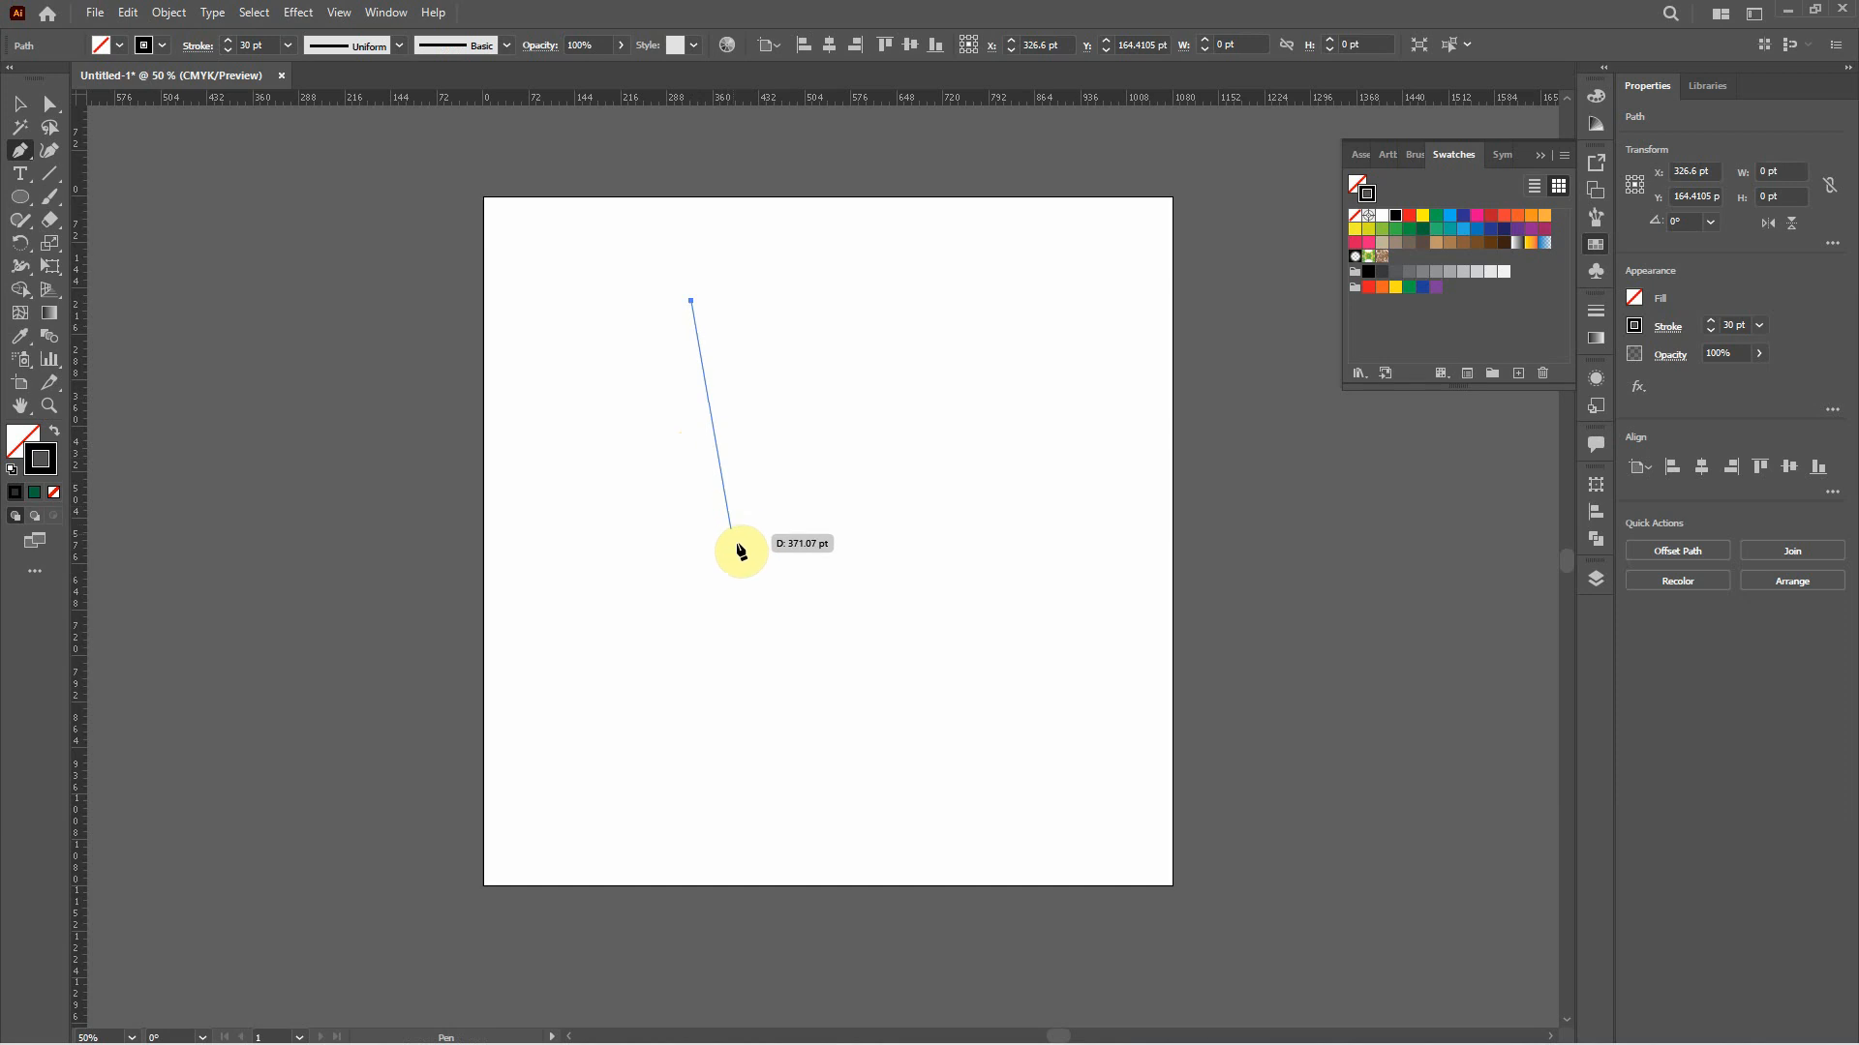
- Draw the cup's curved left side about 393 pt tall, continuing into a horizontal base about 121 pt long, as an open path
left_click(757, 555)
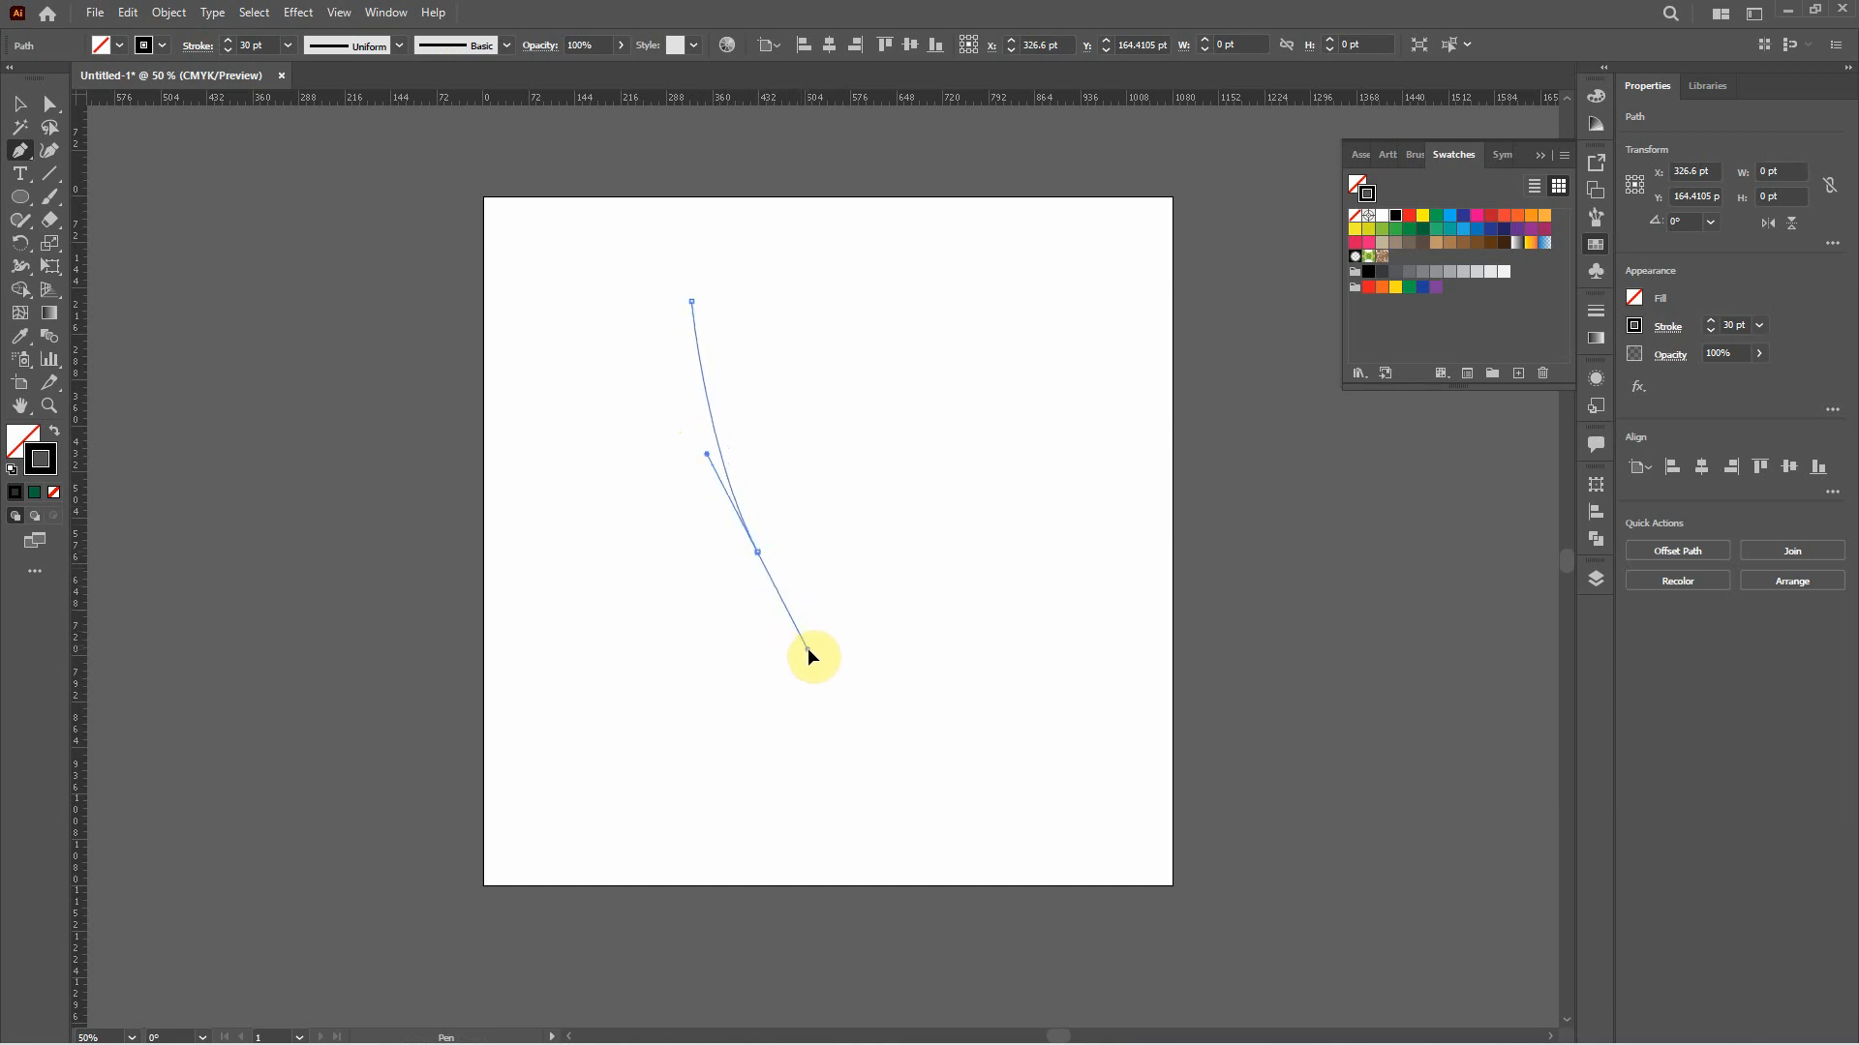
left_click_drag(807, 648, 807, 647)
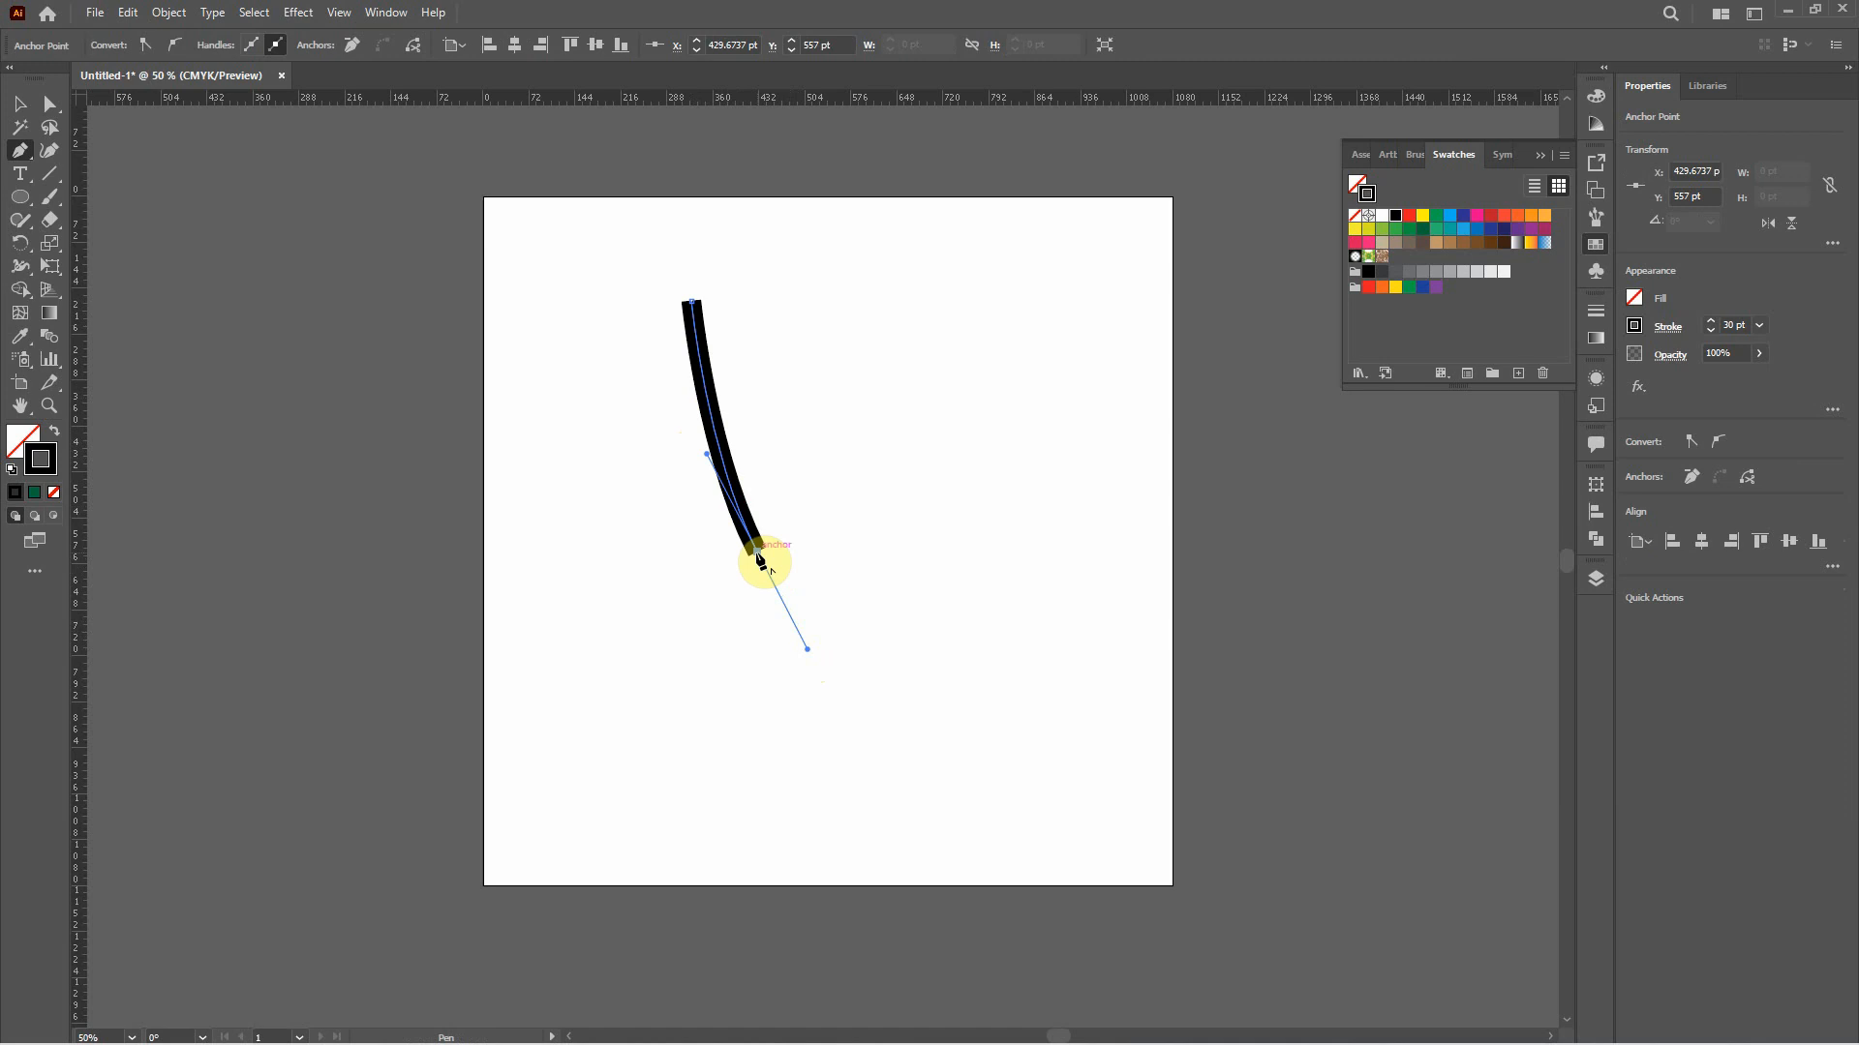
left_click(835, 553, "shift")
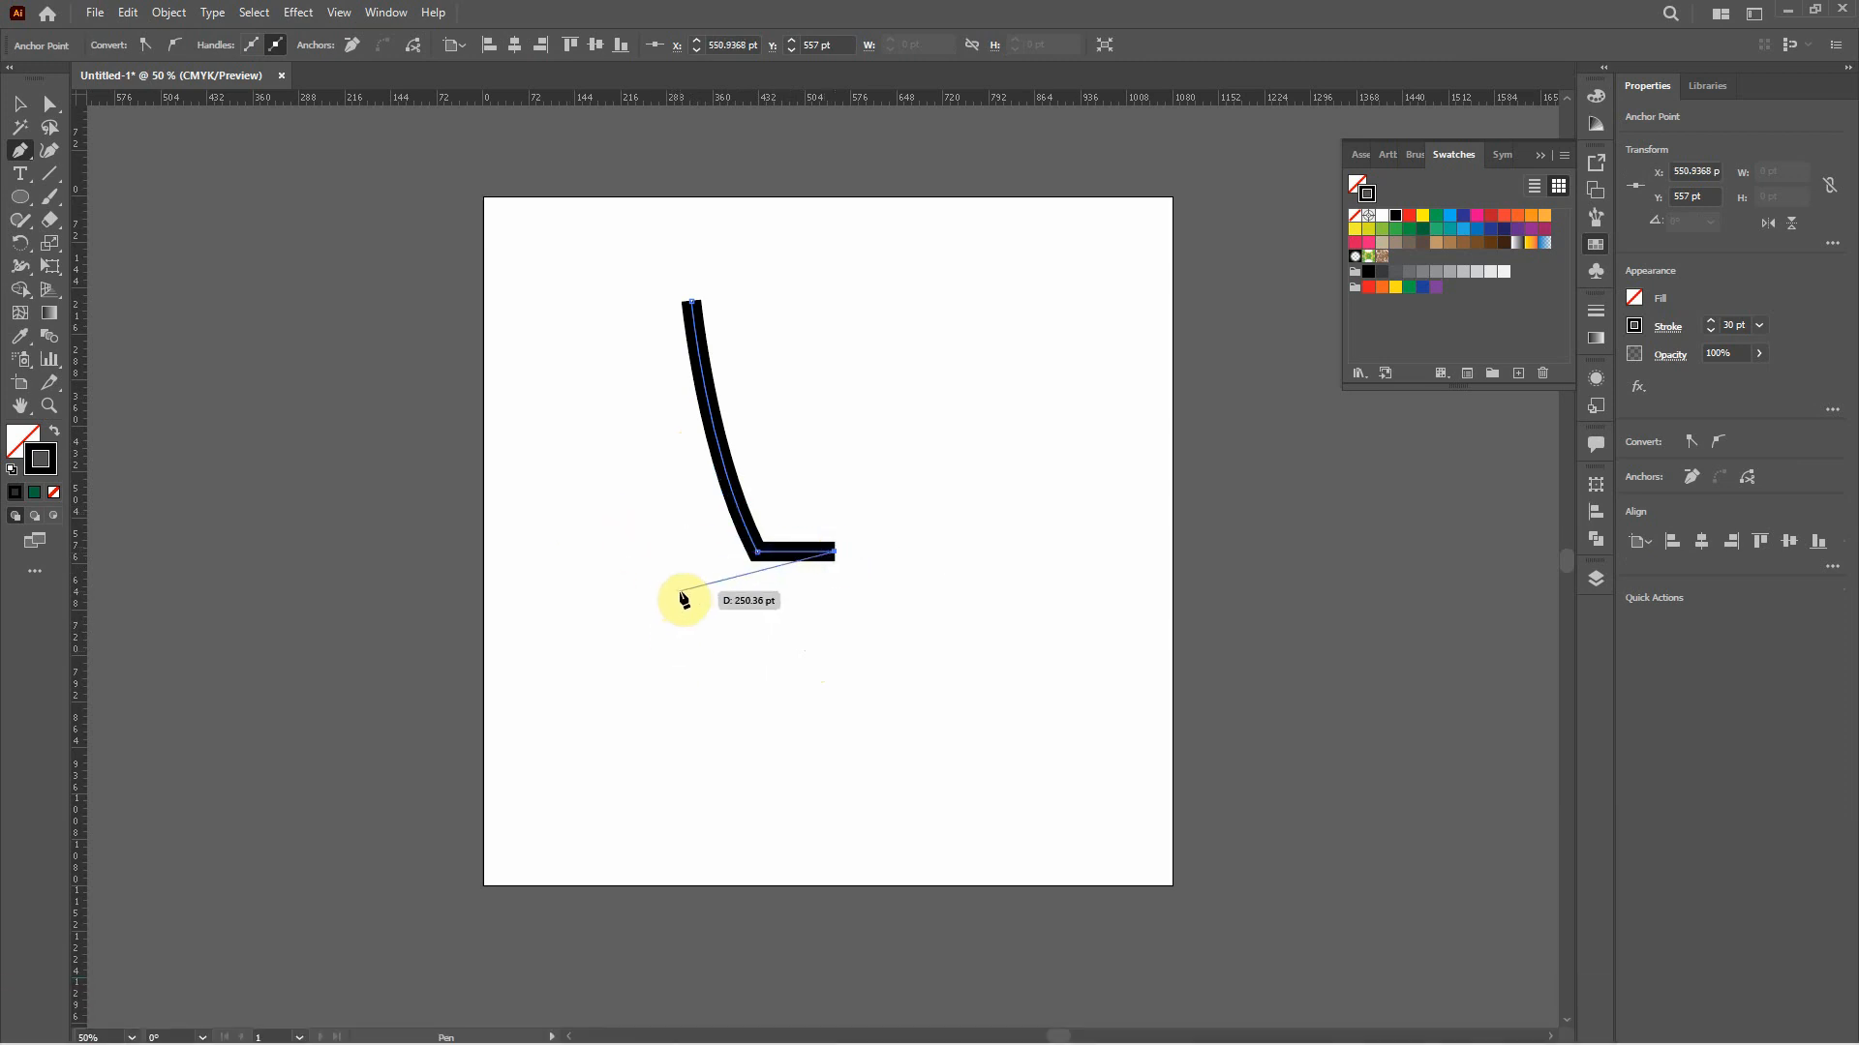
key("Escape")
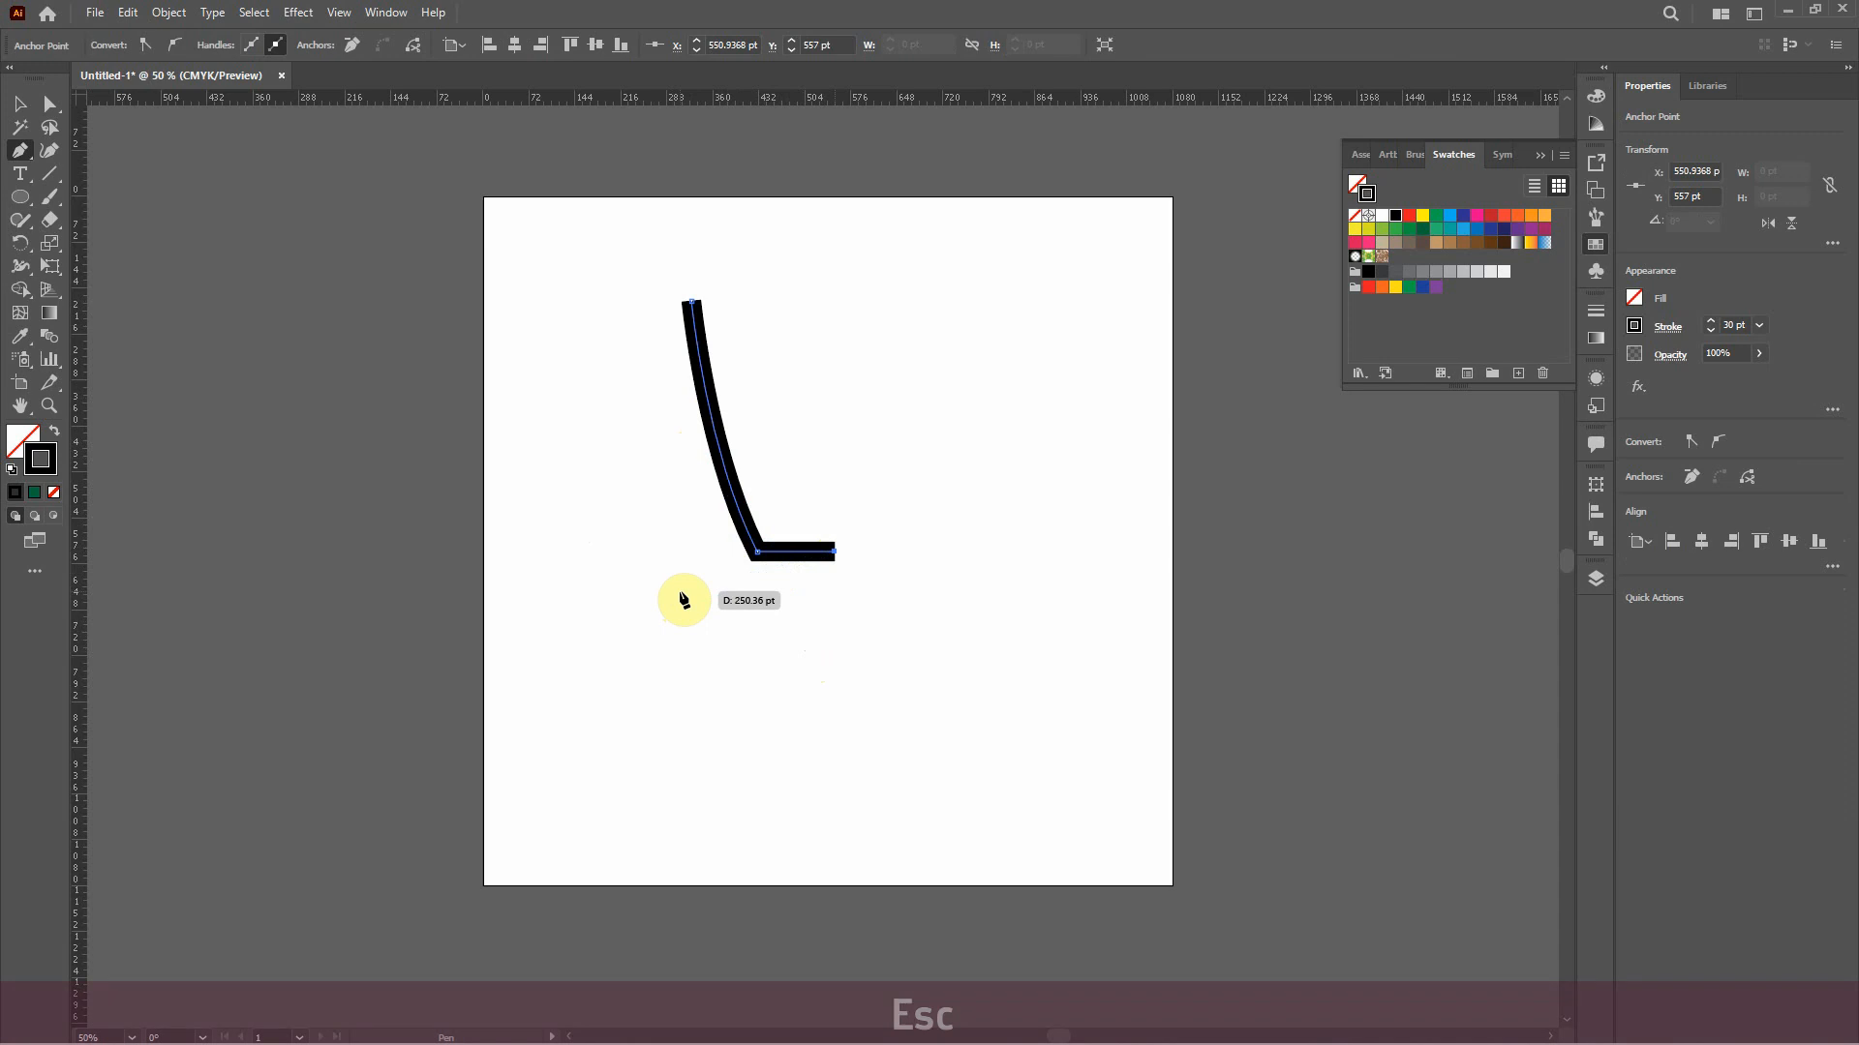
- Draw an open saucer path below the cup: a horizontal segment about 124 pt long, then a curve rising to the left about 308 pt wide
left_click(835, 610)
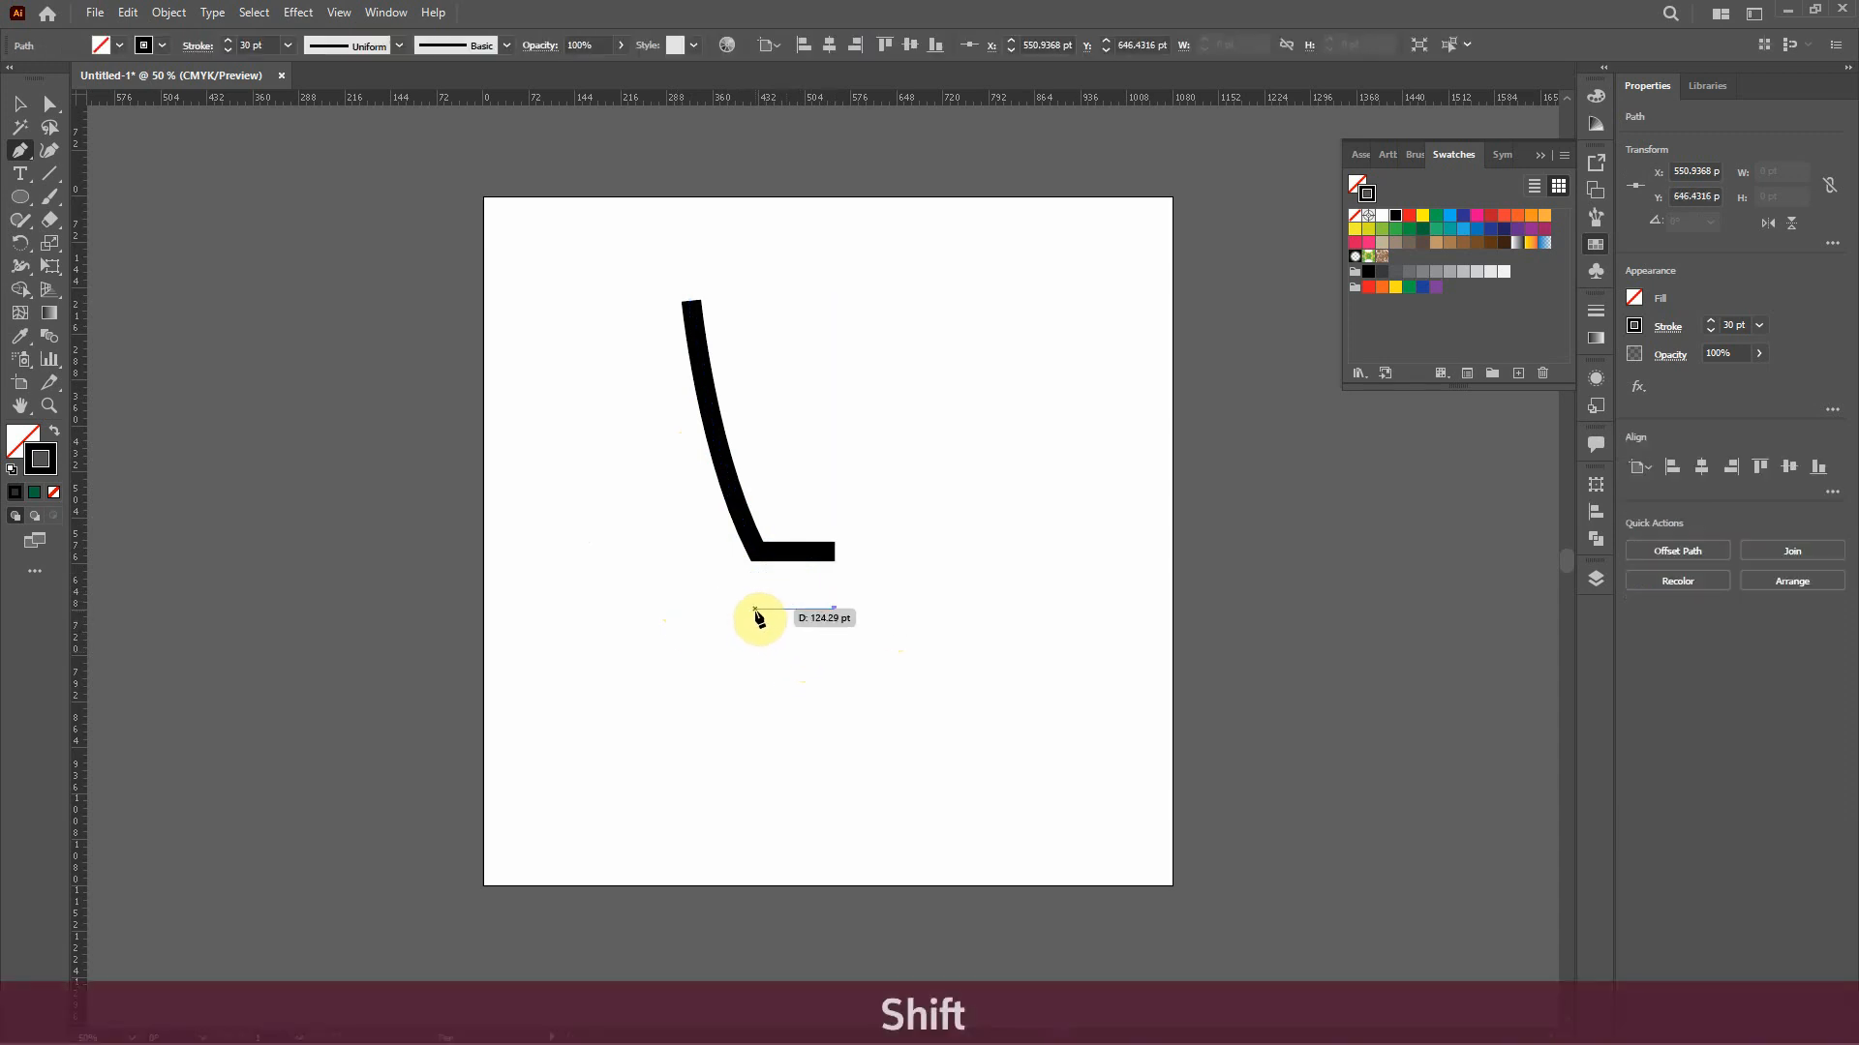
left_click(756, 610)
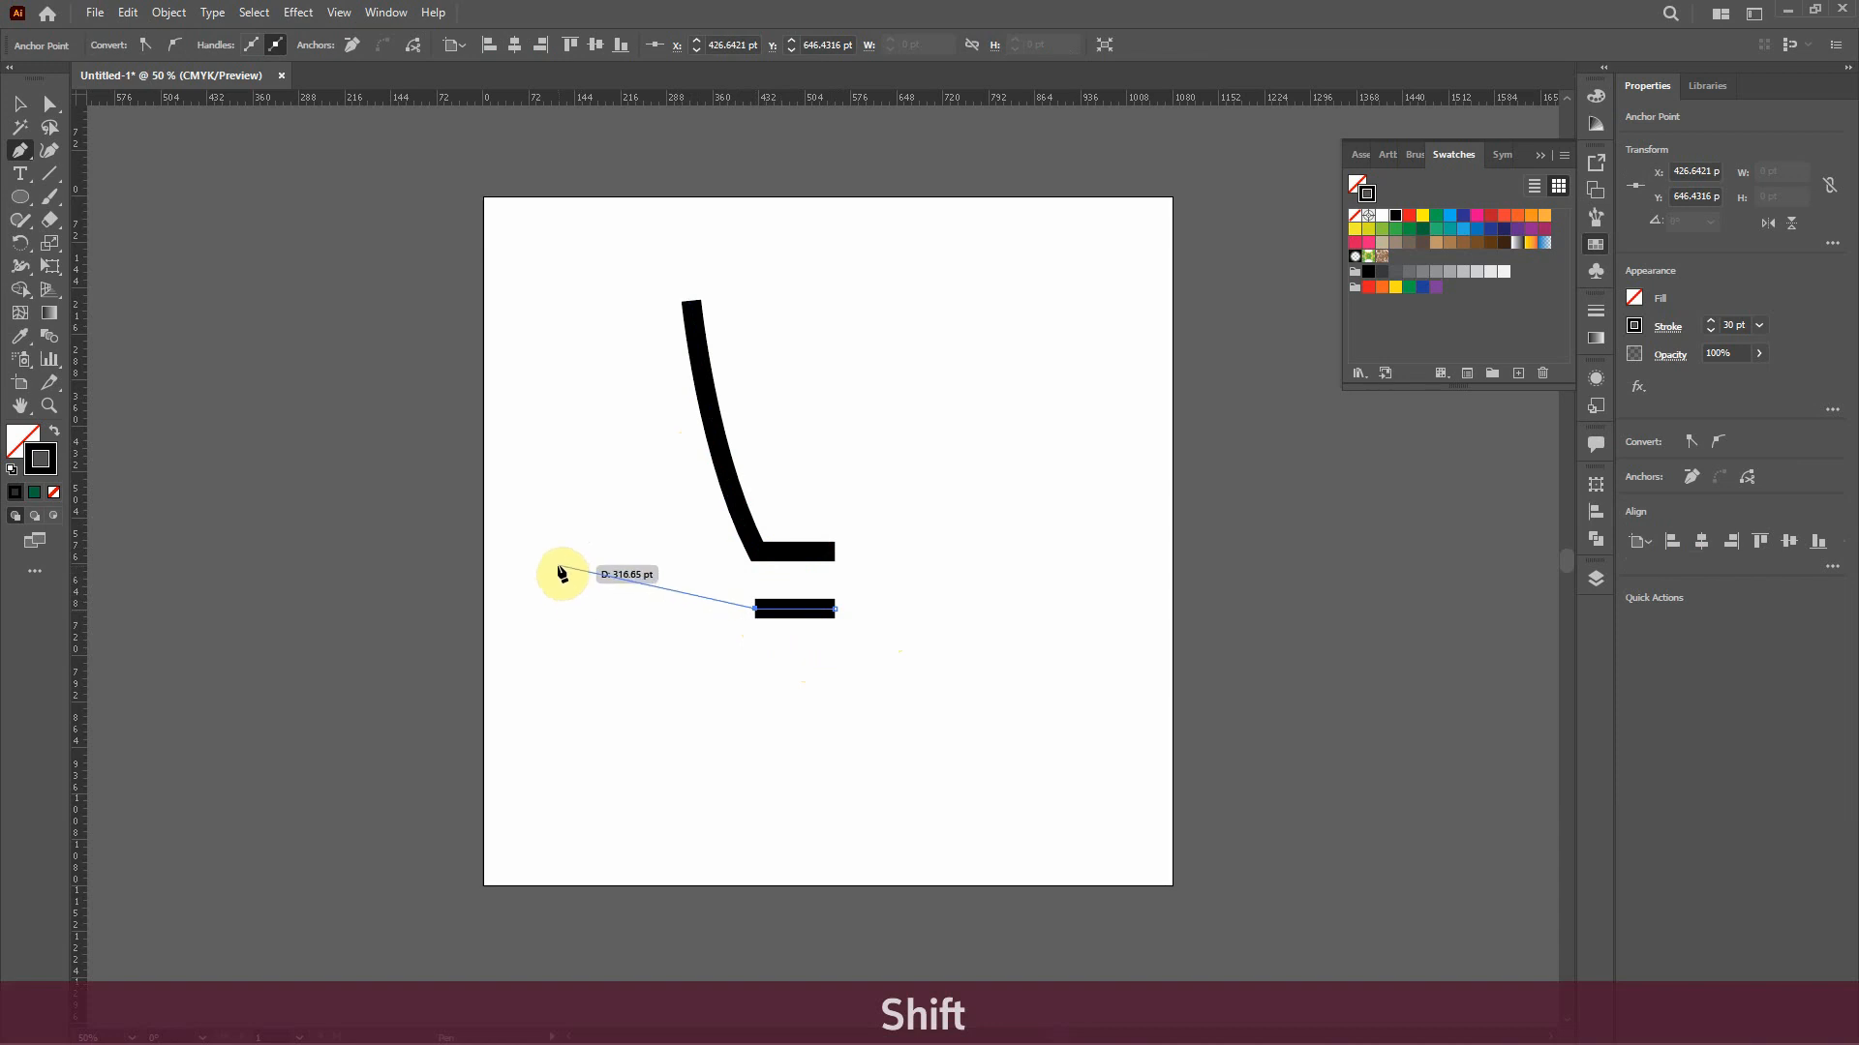
left_click_drag(559, 572, 508, 547)
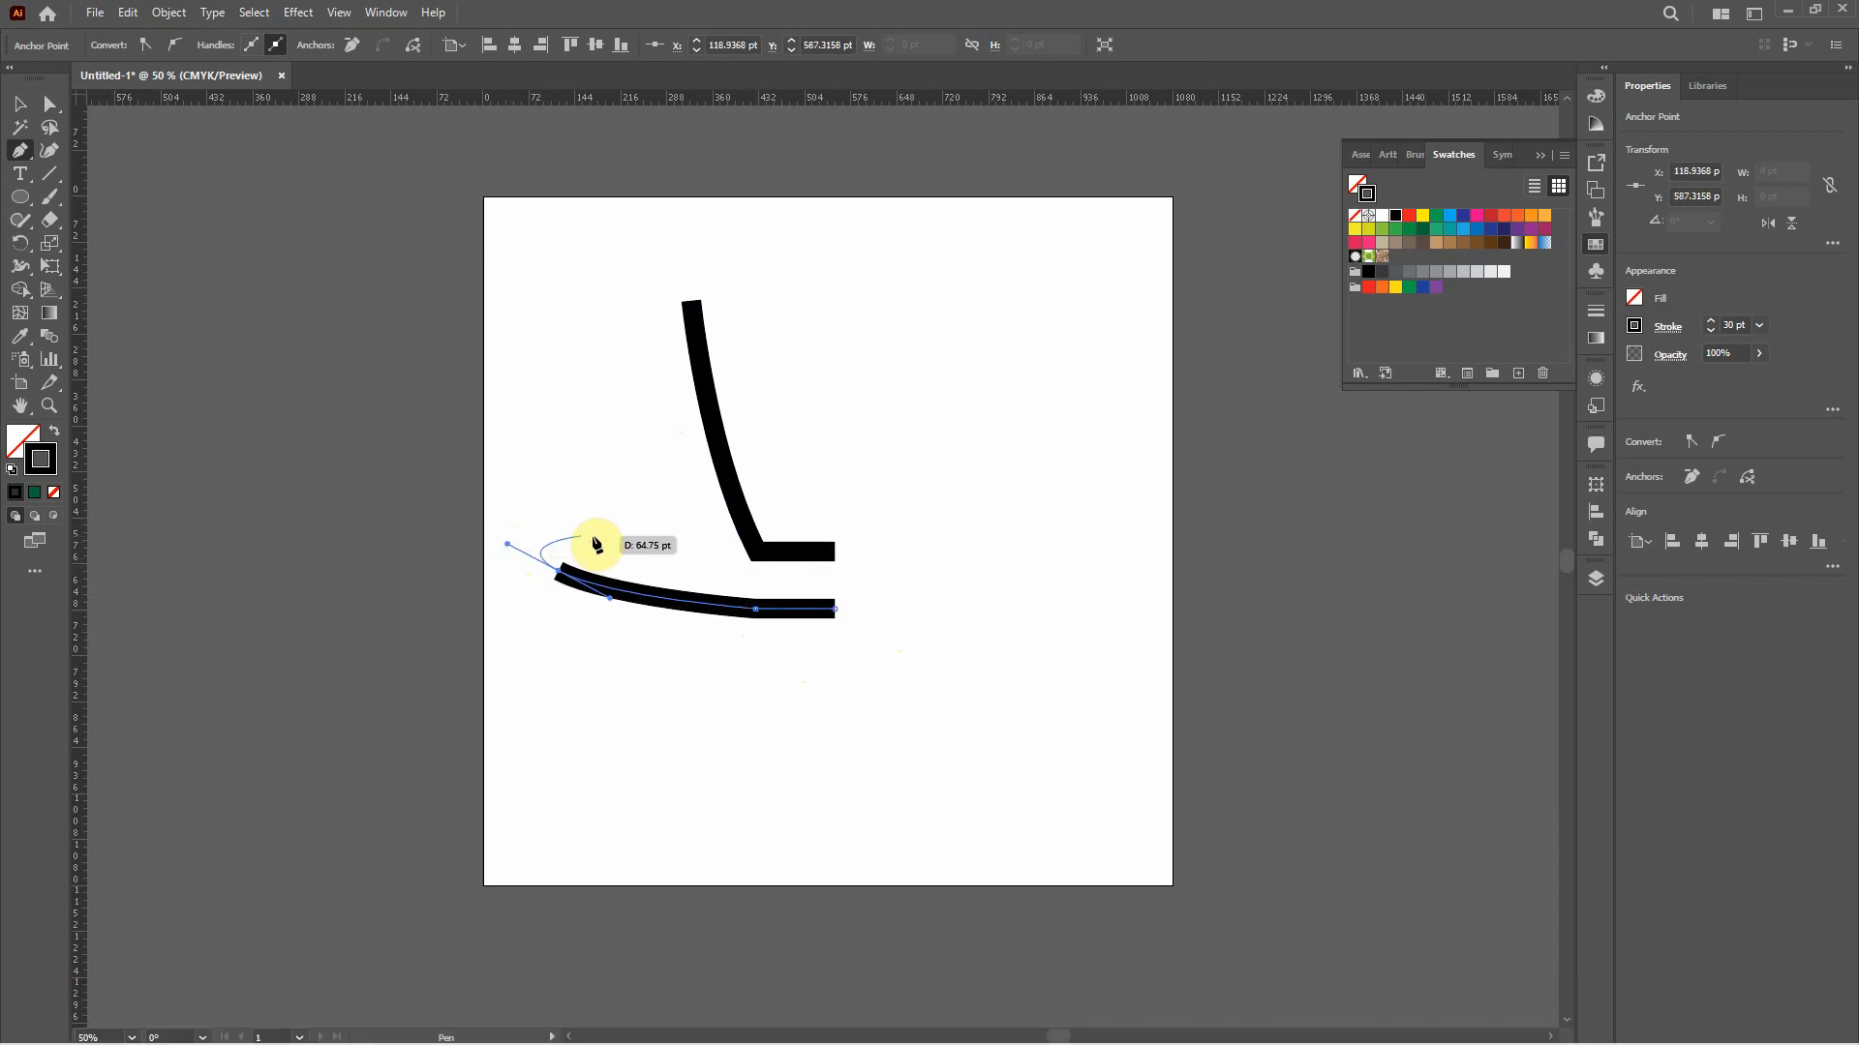
key("Escape")
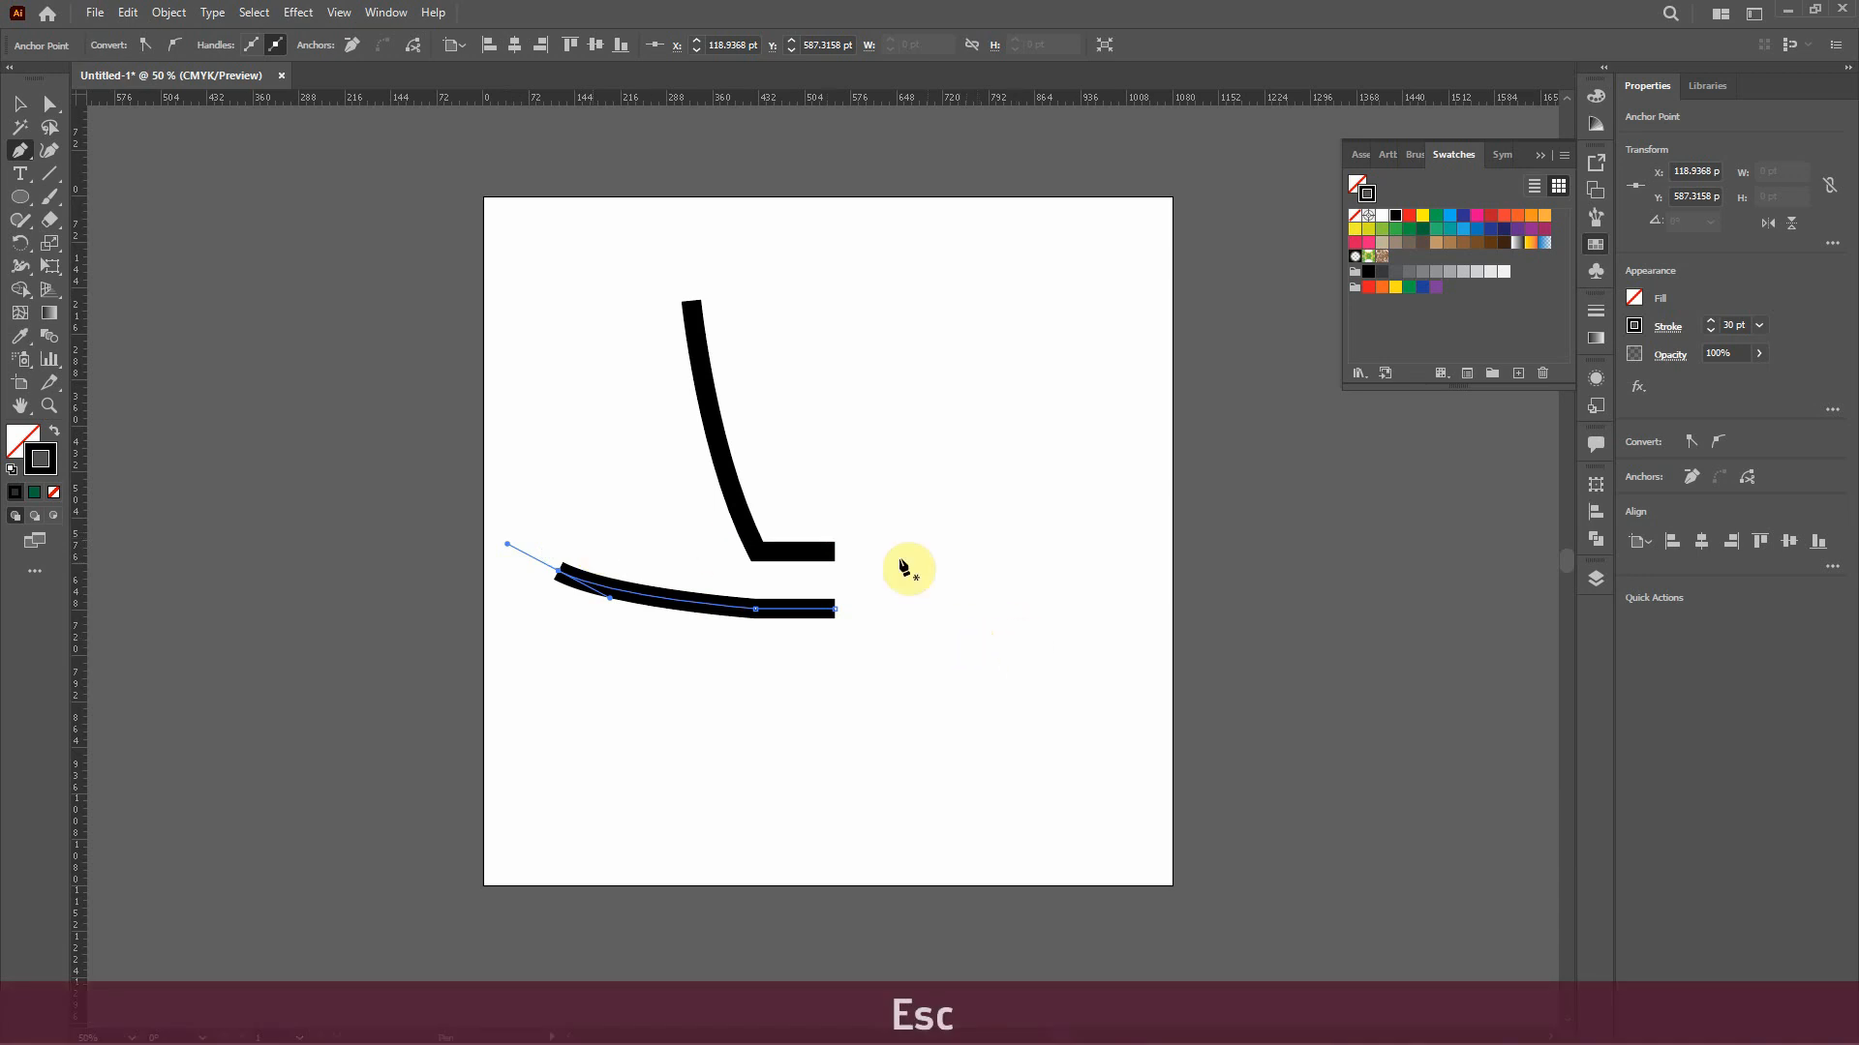
- Draw a closed tapering coffee shape about 268 pt wide and 268 pt tall, with its left edge curved along the cup's side
left_click(701, 365)
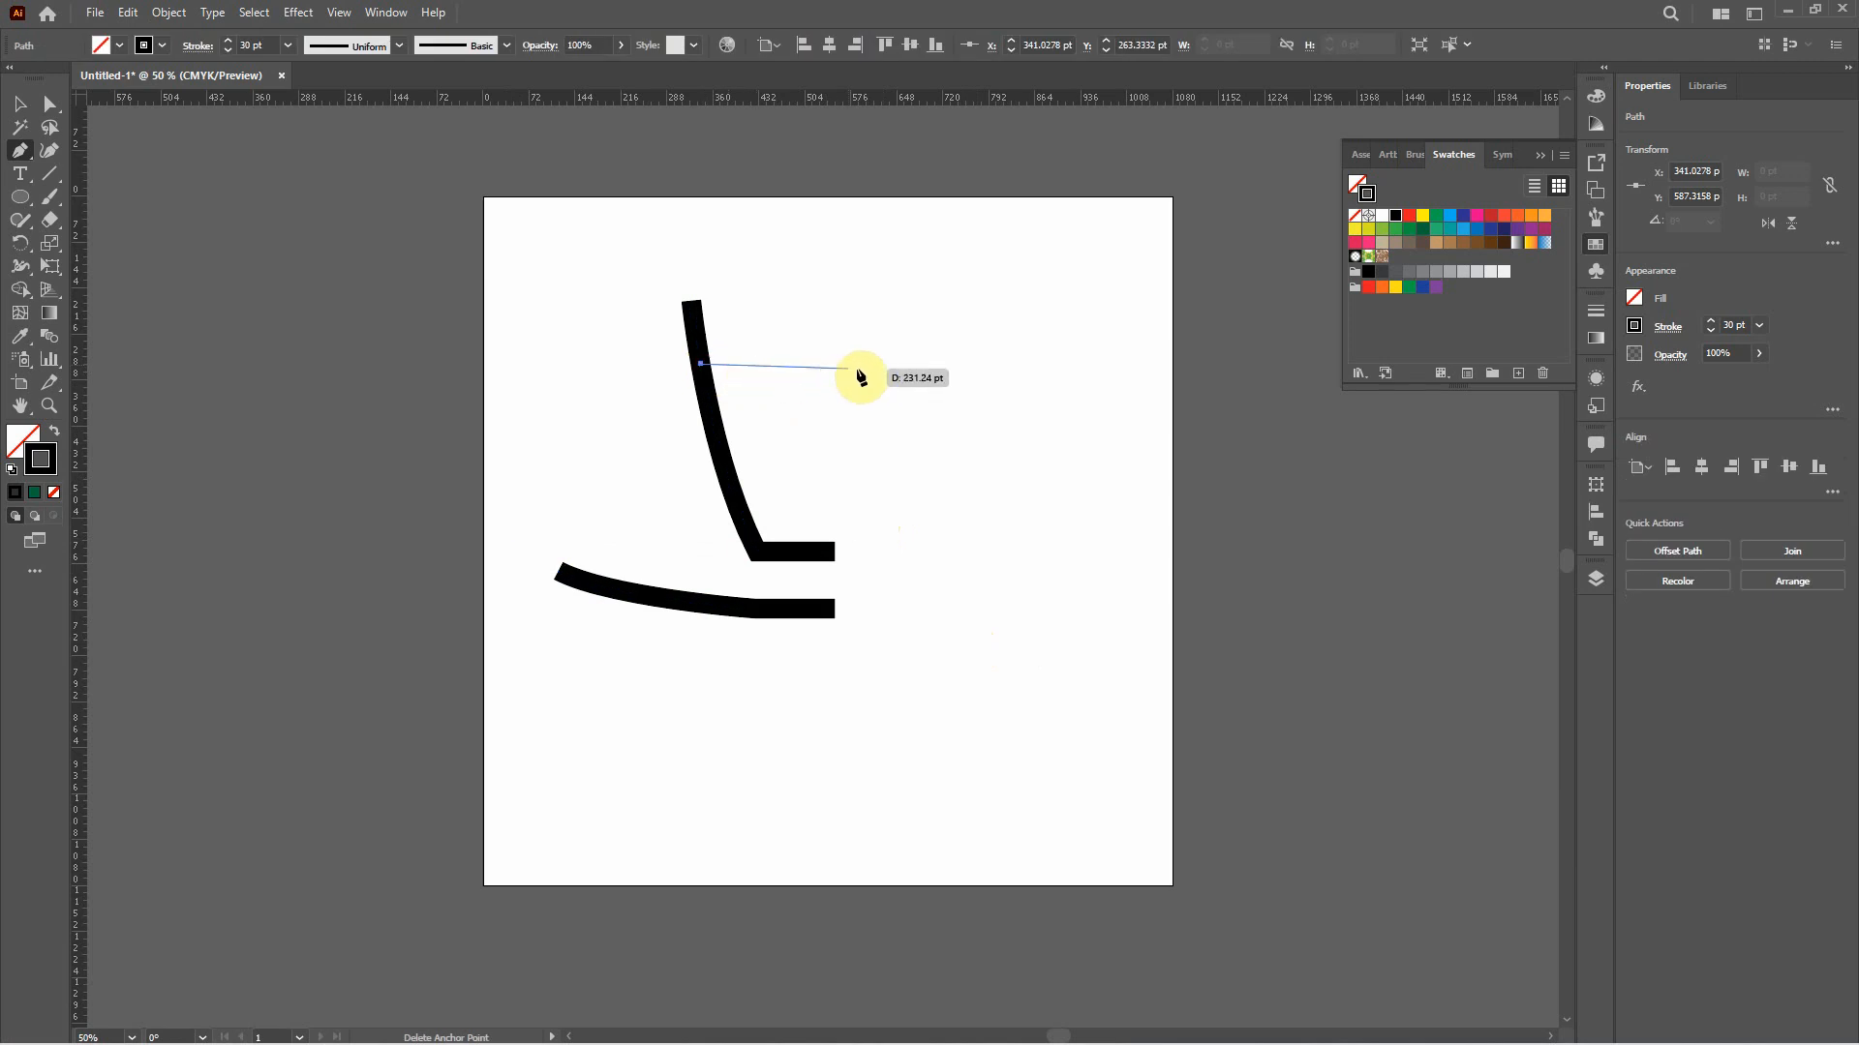
key("shift")
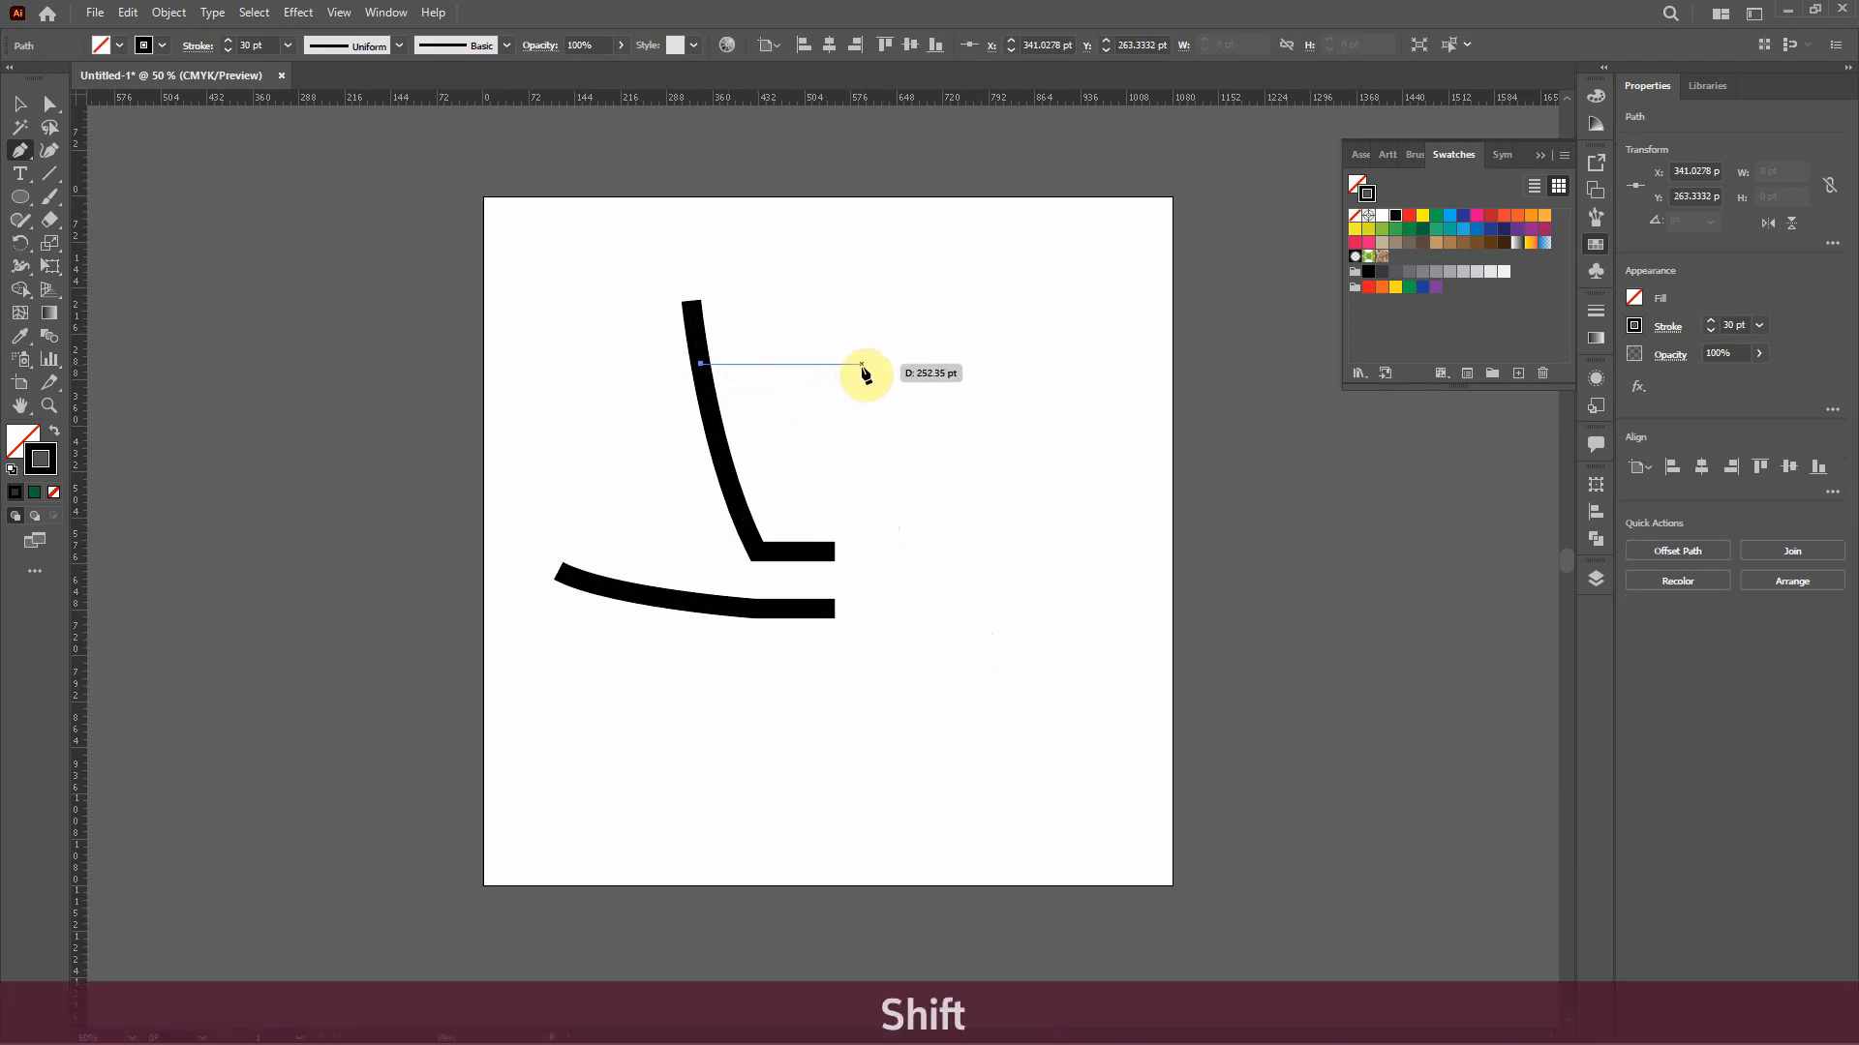
left_click(871, 365, "shift")
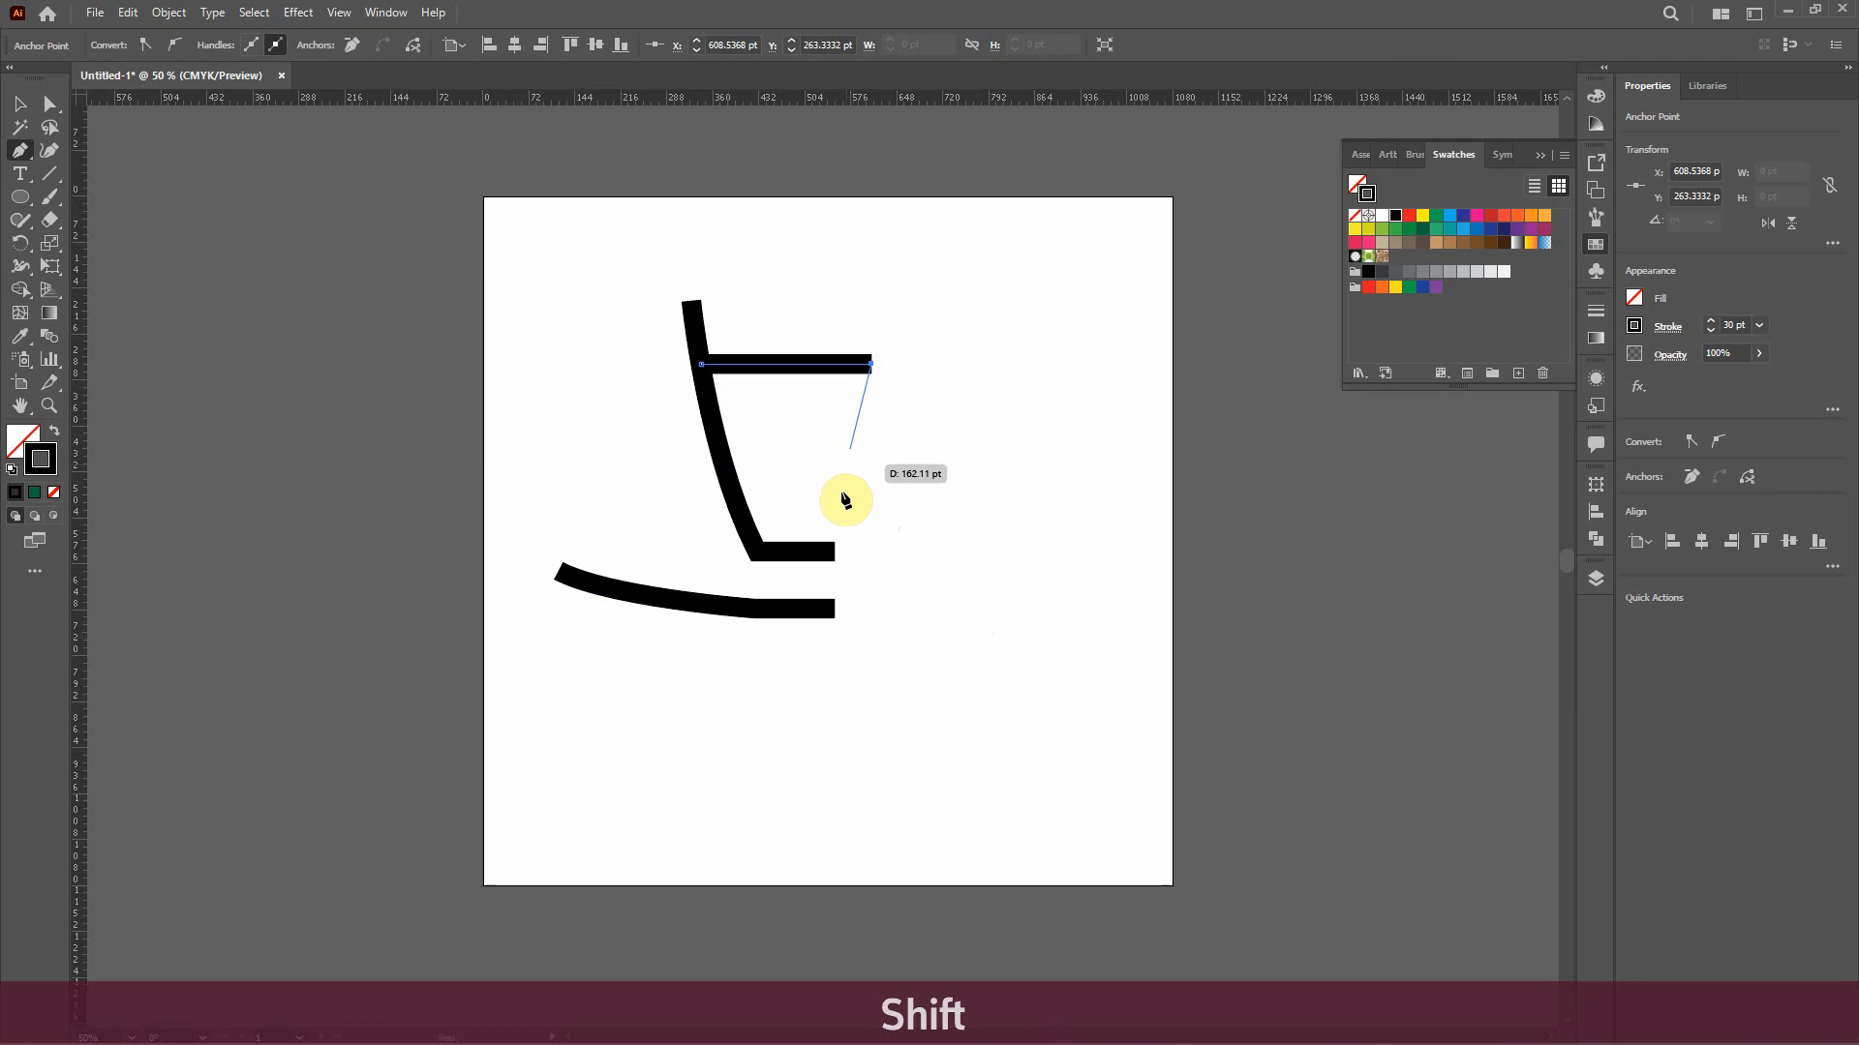
left_click(828, 537)
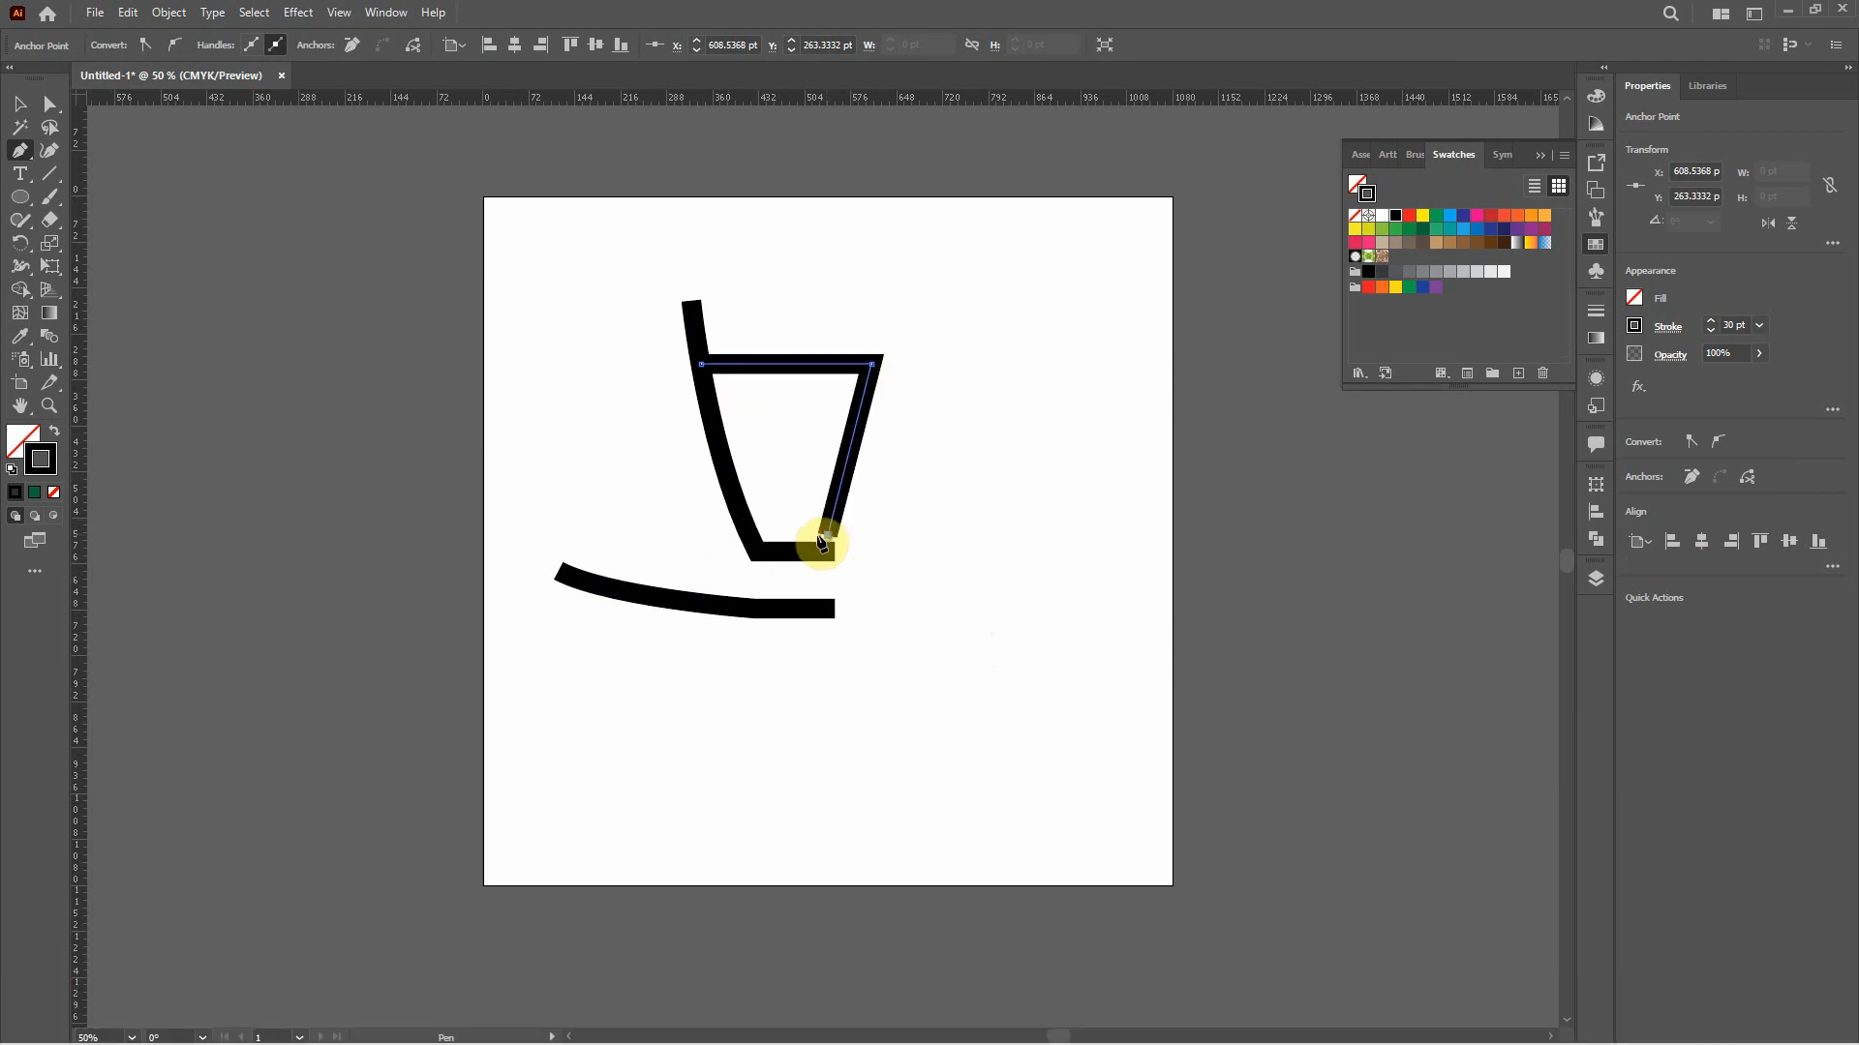
key("shift")
left_click(752, 537, "shift")
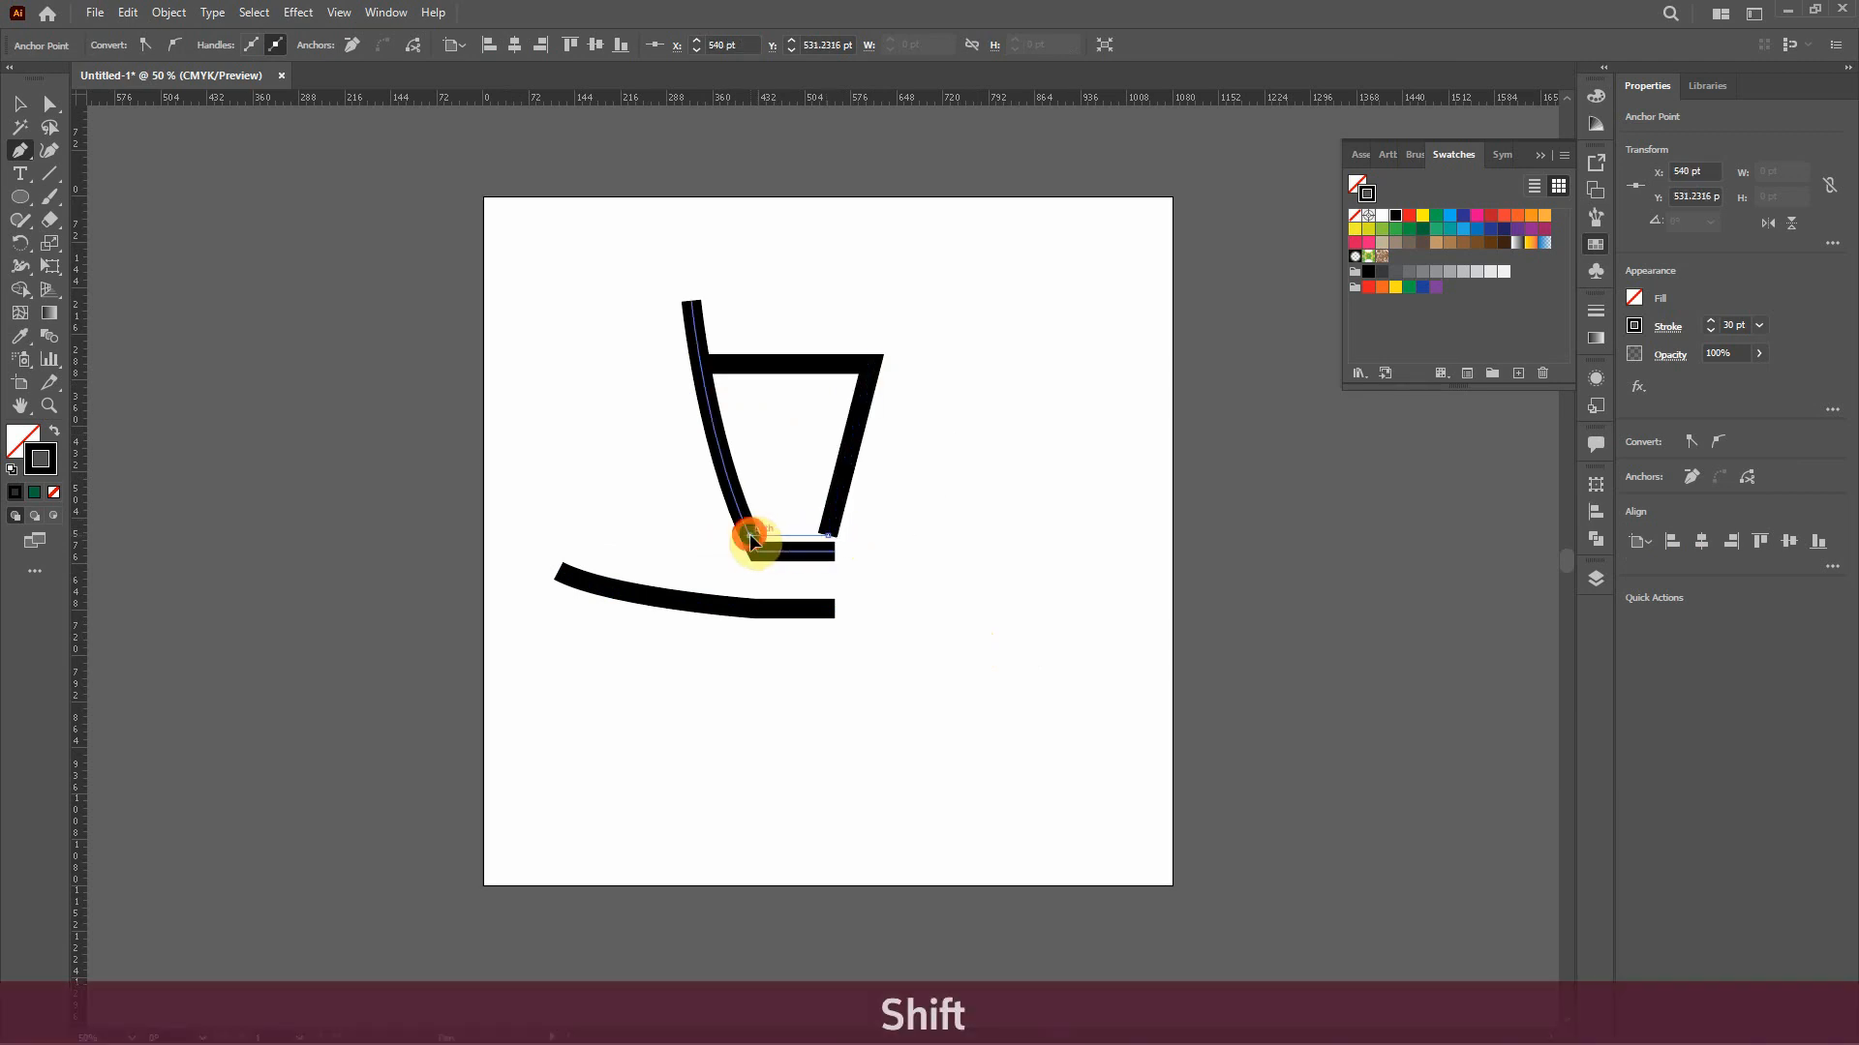
left_click(700, 365, "shift")
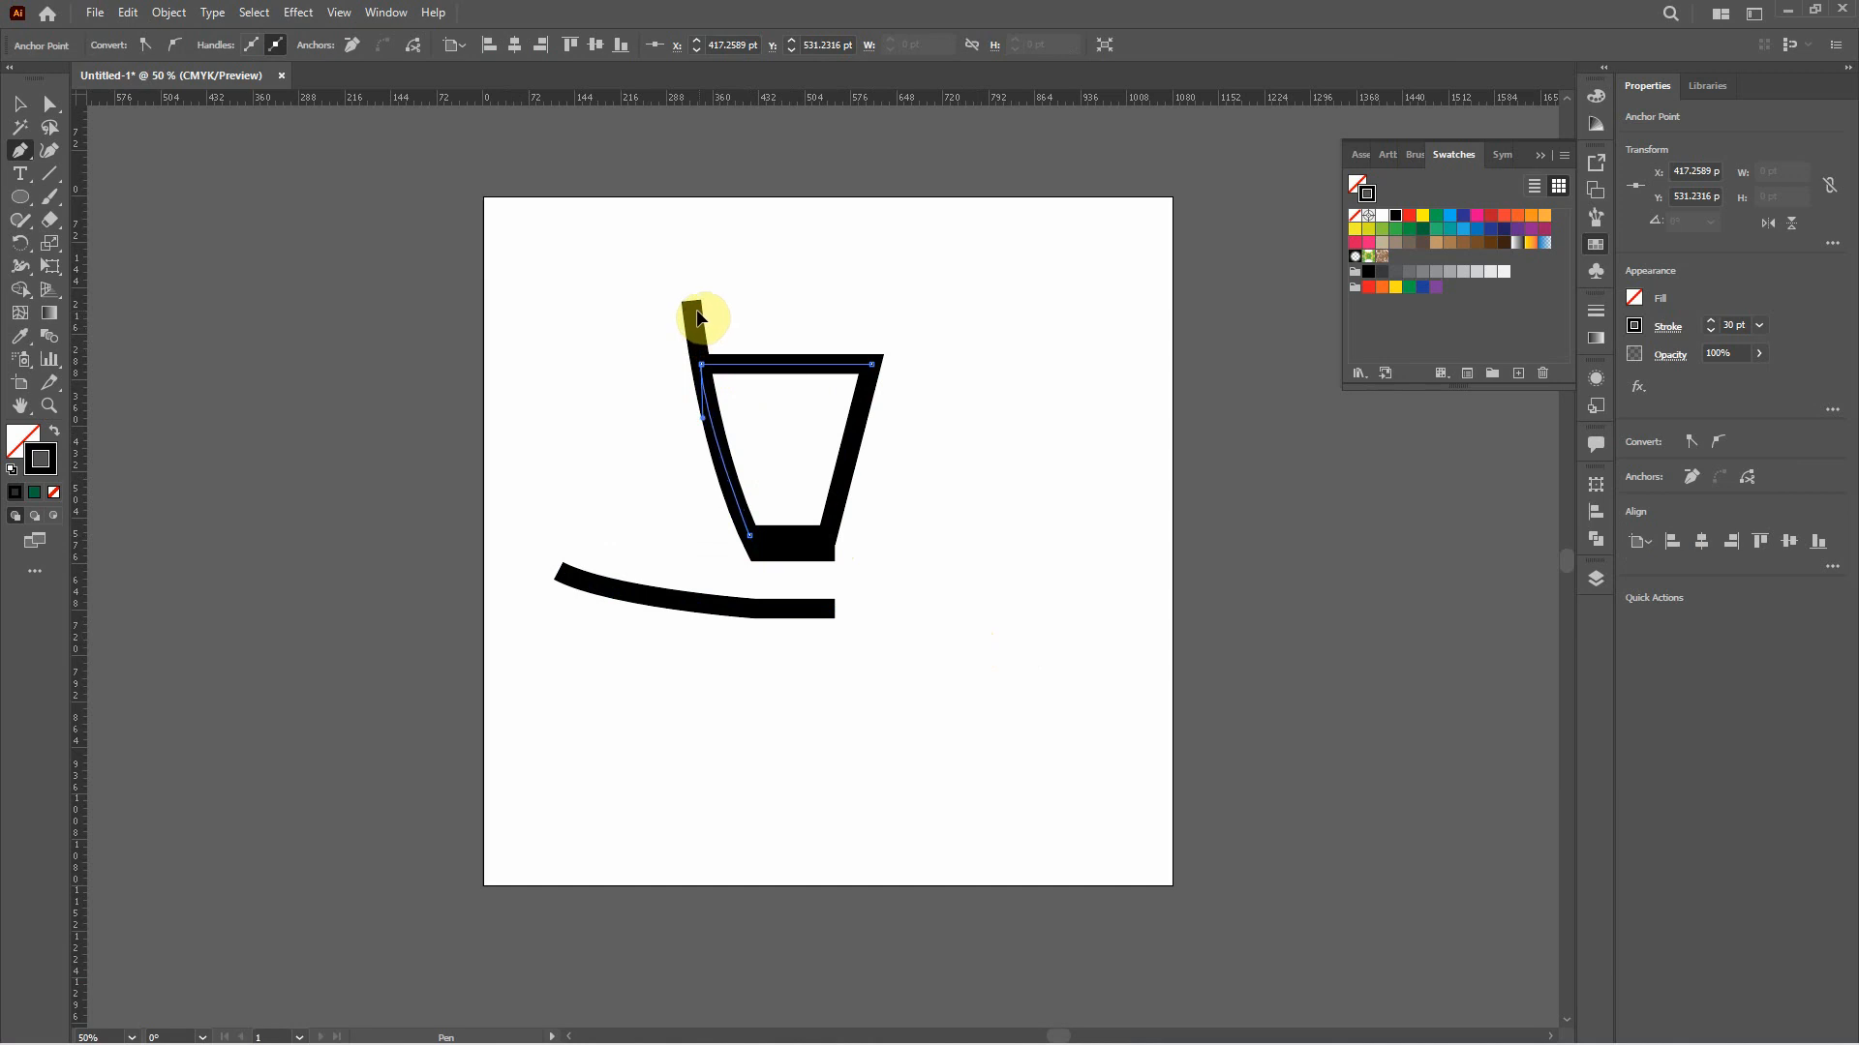
left_click_drag(698, 312, 698, 311)
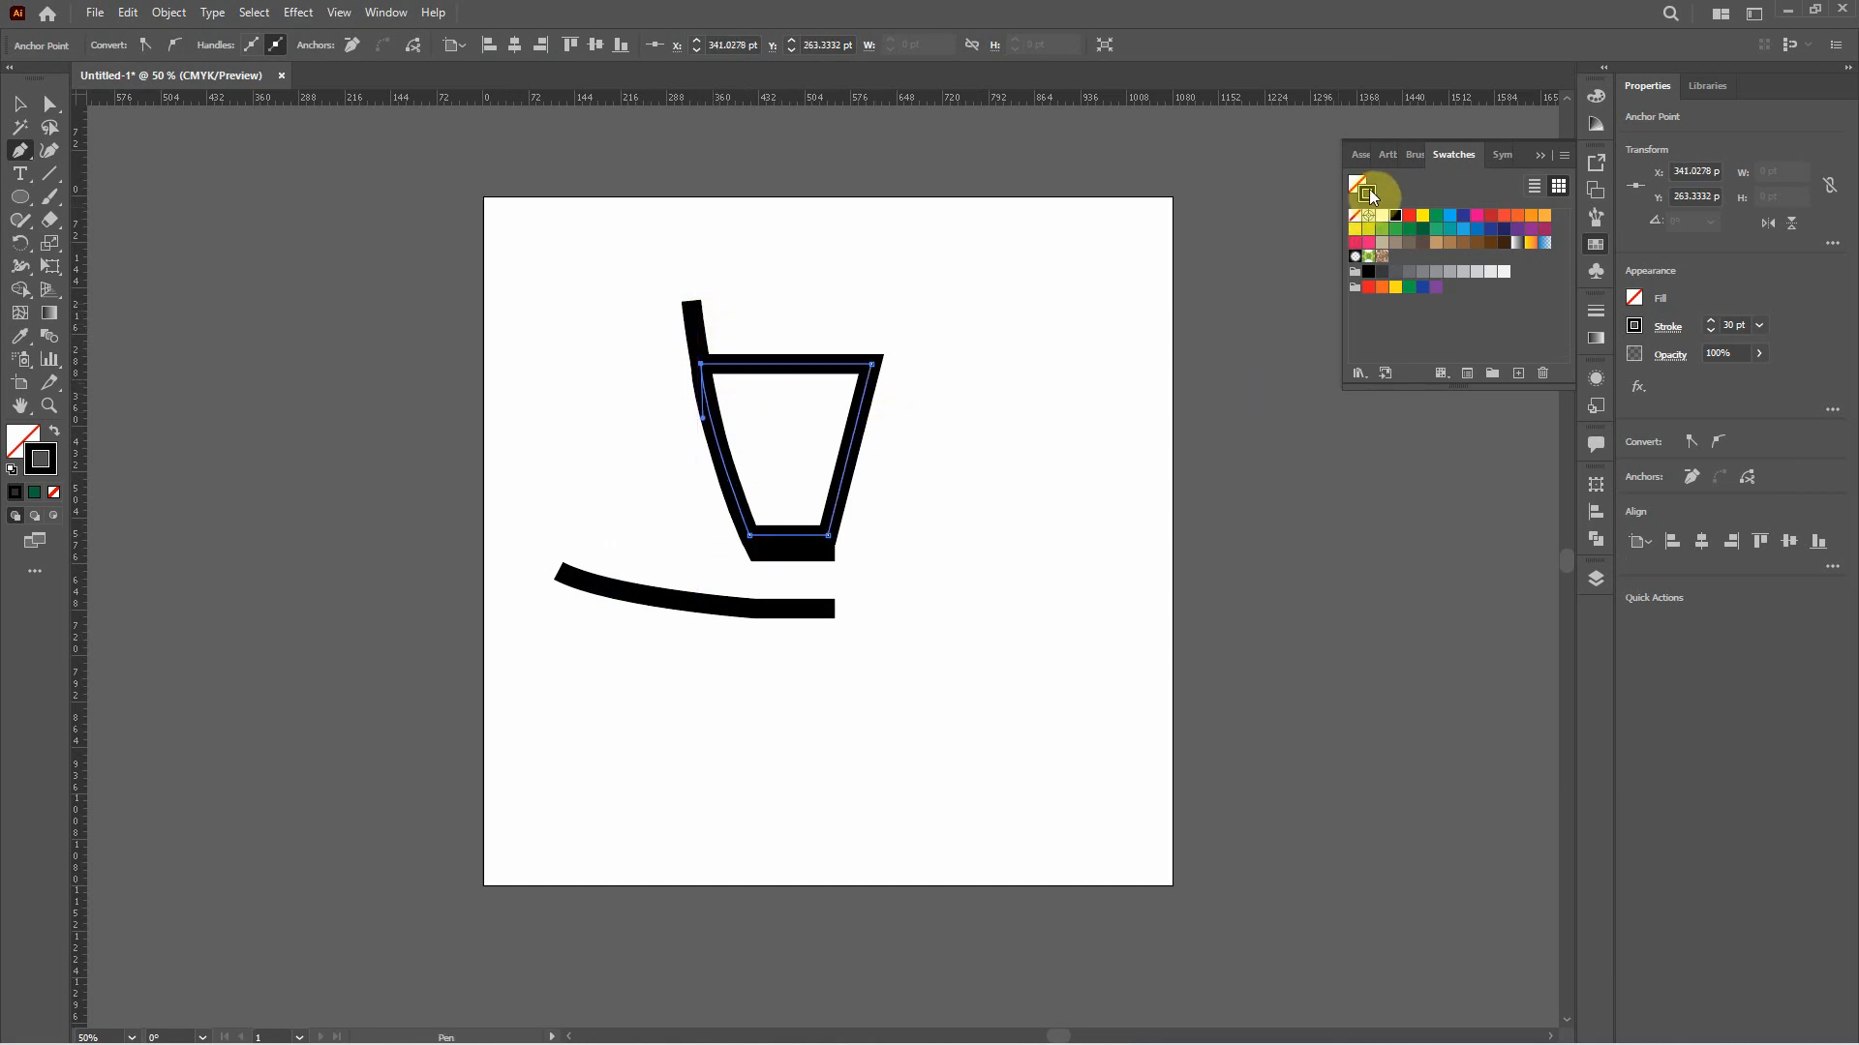
- Remove the coffee shape's stroke and fill it with a light brown swatch
left_click(1353, 220)
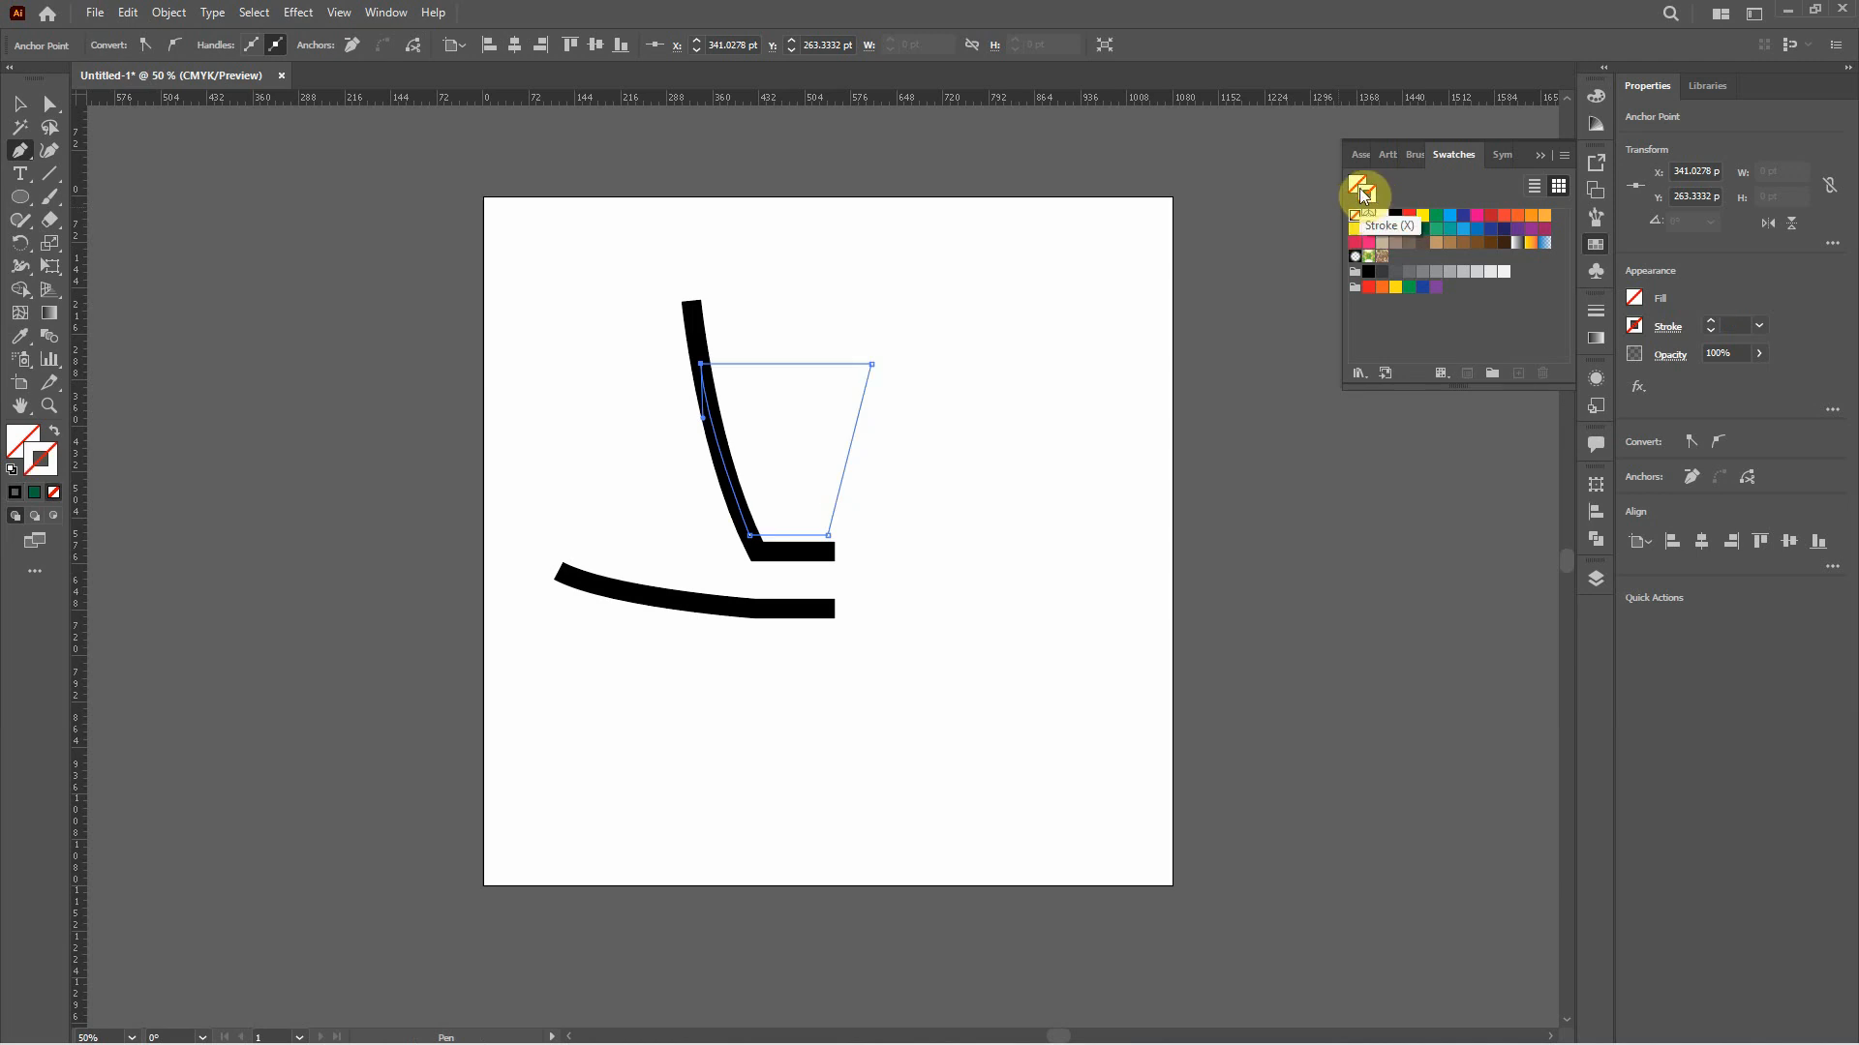
left_click(1356, 182)
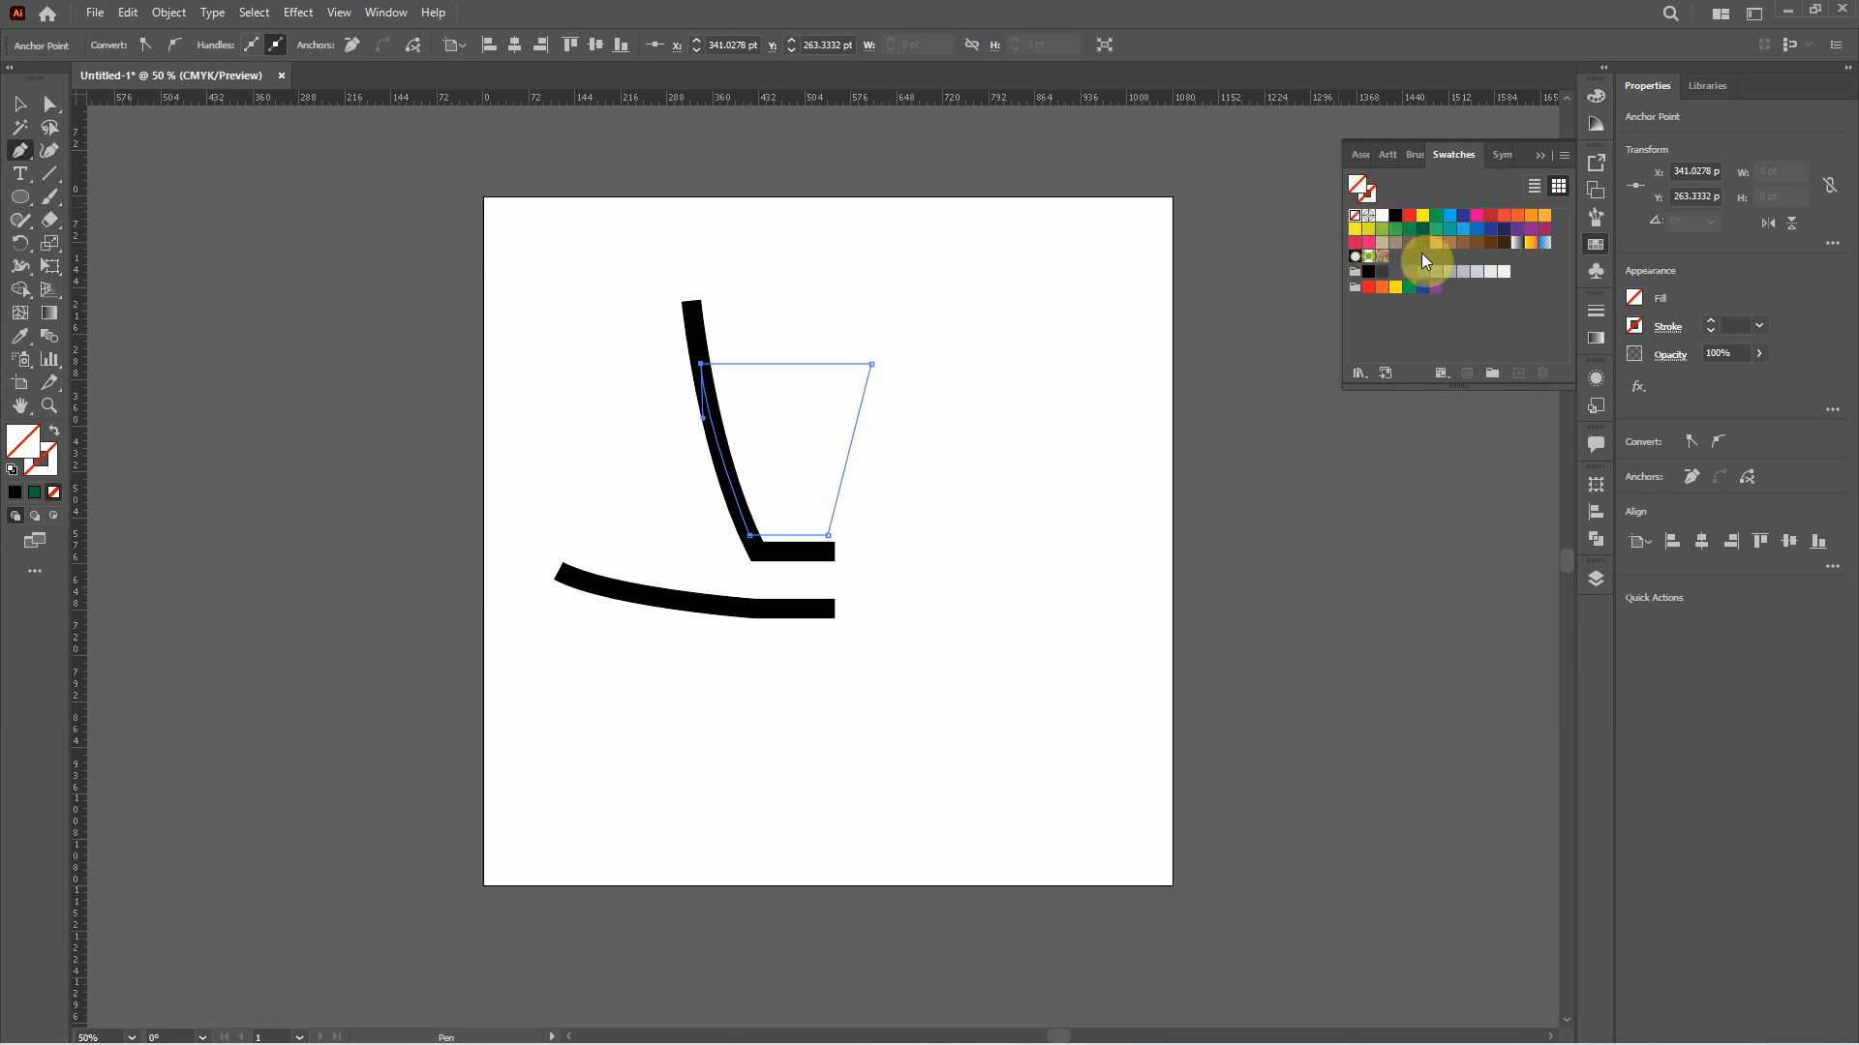
left_click(1449, 243)
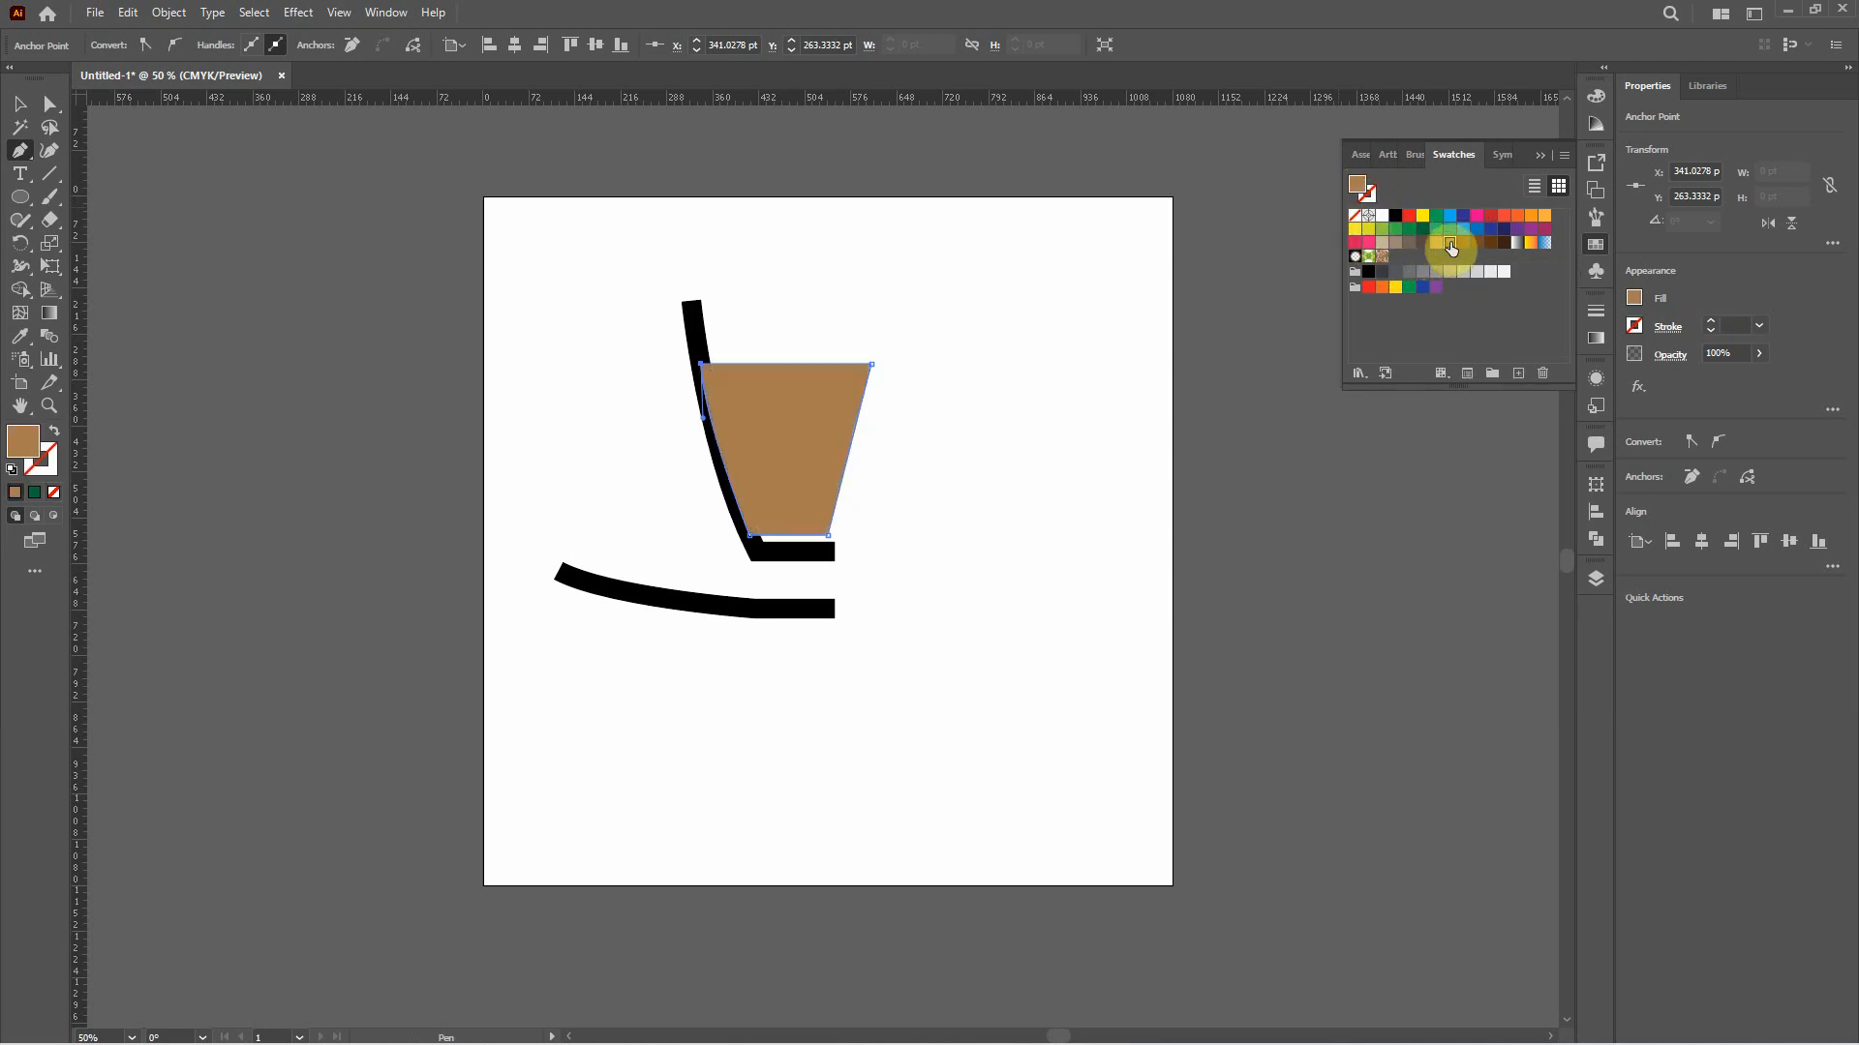
left_click(1436, 242)
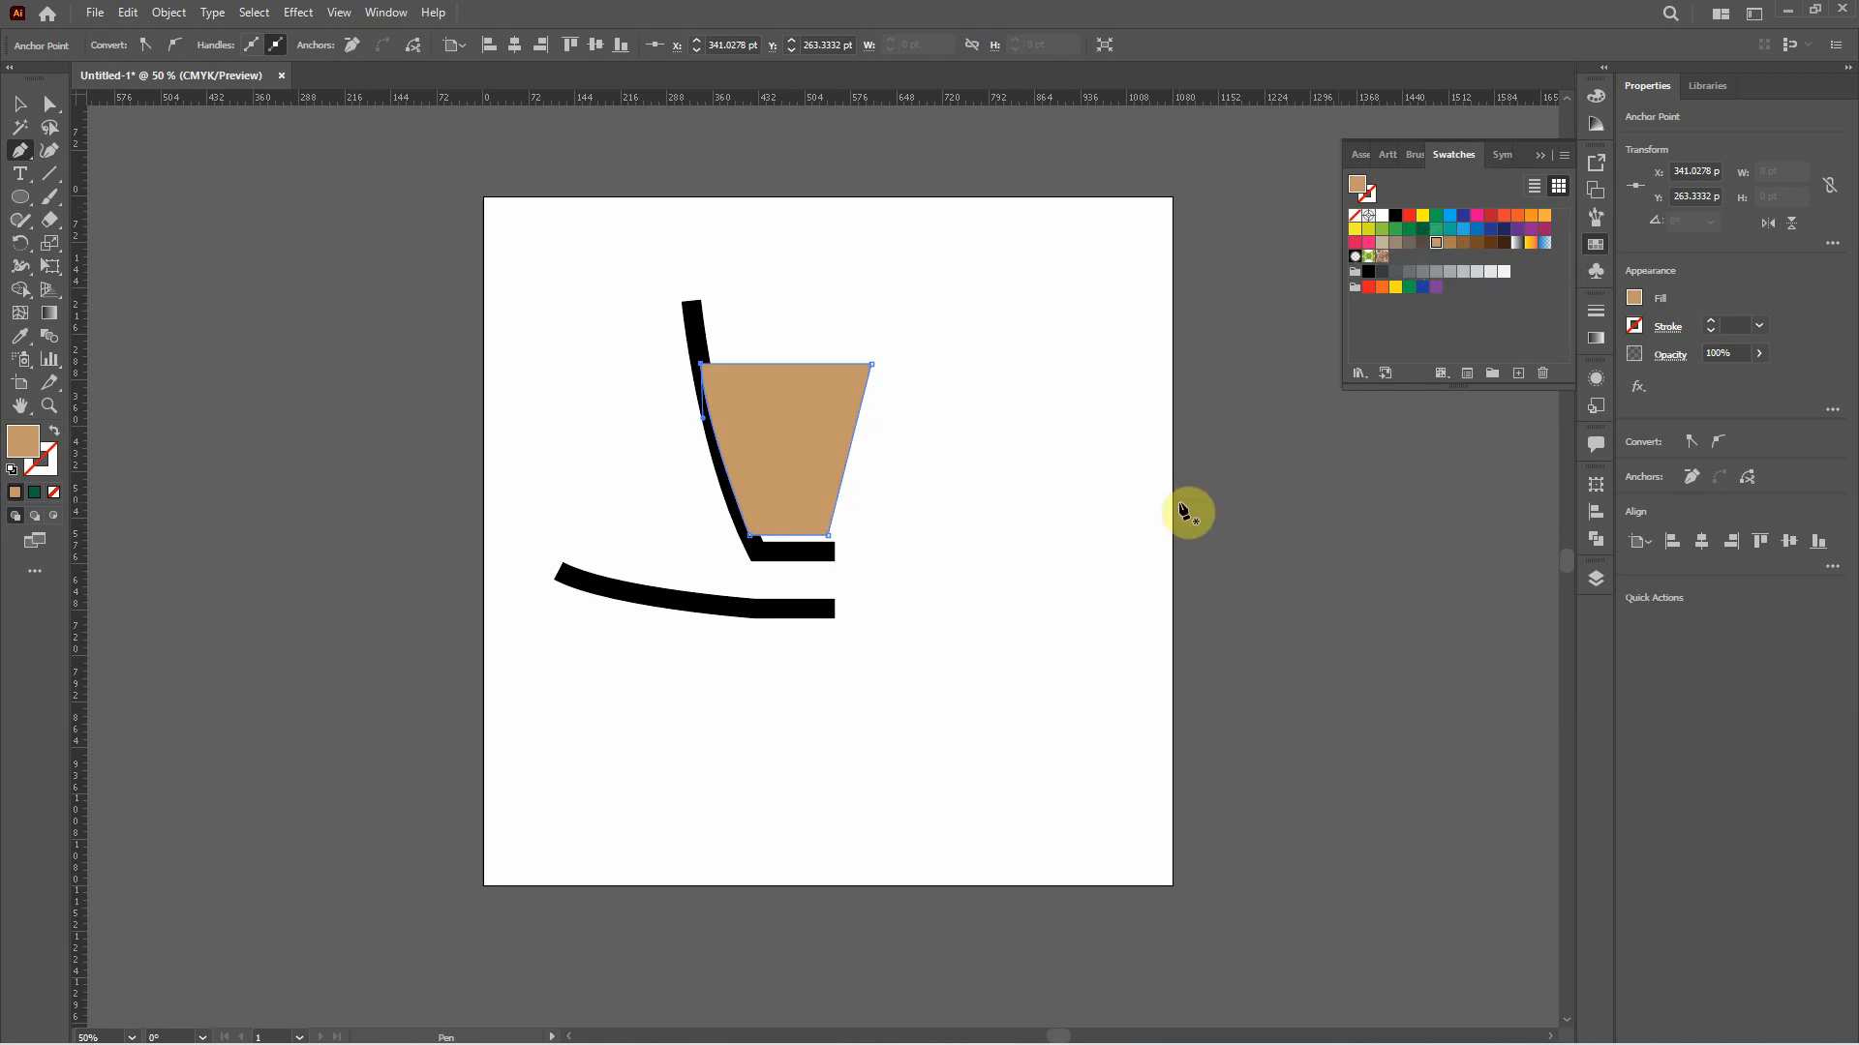
- Lower the coffee shape's bottom edge onto the cup's base line at Y 557 pt
left_click(52, 99)
left_click(20, 103)
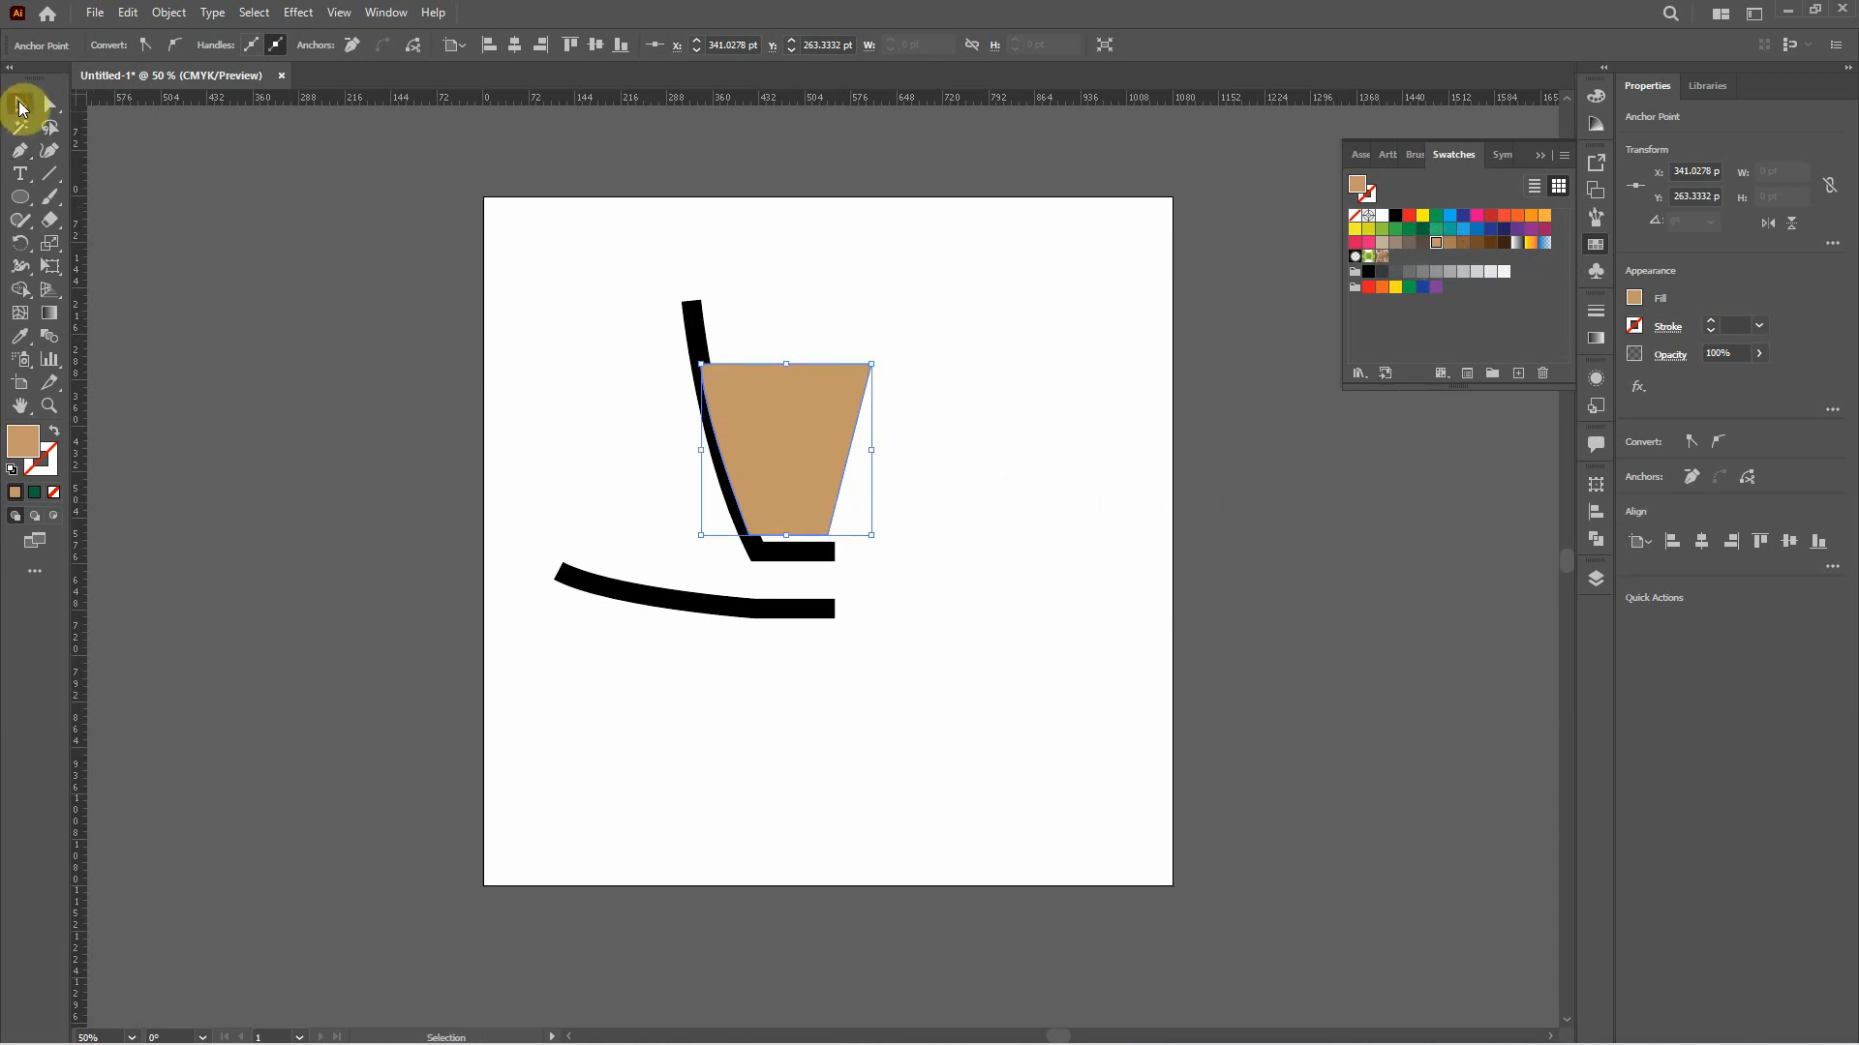
left_click(825, 258)
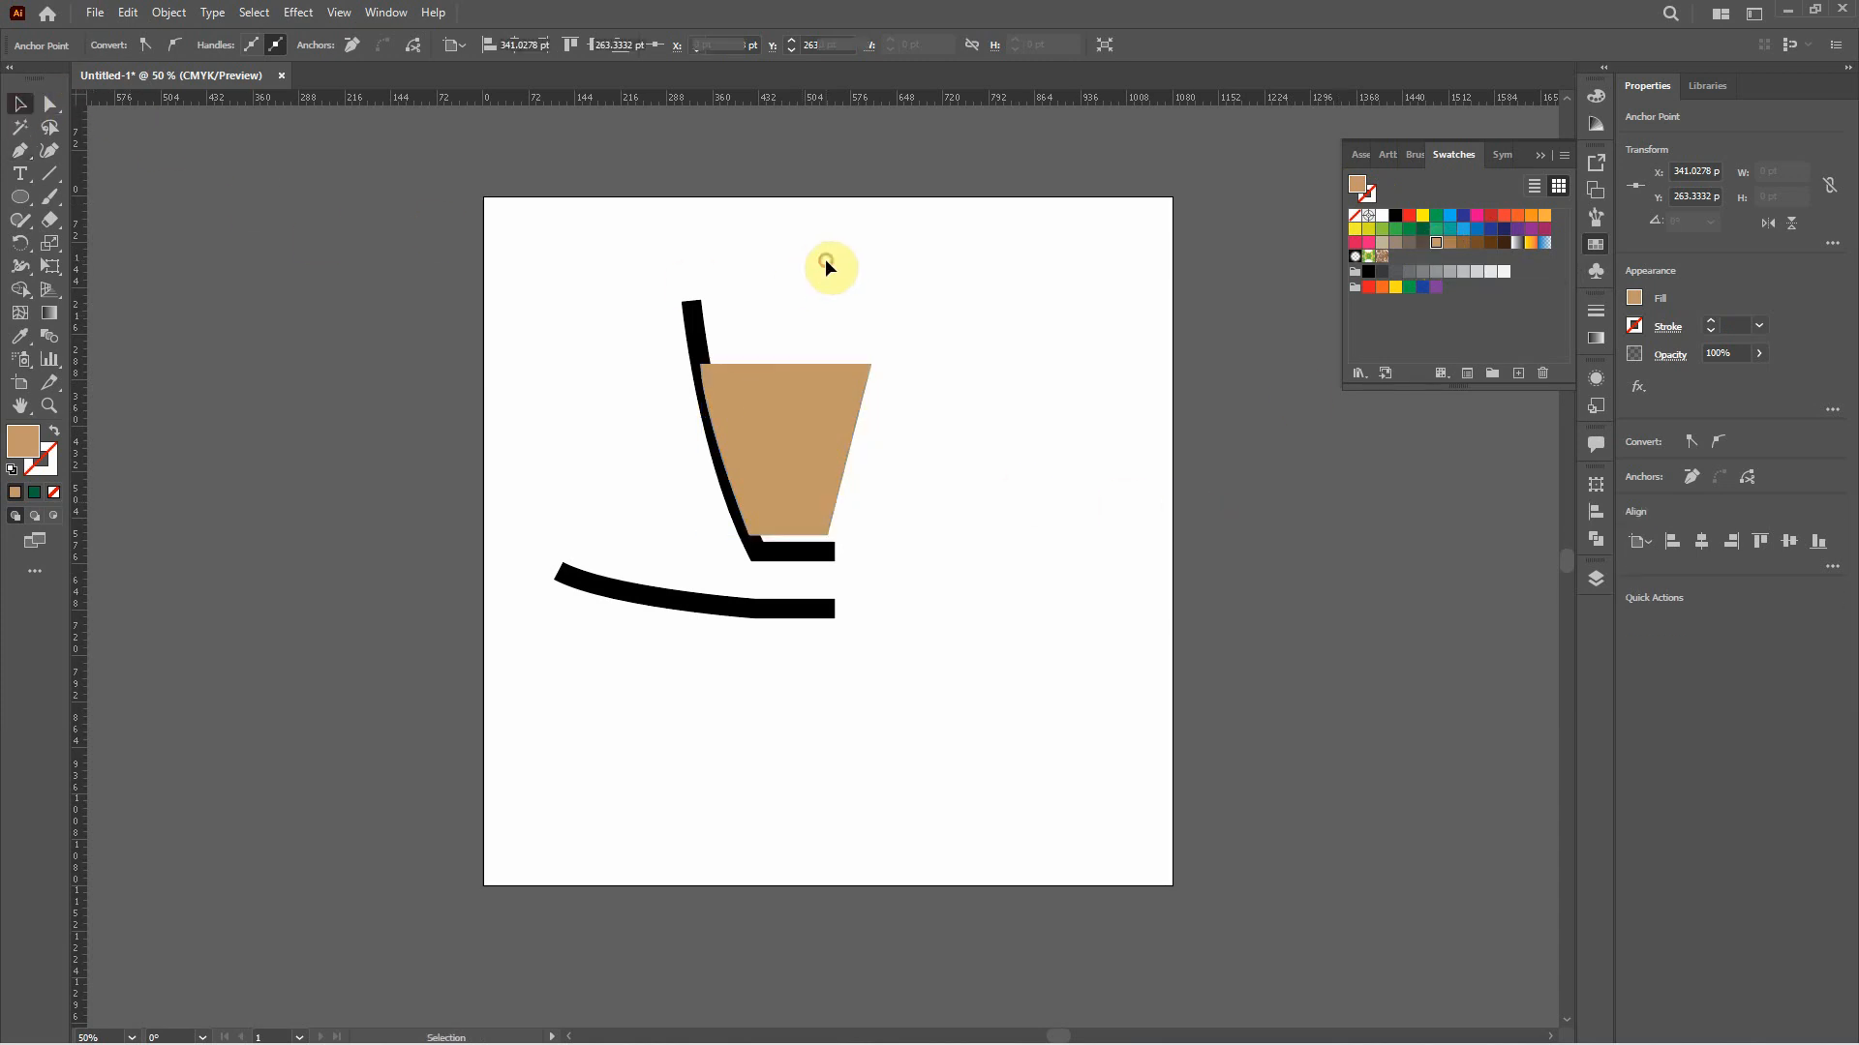
left_click(823, 457)
left_click(50, 104)
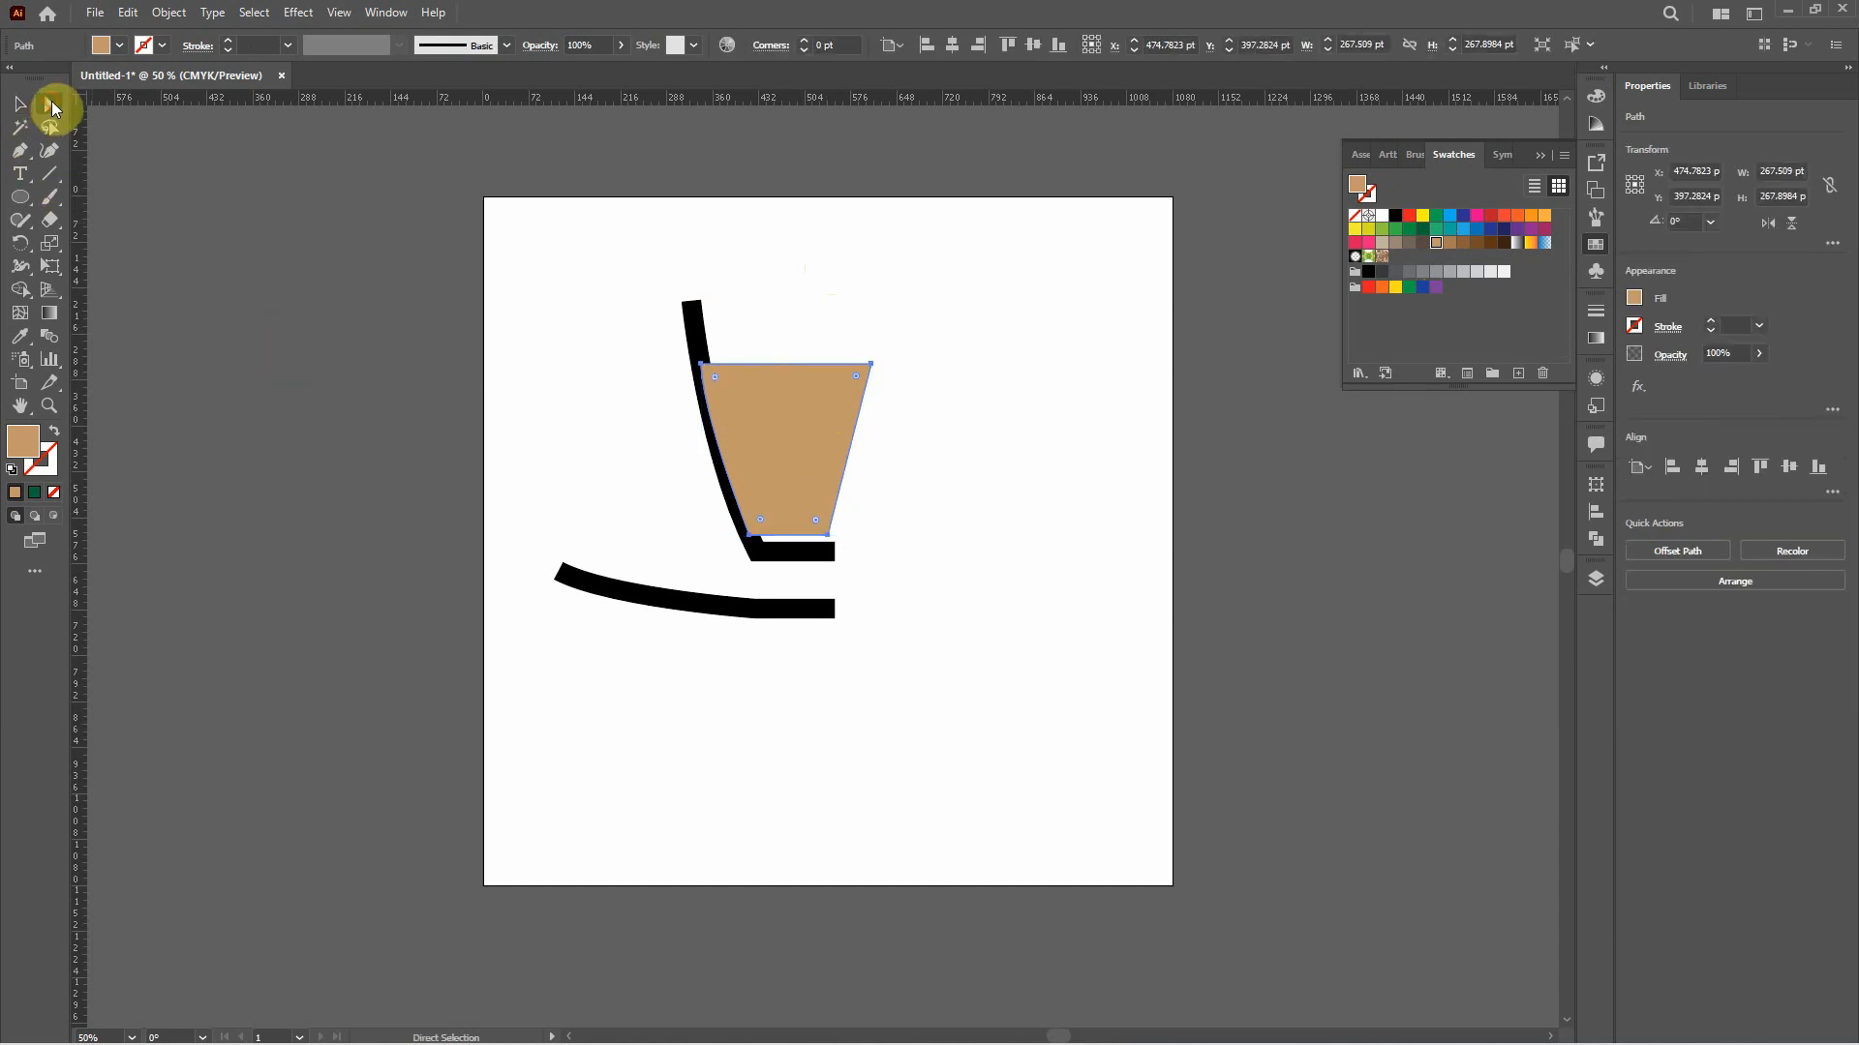
left_click_drag(765, 551, 828, 553)
left_click(829, 538)
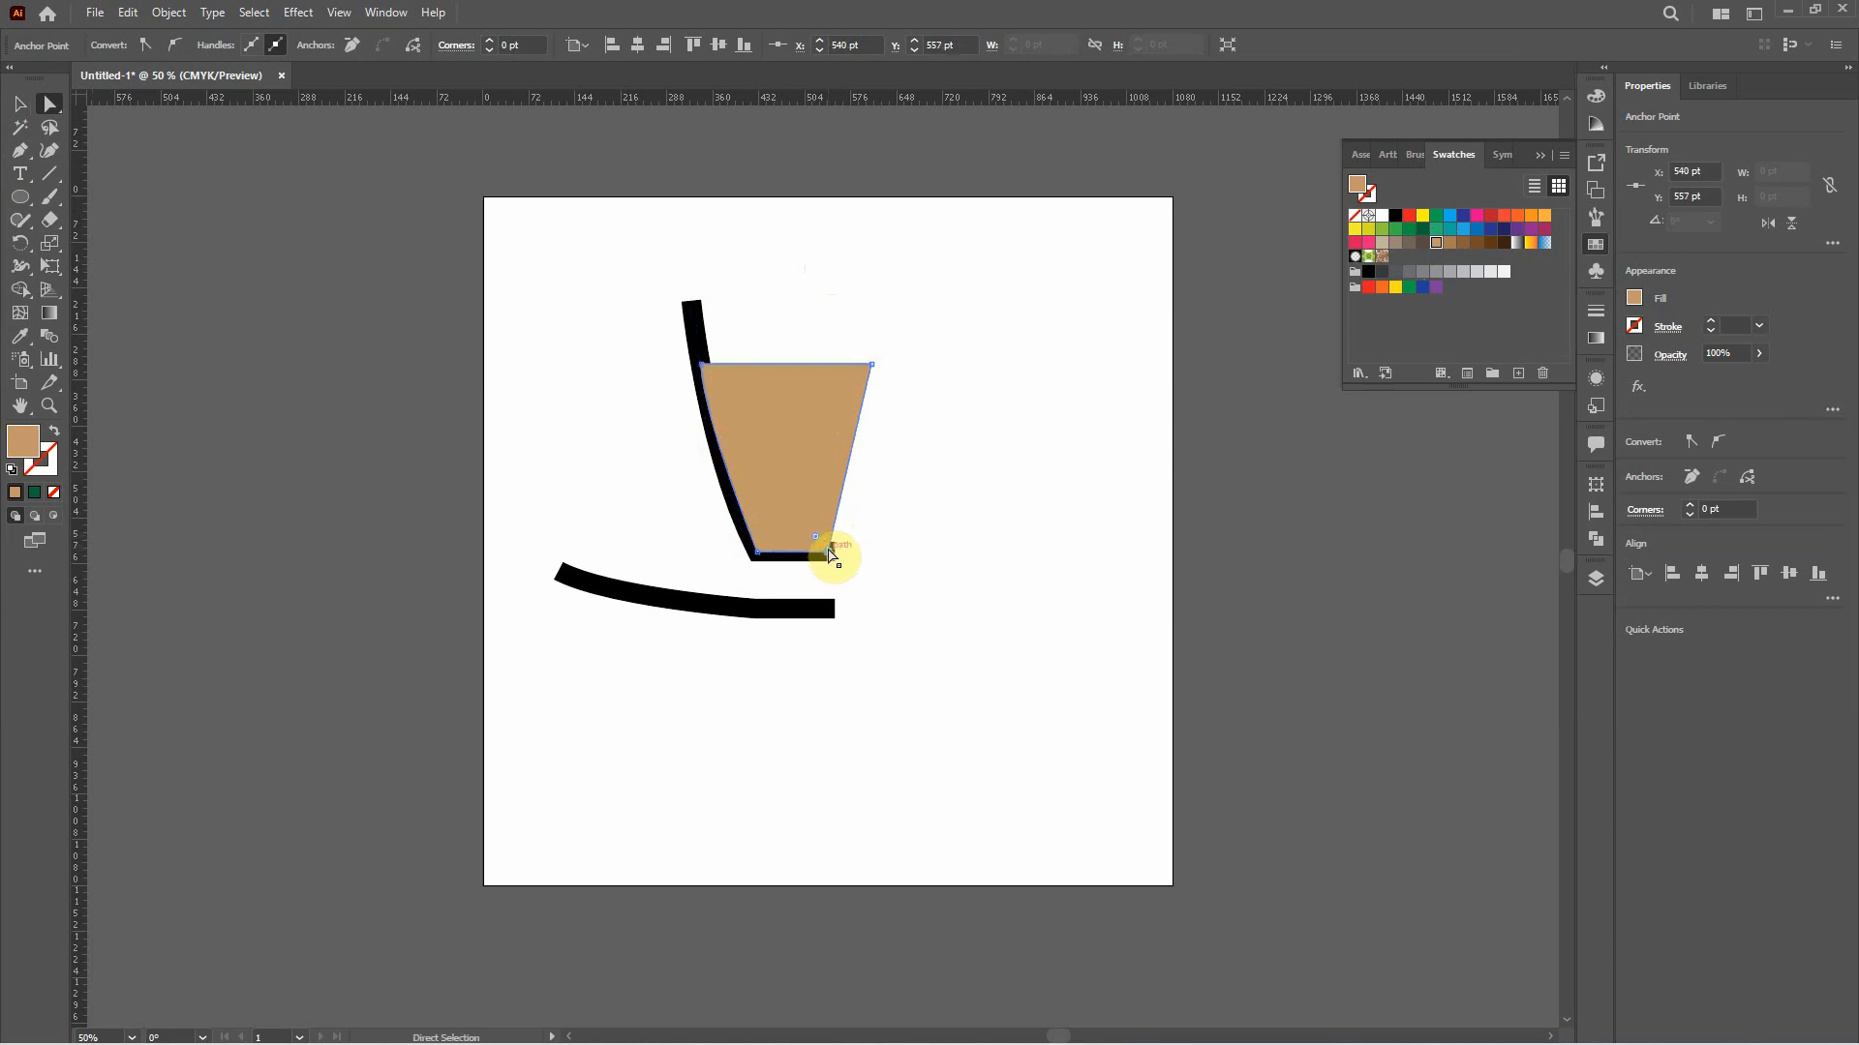
left_click(19, 104)
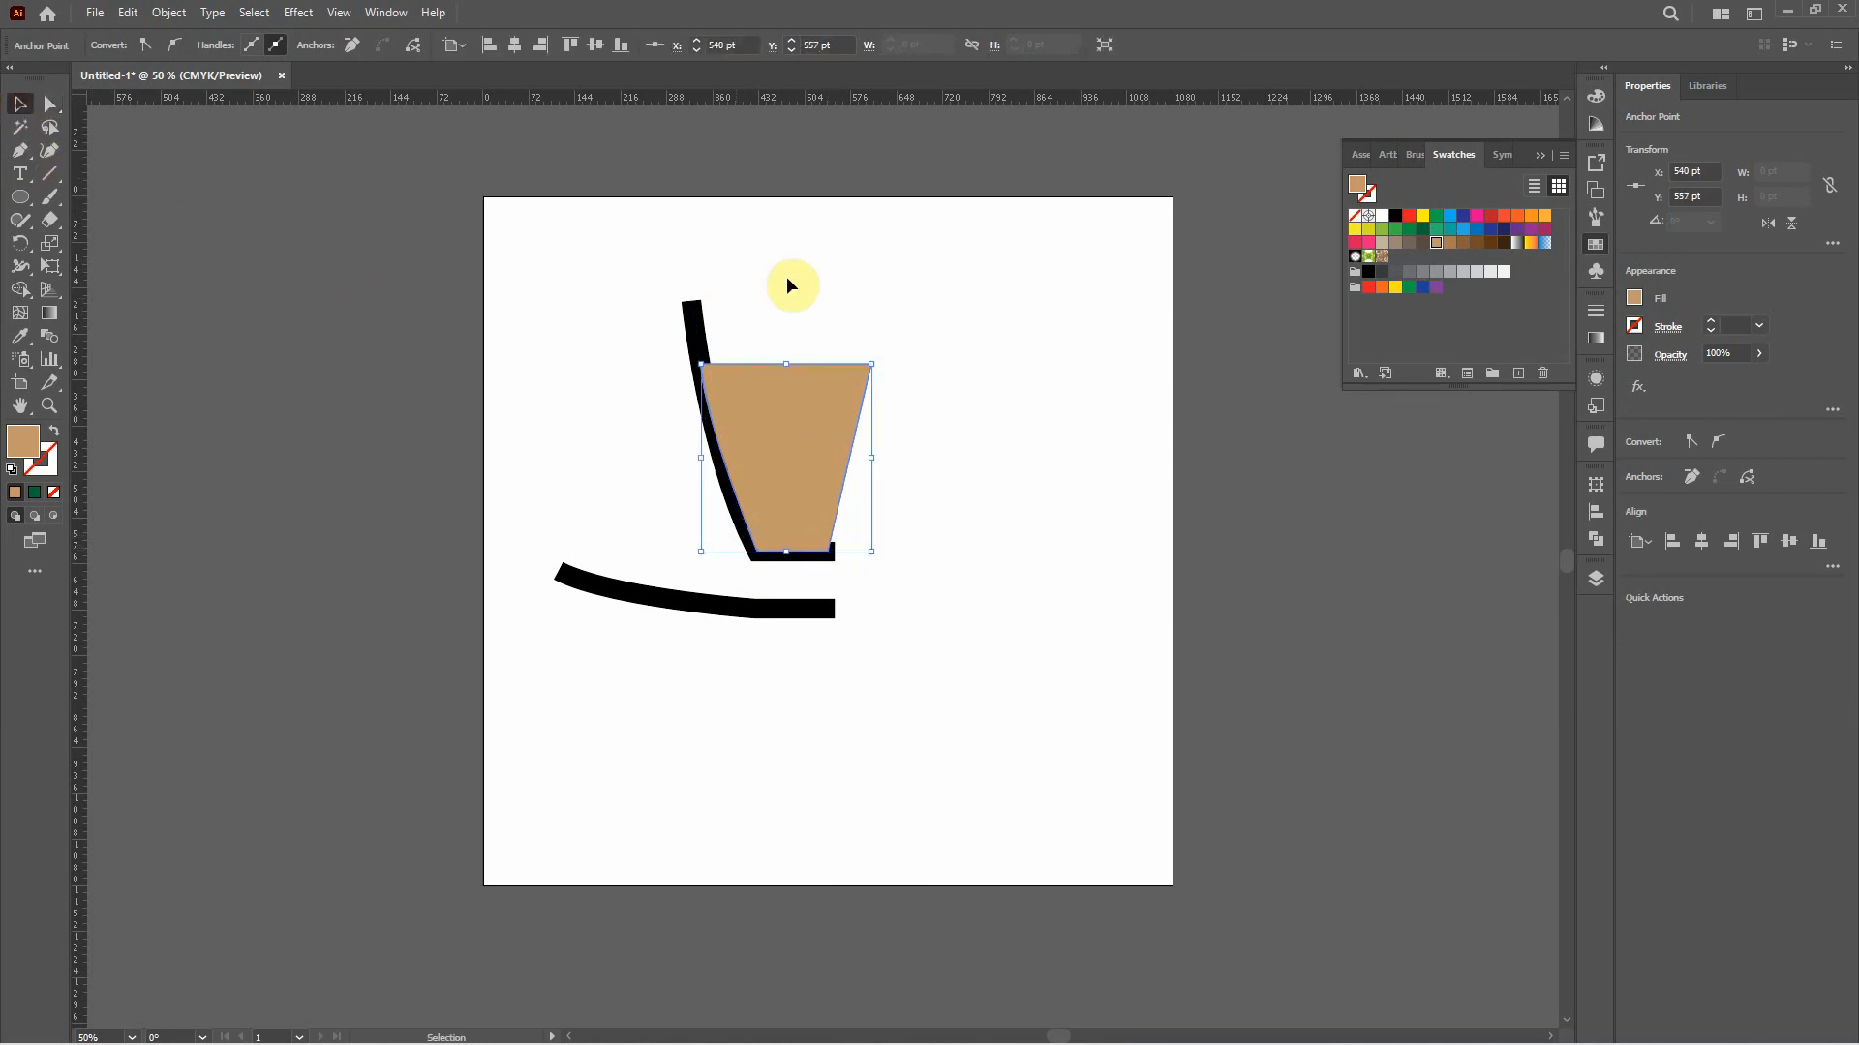
left_click(807, 272)
- Send the brown coffee shape to the back, behind the black cup outline
left_click(772, 400)
right_click(824, 397)
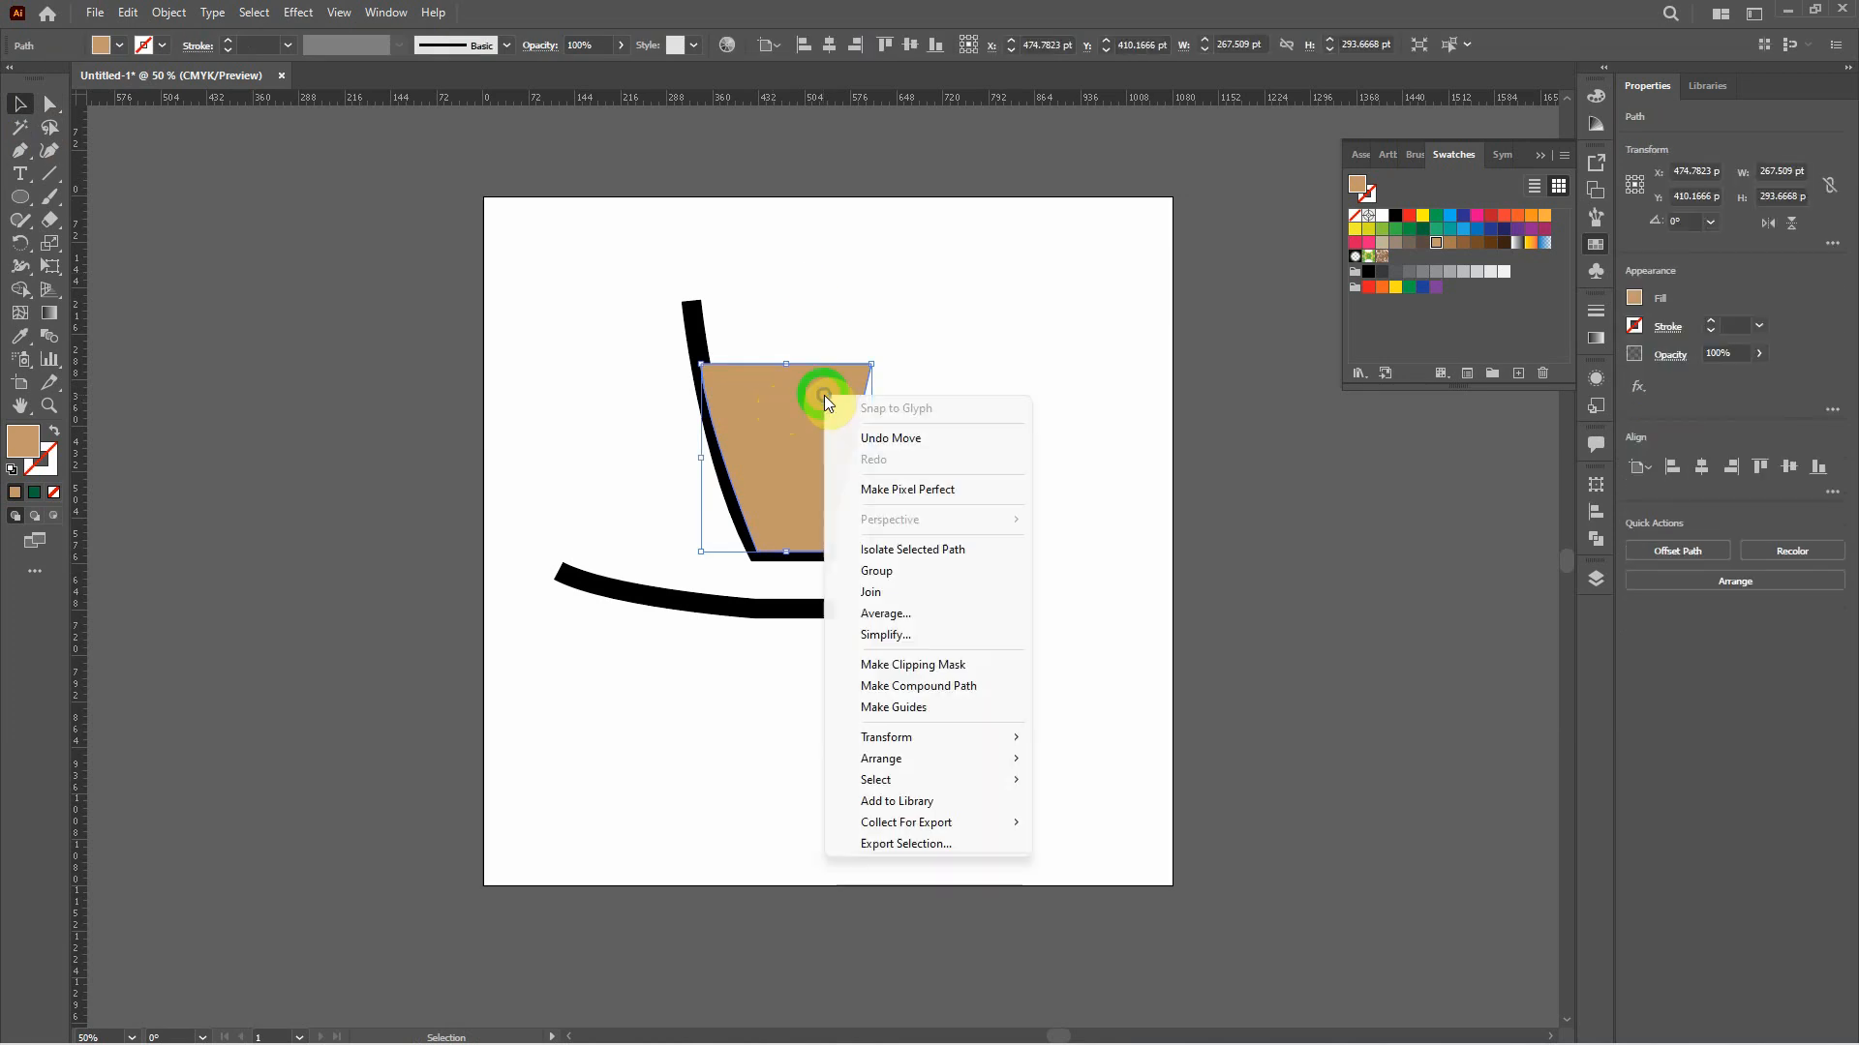
mouse_move(956, 759)
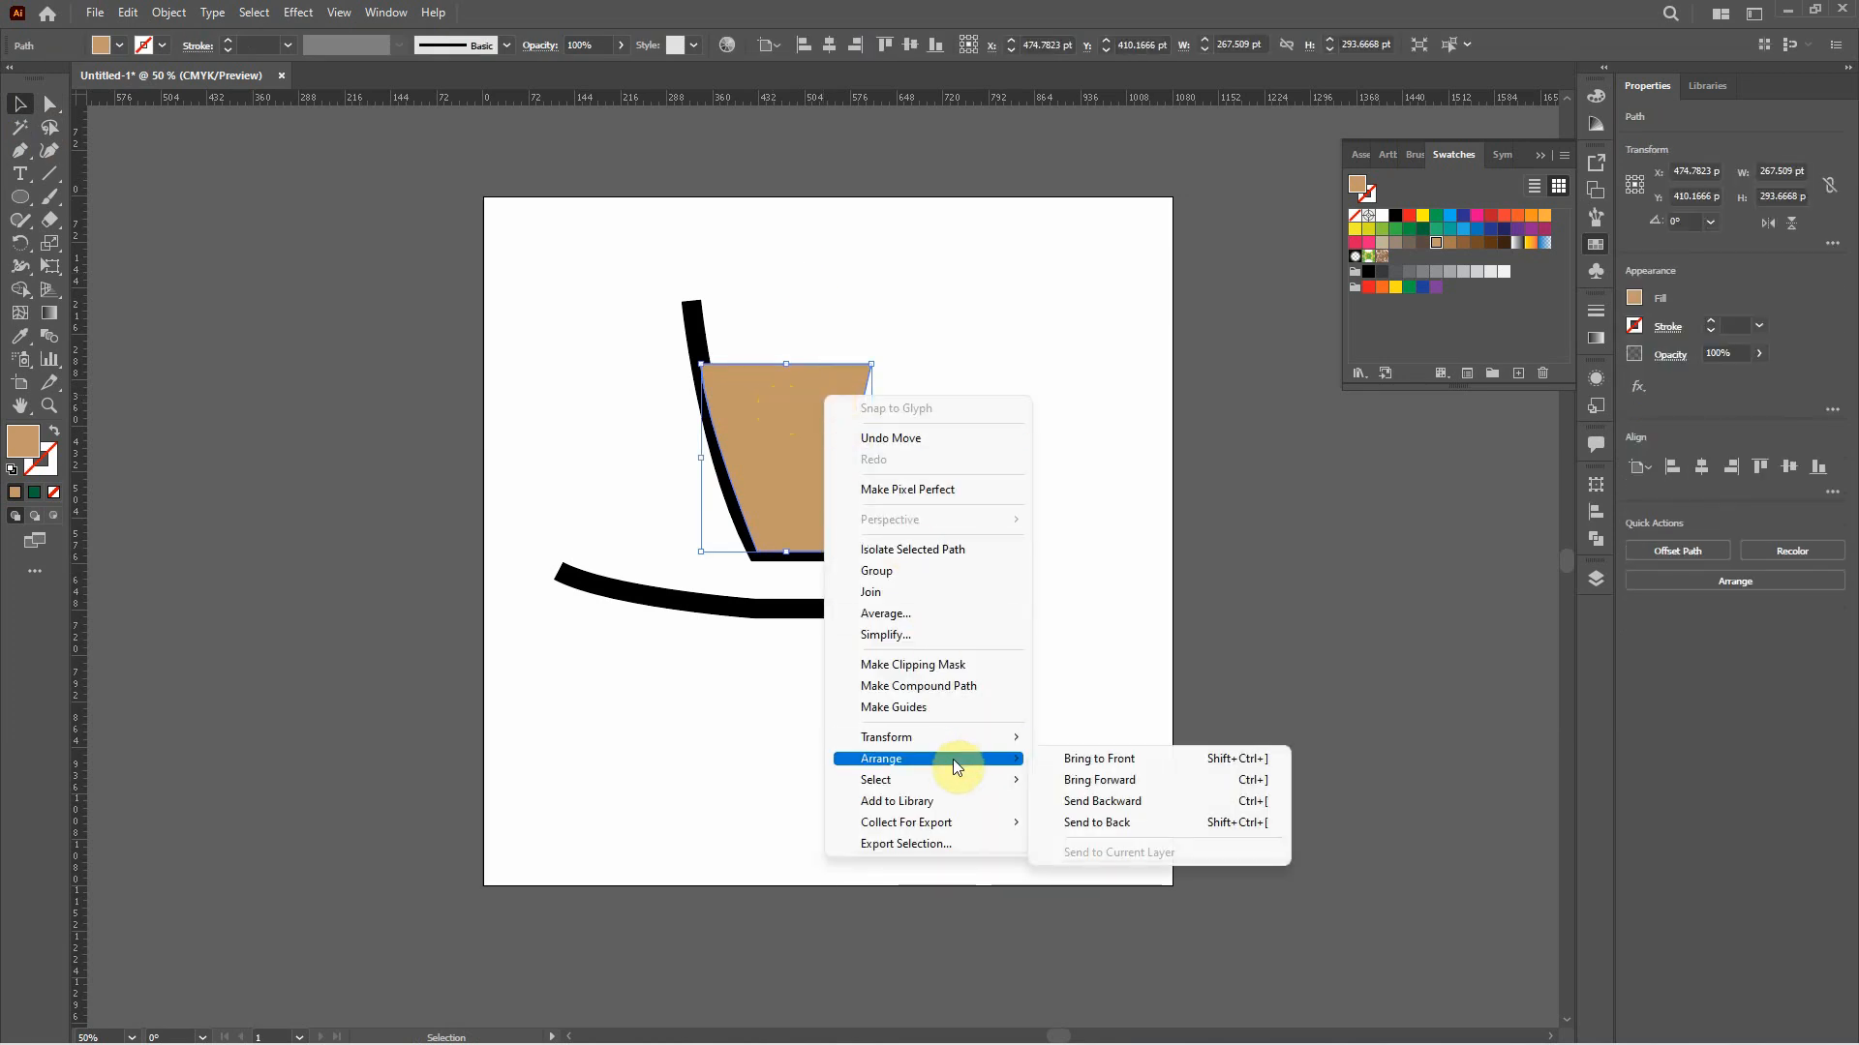
left_click(1120, 822)
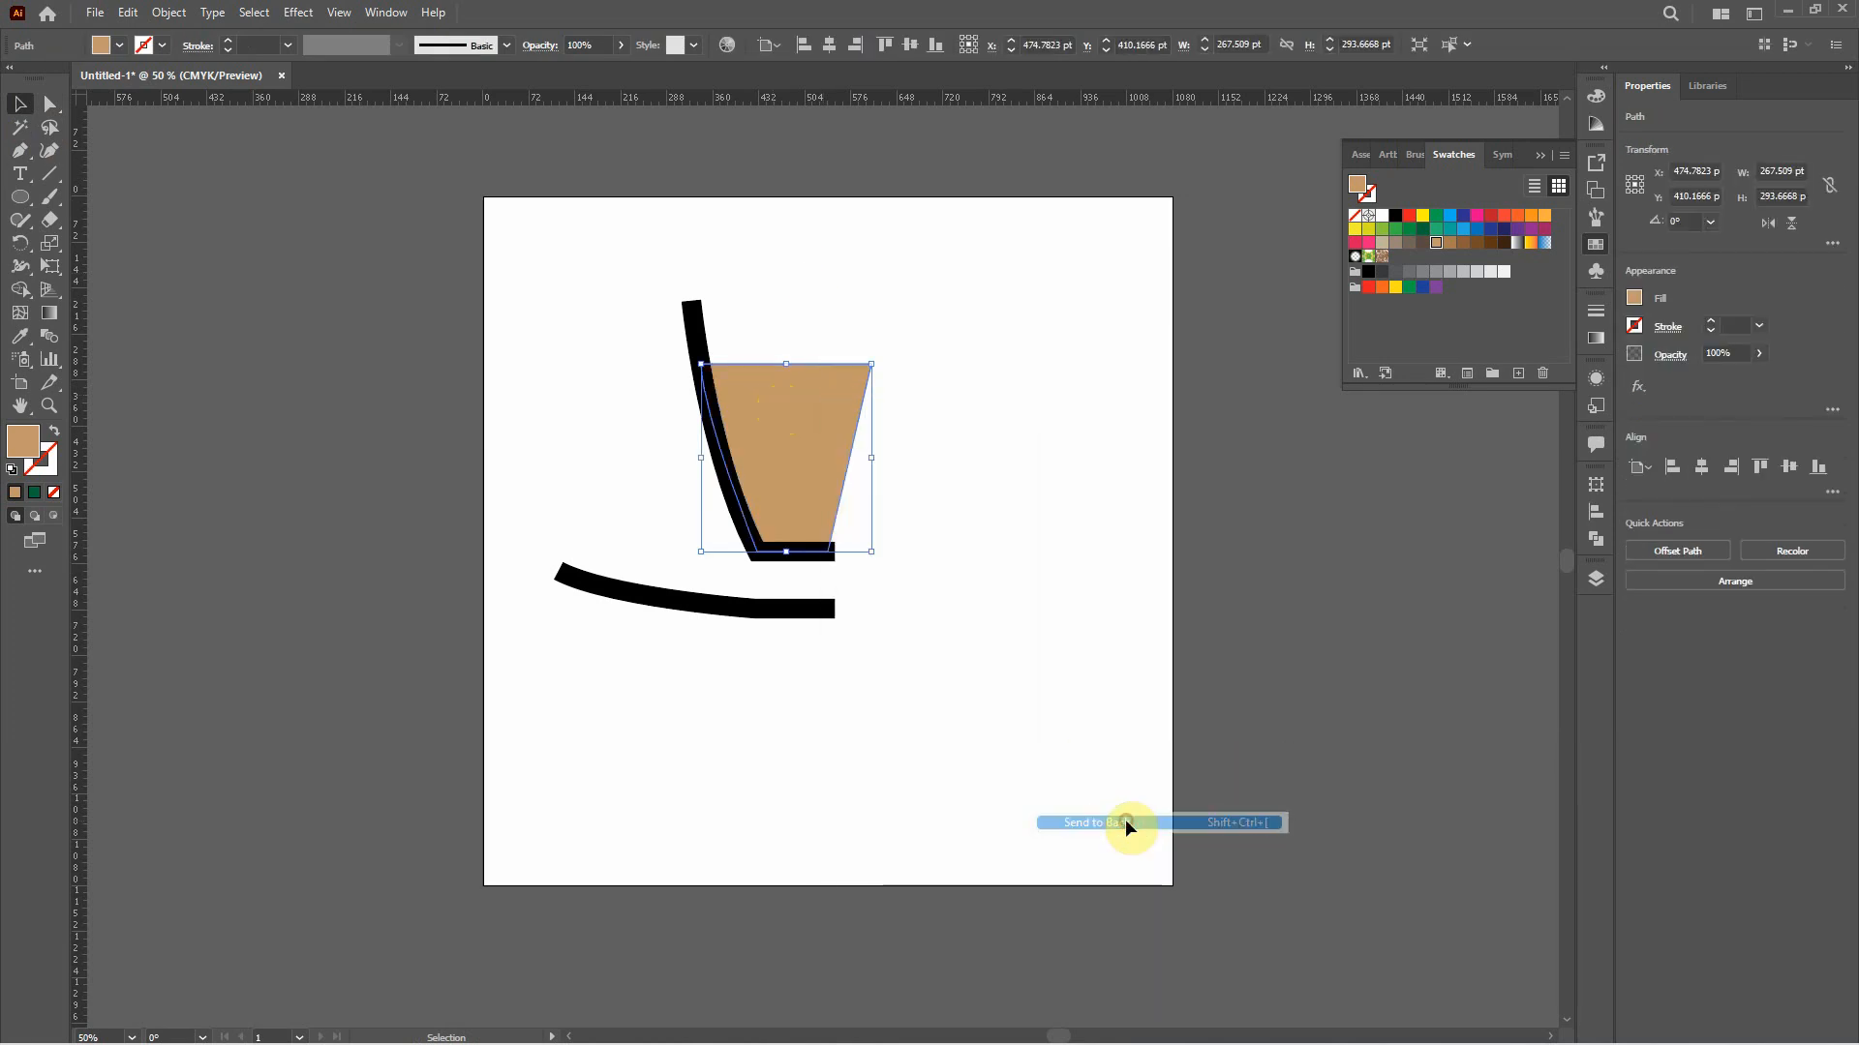
left_click(1012, 499)
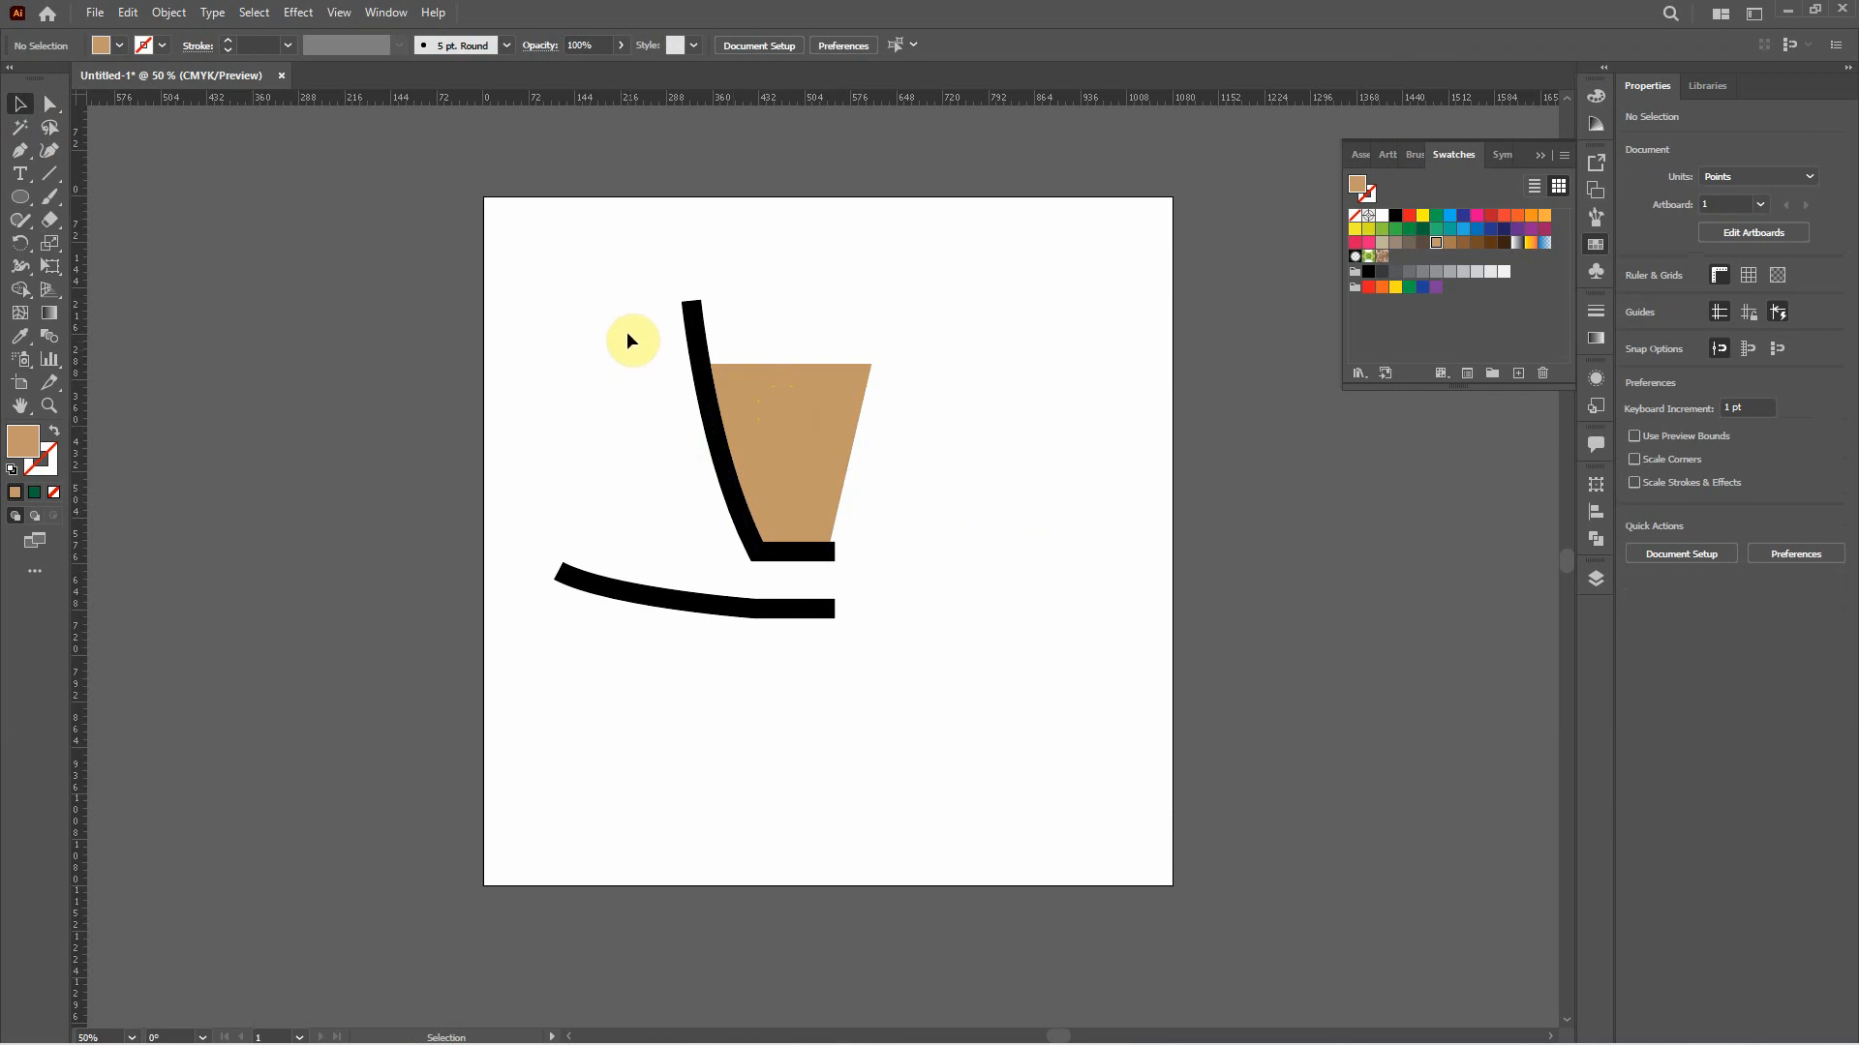
- Raise the coffee shape's top edge so the shape is about 330 pt tall
left_click(747, 378)
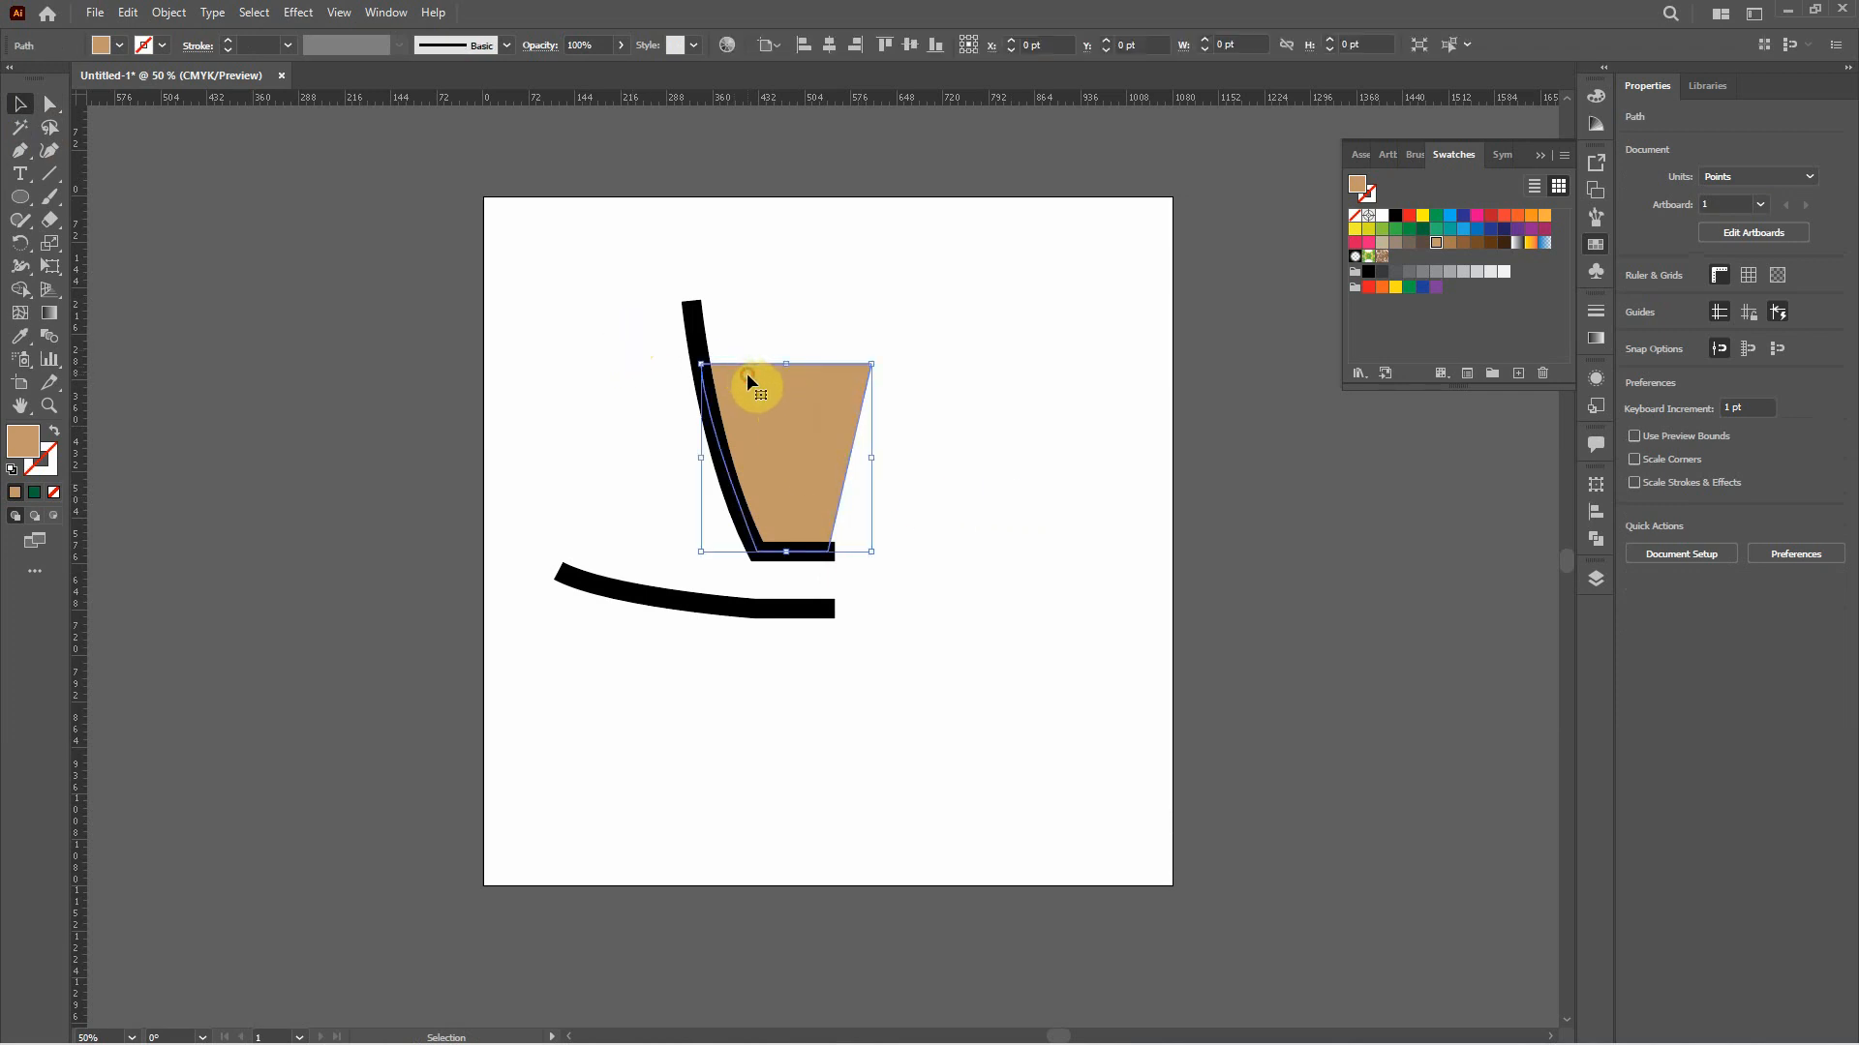
left_click(49, 103)
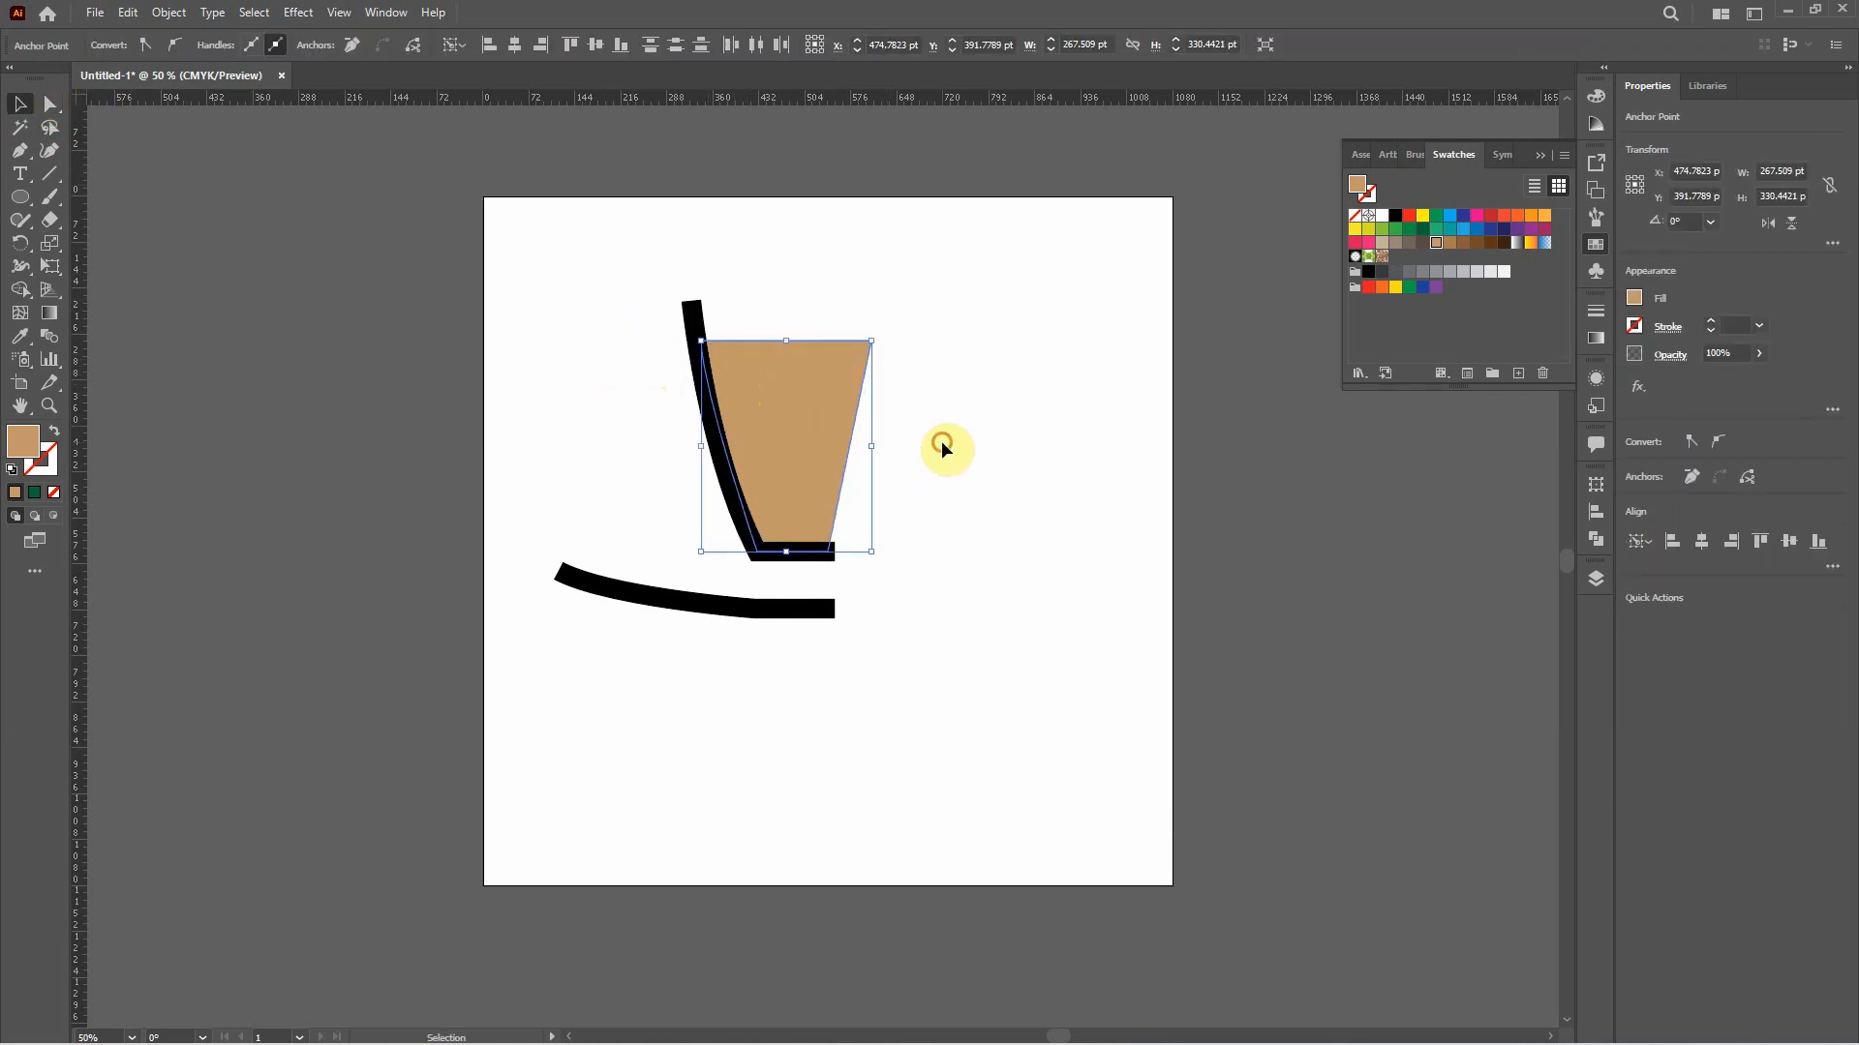
left_click(942, 447)
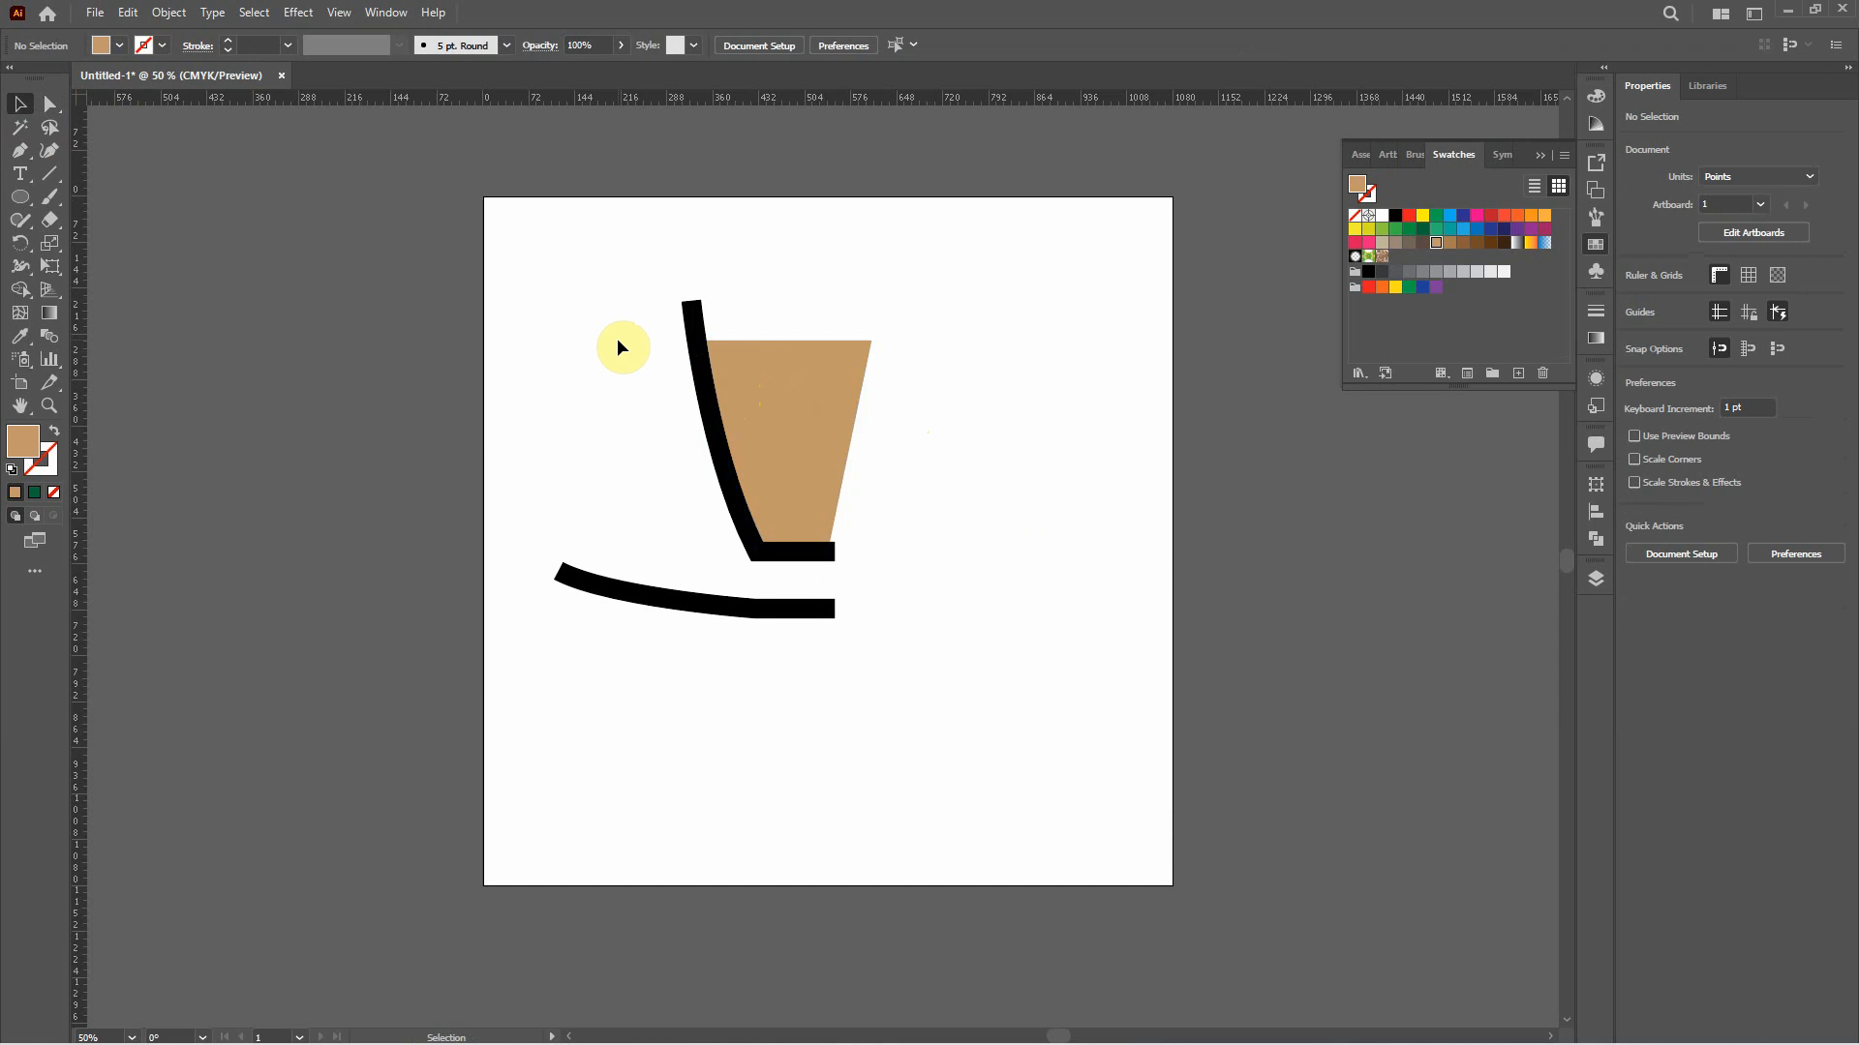
- Set the Pen tool to draw with a black stroke and no fill
left_click(21, 152)
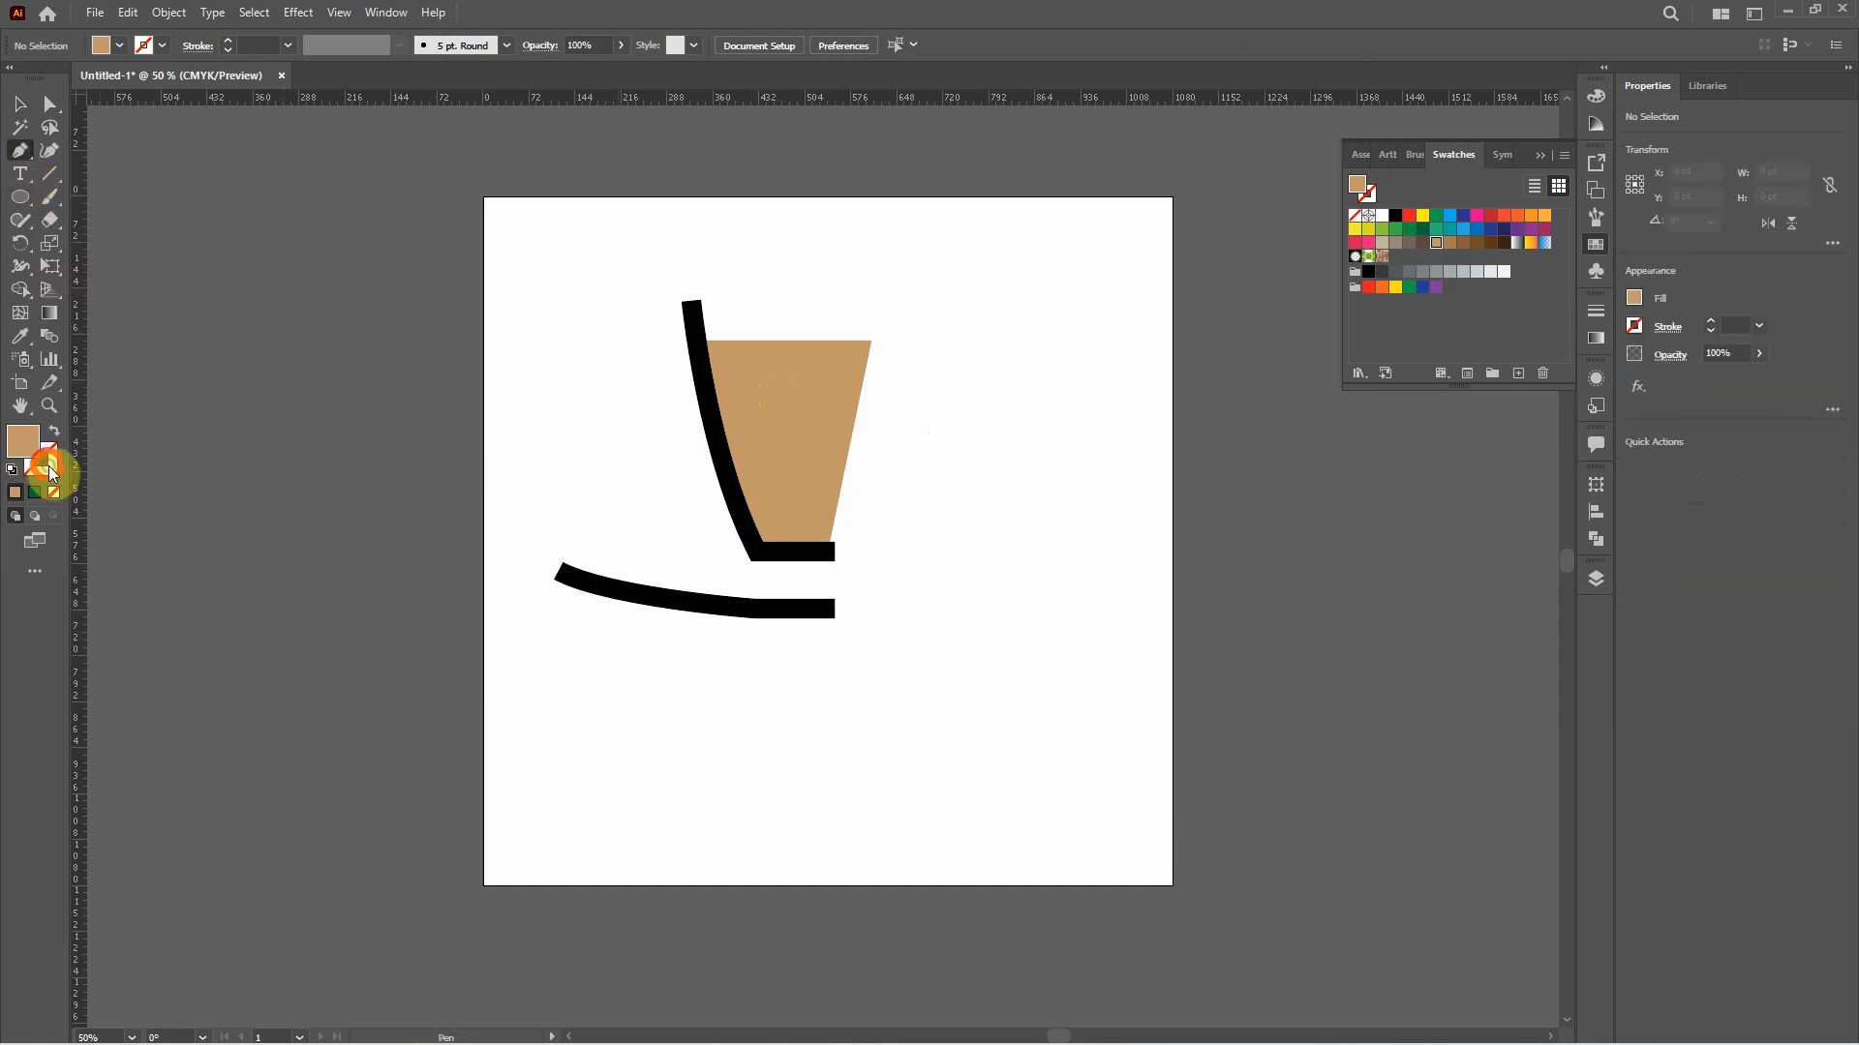
left_click(50, 470)
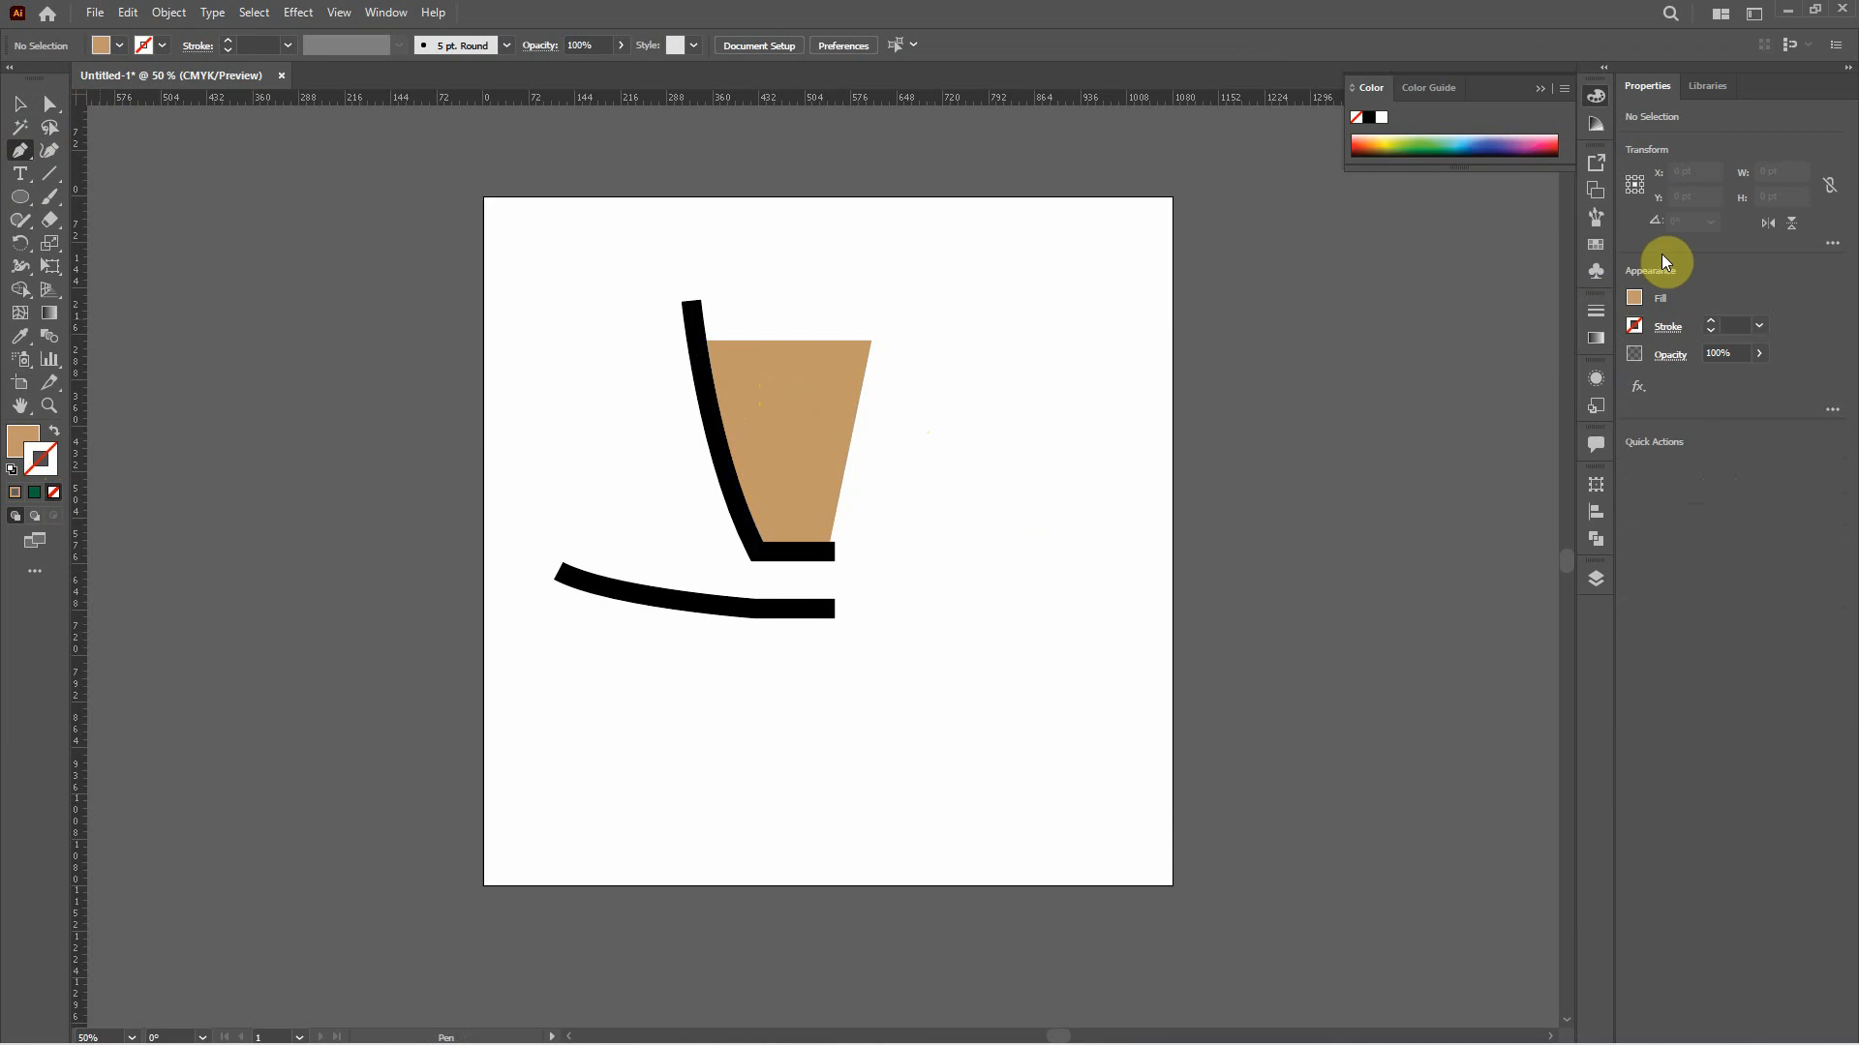
left_click(1369, 117)
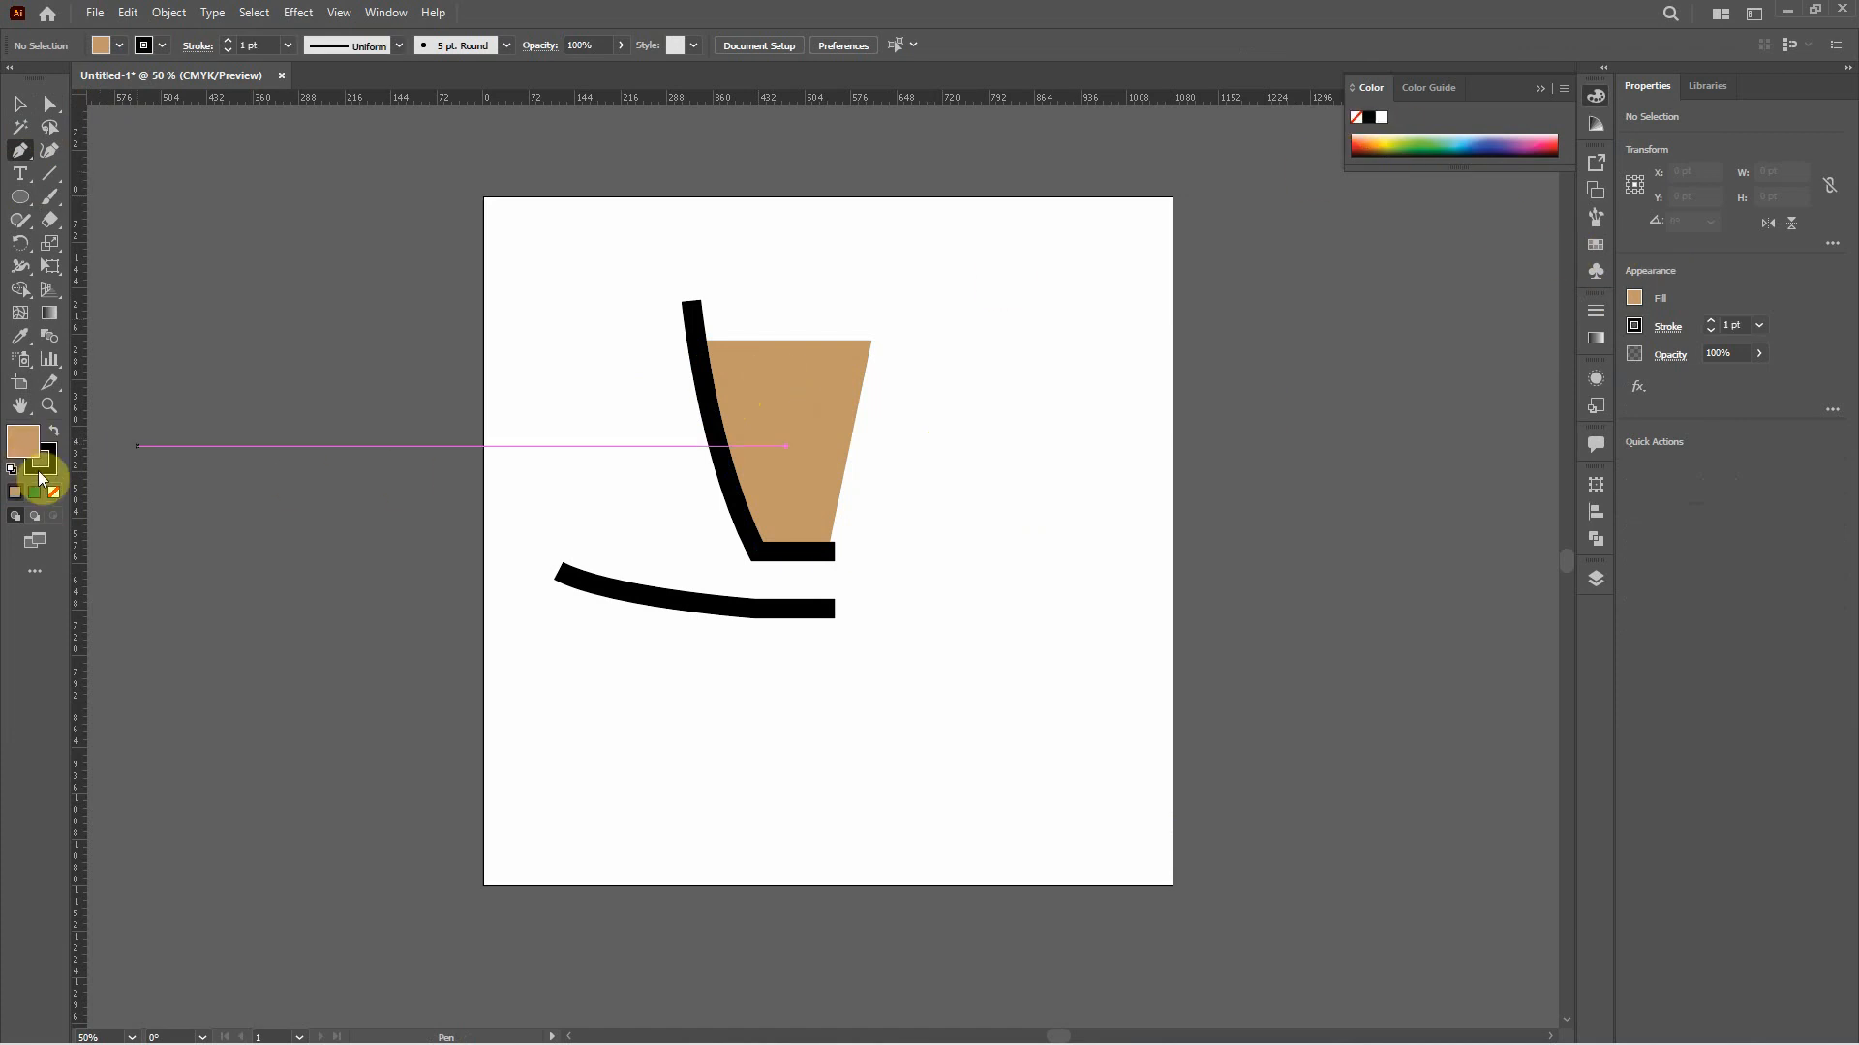
left_click(55, 493)
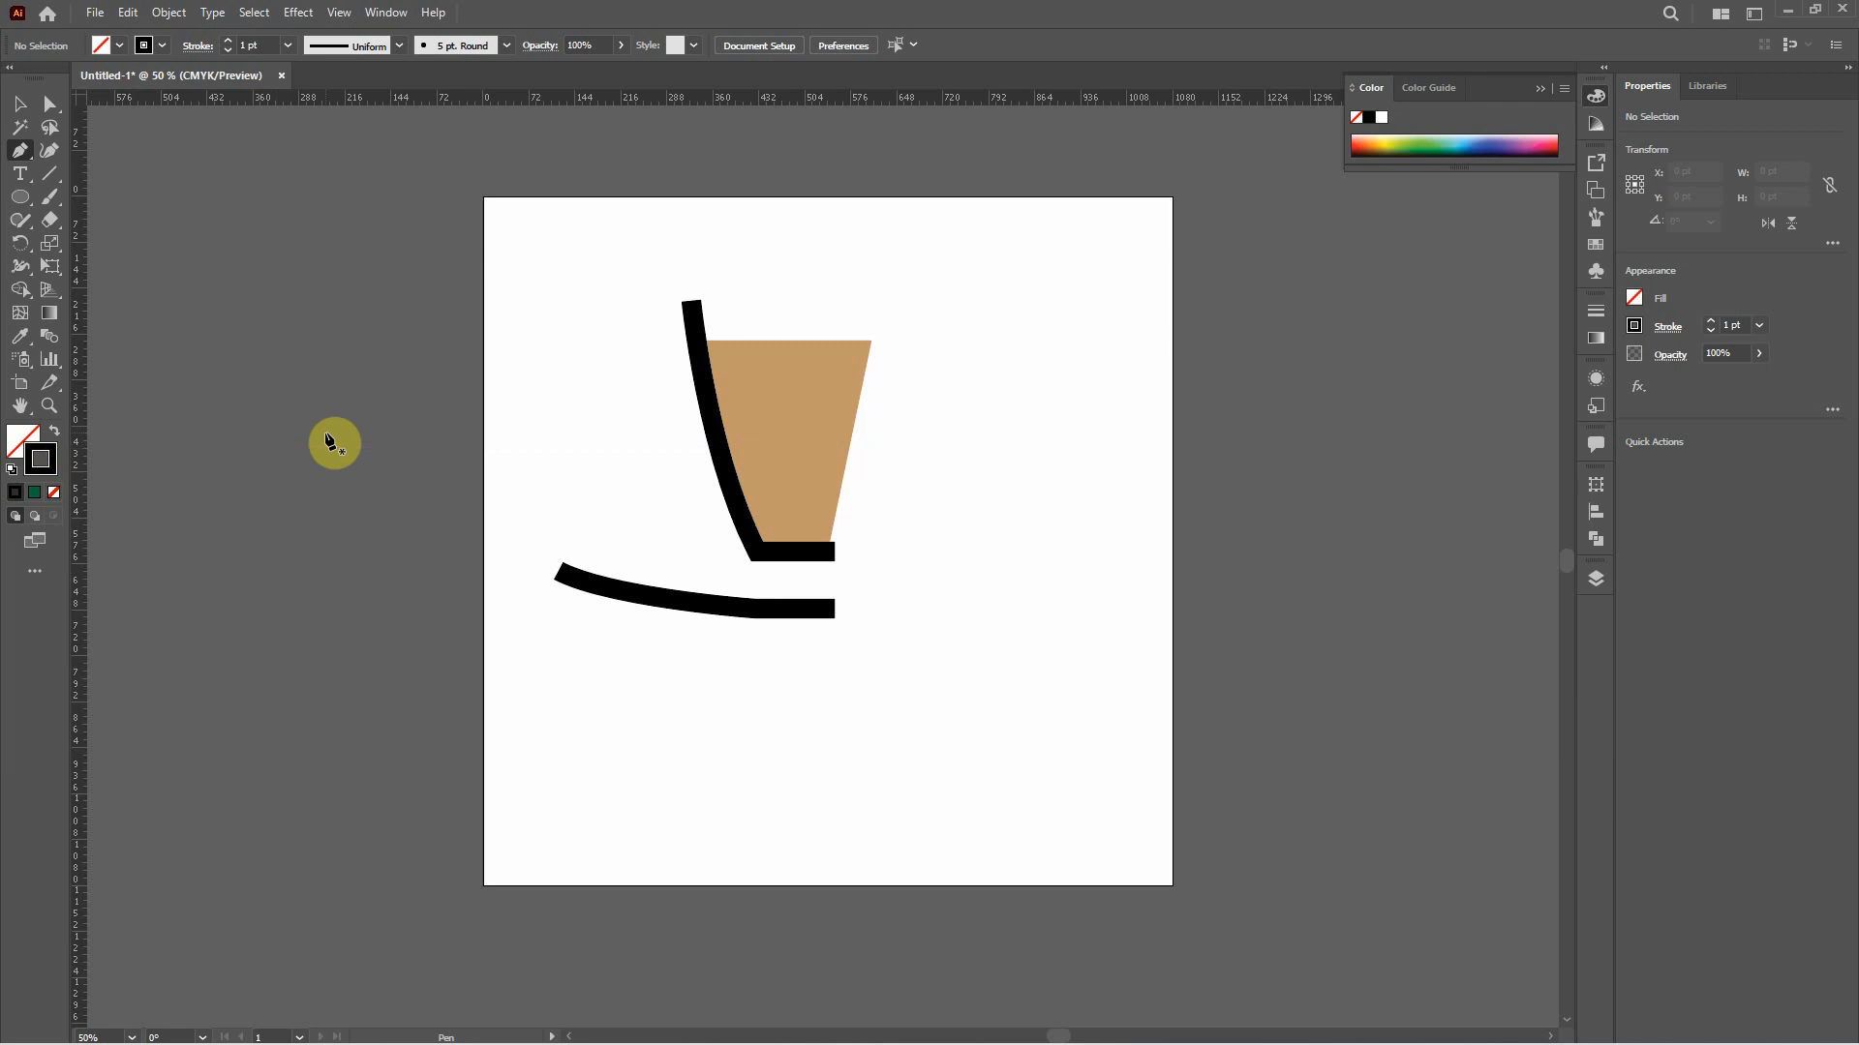
- Draw an open cup-handle path beside the coffee shape: a horizontal segment to about X 889, Y 227 pt, curving down to about X 692, Y 483 pt
left_click(22, 149)
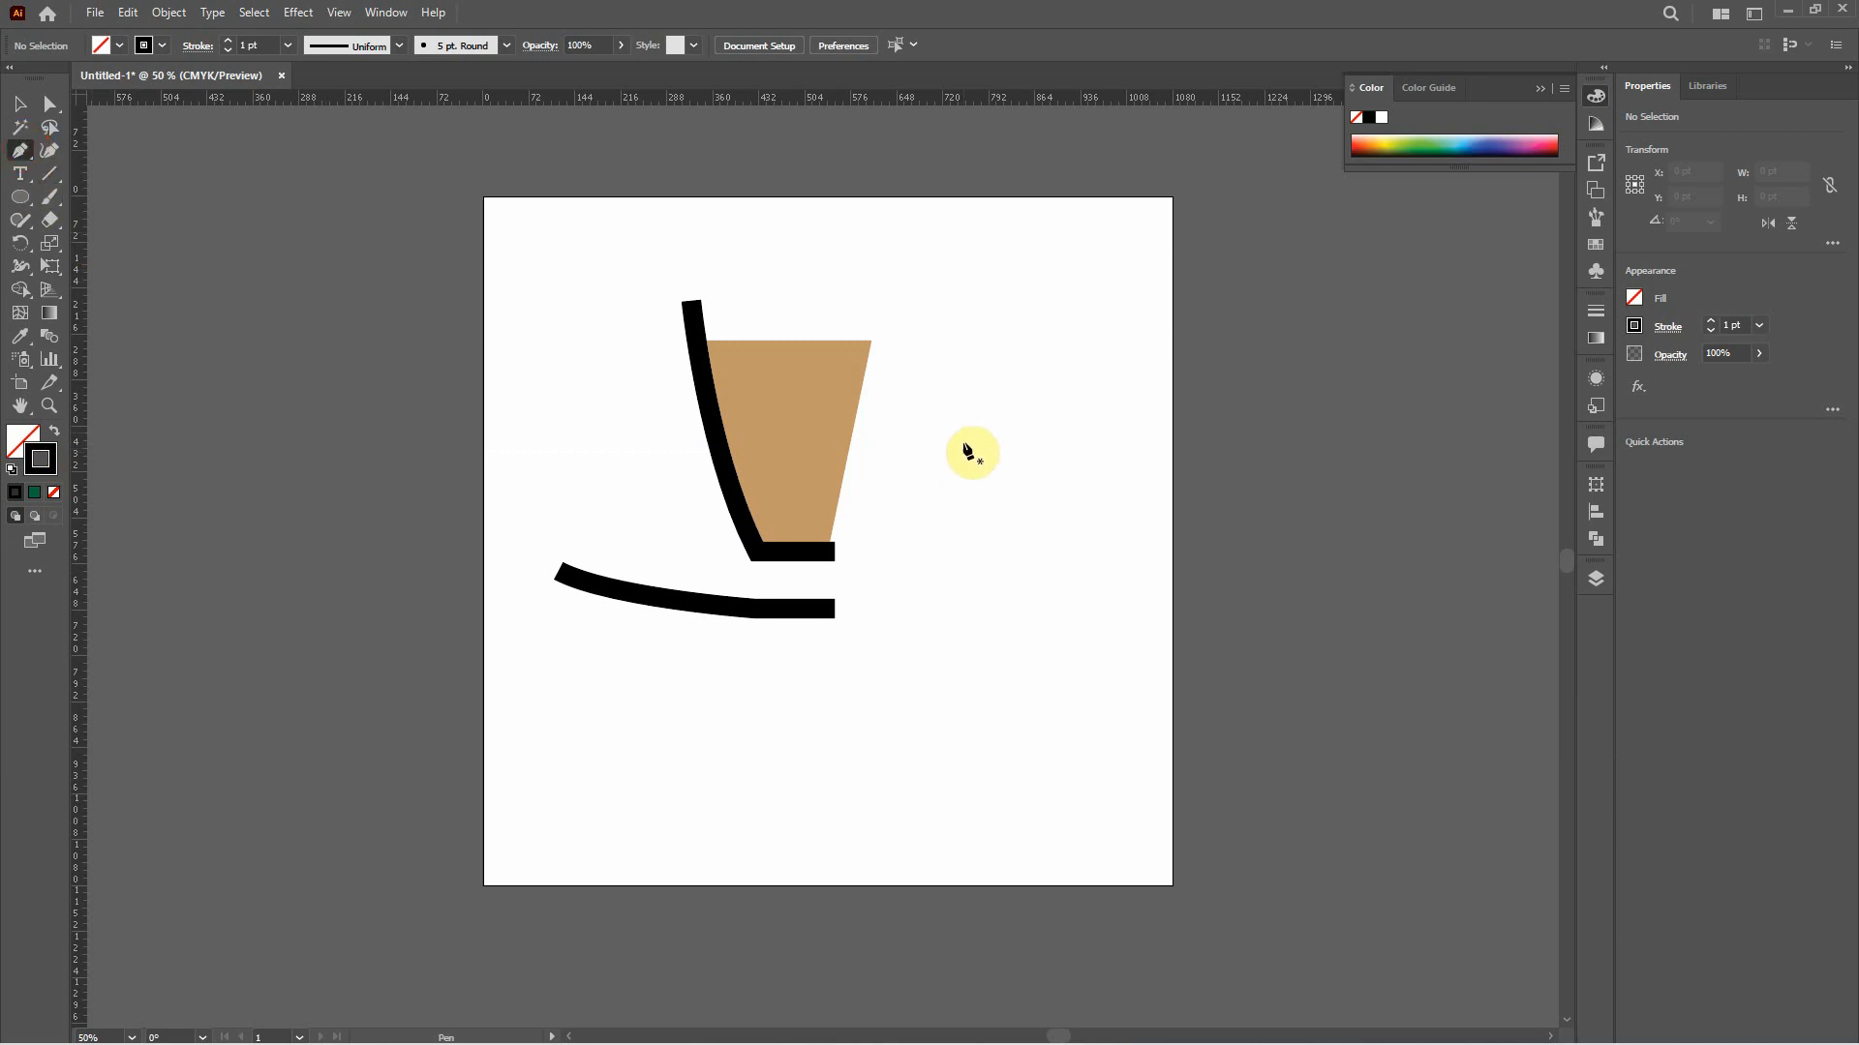
left_click(945, 341)
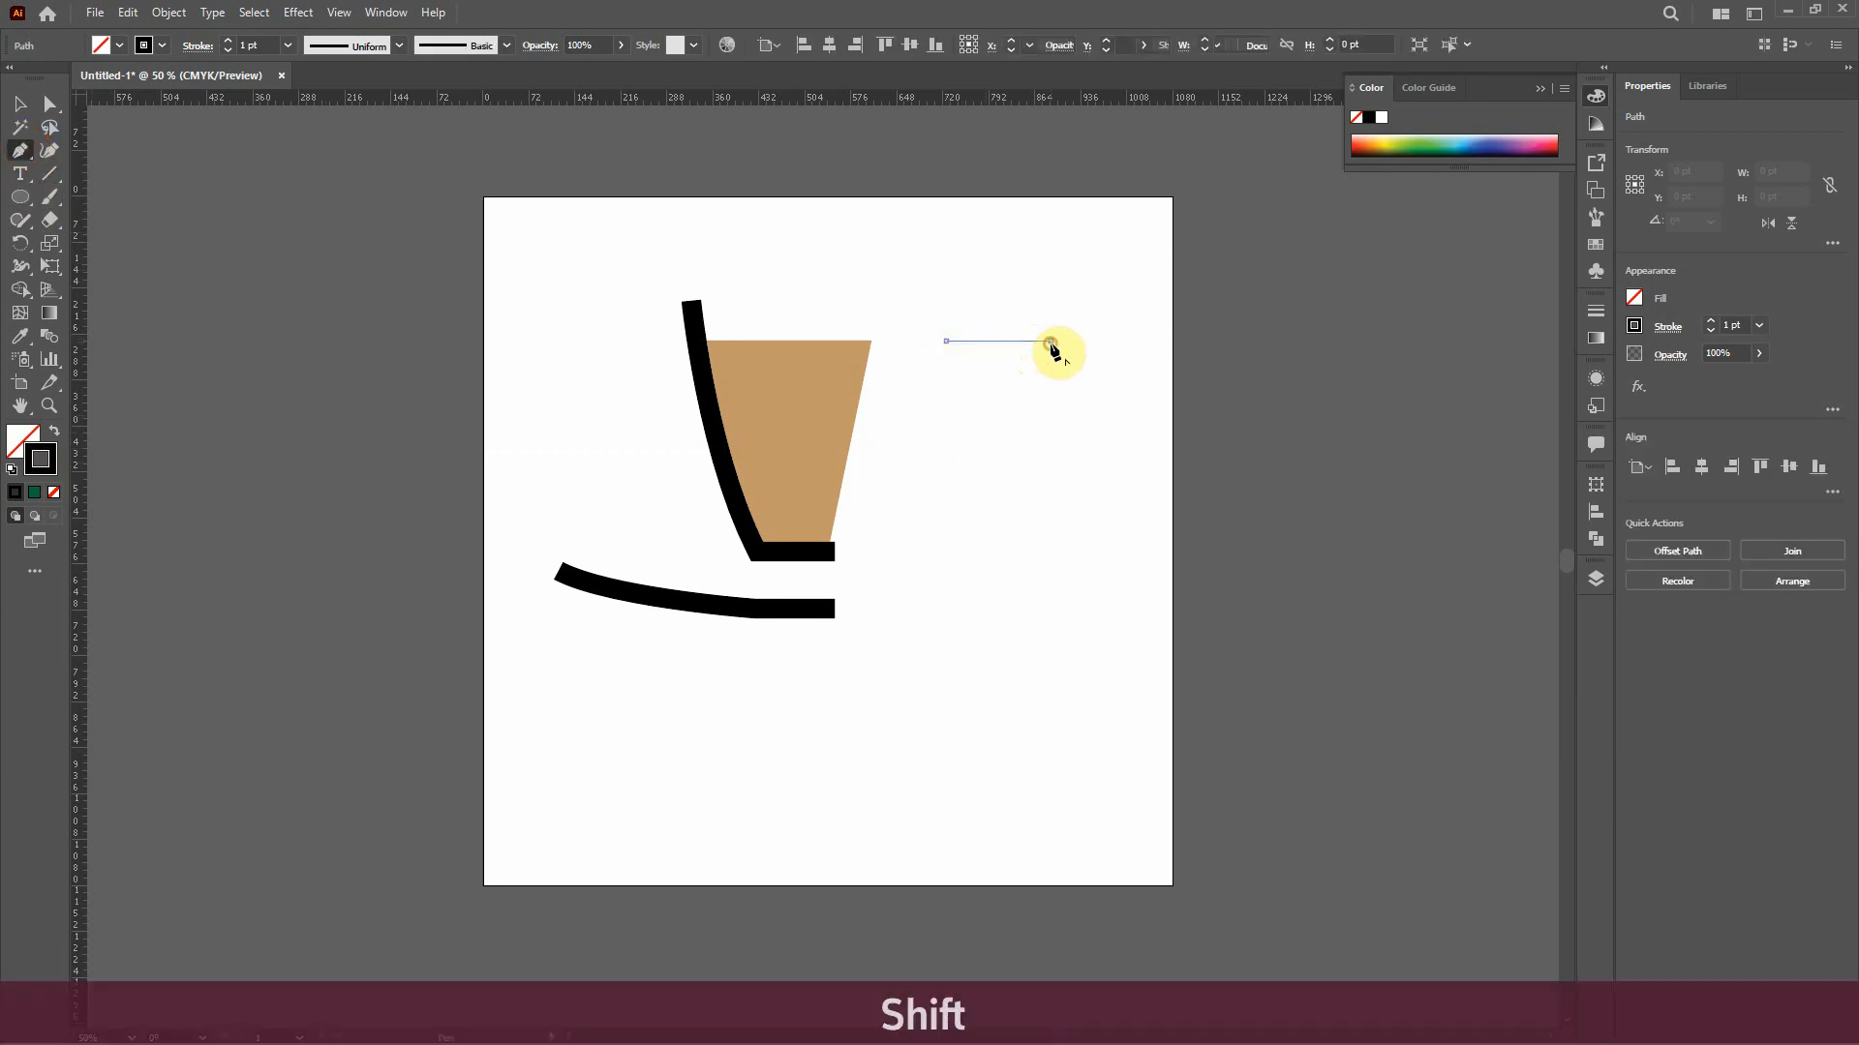
left_click(1050, 340)
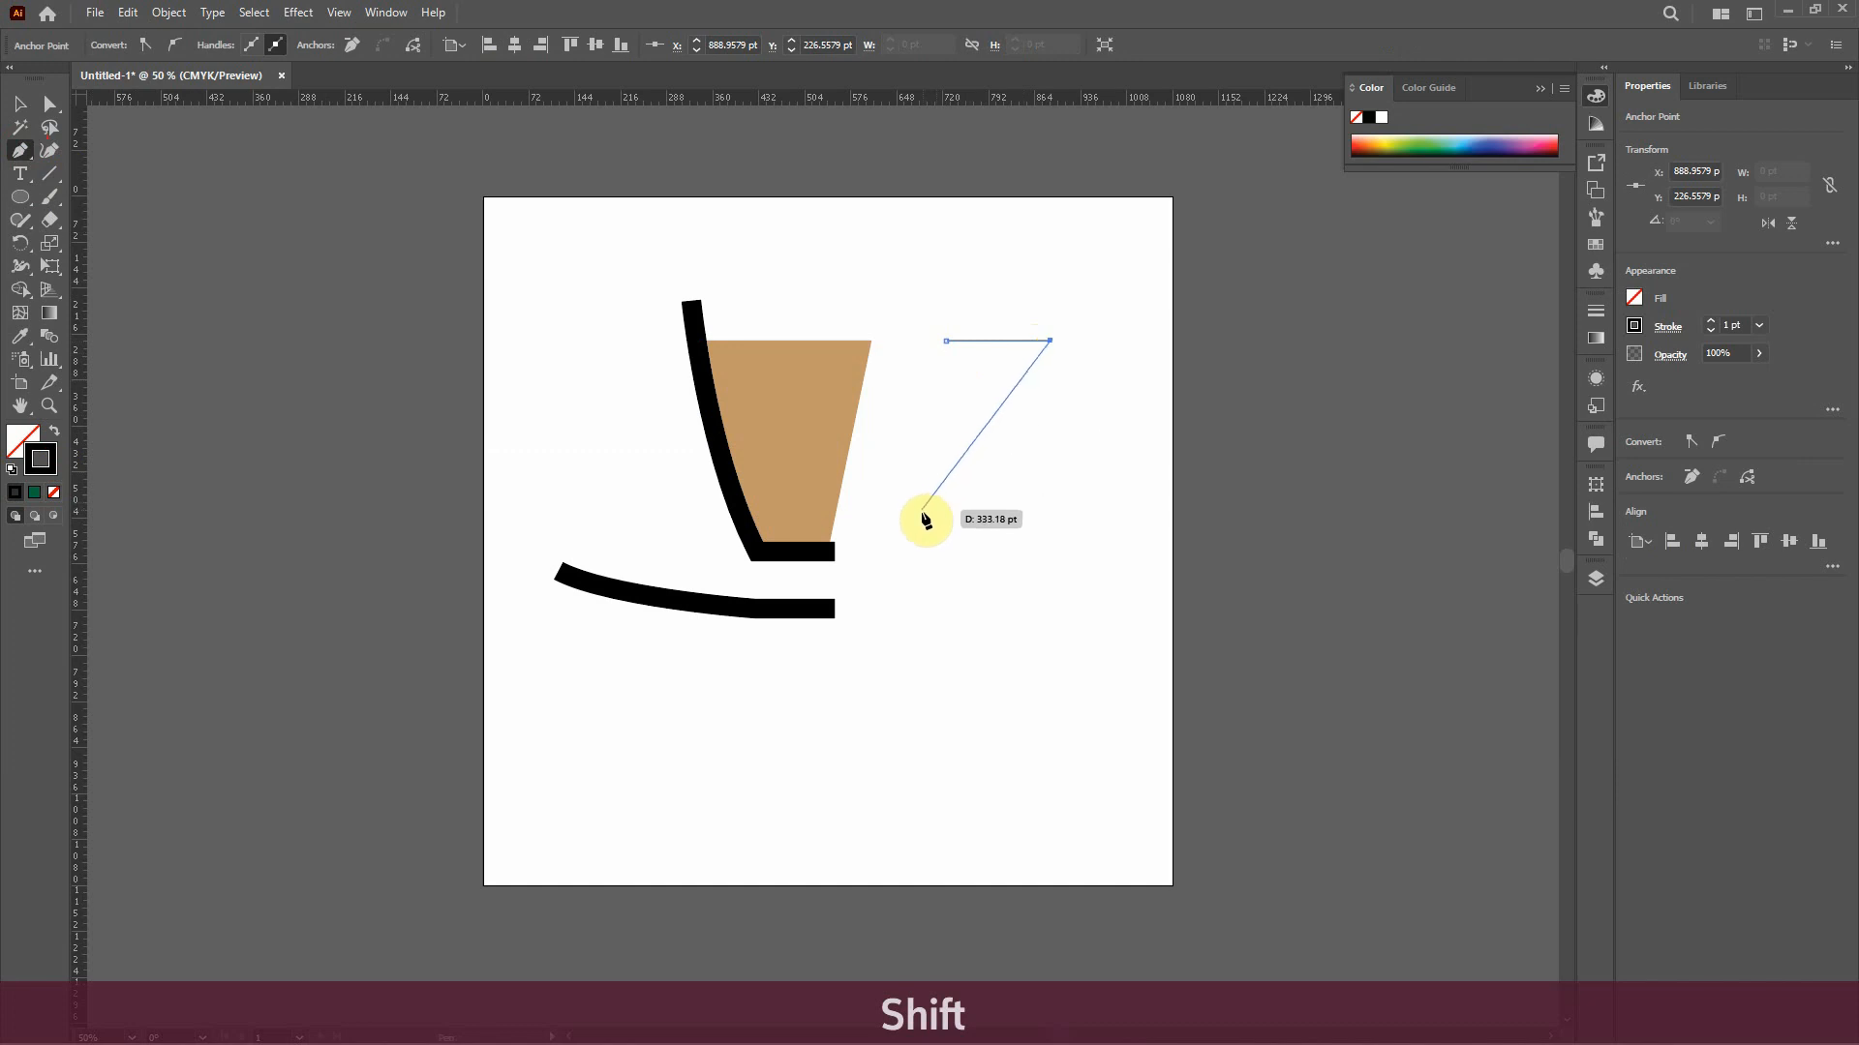
left_click_drag(925, 504, 804, 542)
key("Escape")
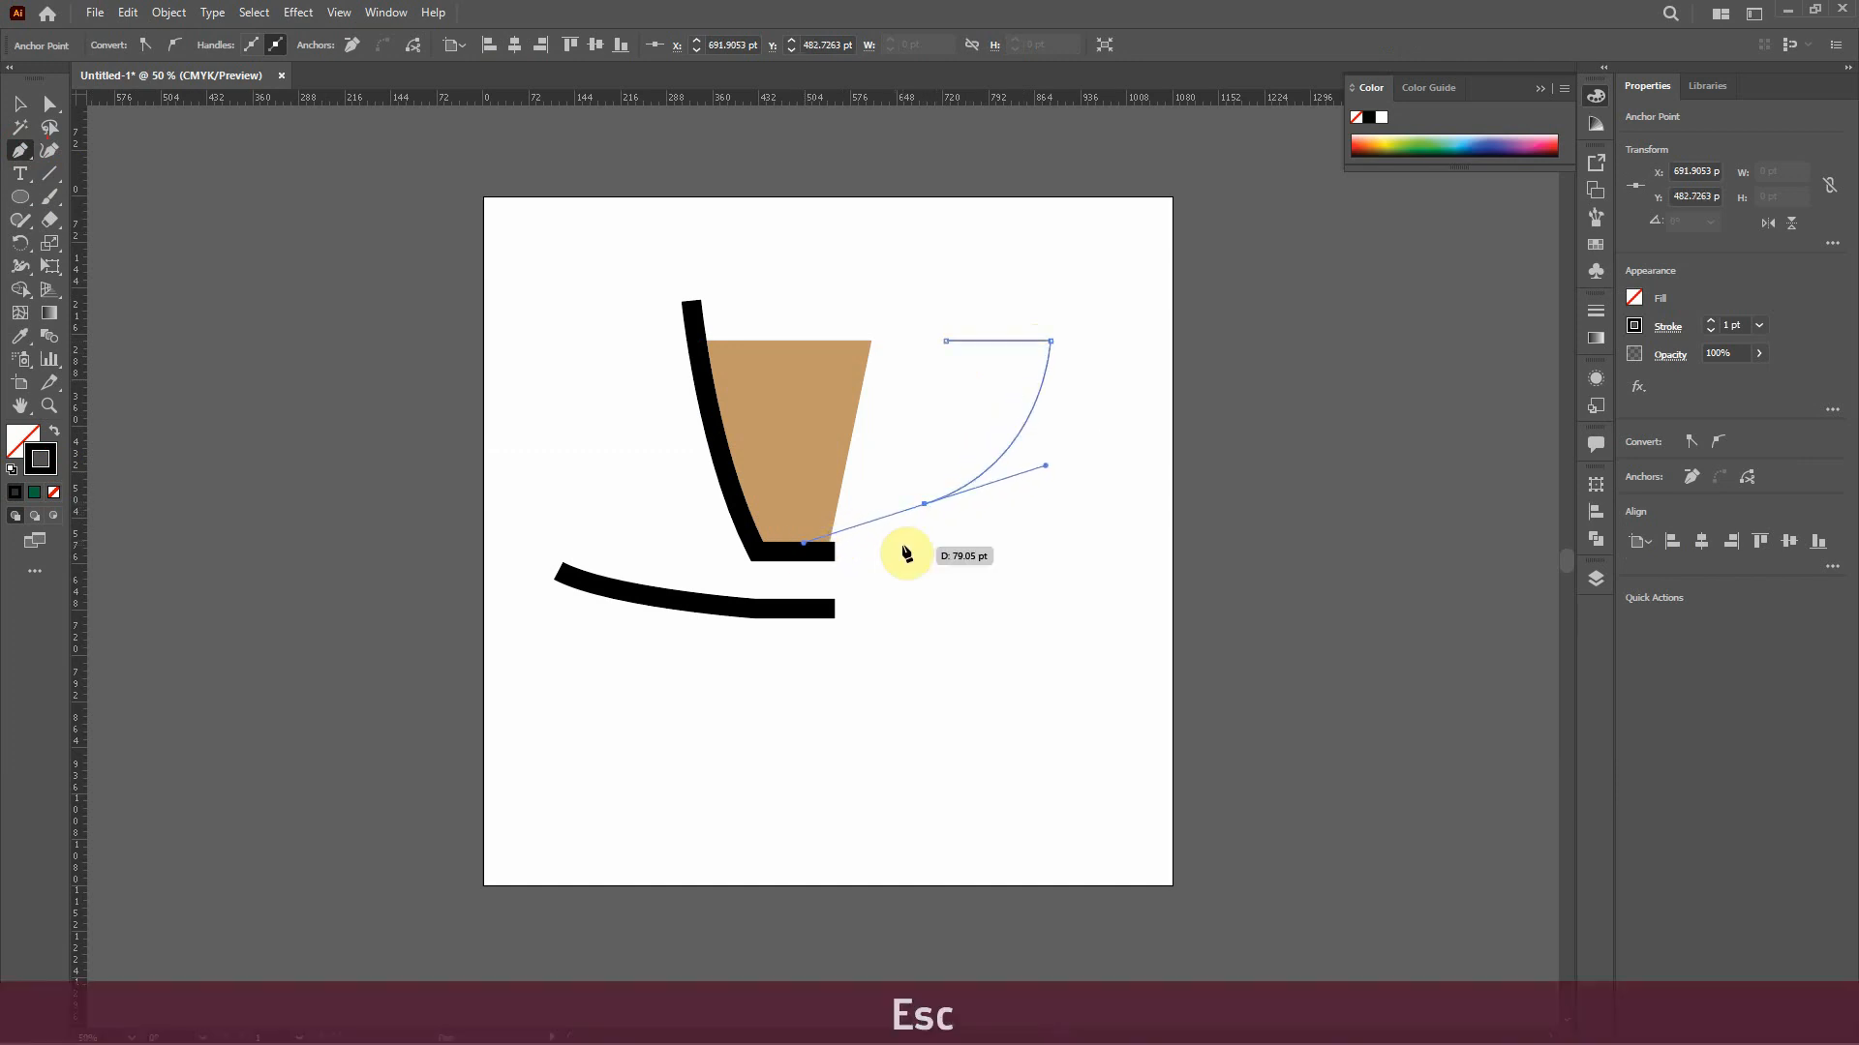
- Copy the saucer outline's 30 pt black stroke onto the handle path with the Eyedropper
left_click(11, 113)
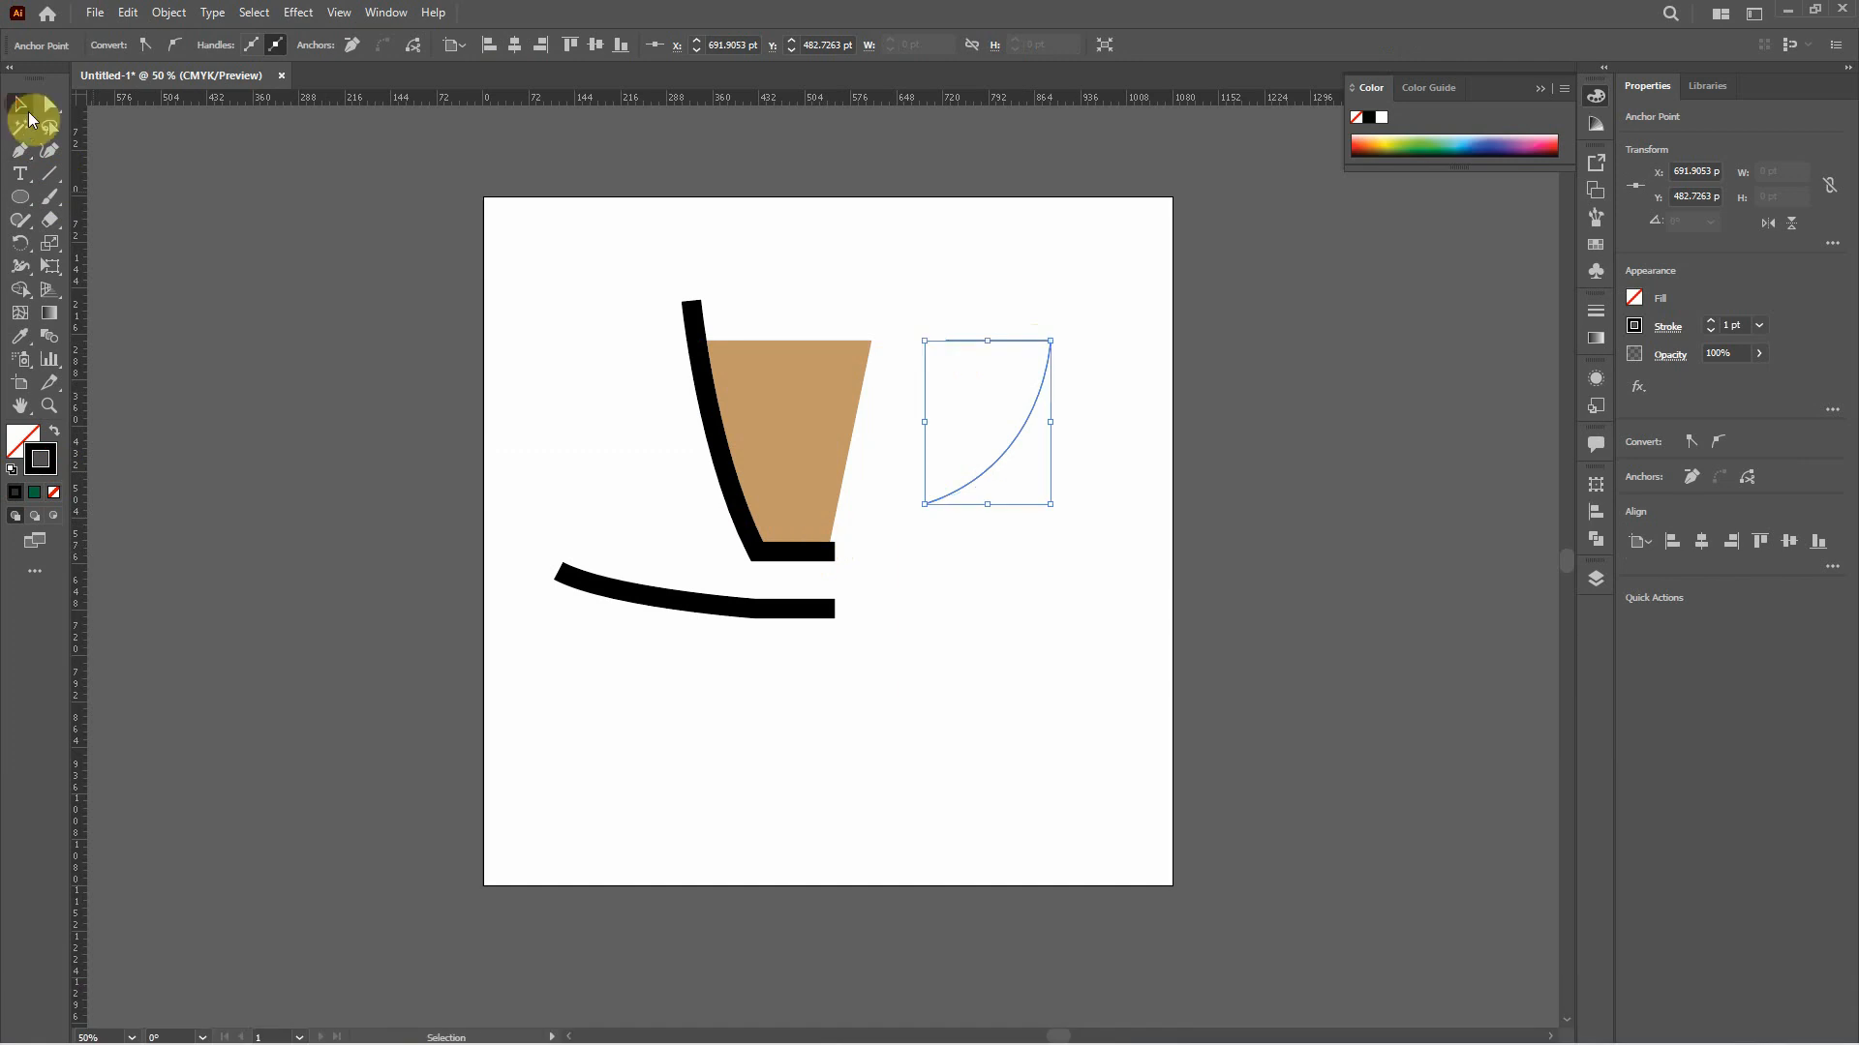
left_click(22, 336)
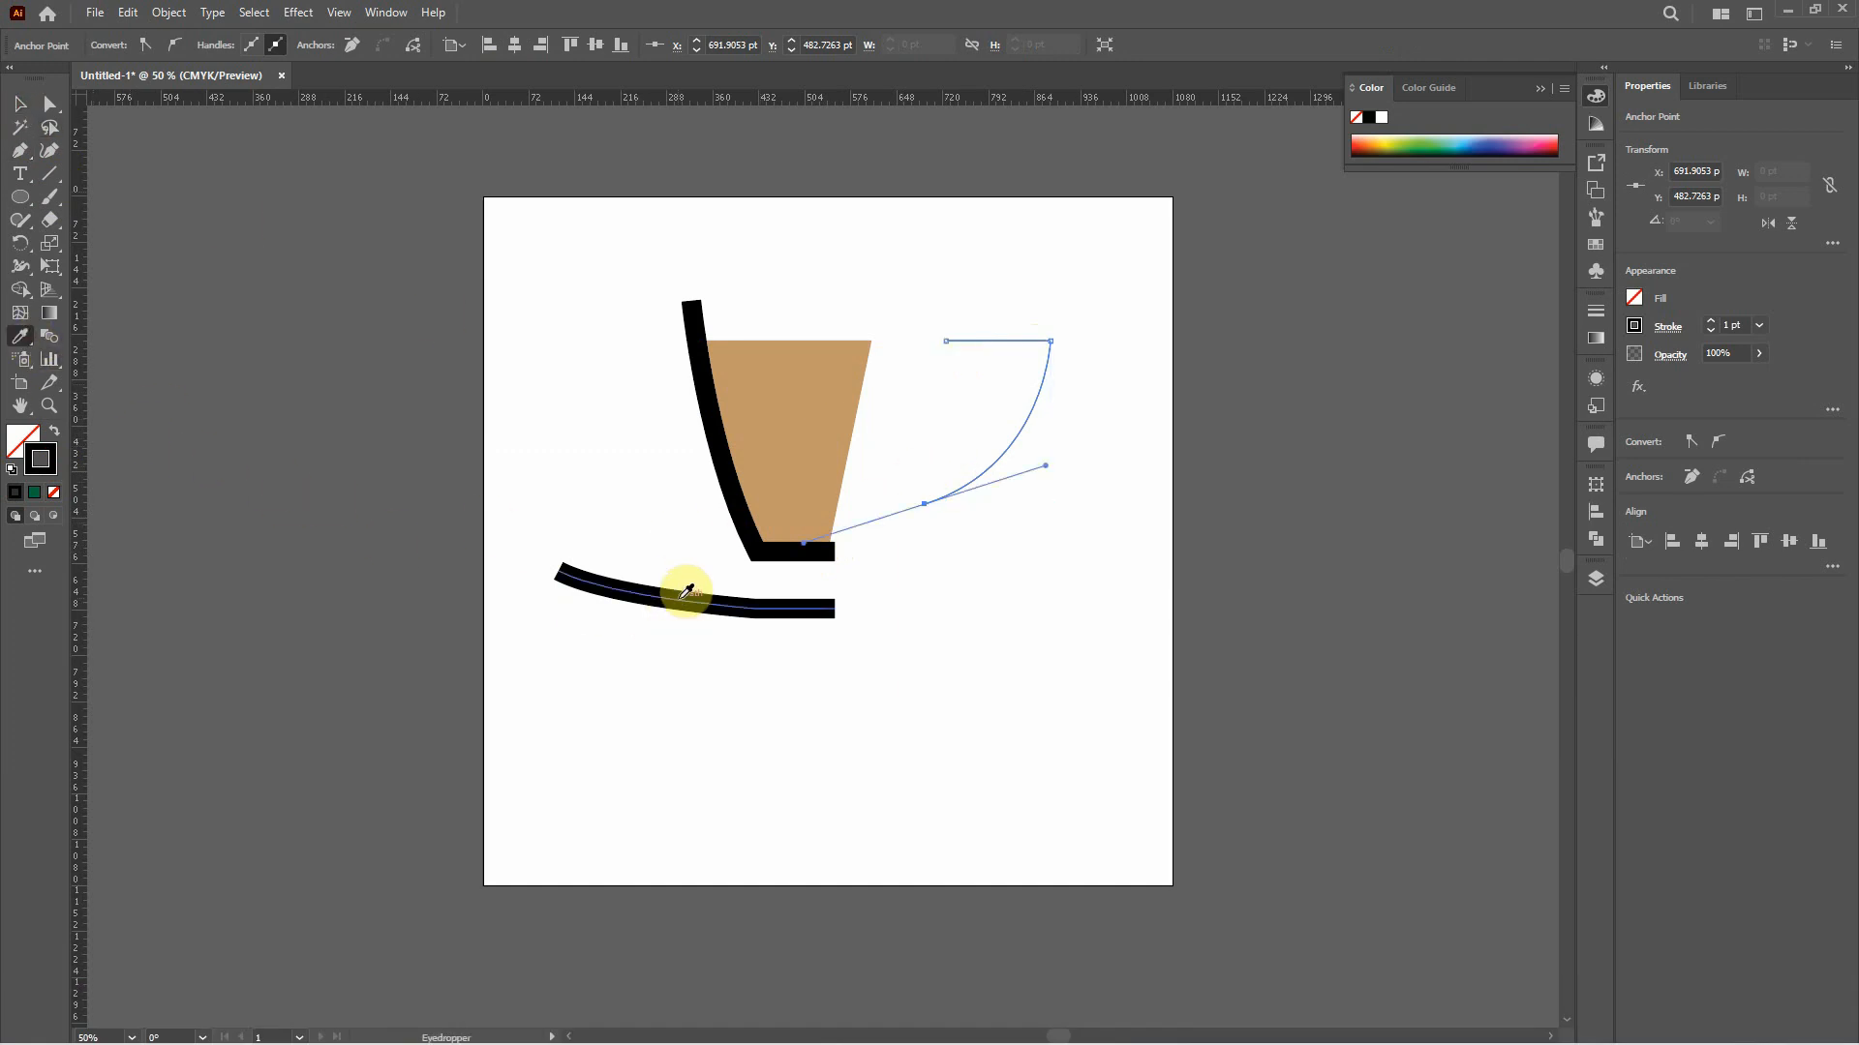
left_click(685, 593)
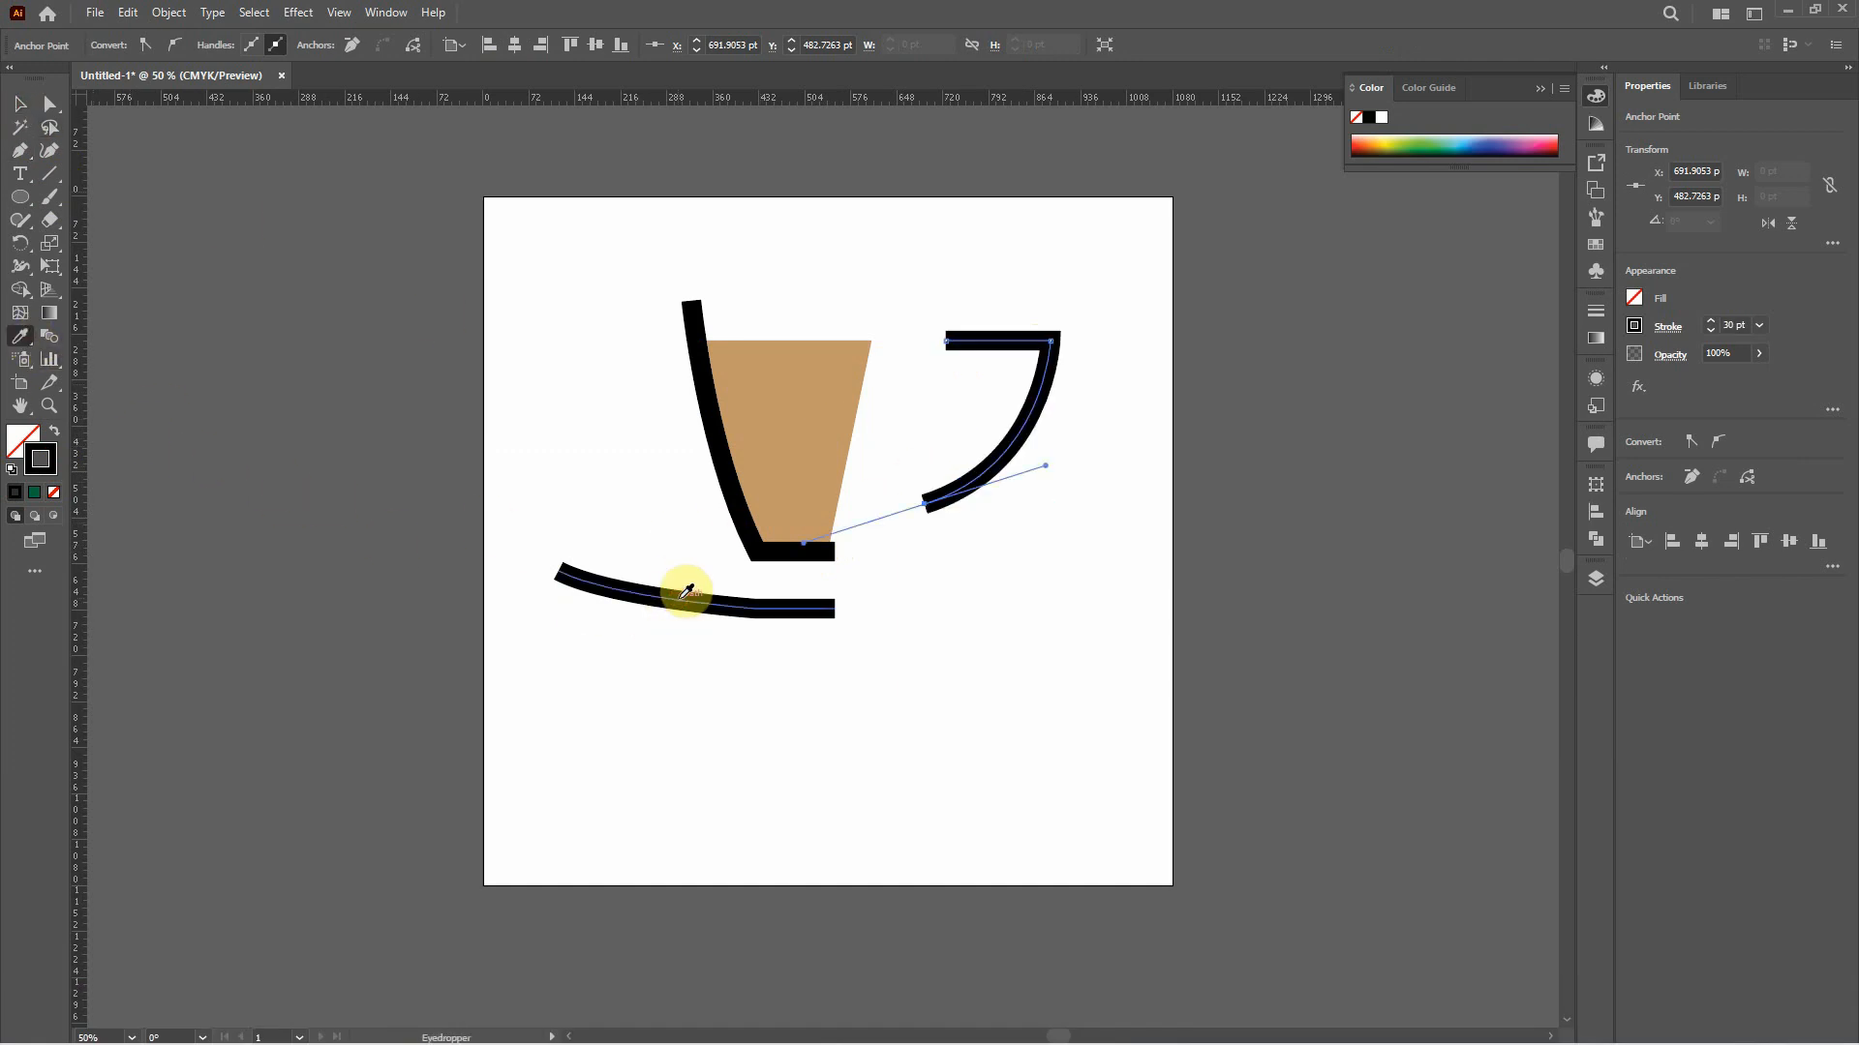
- Set the handle path's stroke weight to 40 pt and deselect it
left_click(20, 103)
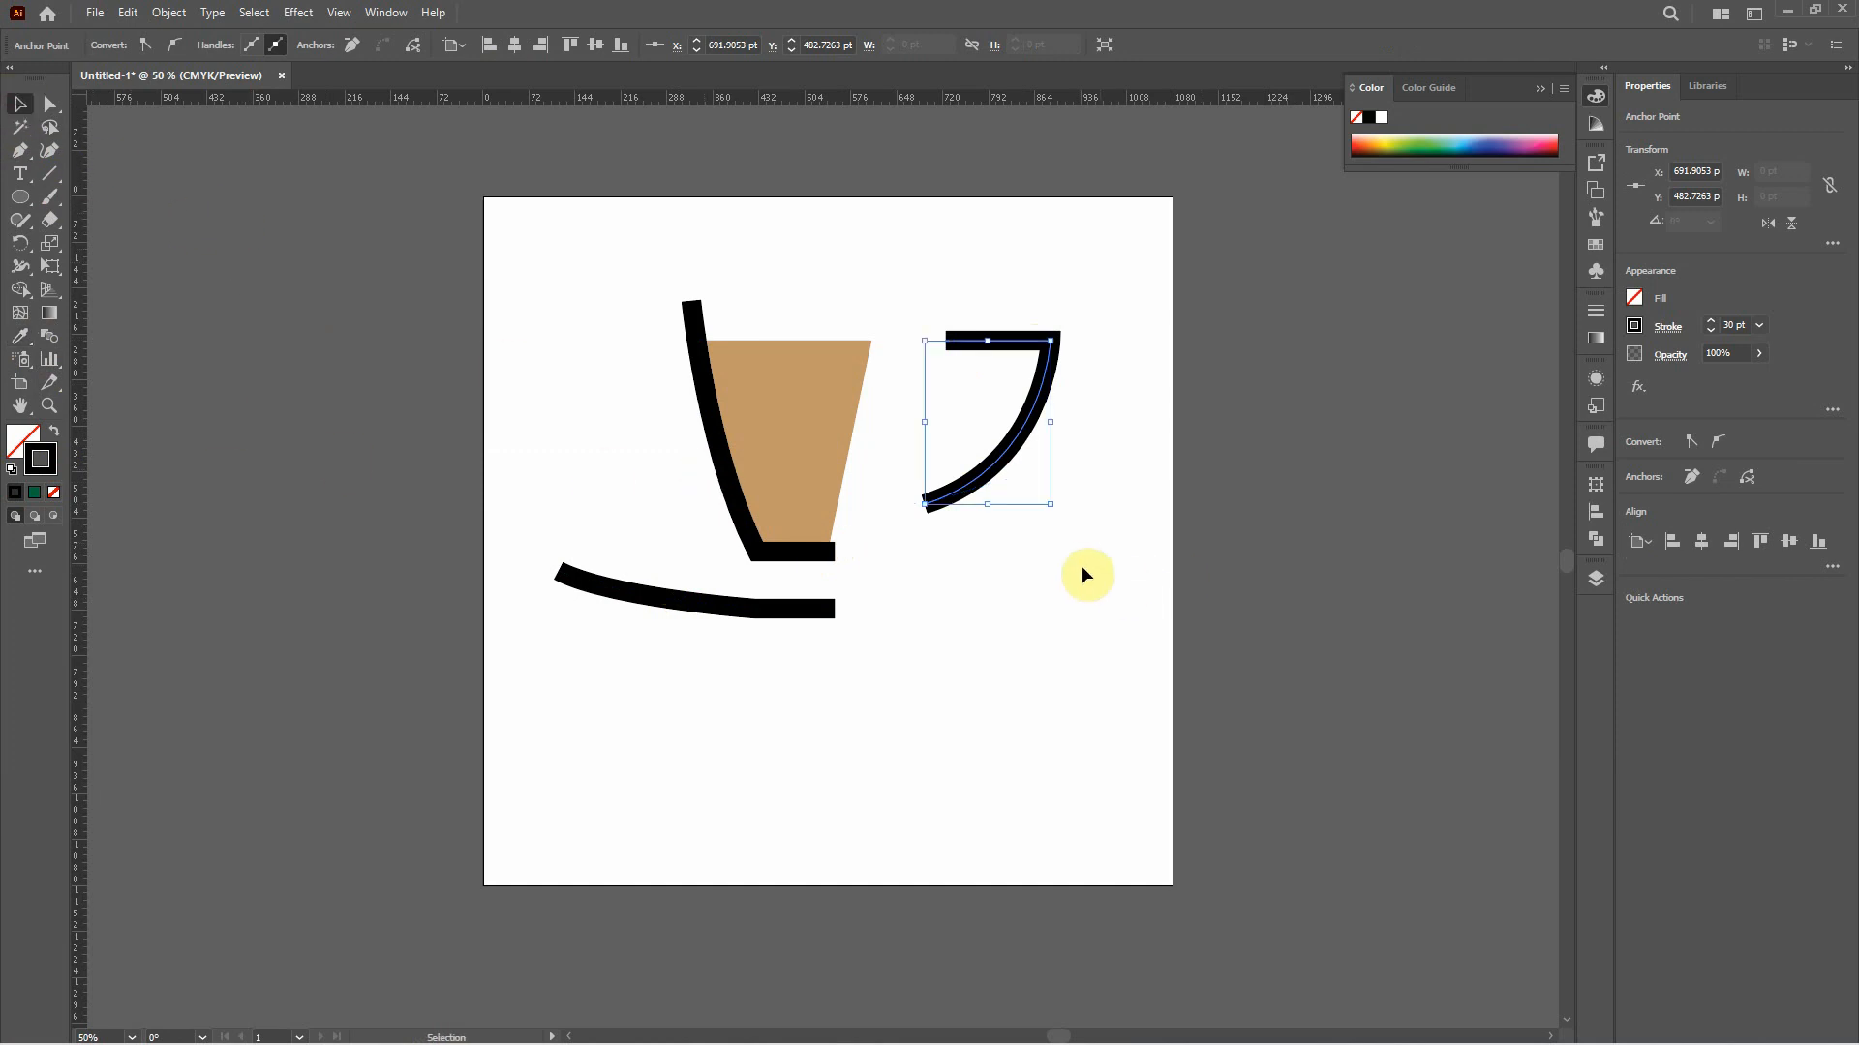
double_click(1729, 325)
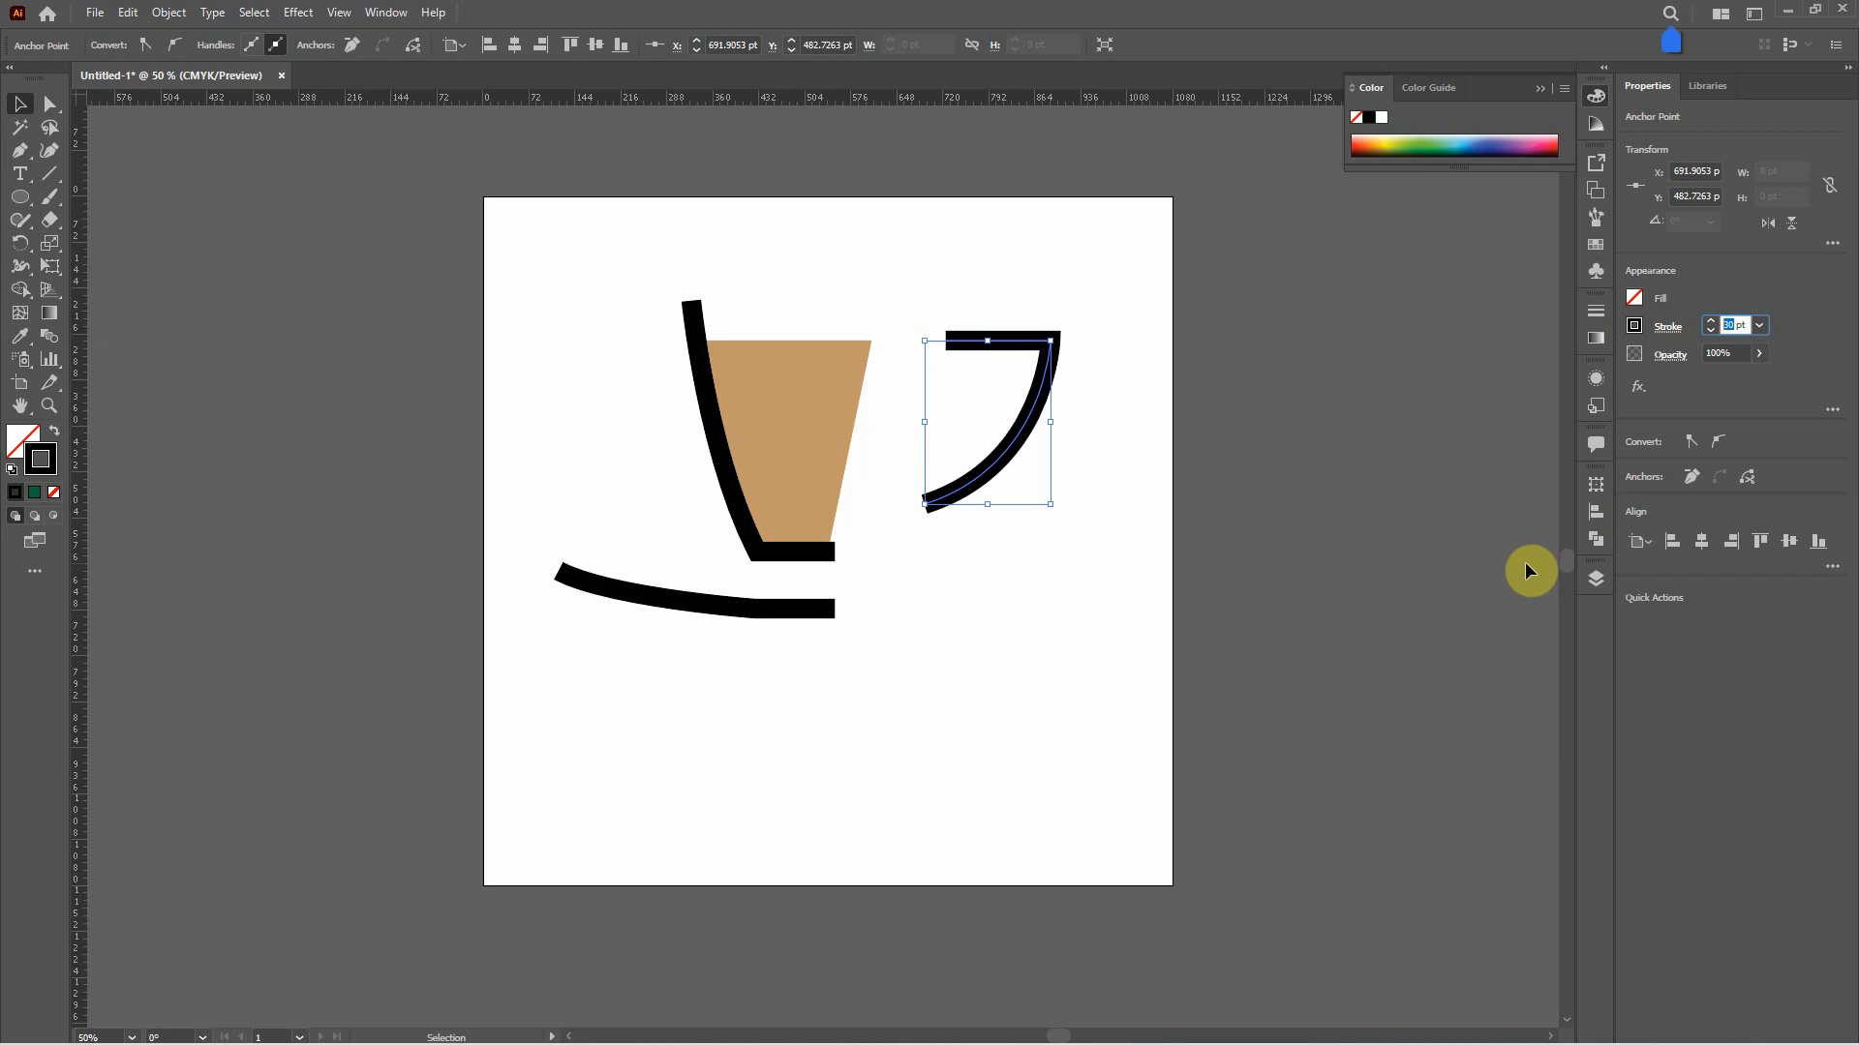
type("40")
key("Return")
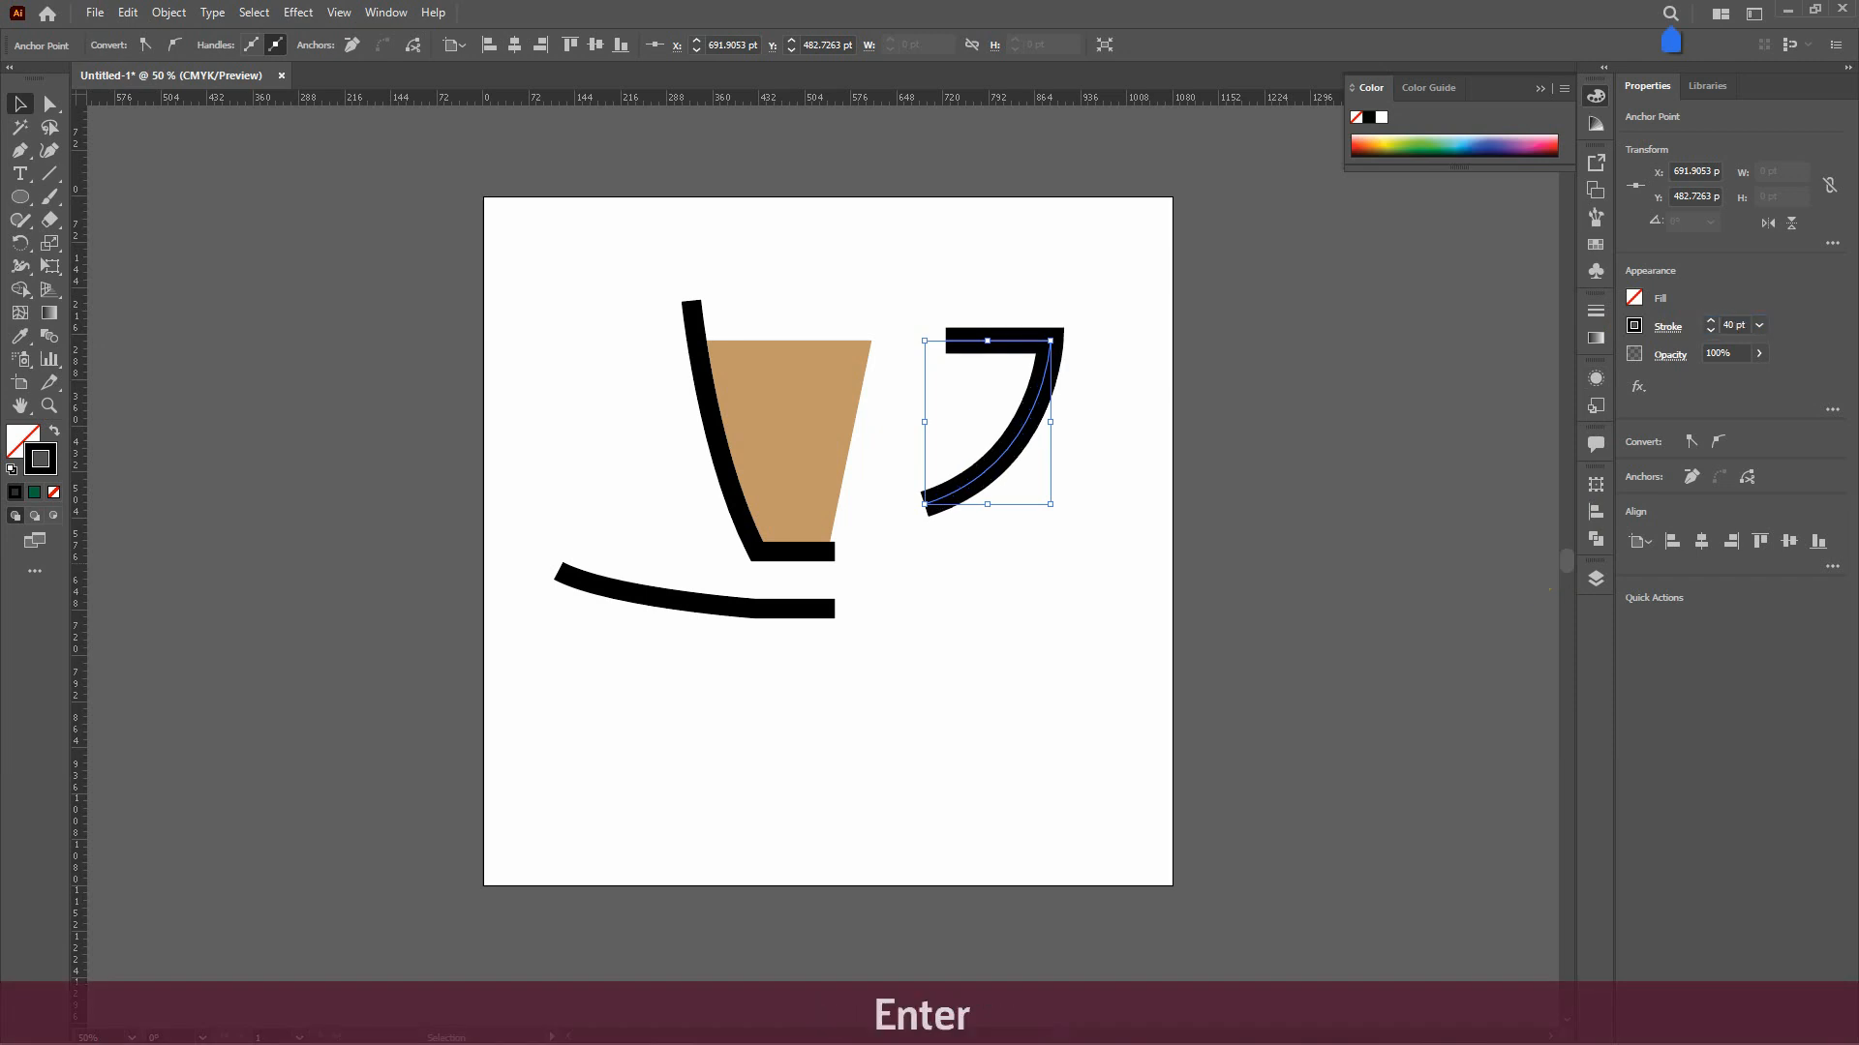
left_click(1066, 565)
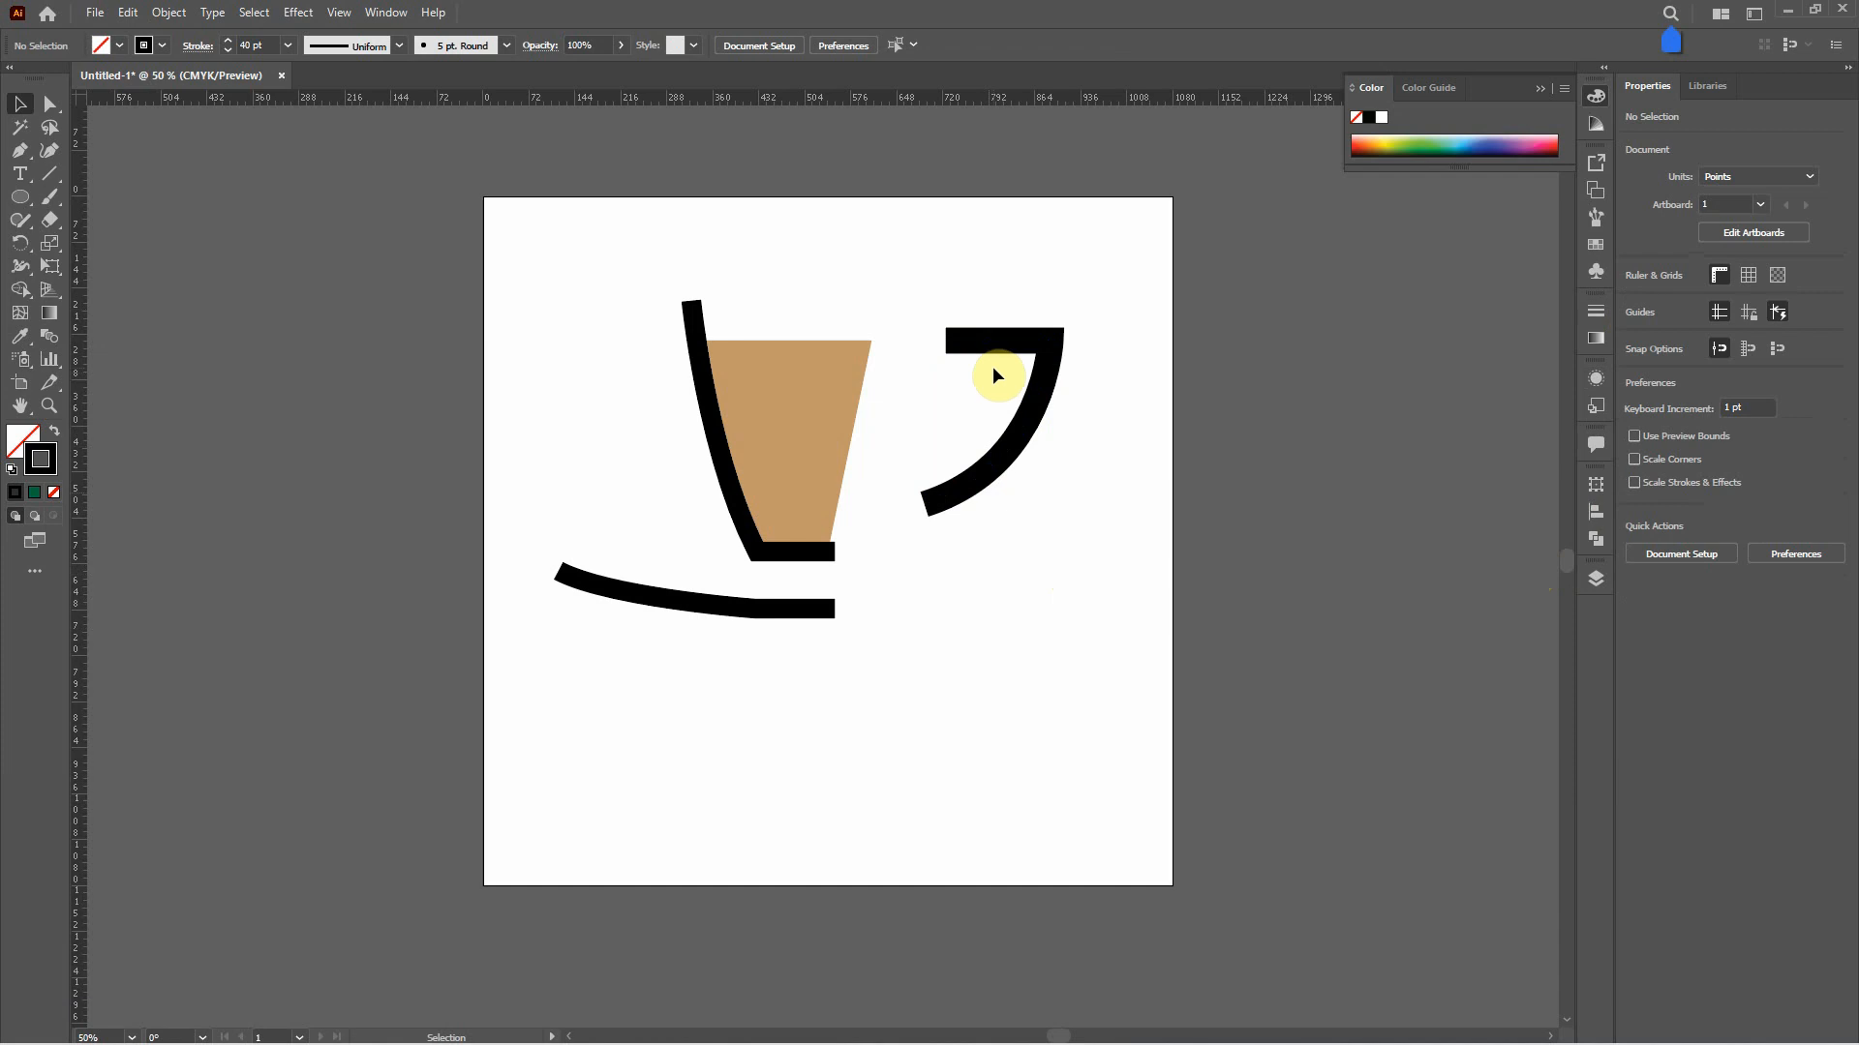
- Give the handle, cup and saucer outlines round stroke caps and round corner joins
left_click(1002, 344)
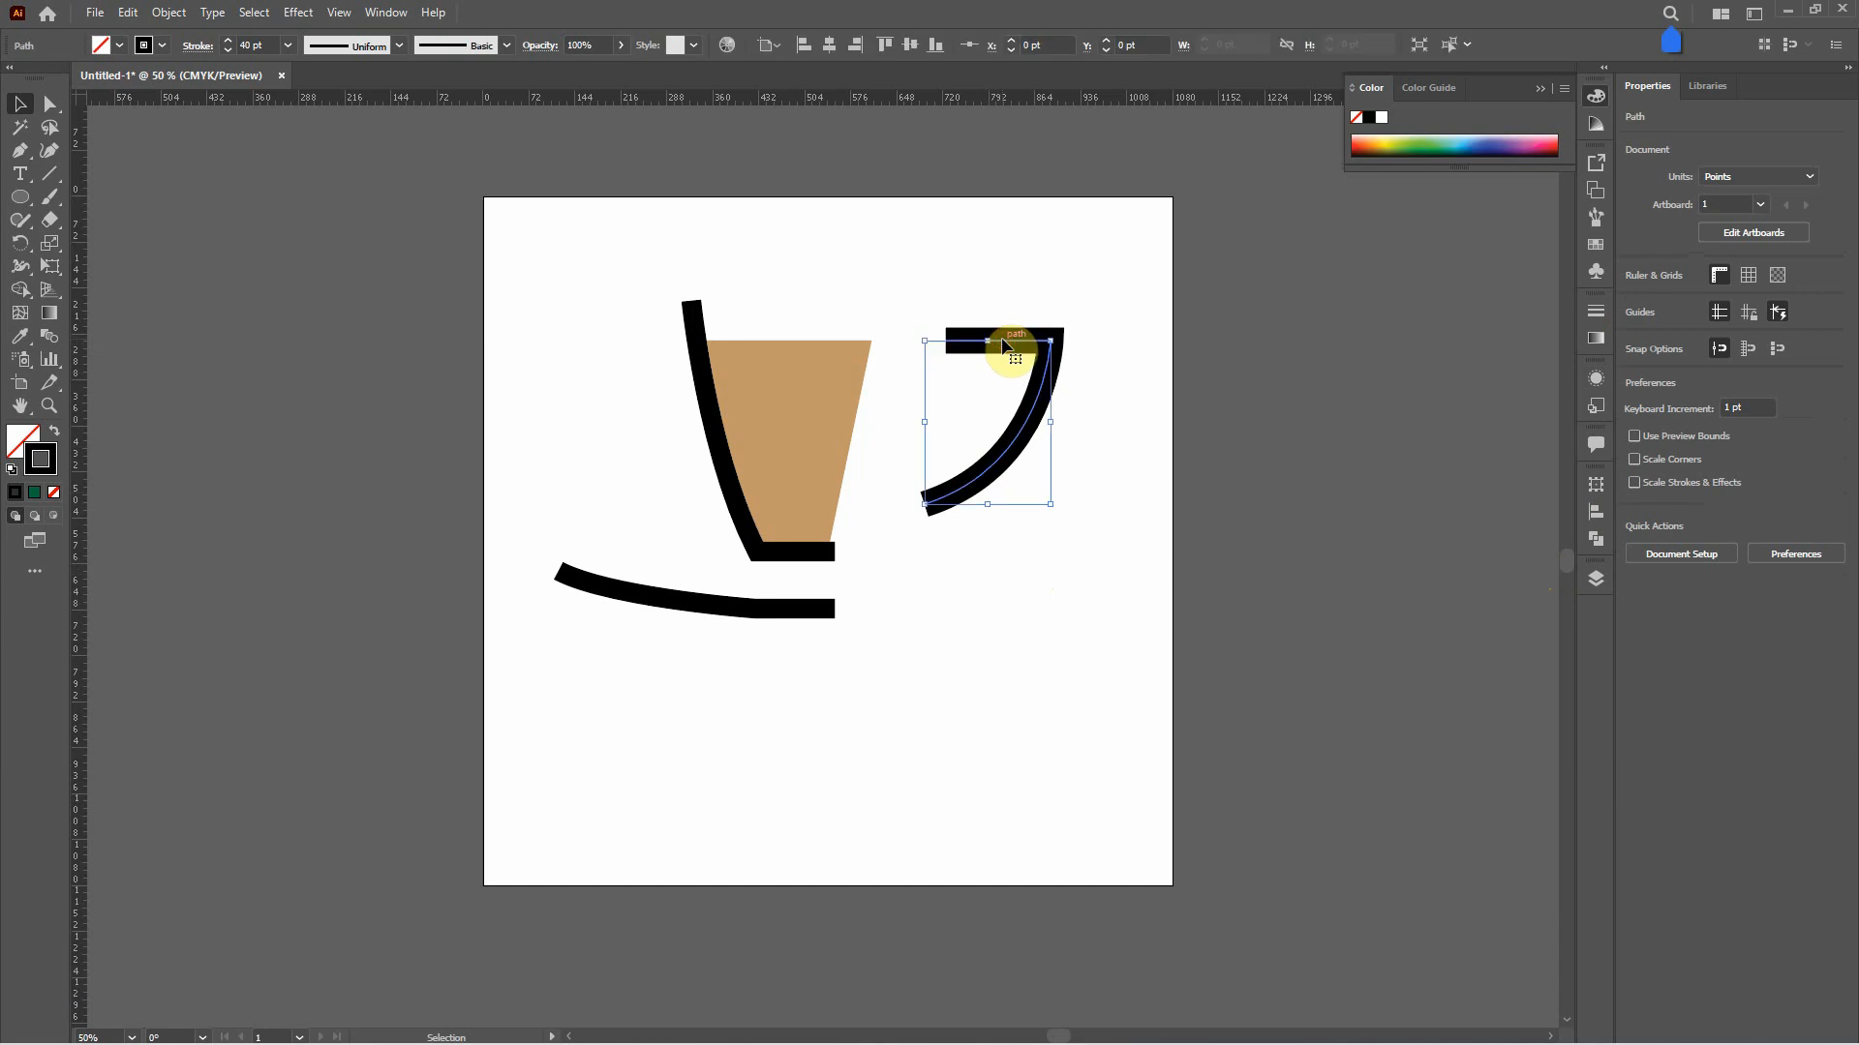
left_click(693, 328, "shift")
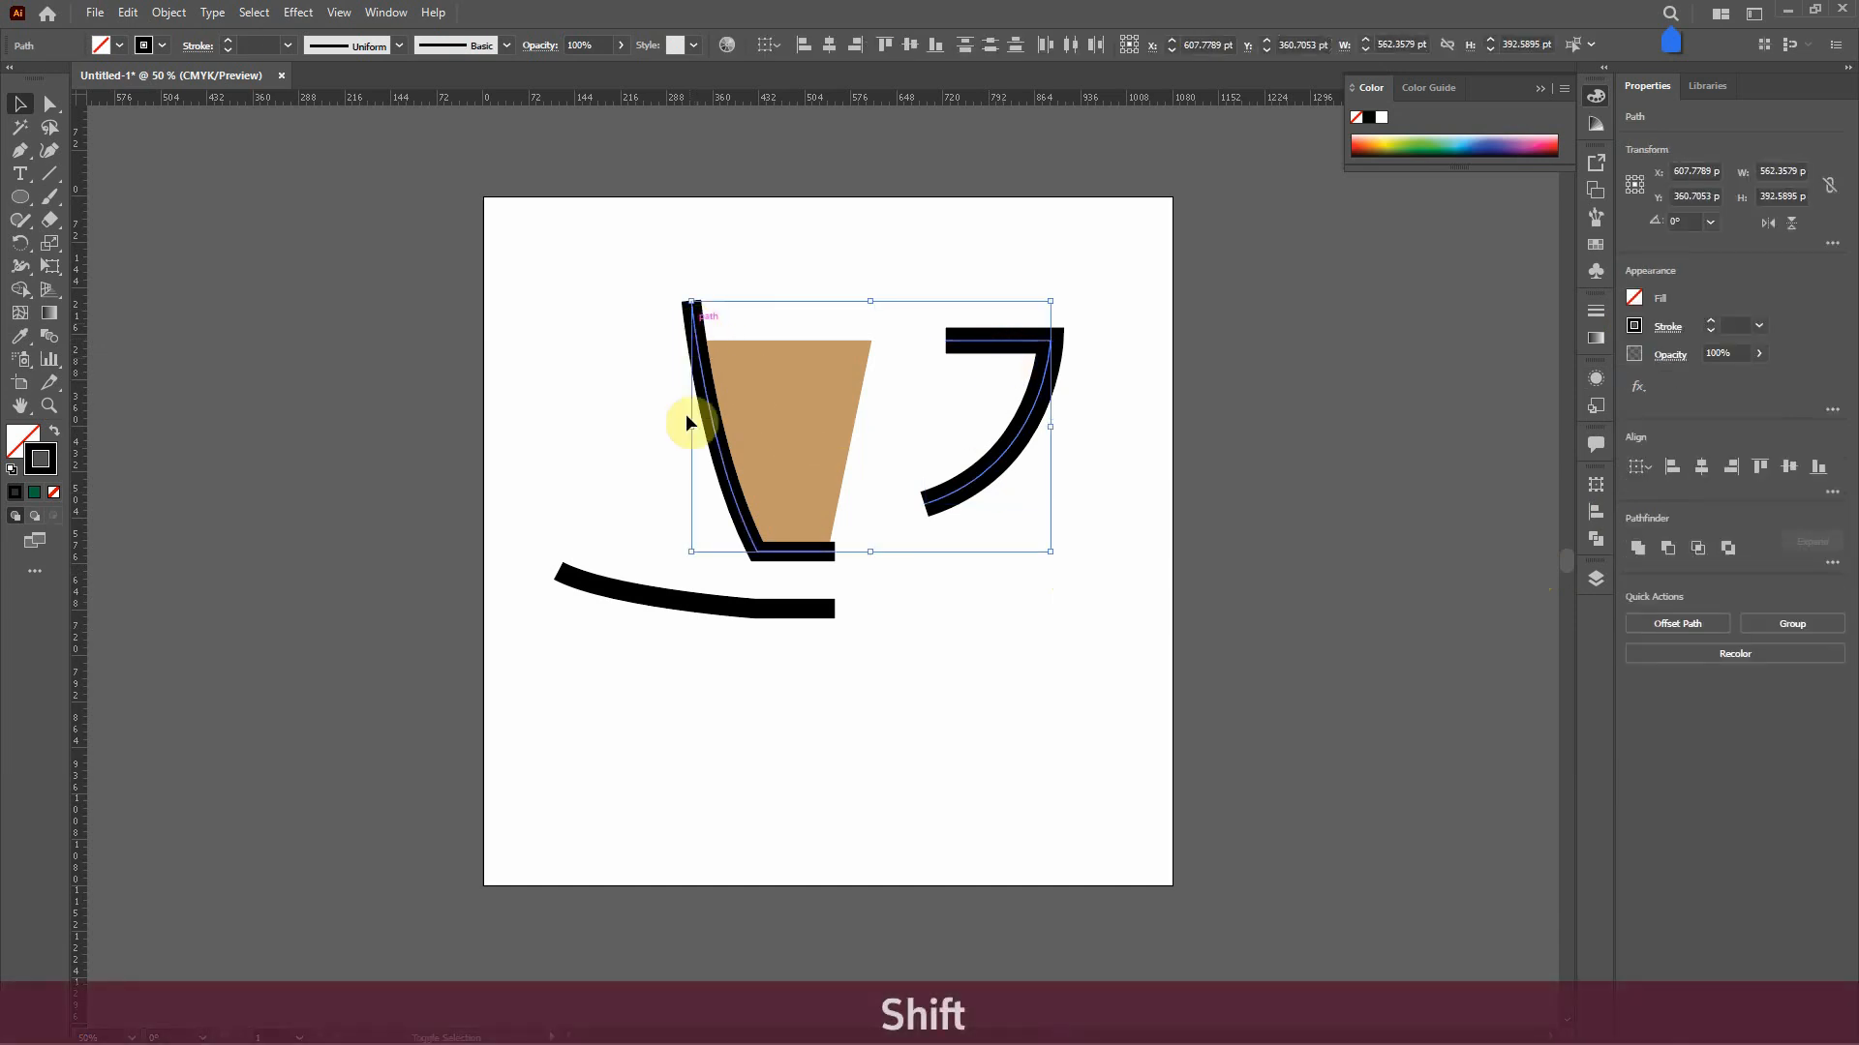
left_click(672, 602, "shift")
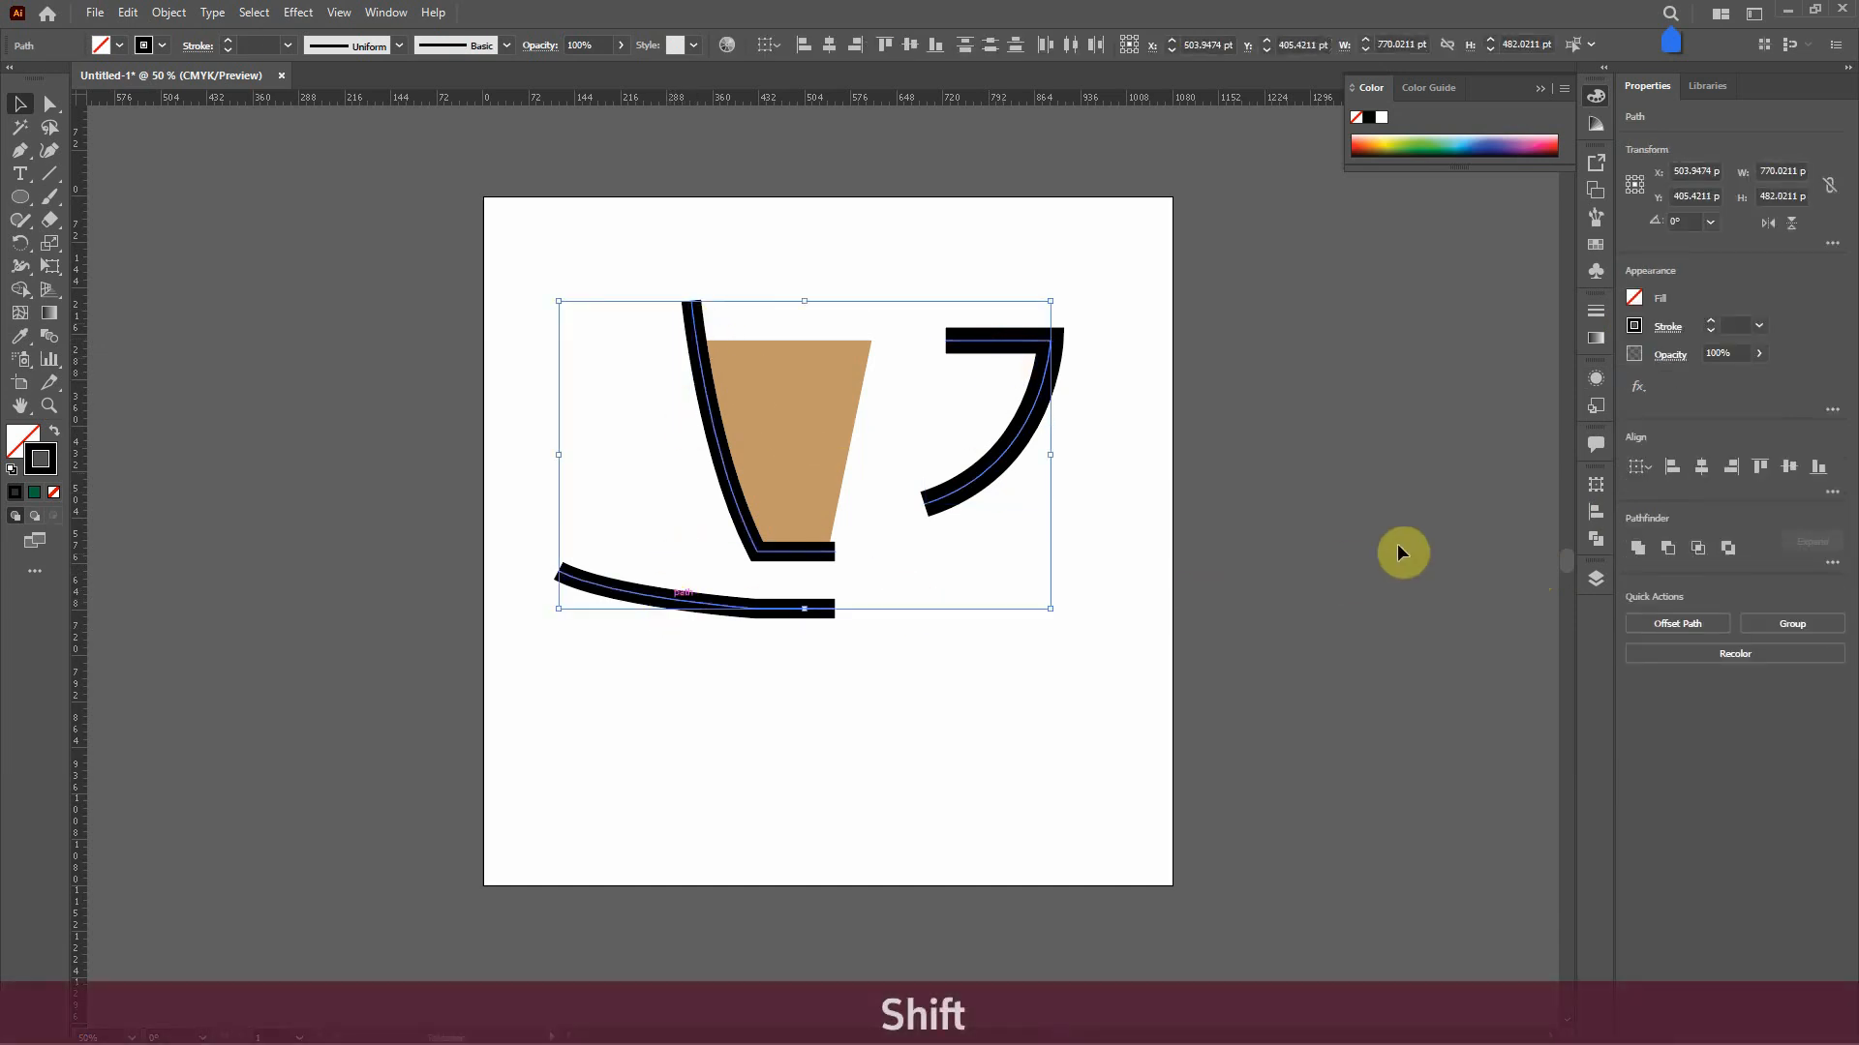
left_click(1668, 329)
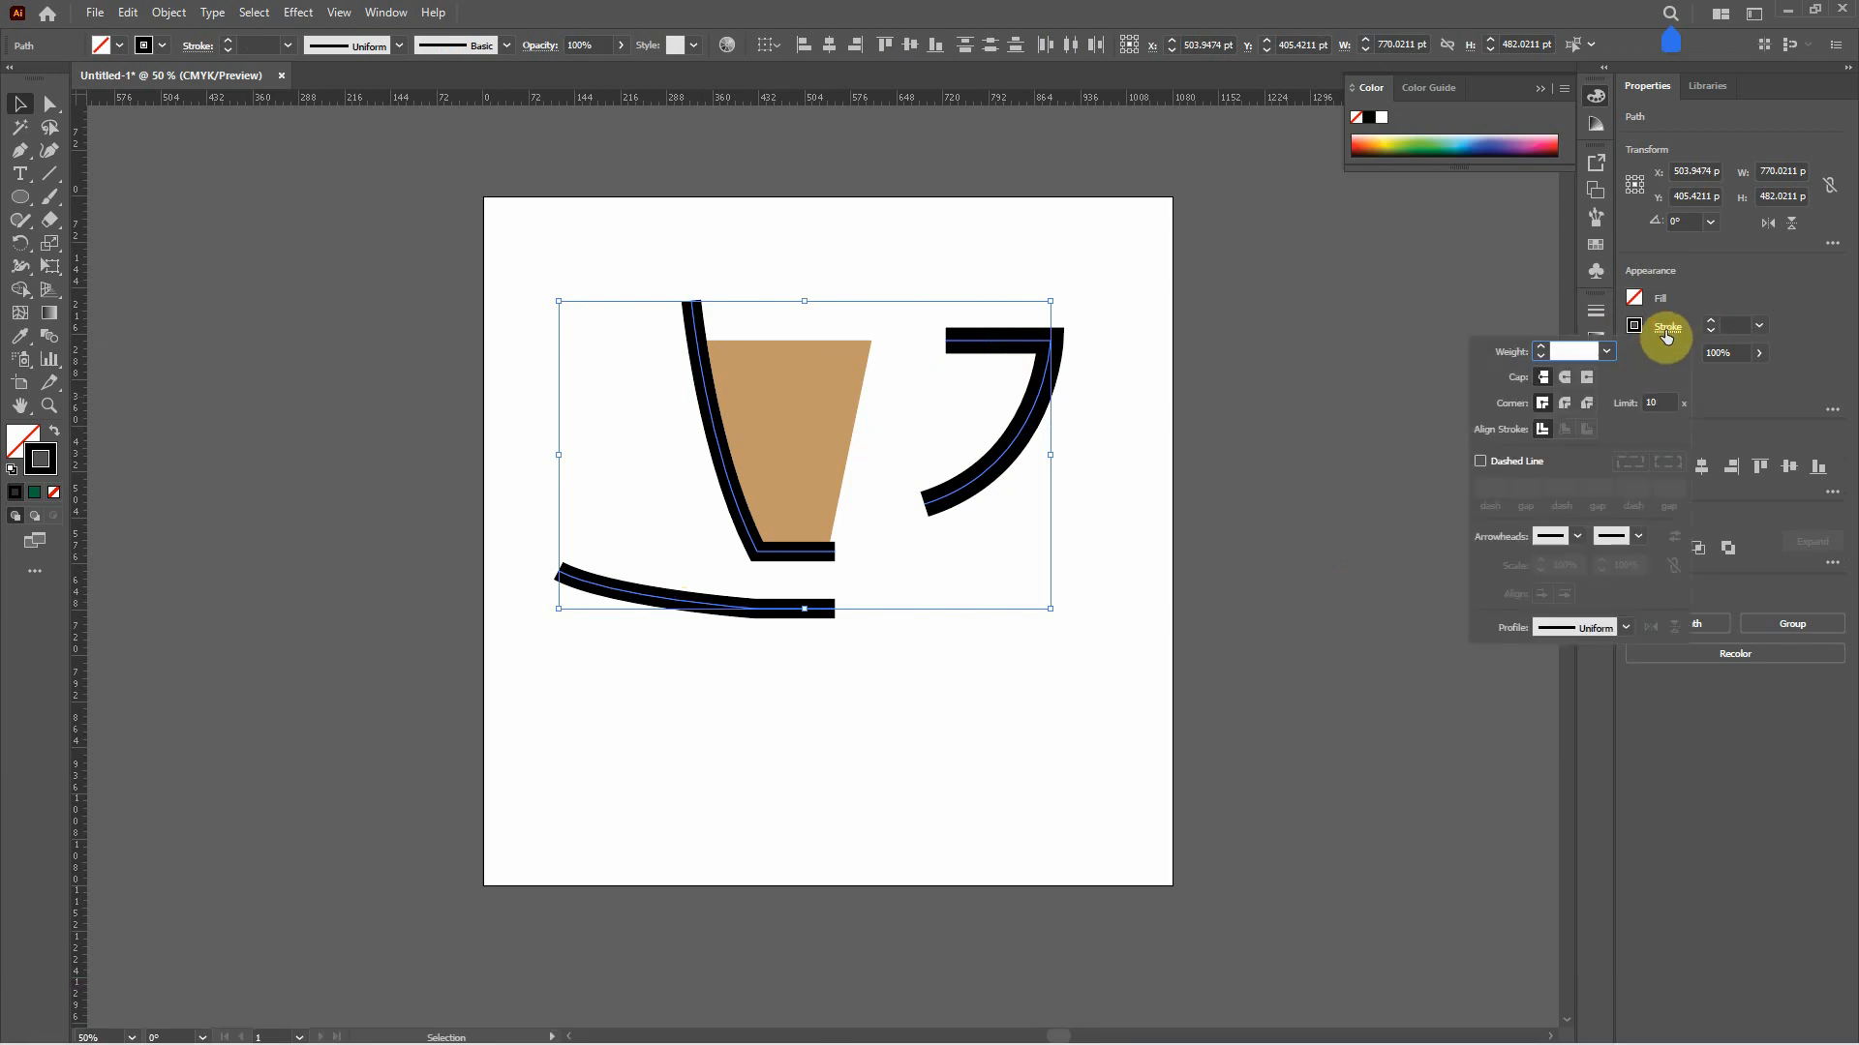
left_click(1566, 378)
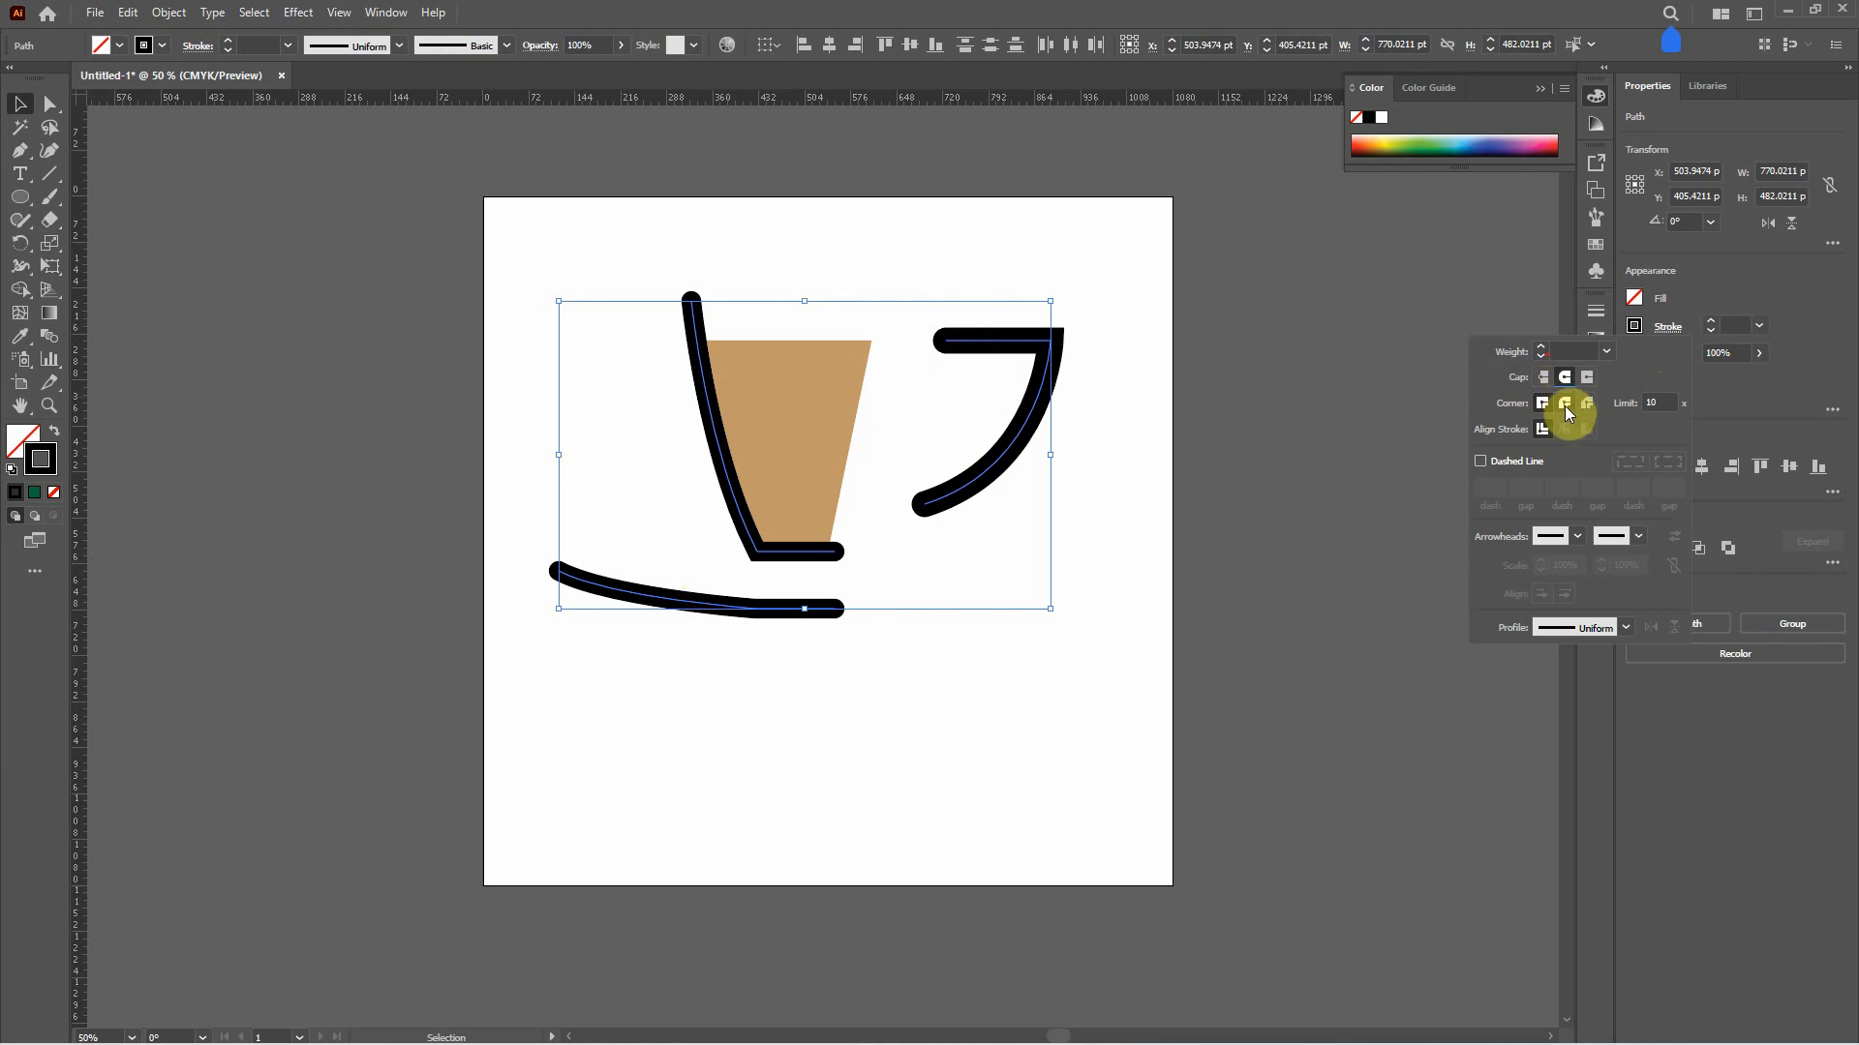
left_click(1566, 401)
left_click(941, 708)
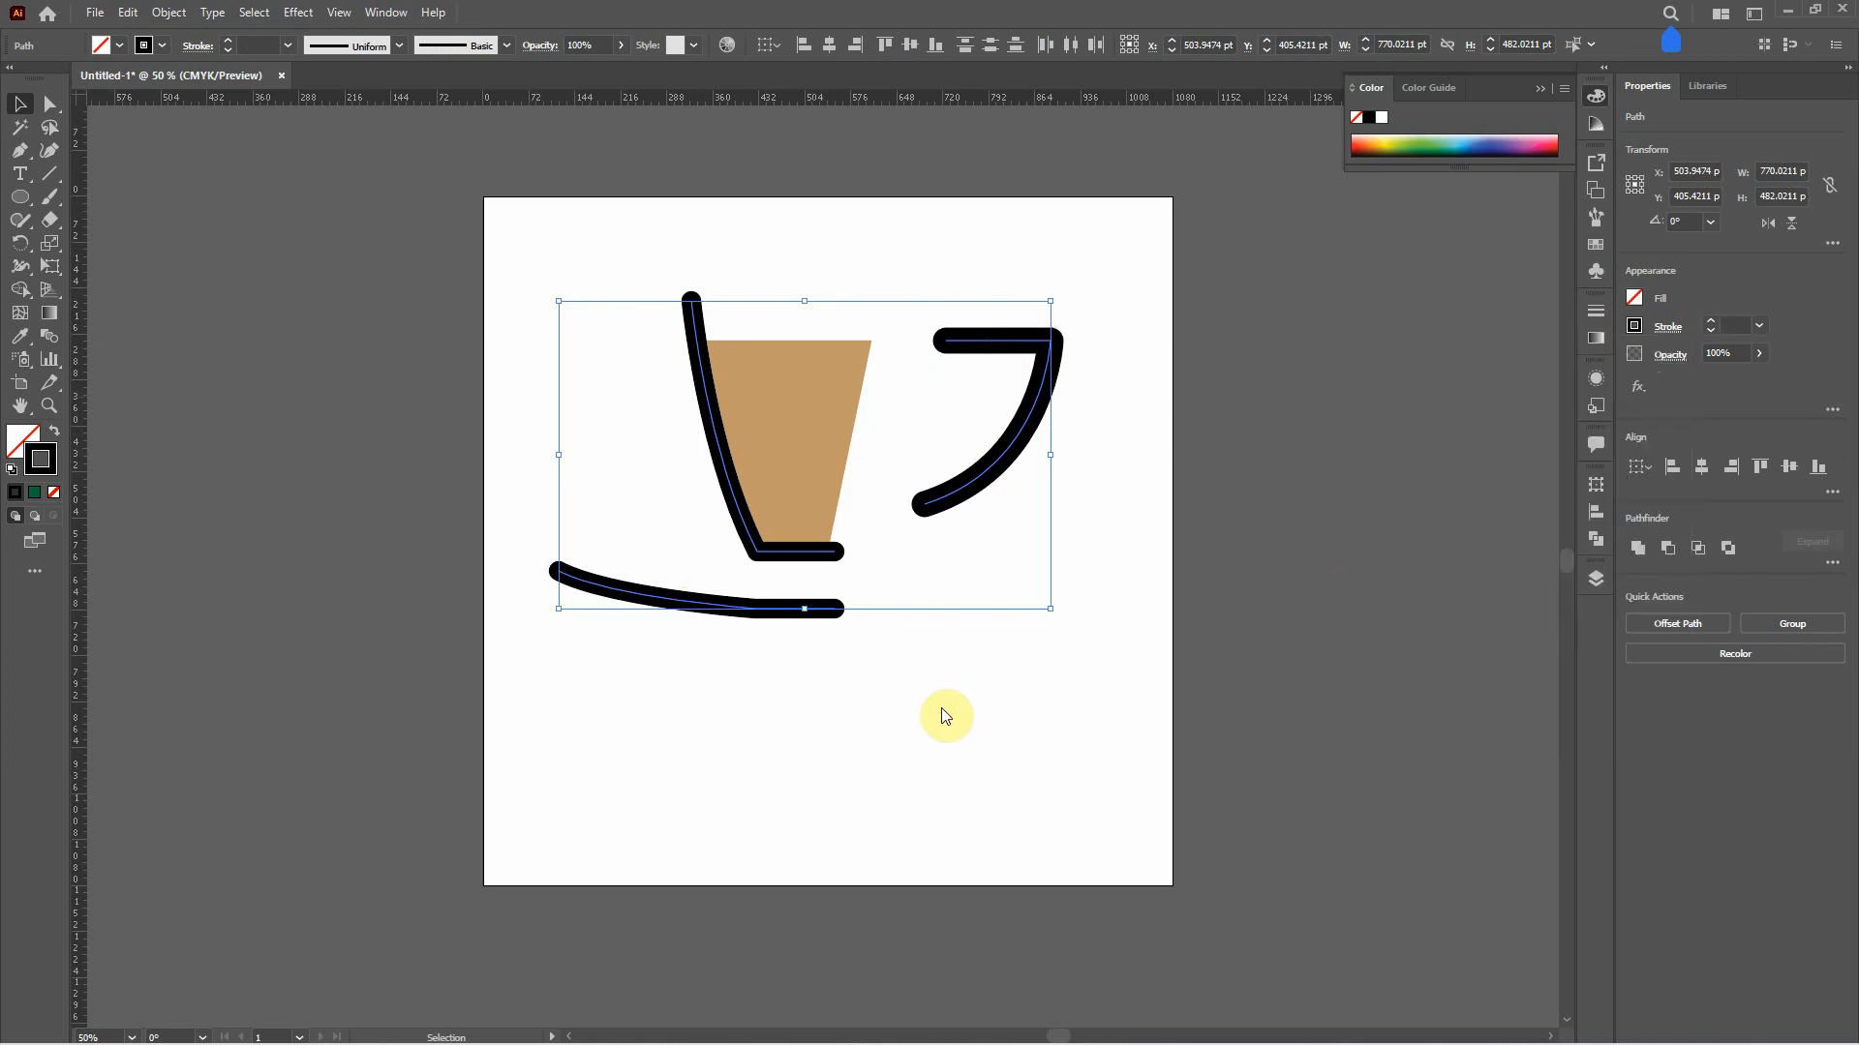
left_click(941, 707)
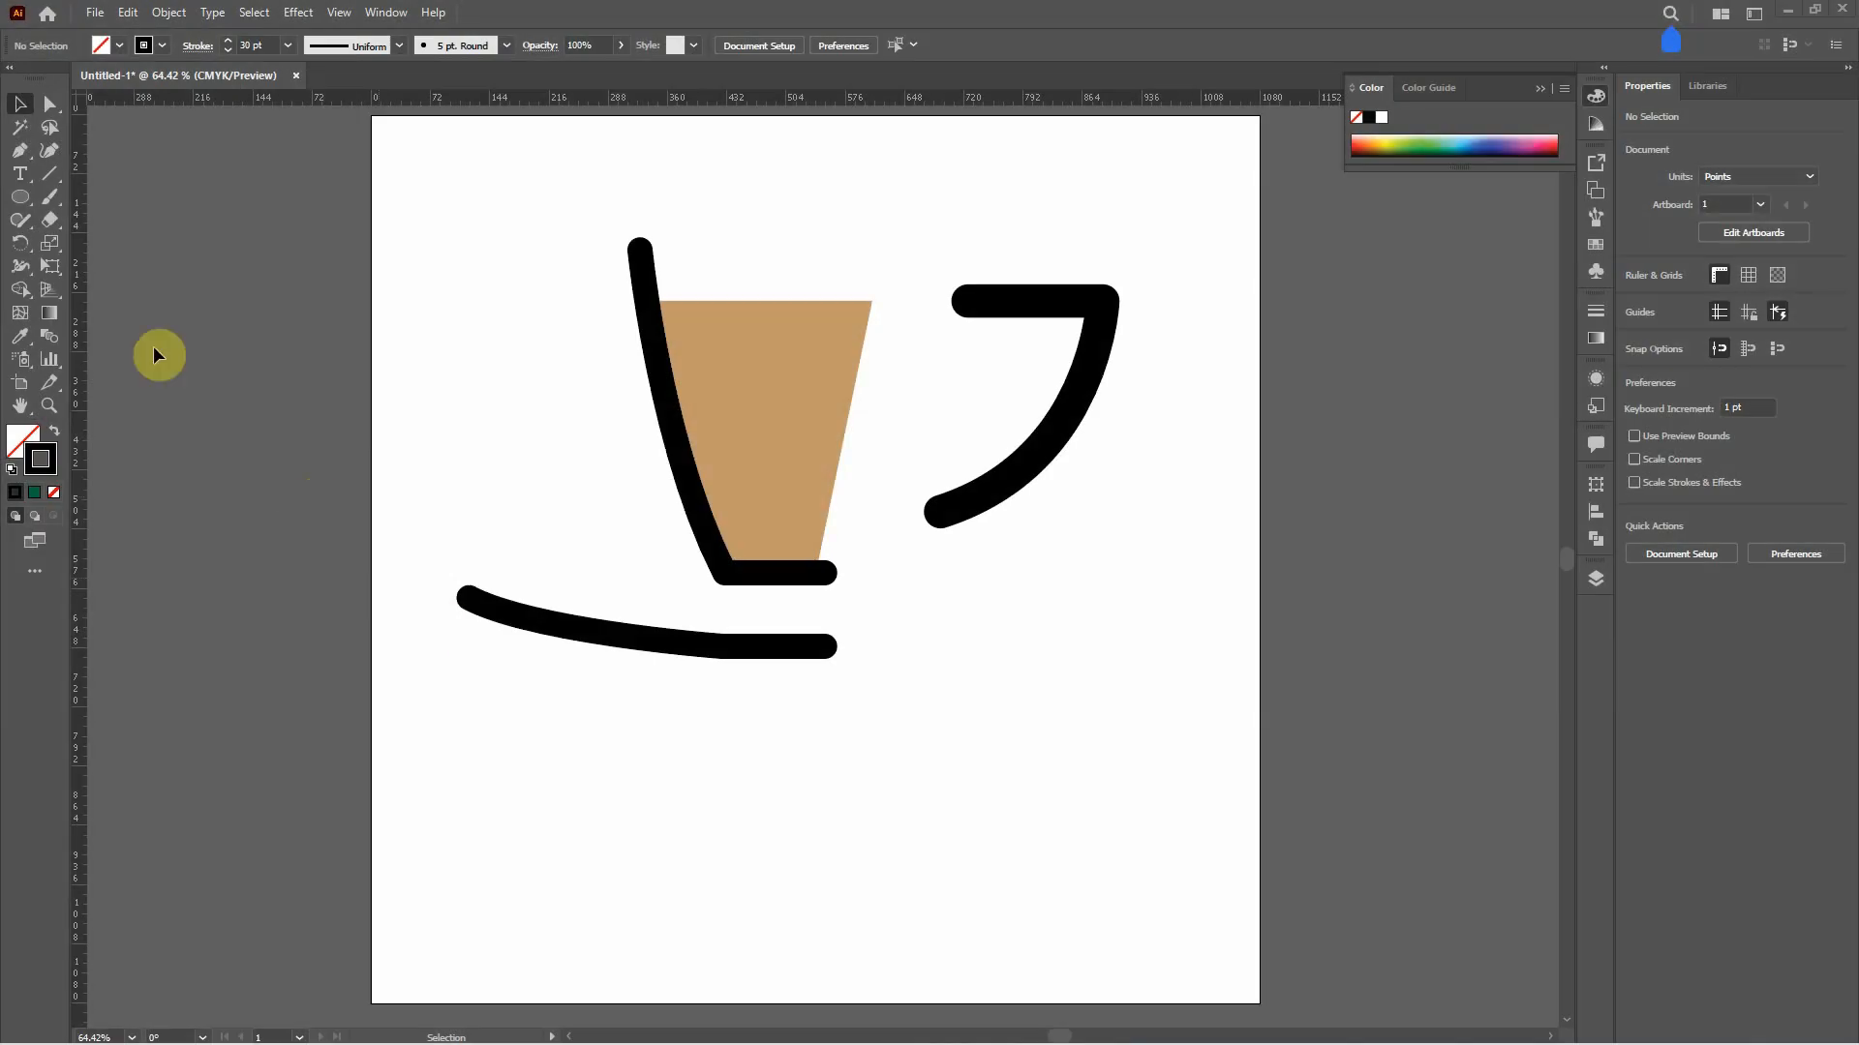
- Draw a circle about 109 pt in diameter below the handle and fill it dark brown
left_click(21, 198)
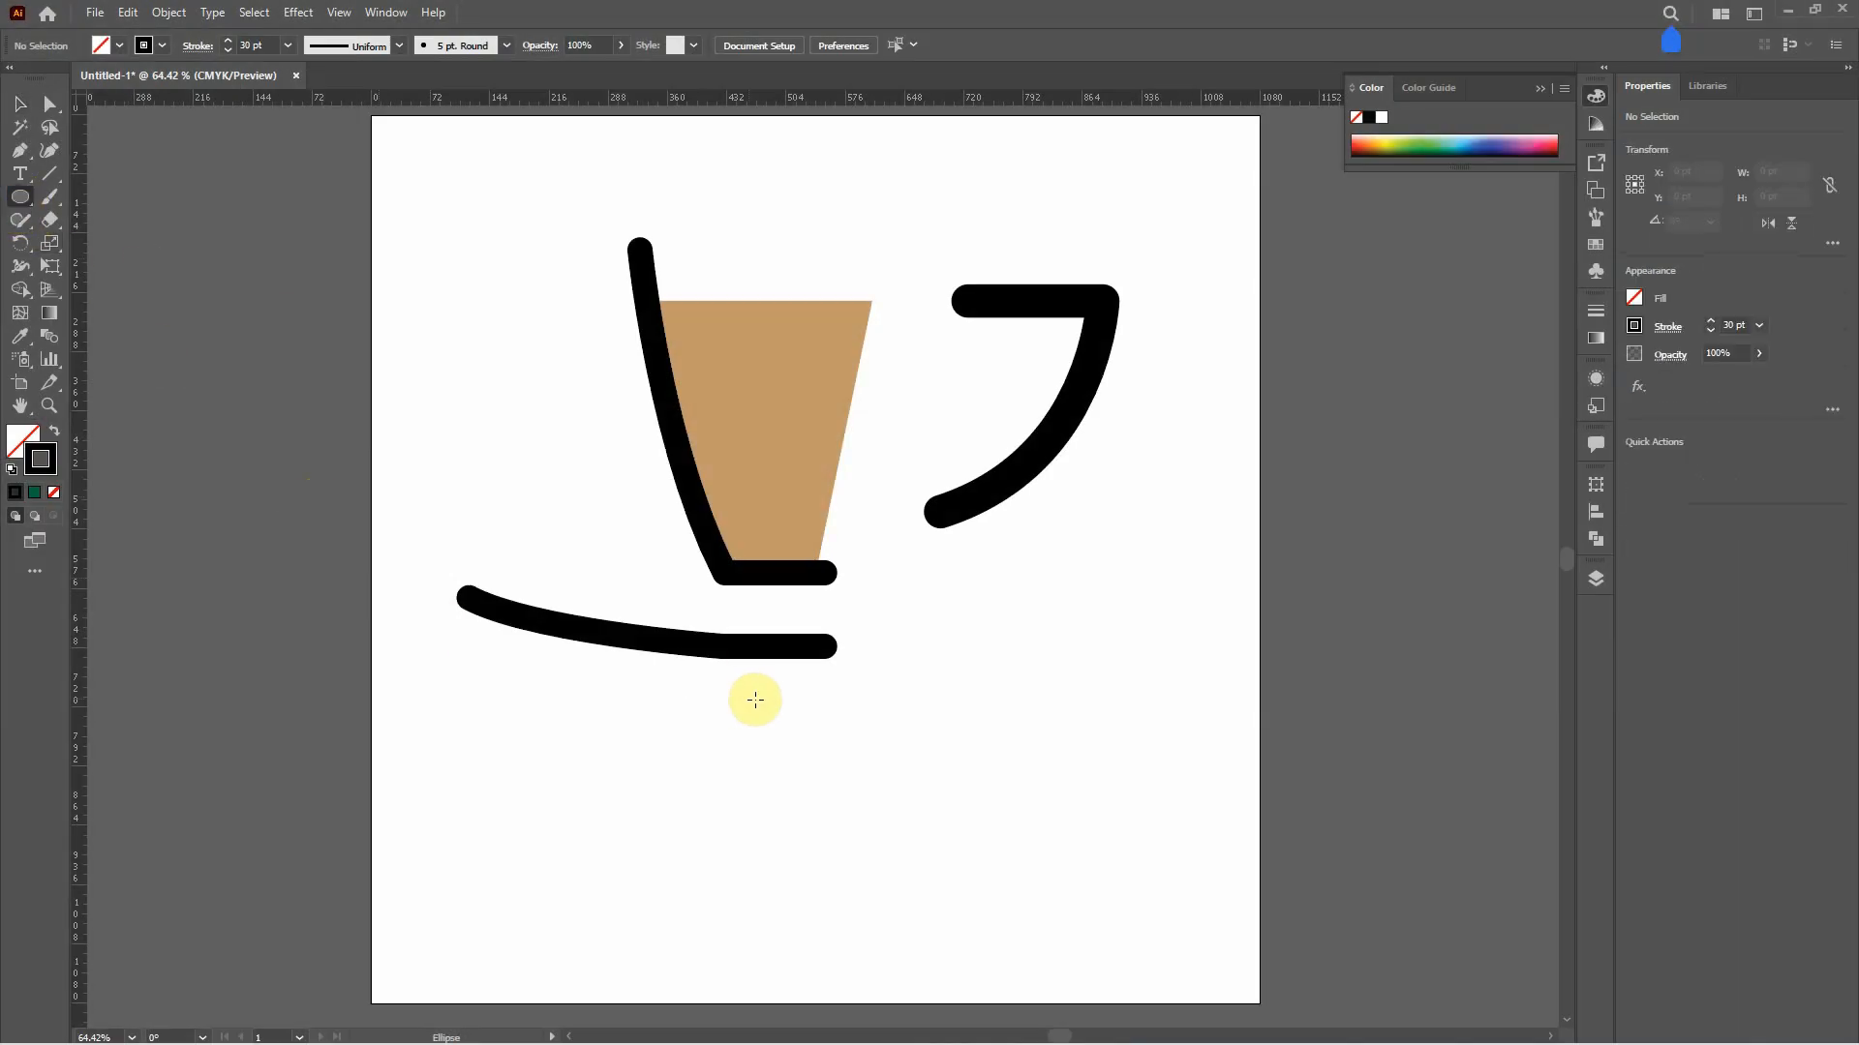
left_click_drag(938, 683, 1002, 773)
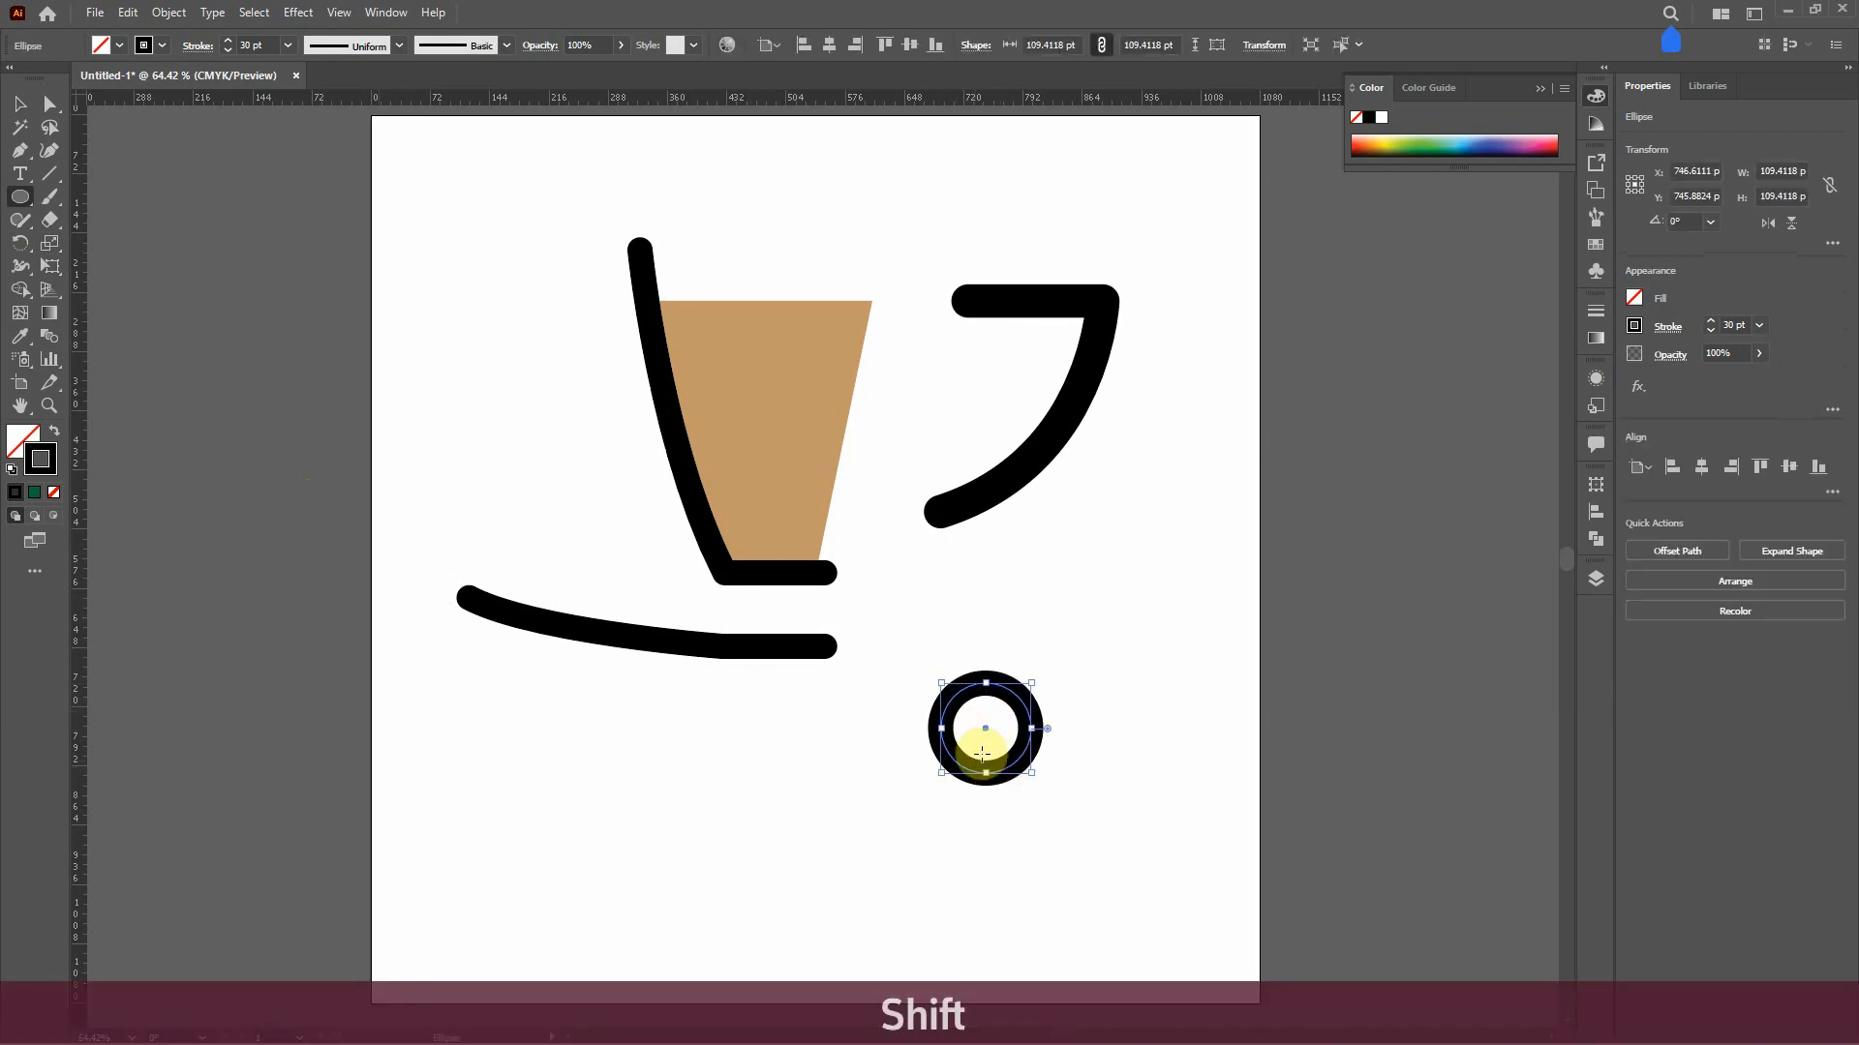
left_click(1634, 302)
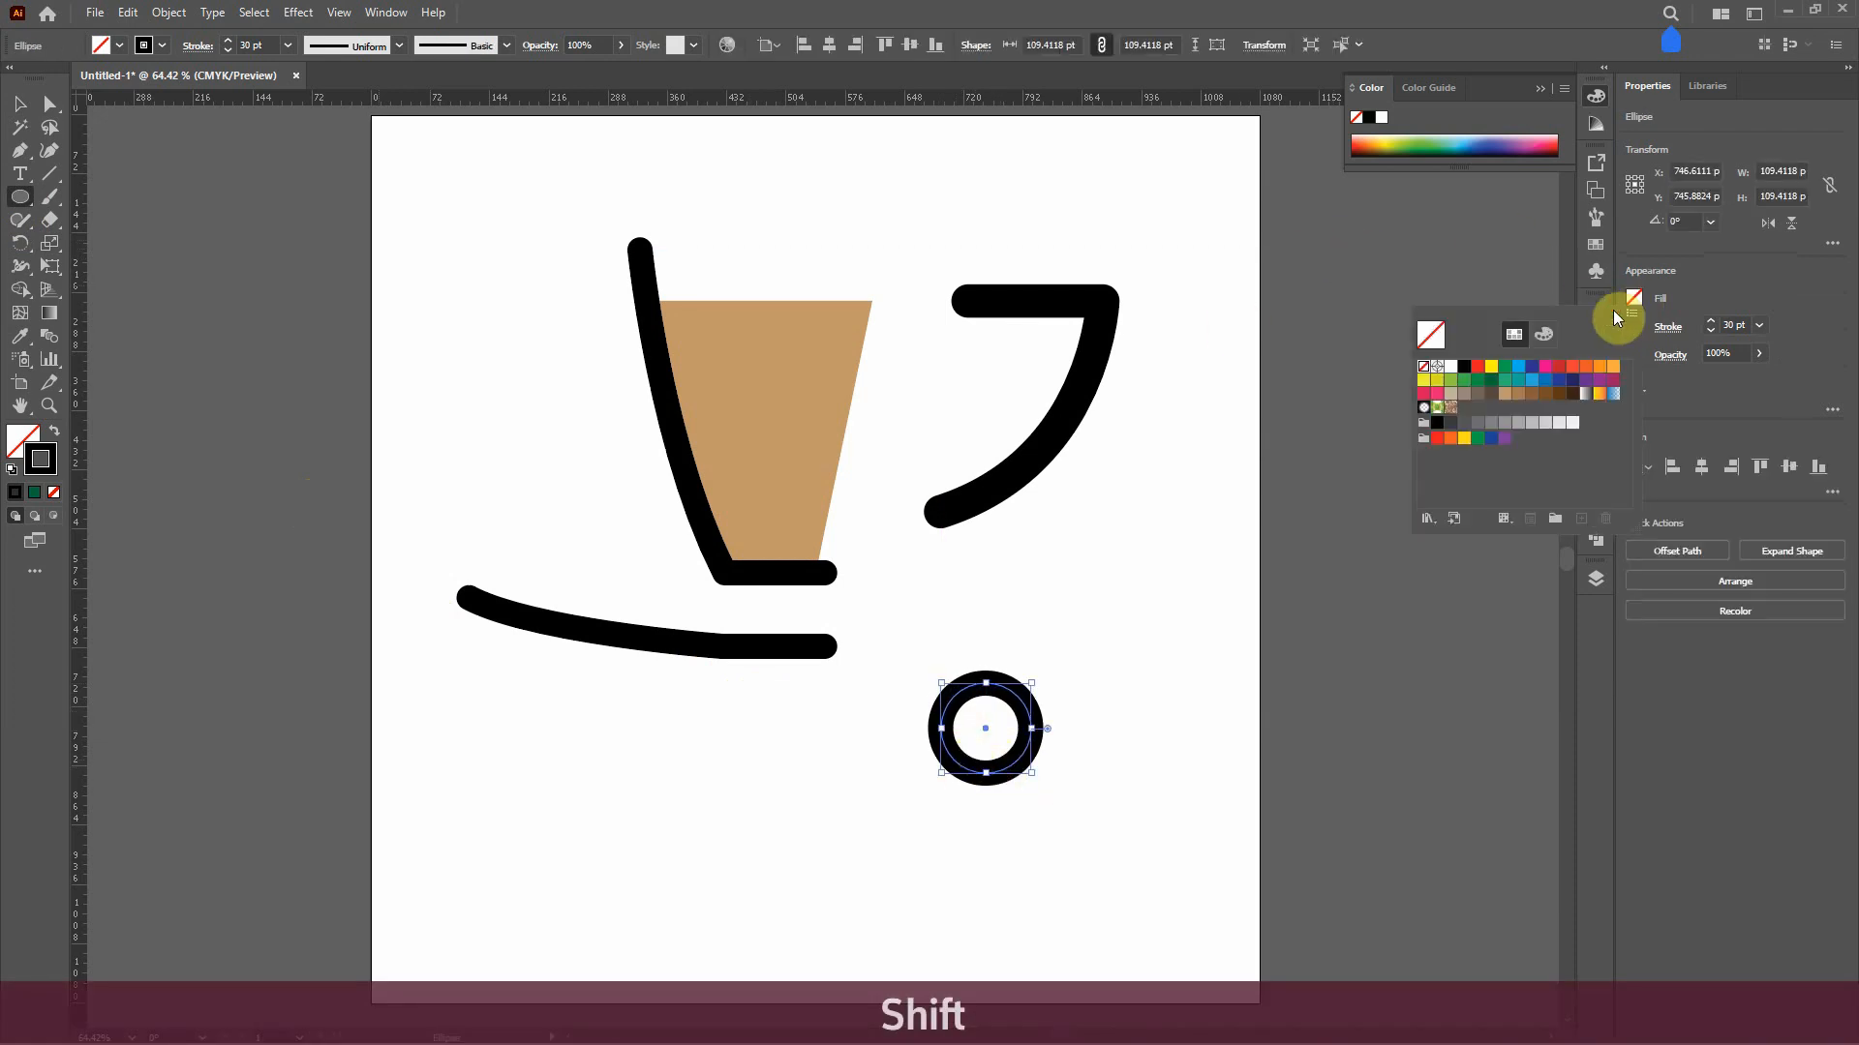
left_click(1572, 393)
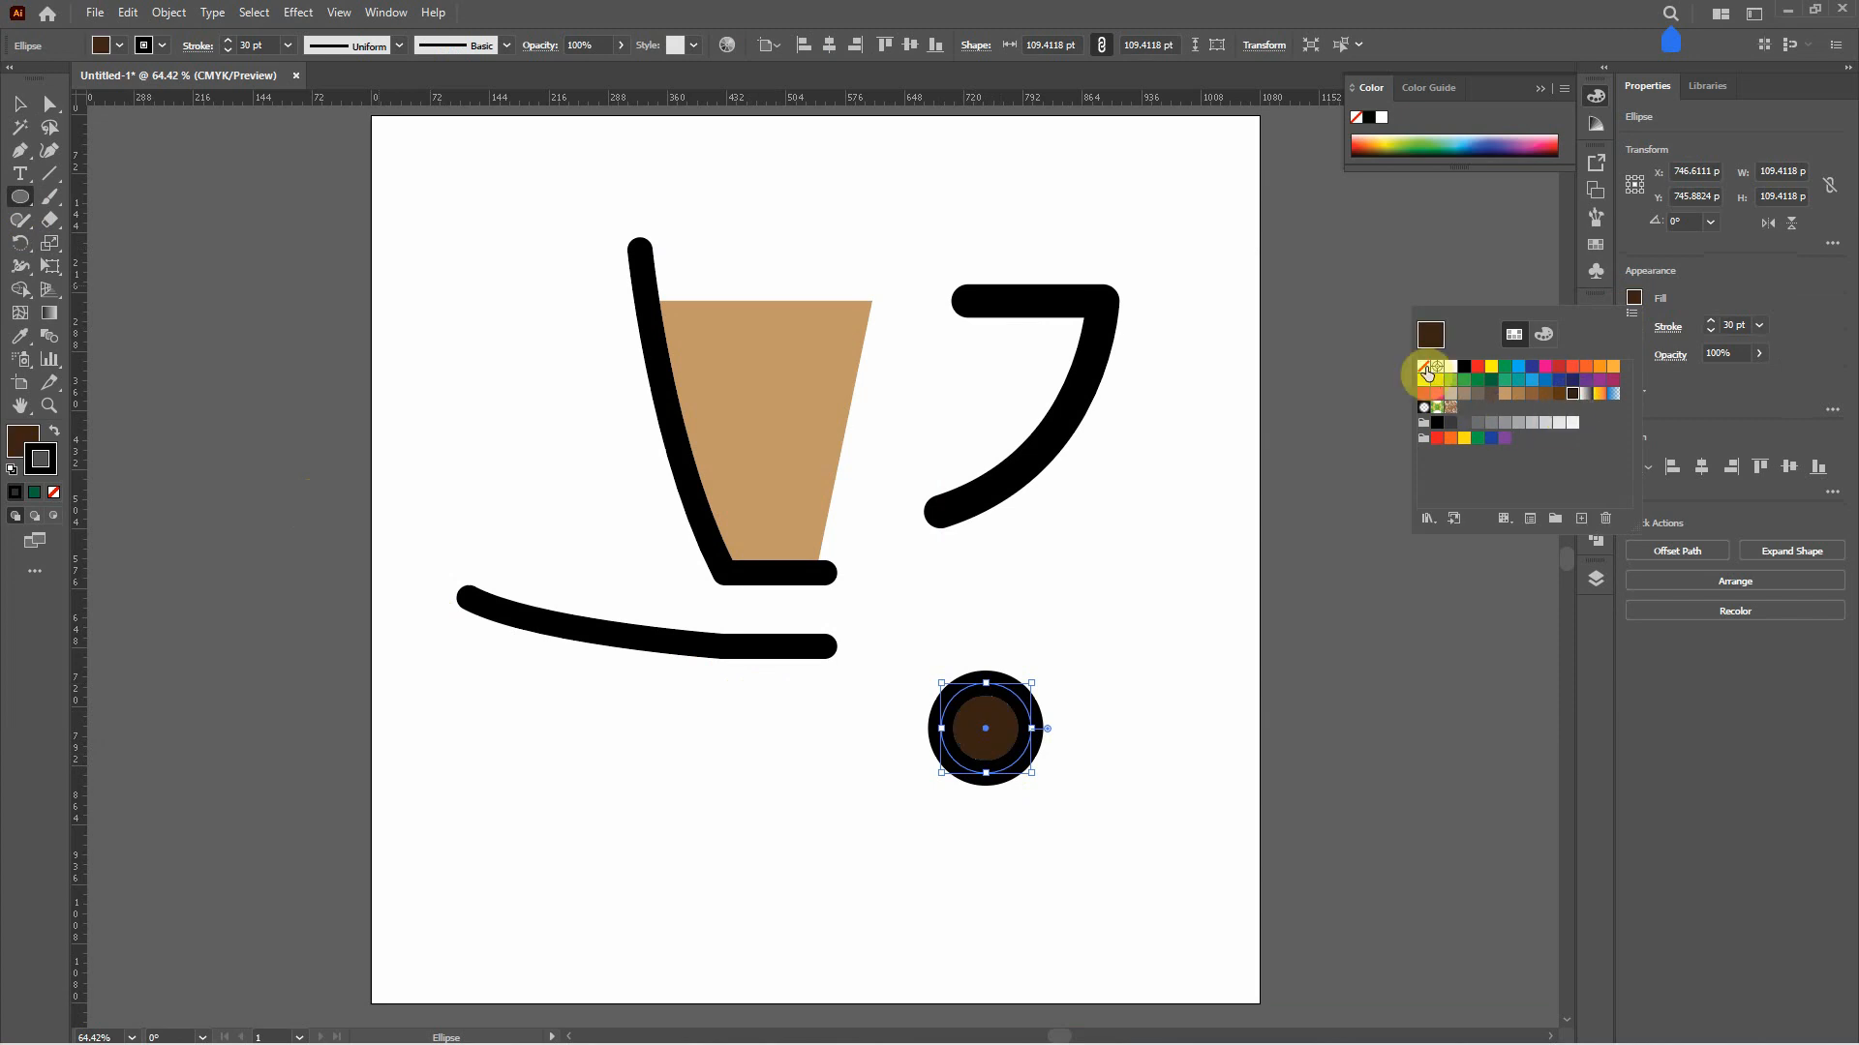
left_click(1425, 368)
left_click(1571, 395)
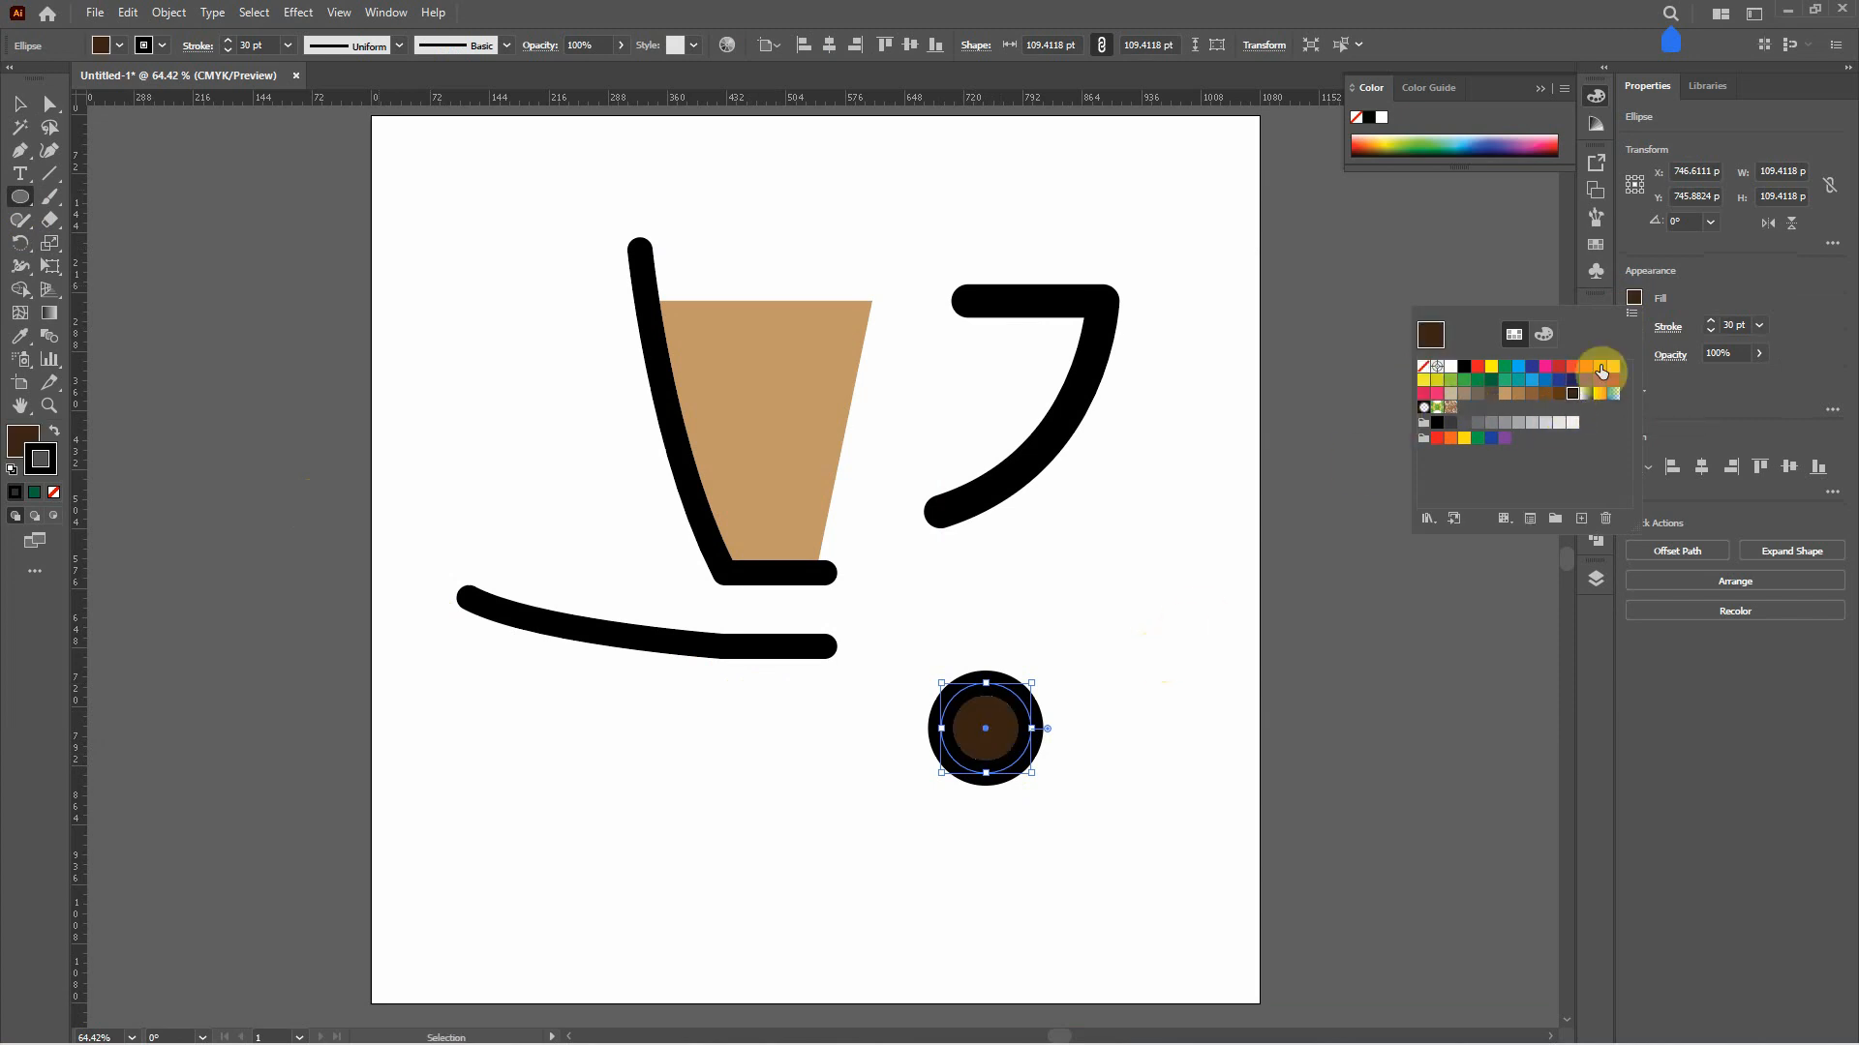
- Remove the stroke from the dark brown circle
left_click(1634, 300)
left_click(1634, 328)
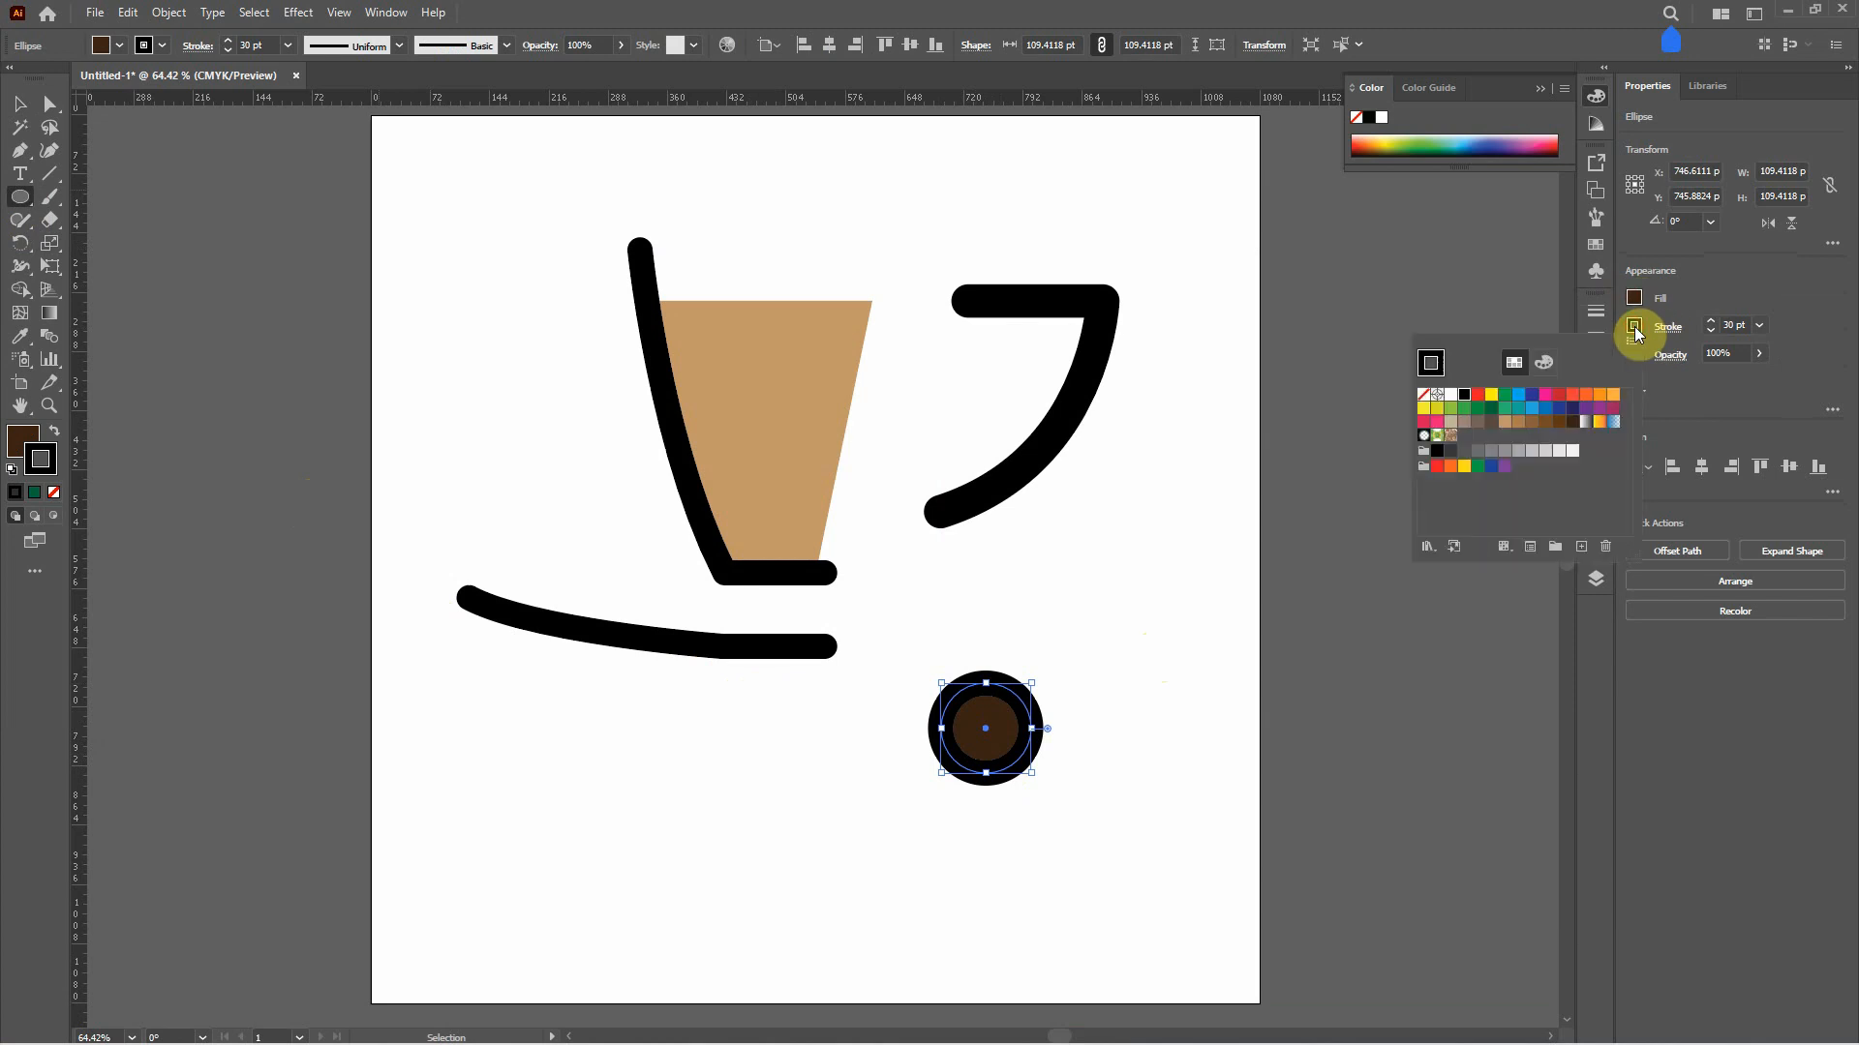
left_click(1424, 398)
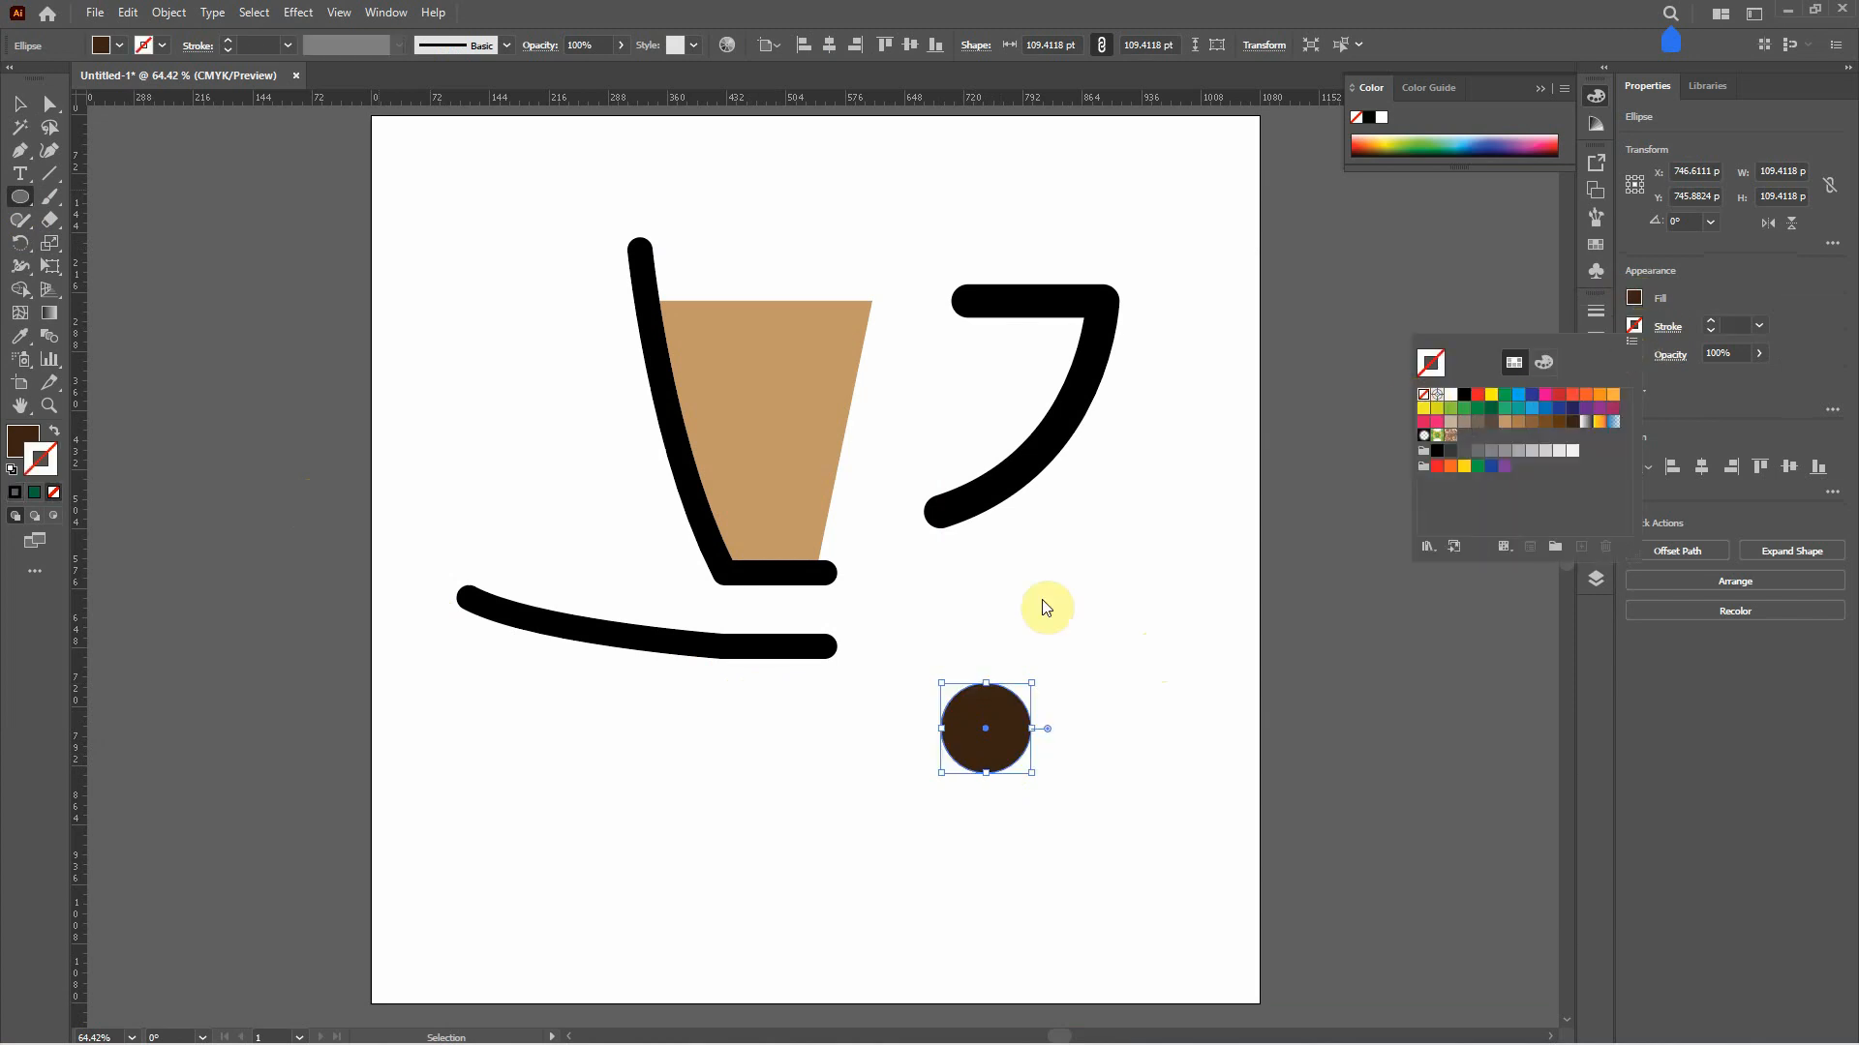
- Narrow the dark brown circle symmetrically into an upright ellipse about 66 pt wide
left_click(22, 106)
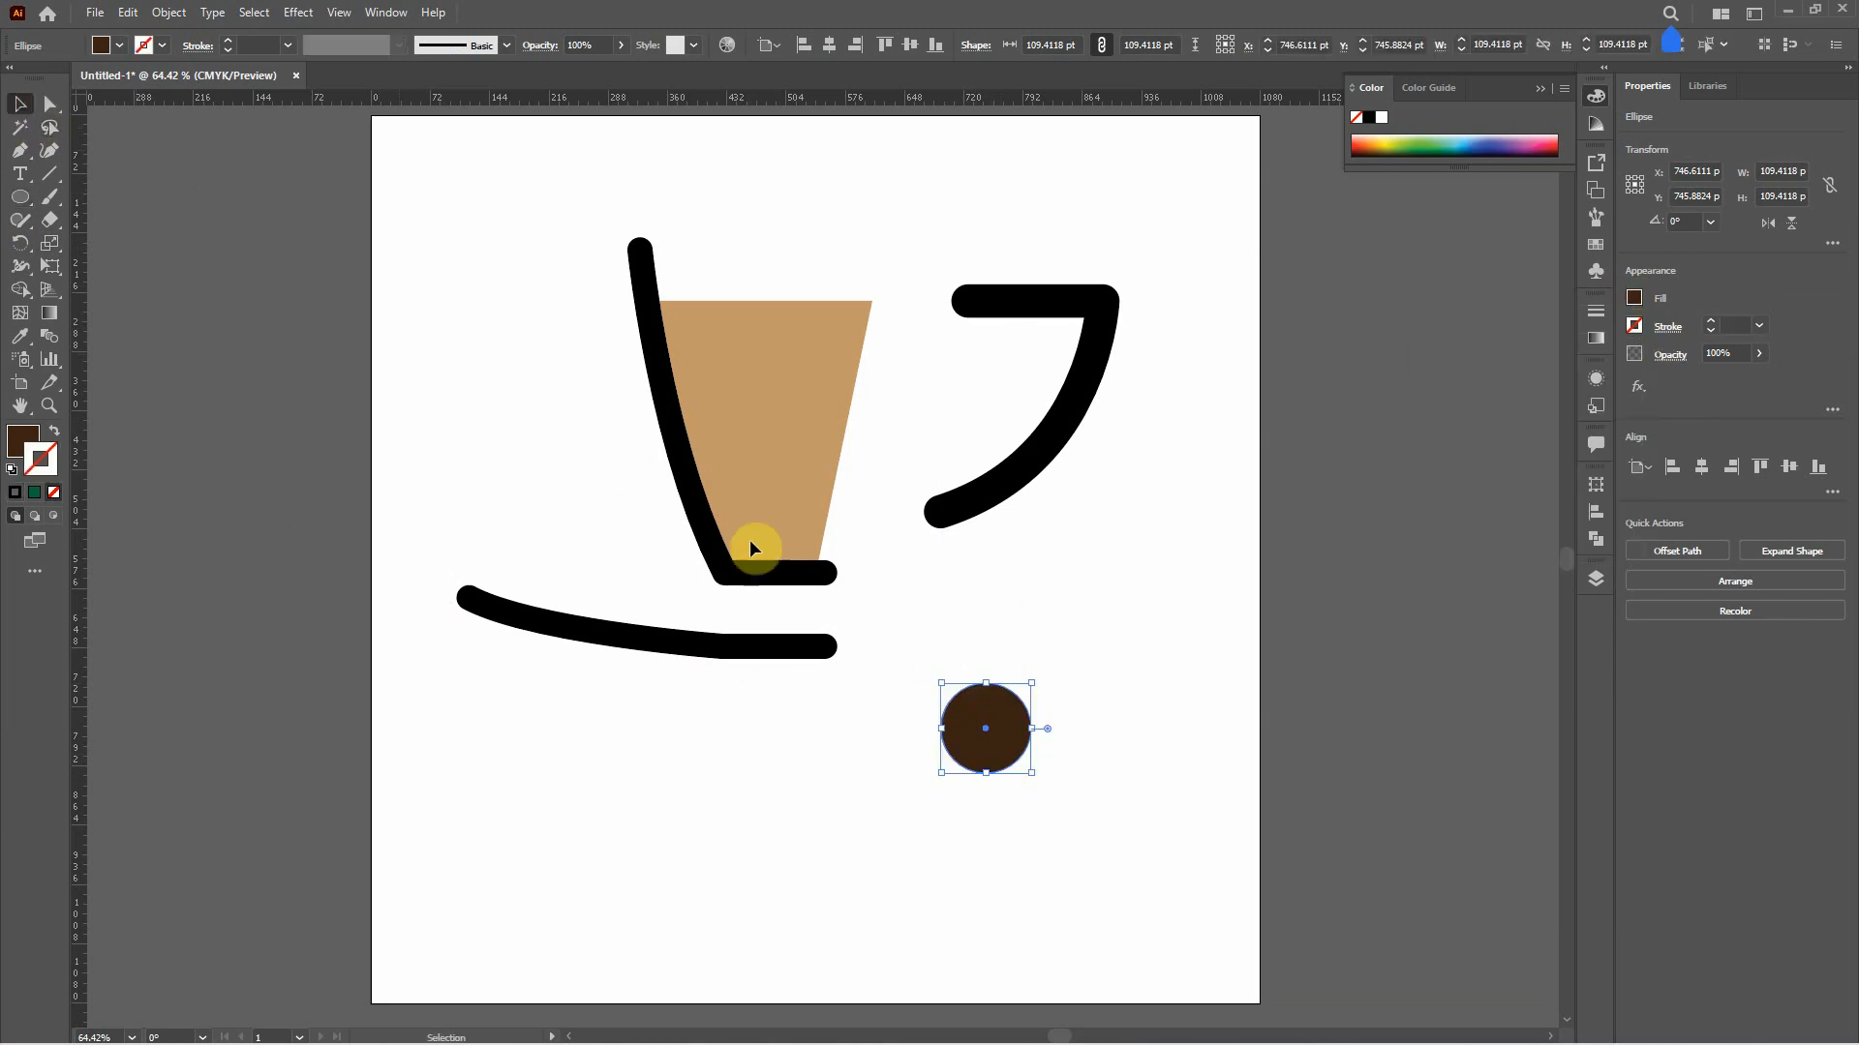
left_click(1117, 672)
left_click(988, 731)
left_click_drag(1033, 728, 1014, 729)
- Draw a thin vertical rectangle about 9 by 122 pt across the ellipse's middle and give it the coffee shape's light brown fill
scroll(985, 734, "up", 5)
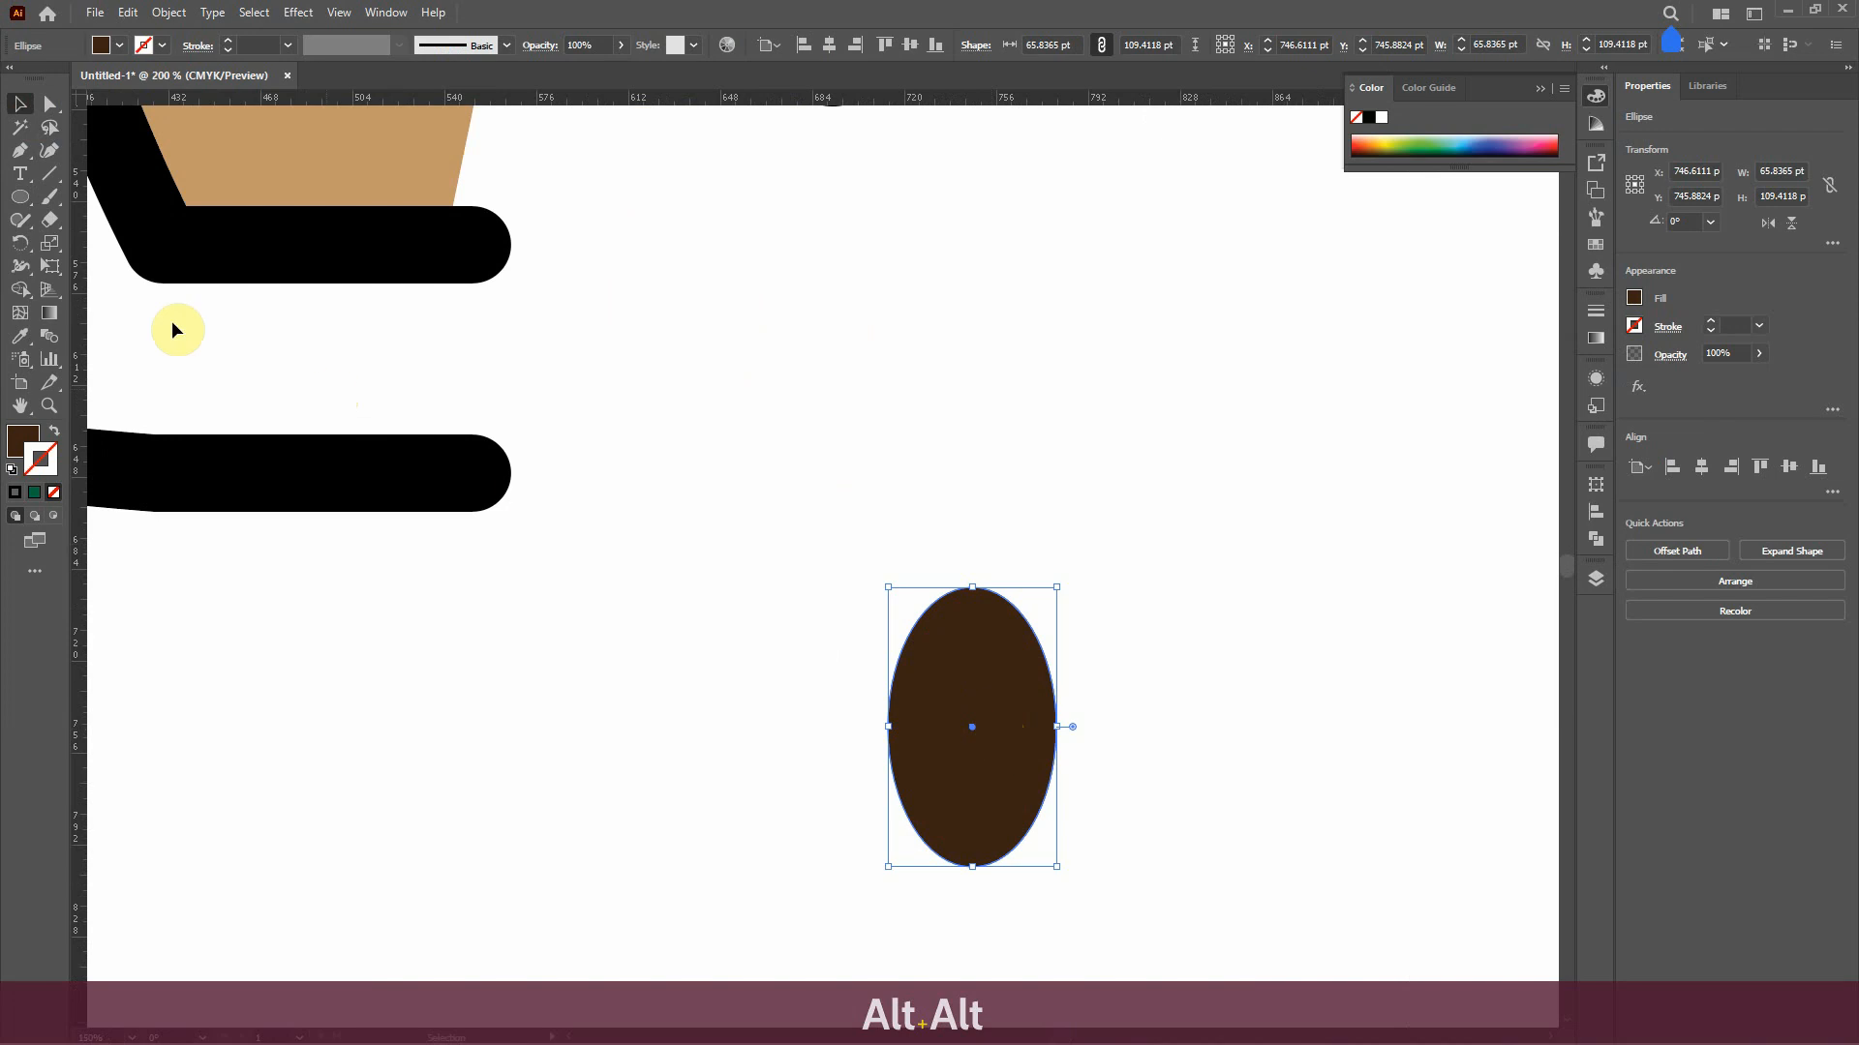
left_click(20, 199)
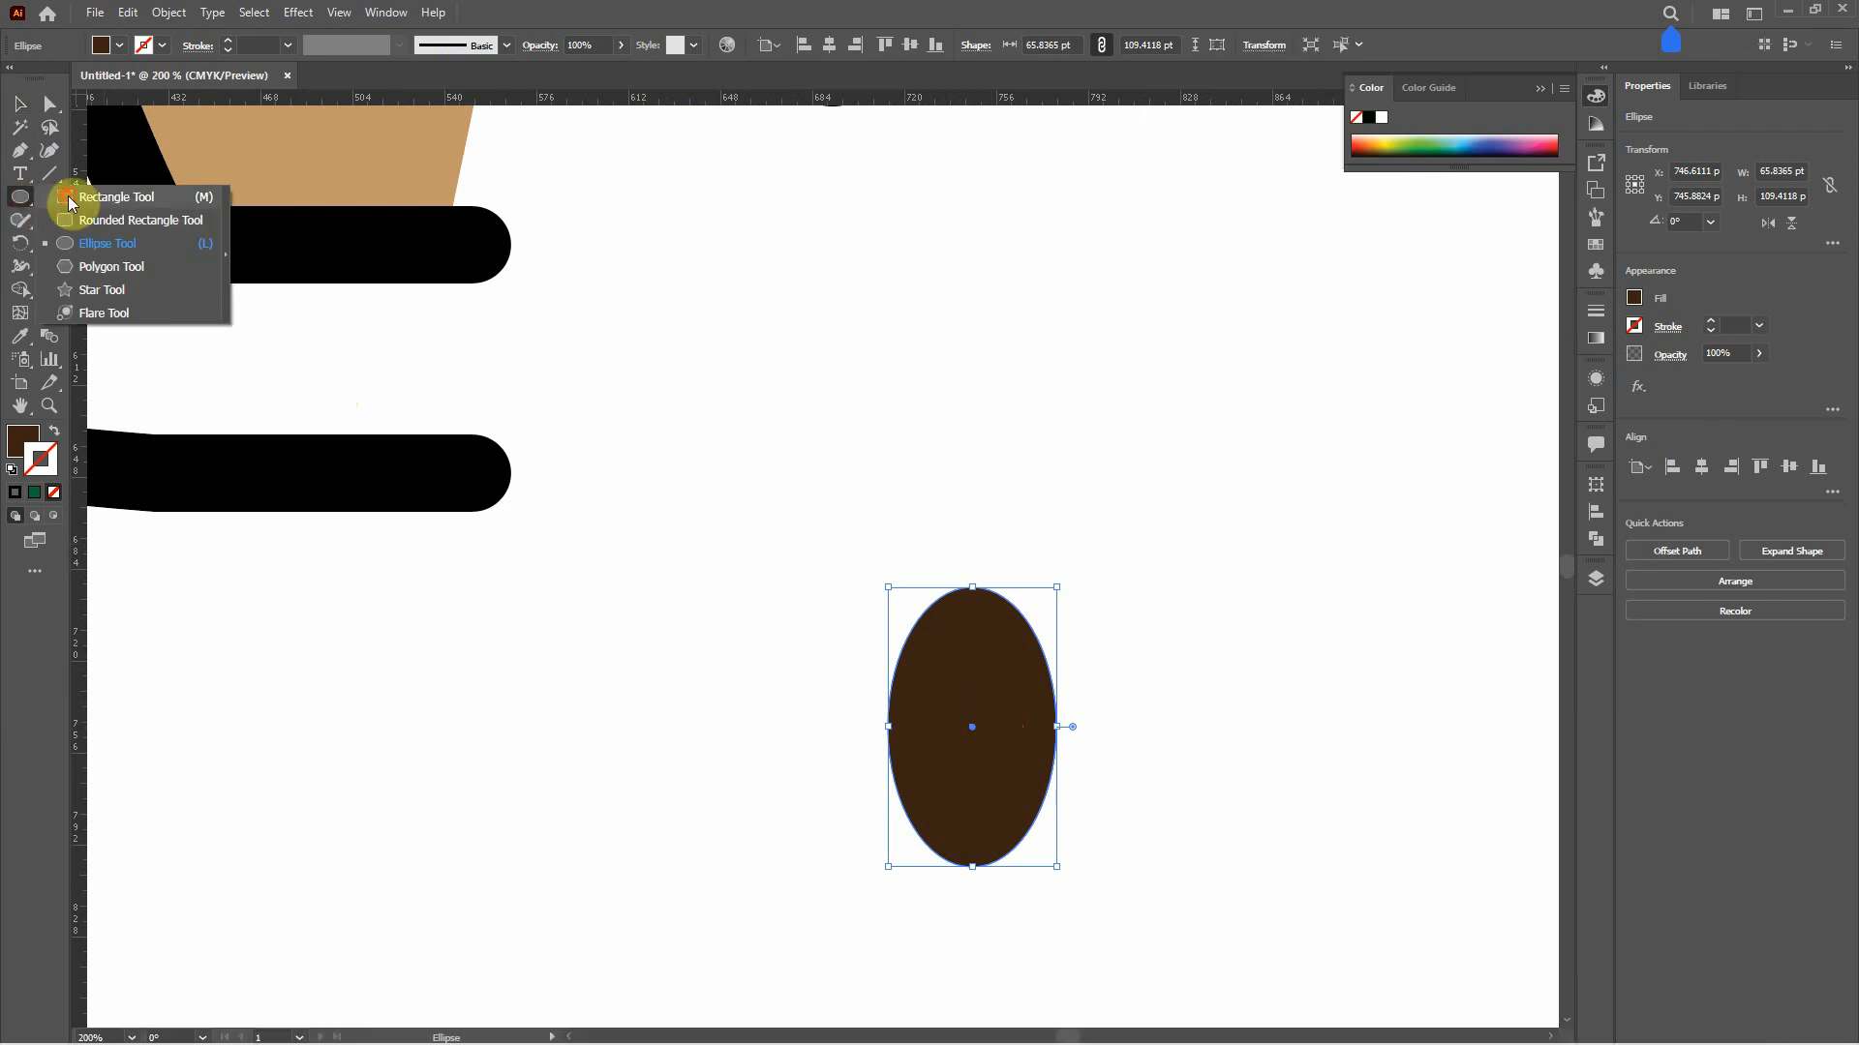
left_click(69, 203)
left_click_drag(959, 572, 982, 884)
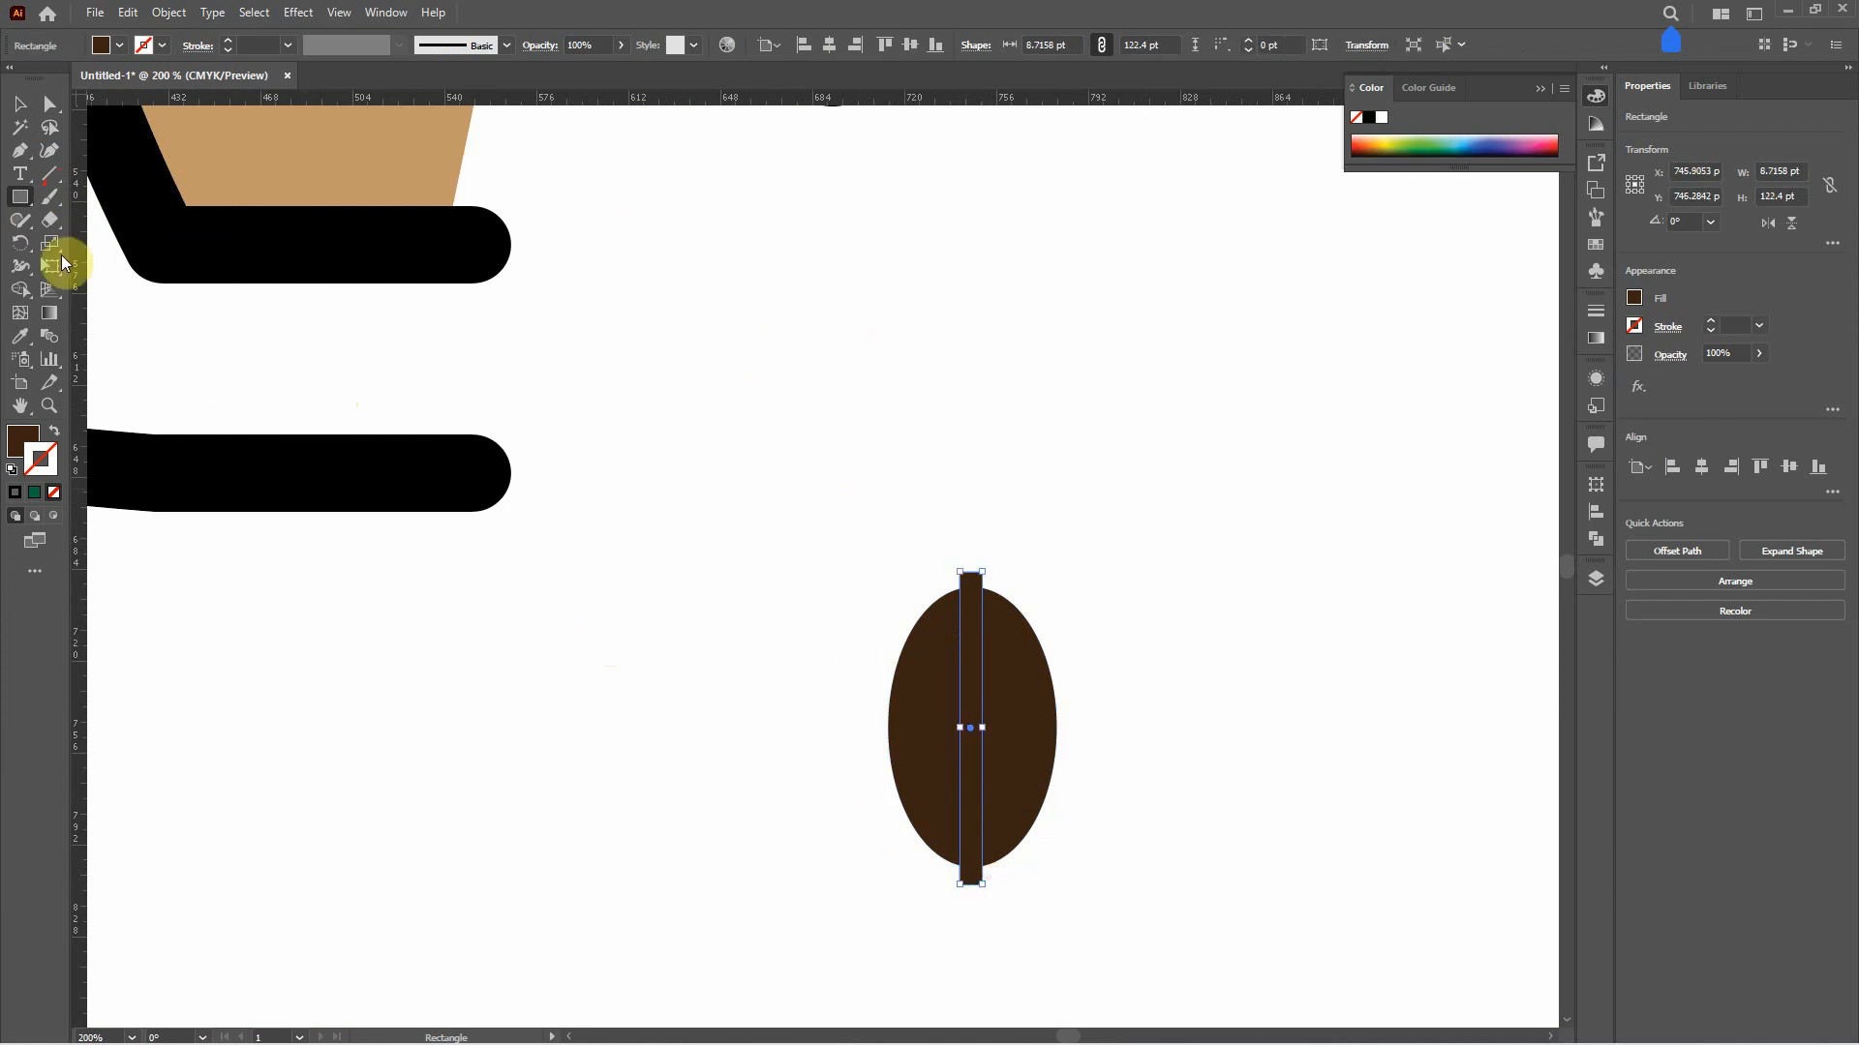
left_click(18, 341)
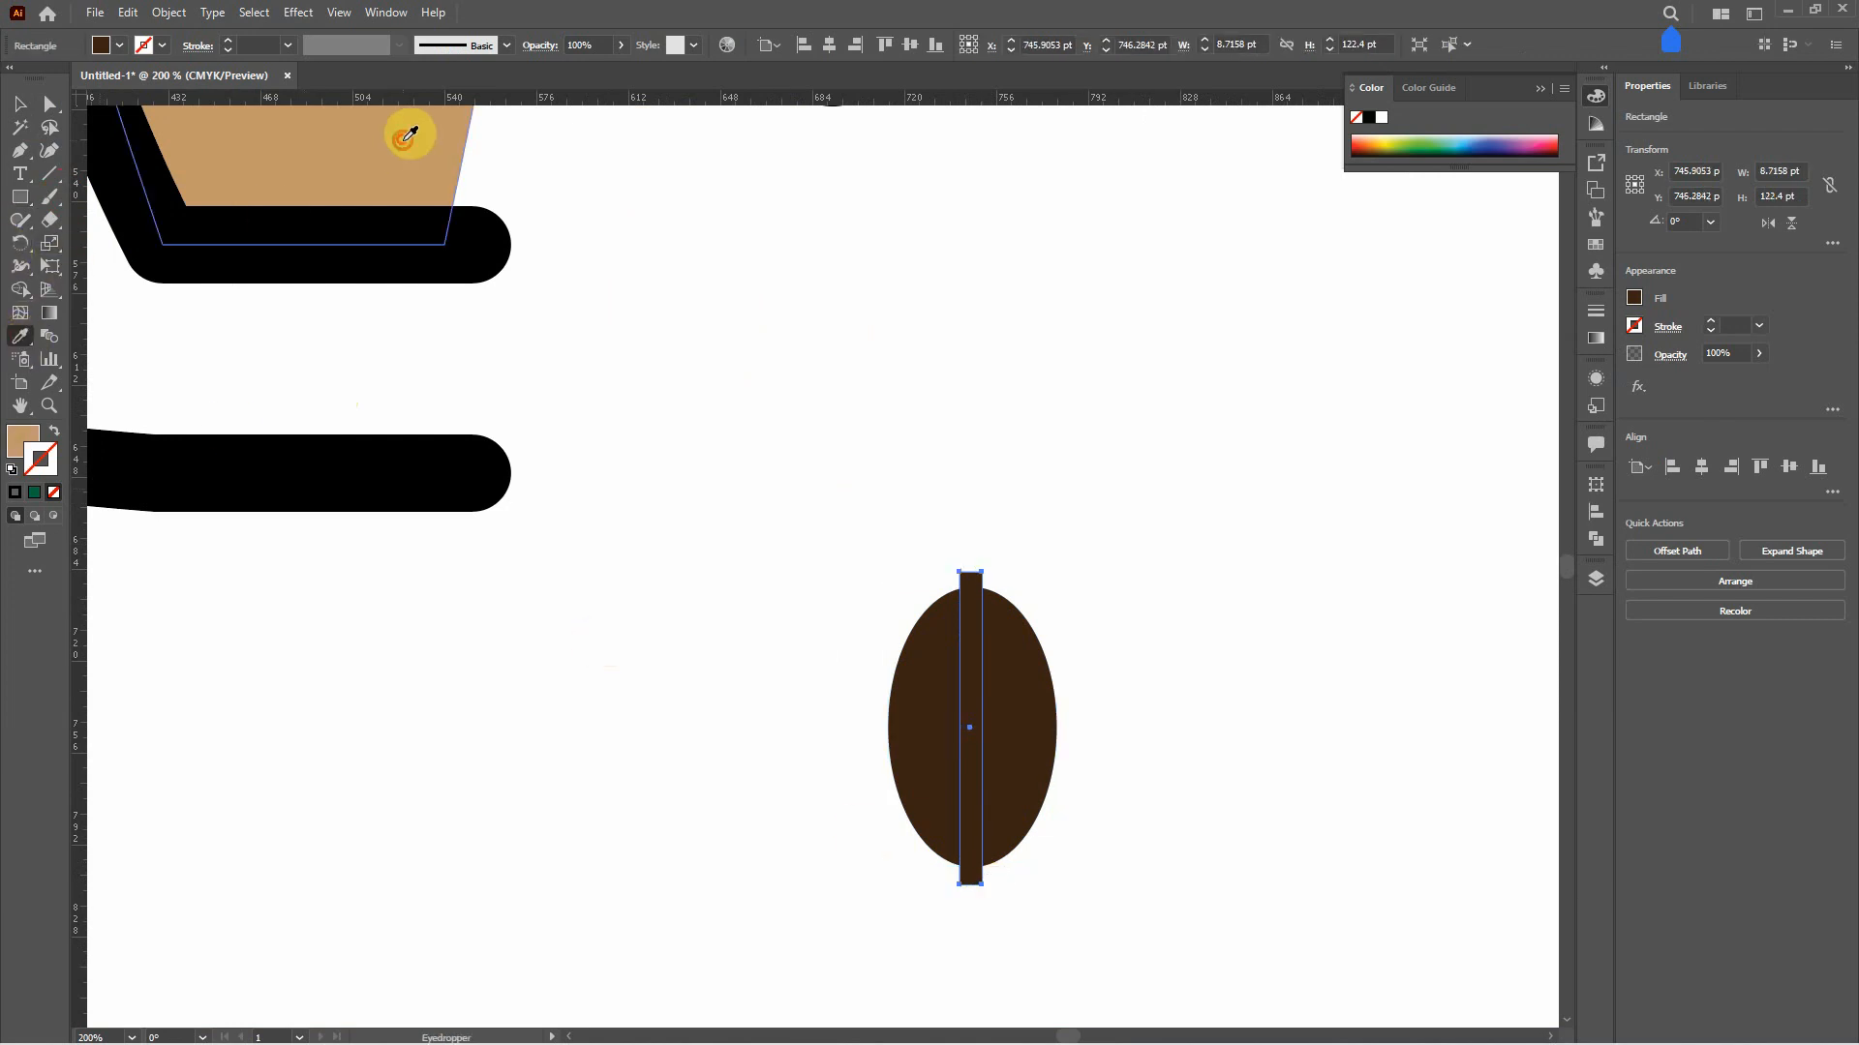
left_click(410, 133)
- Align the ellipse and the thin rectangle on their horizontal centres and split them with the Pathfinder's Divide operation
left_click(18, 103)
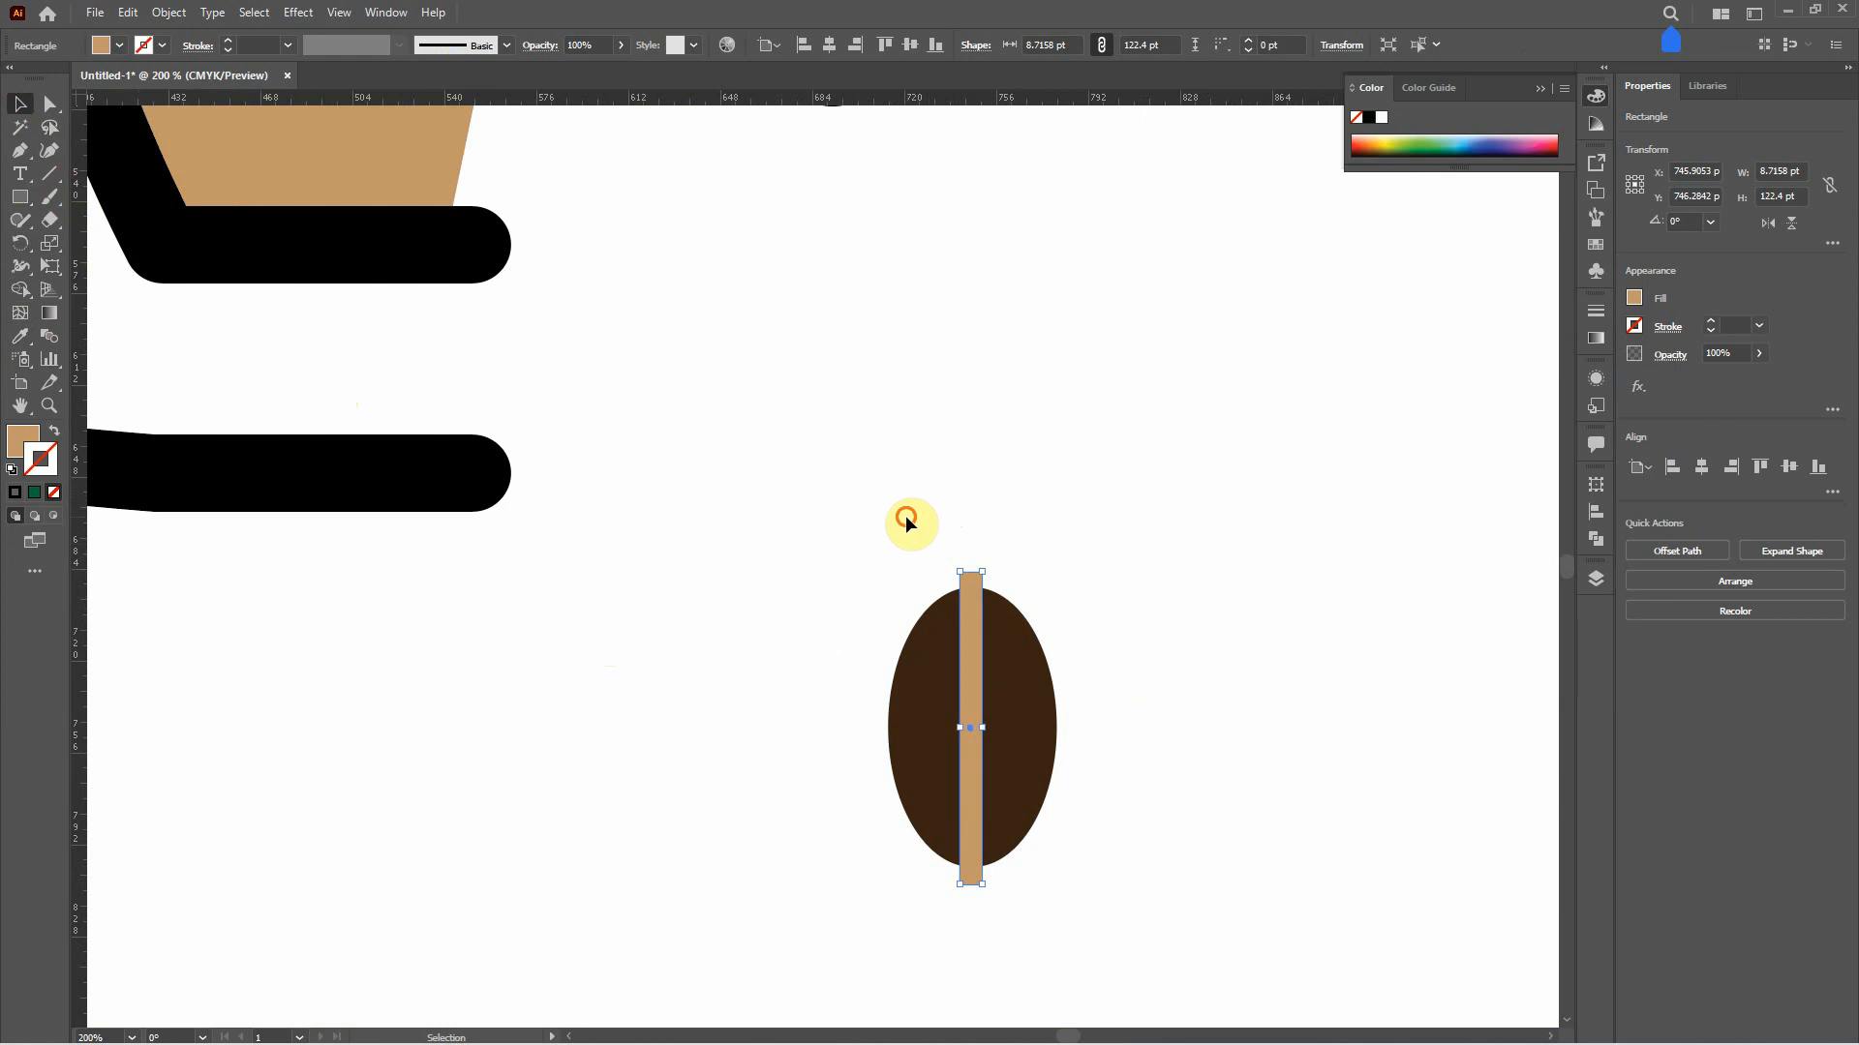
left_click_drag(838, 574, 1115, 859)
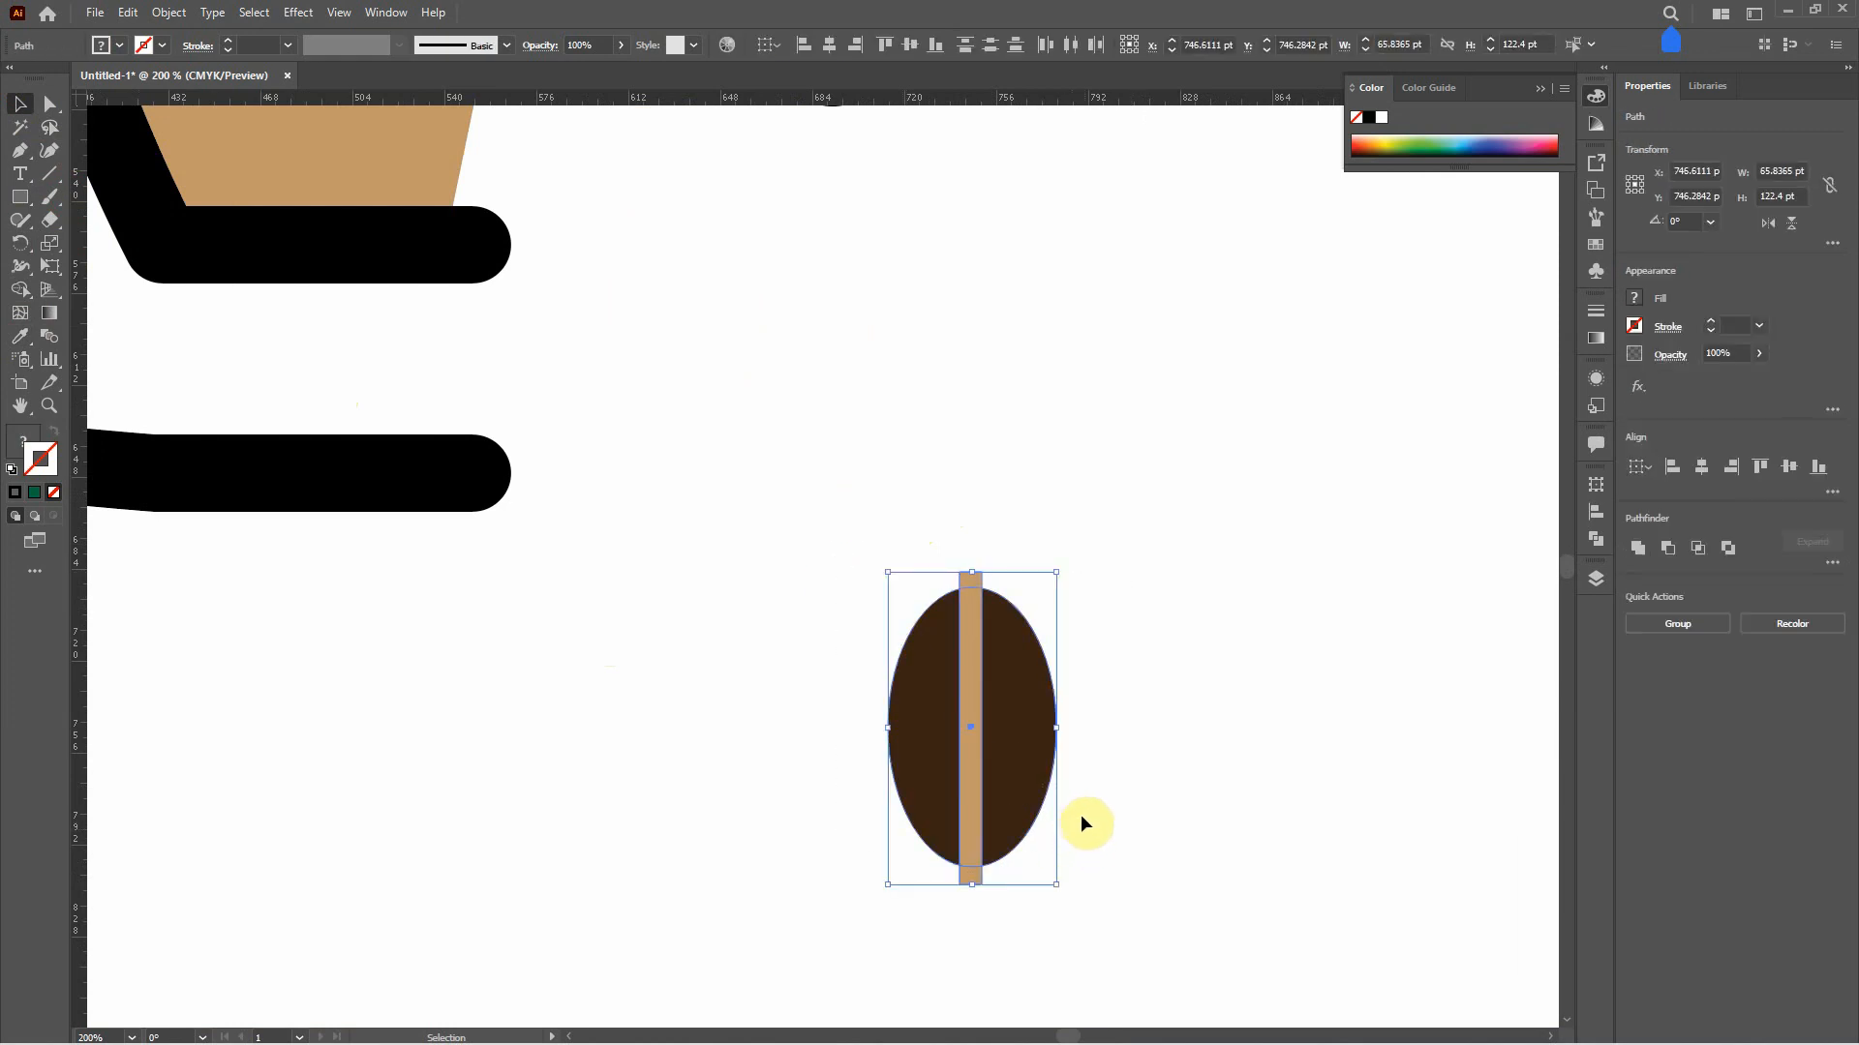
left_click(1701, 468)
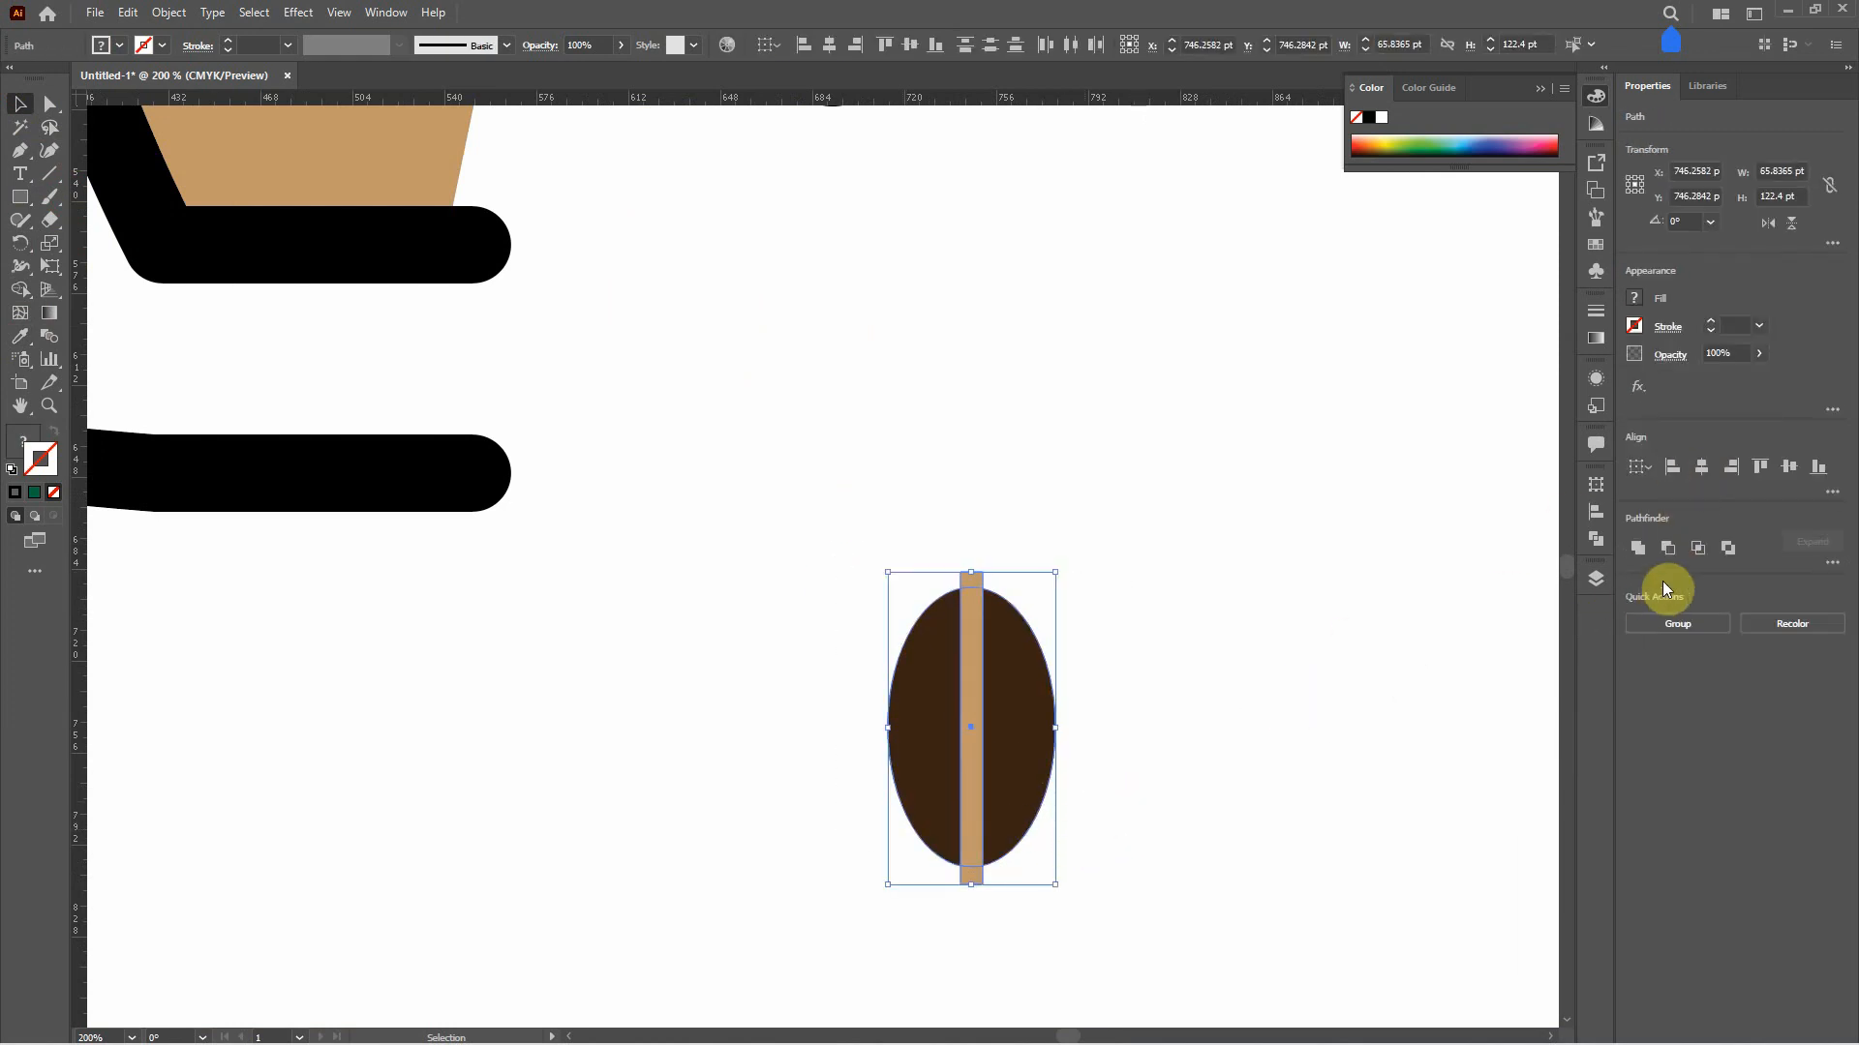
left_click(1833, 563)
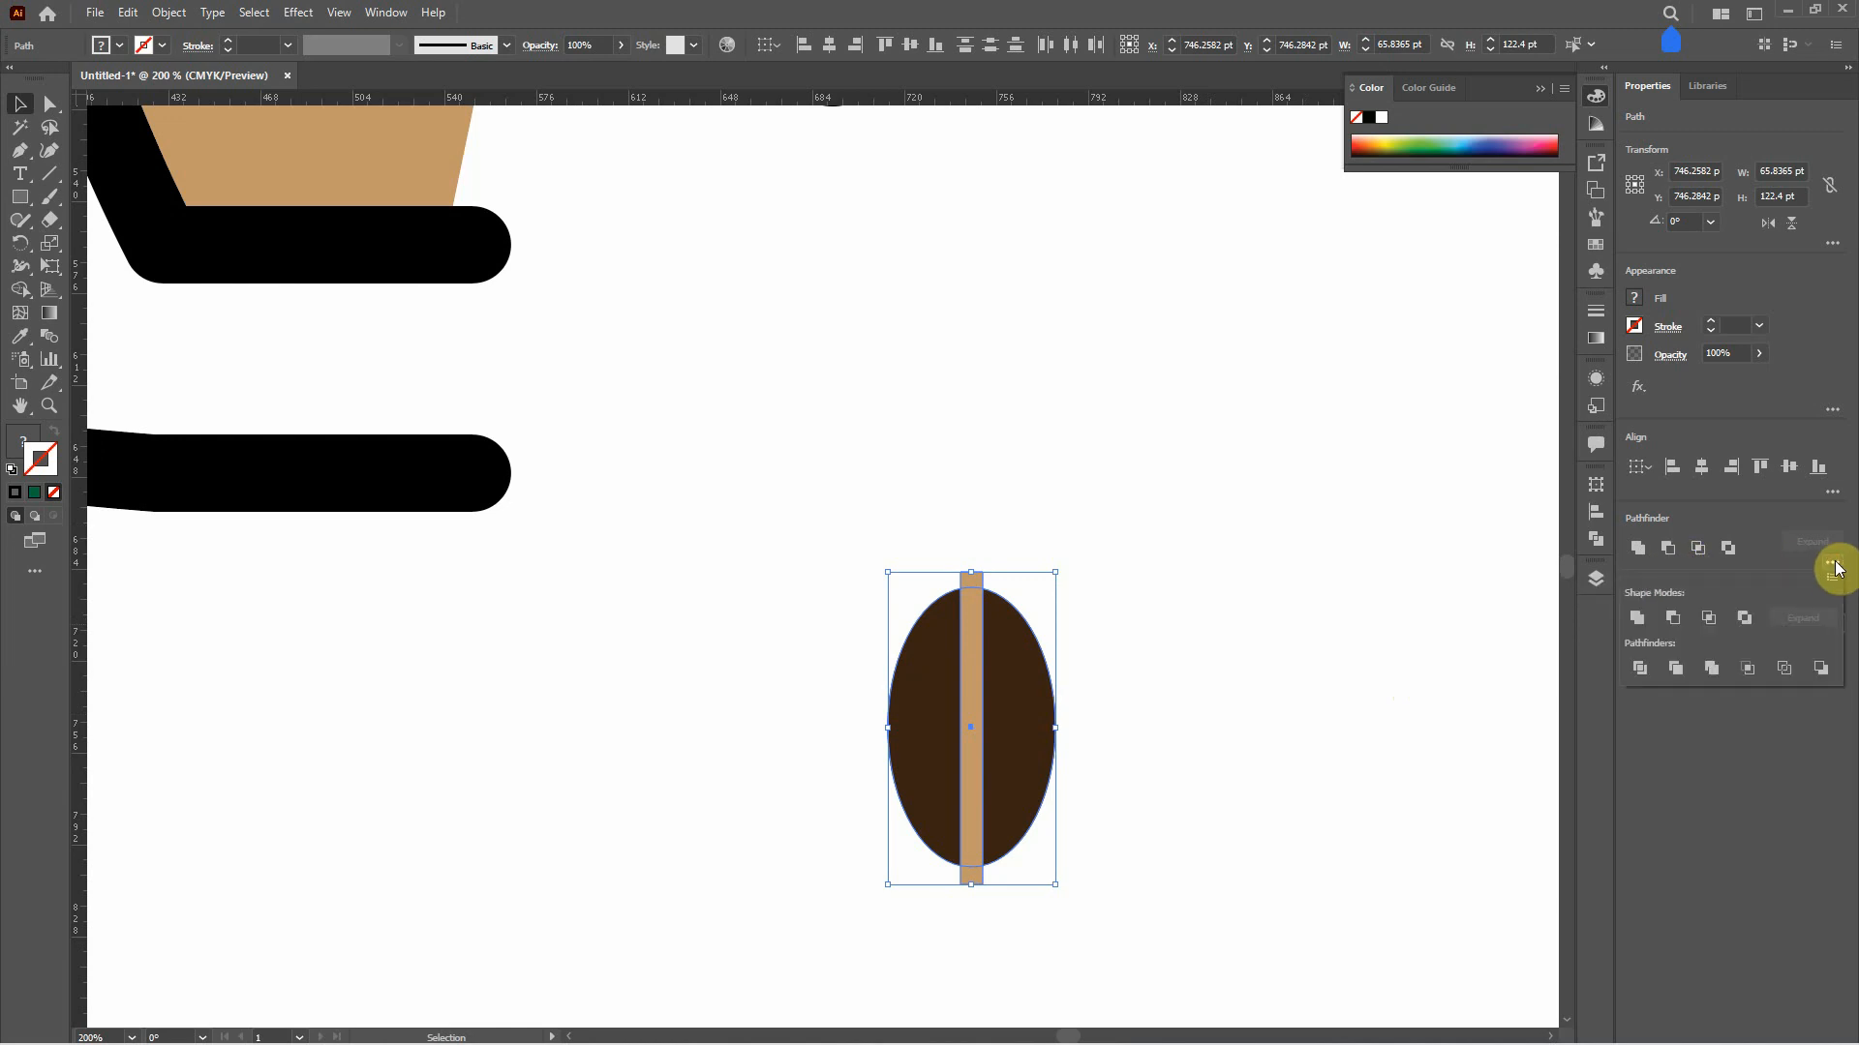
left_click(1646, 670)
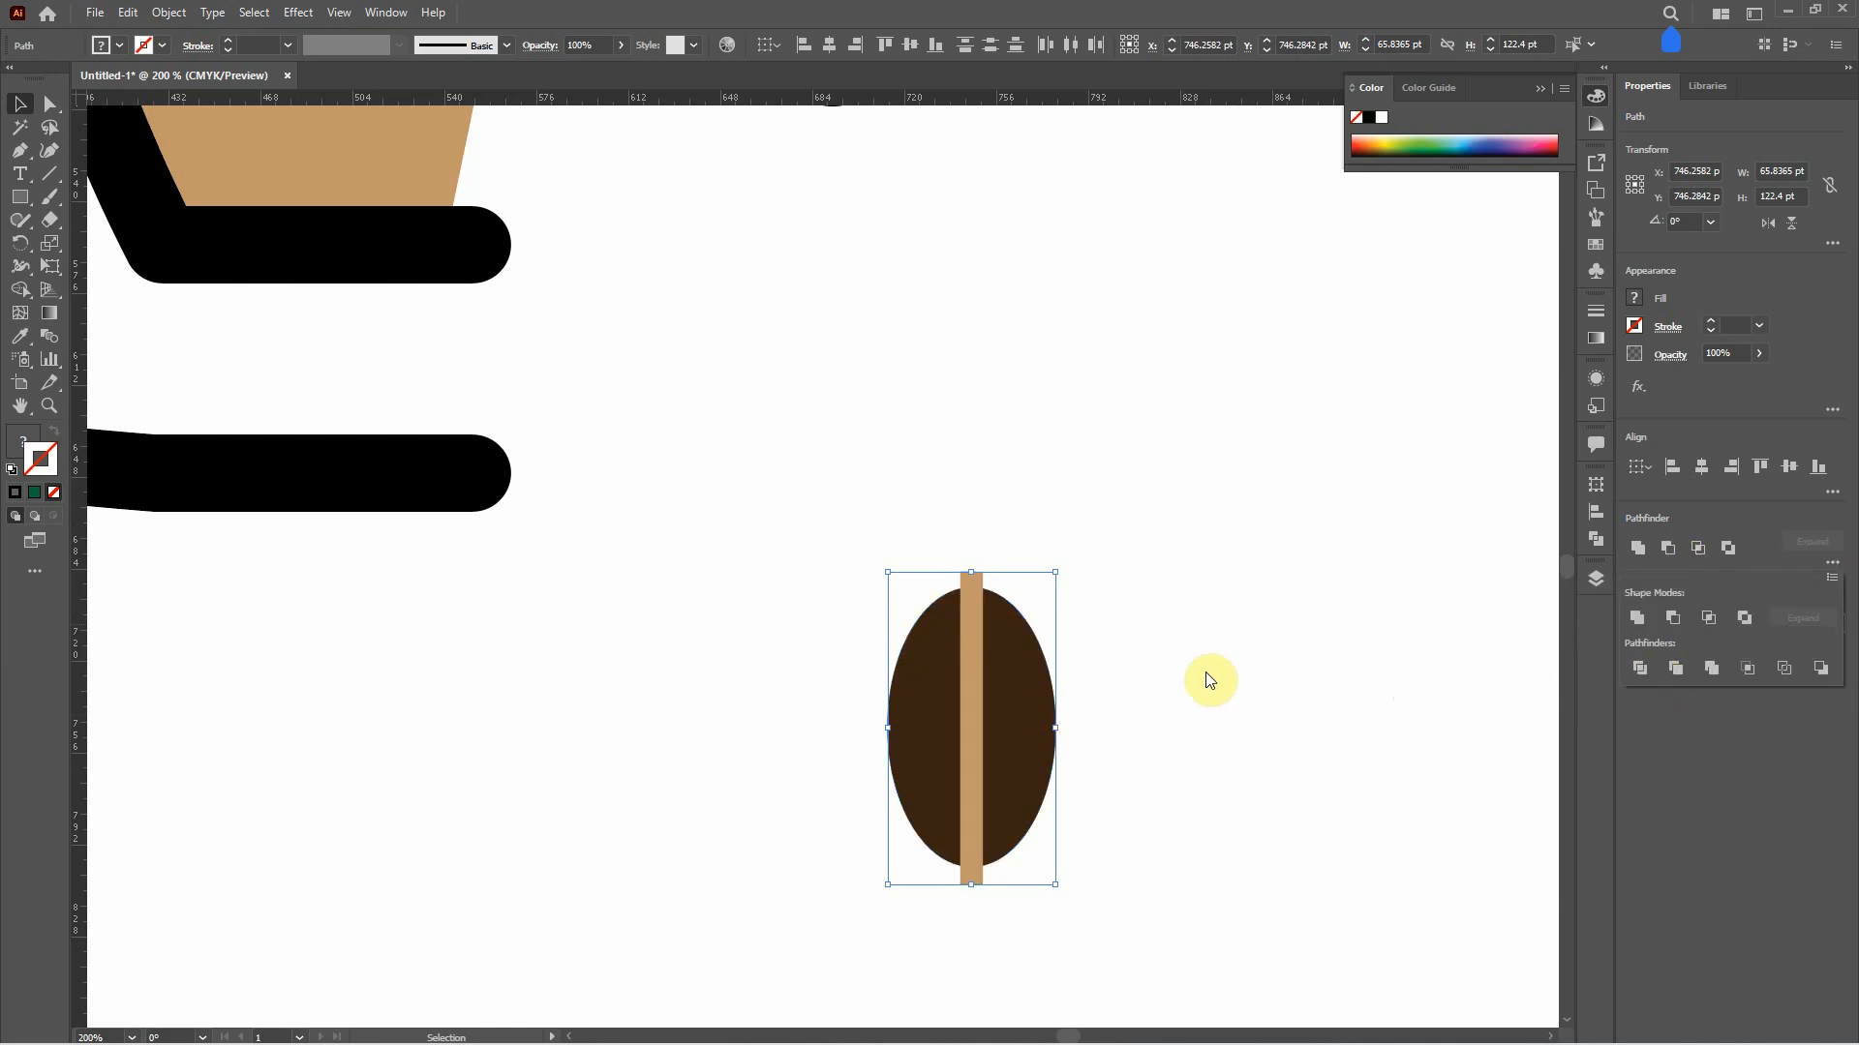
- Ungroup the divided bean pieces and delete the two light brown ends protruding above and below the ellipse
left_click(1132, 637)
left_click(976, 581)
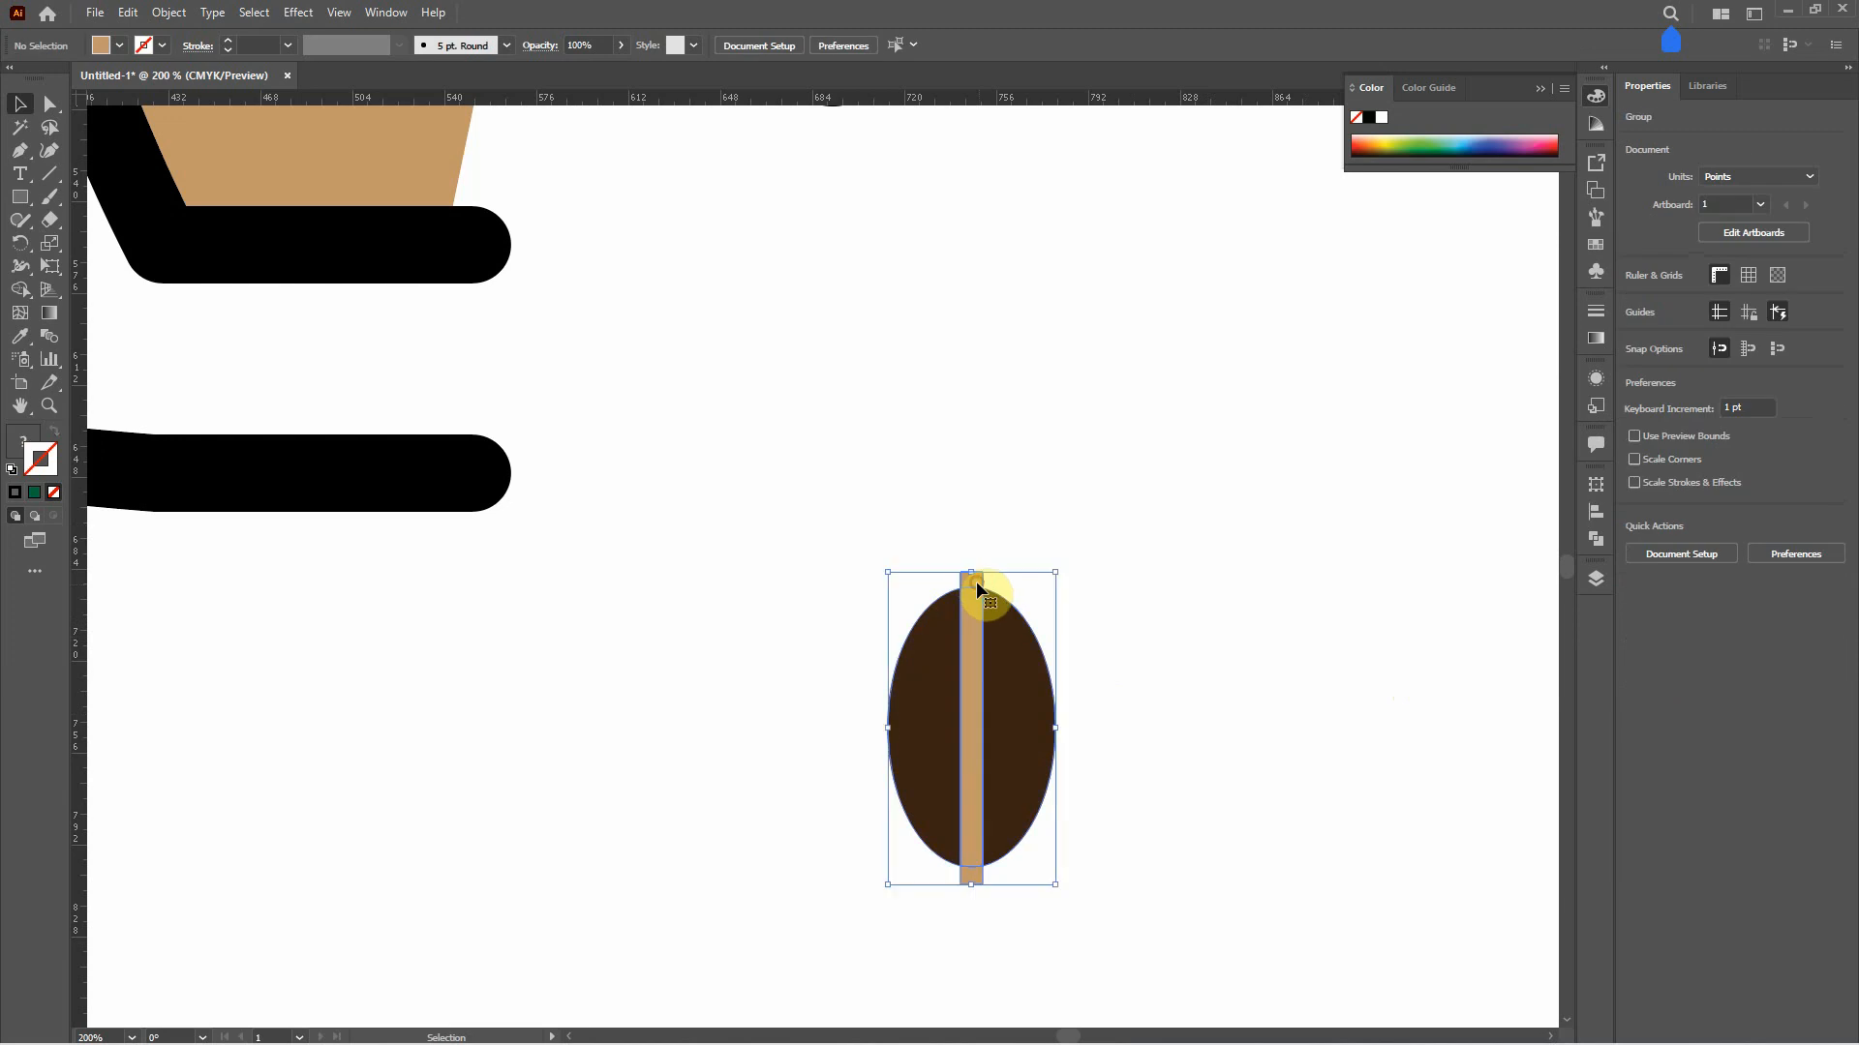
right_click(978, 583)
left_click(1056, 751)
left_click(1225, 663)
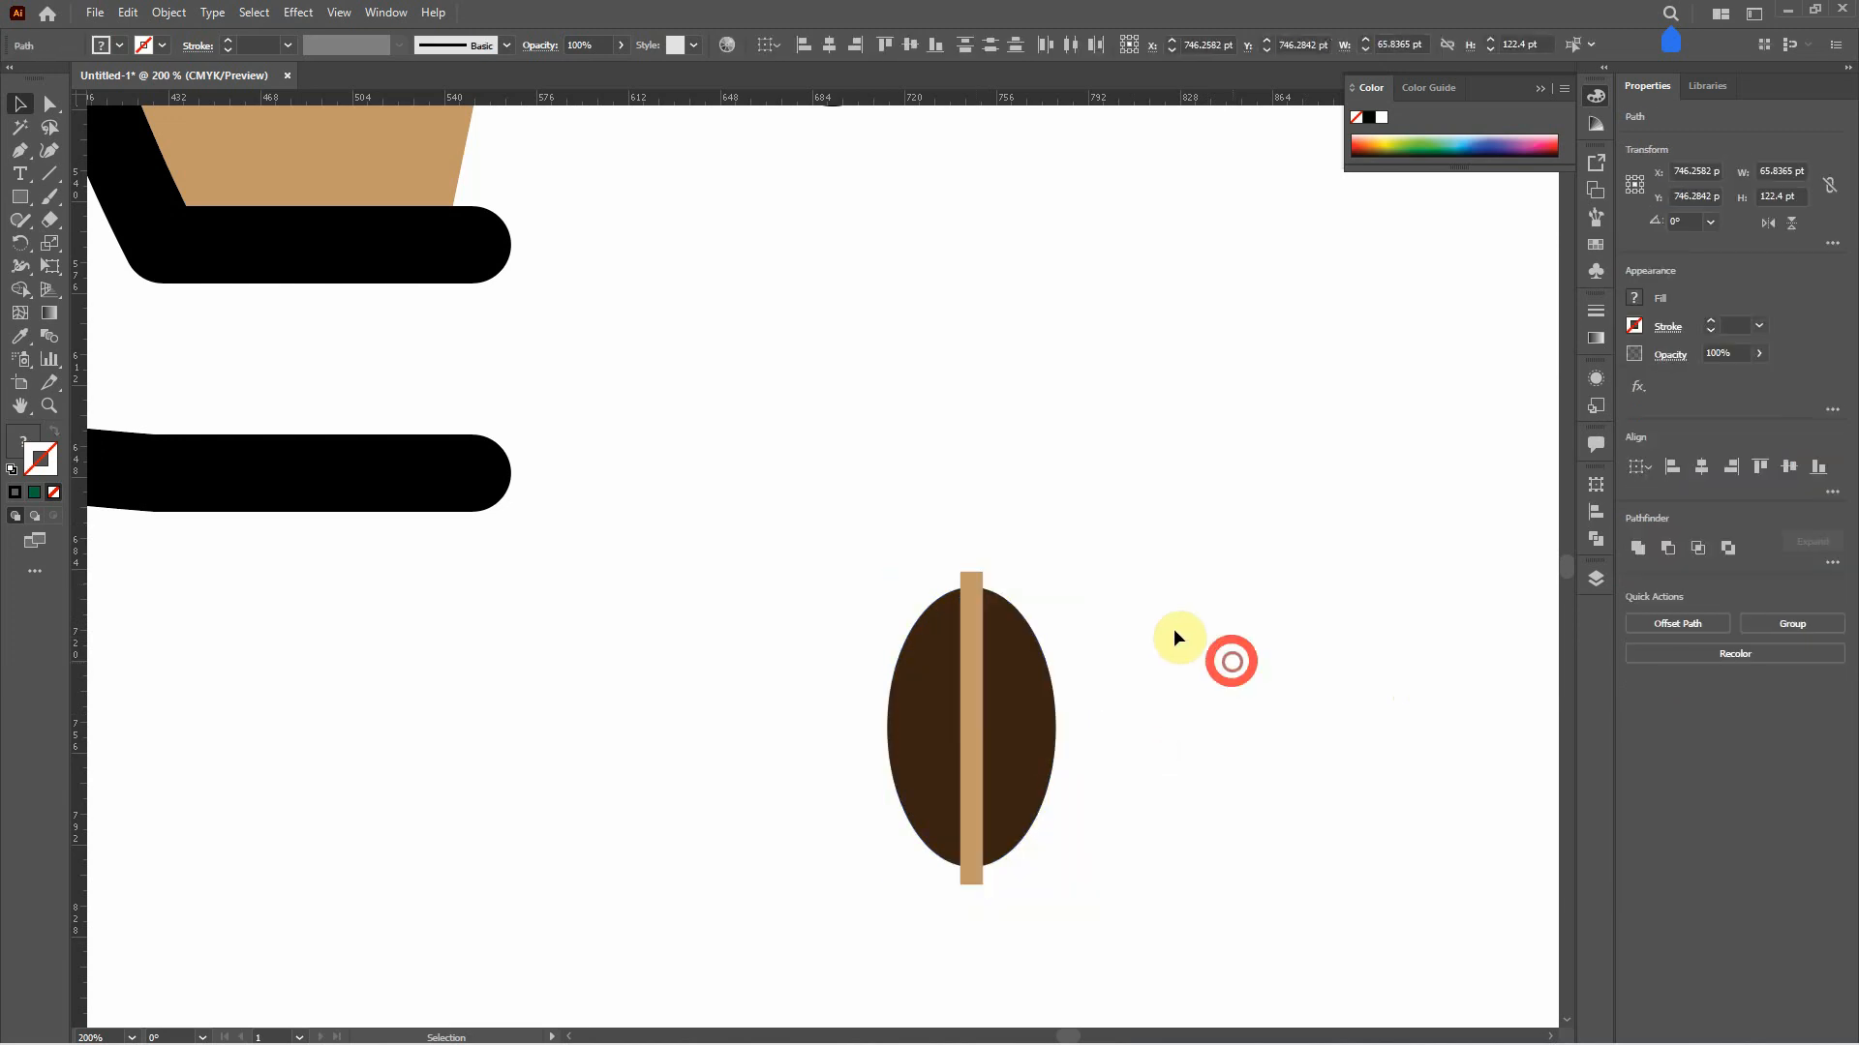
left_click(973, 579)
key("Delete")
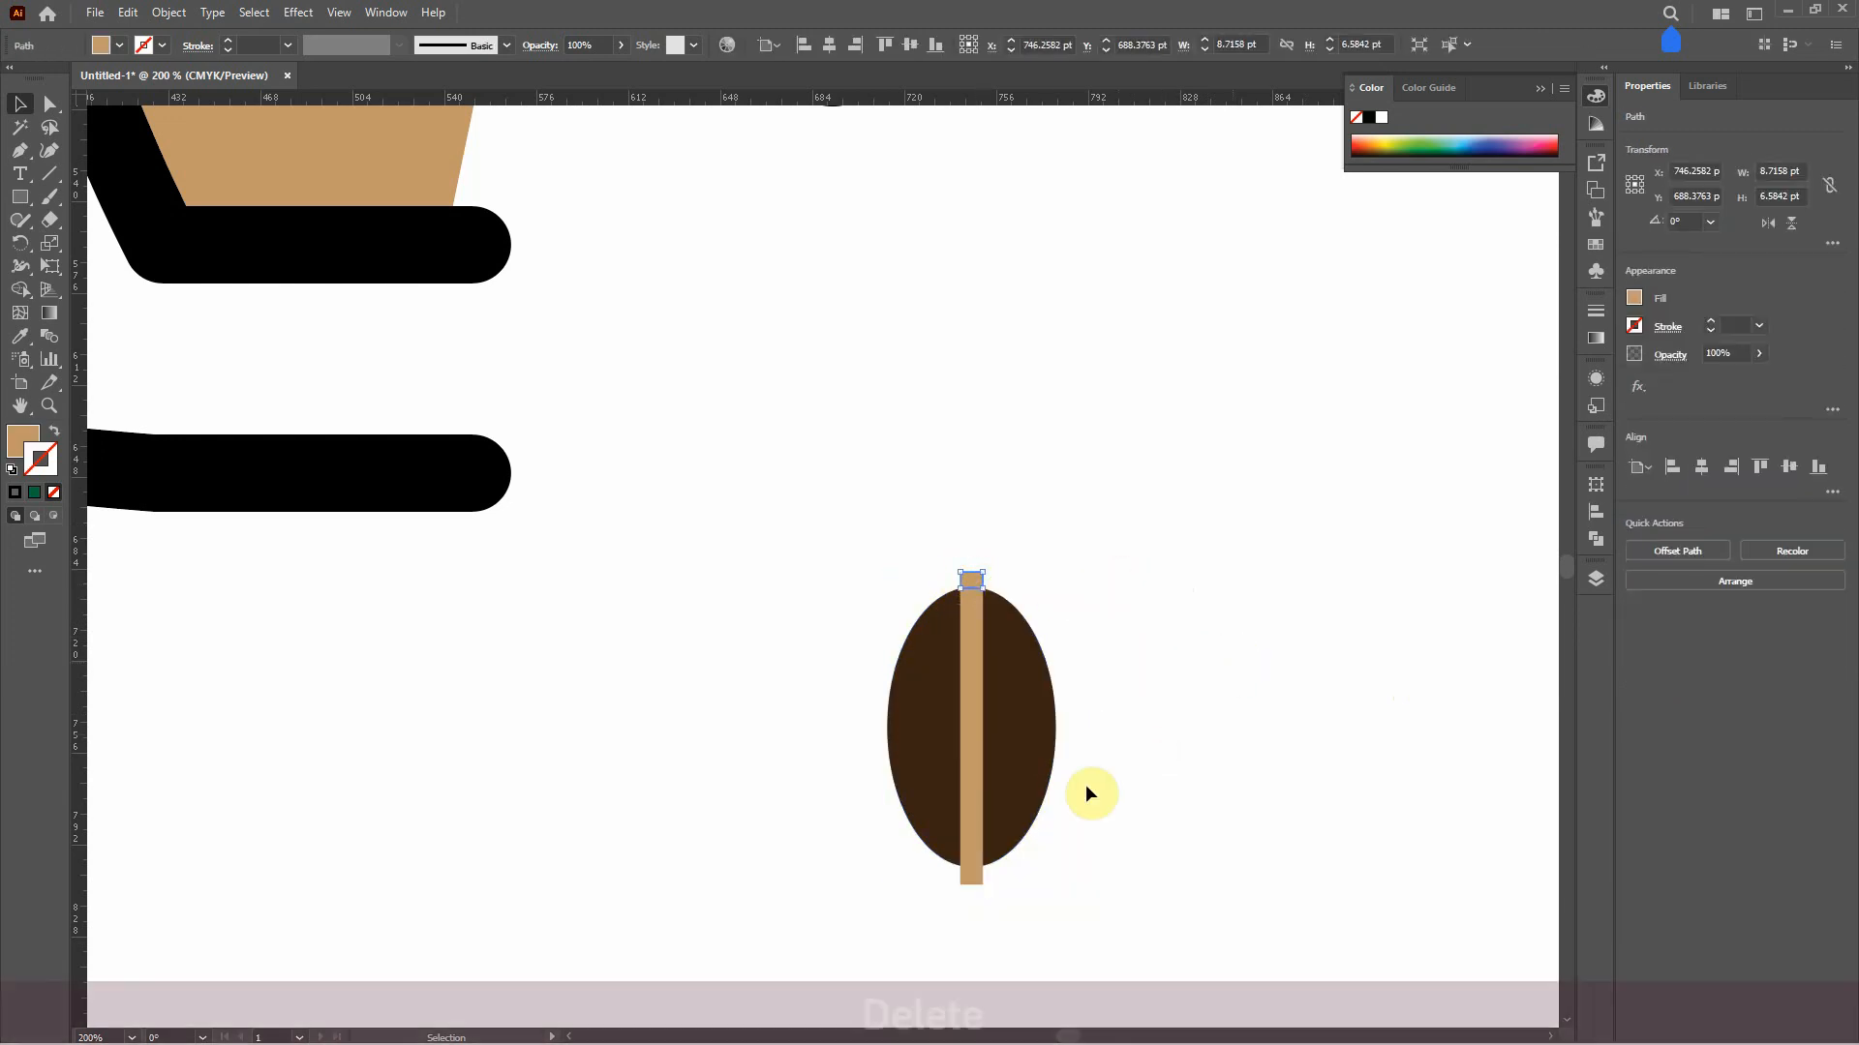
left_click(972, 881)
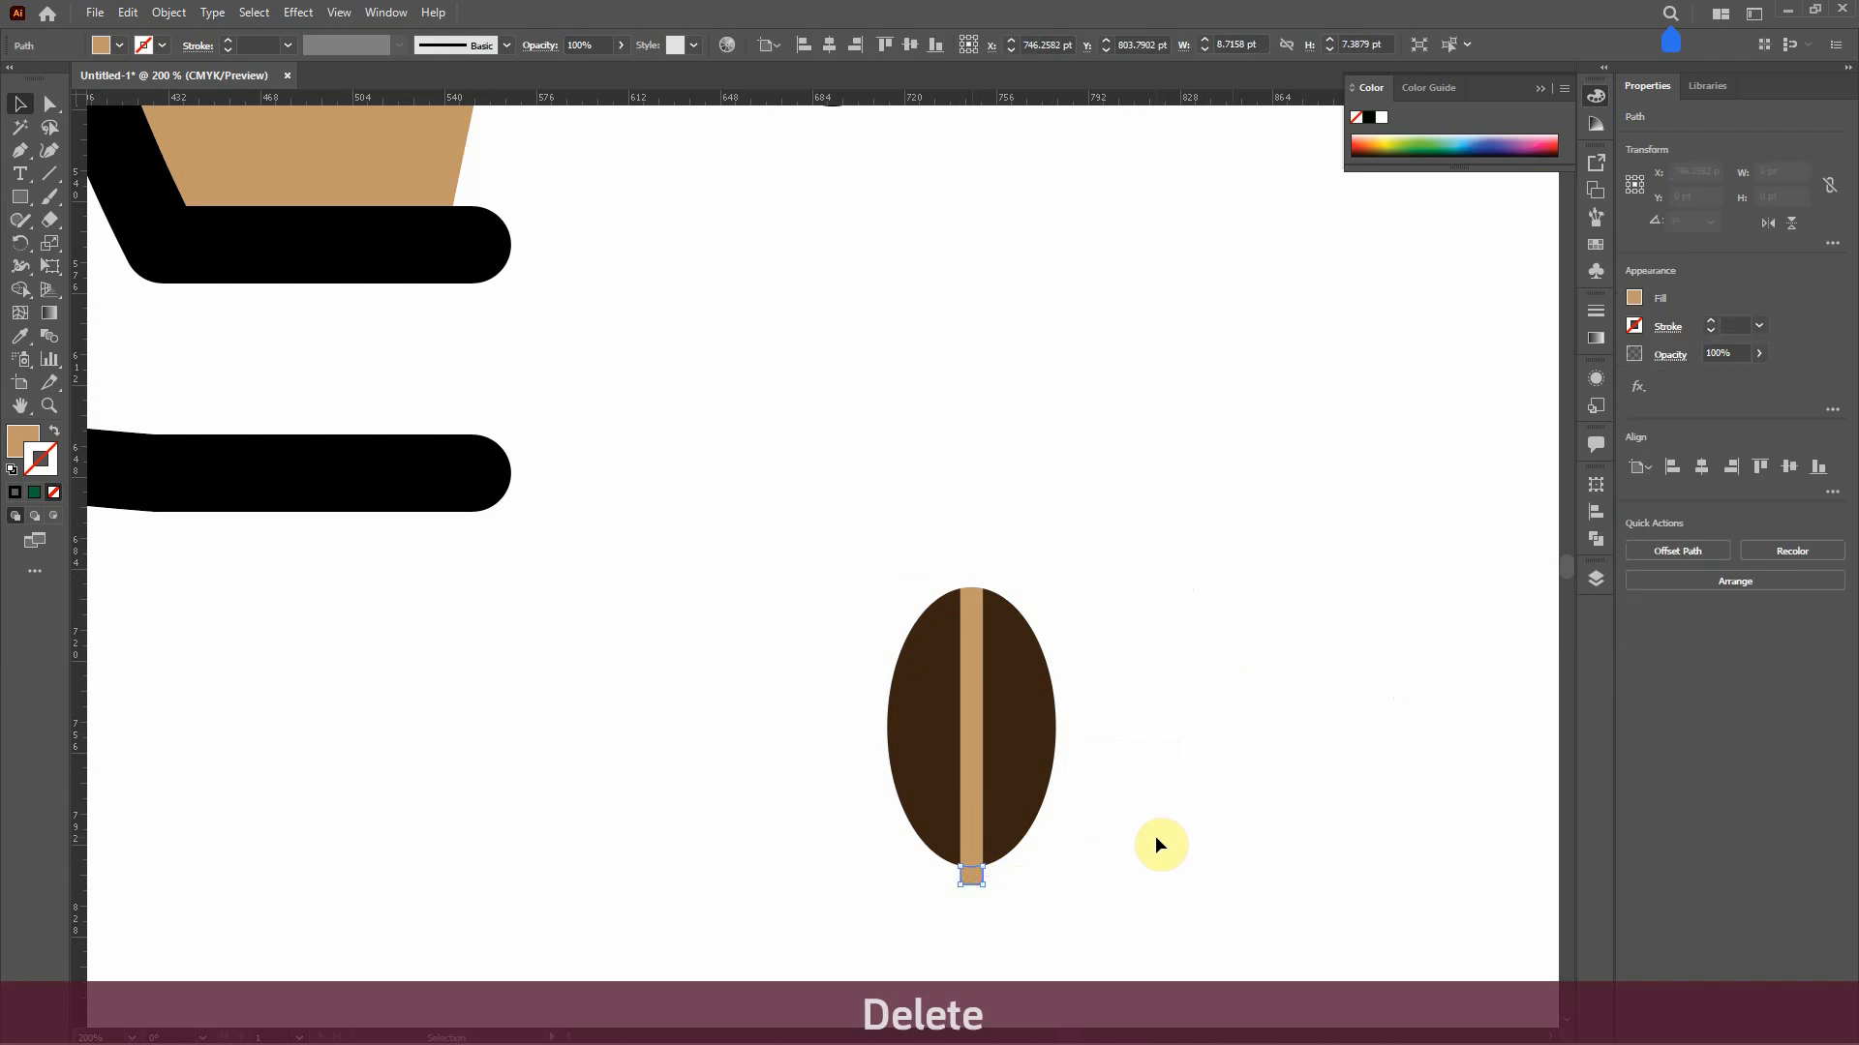
key("Delete")
- Group the two dark brown halves and the light brown centre strip into a single coffee bean
left_click(861, 535)
left_click_drag(860, 535, 1134, 892)
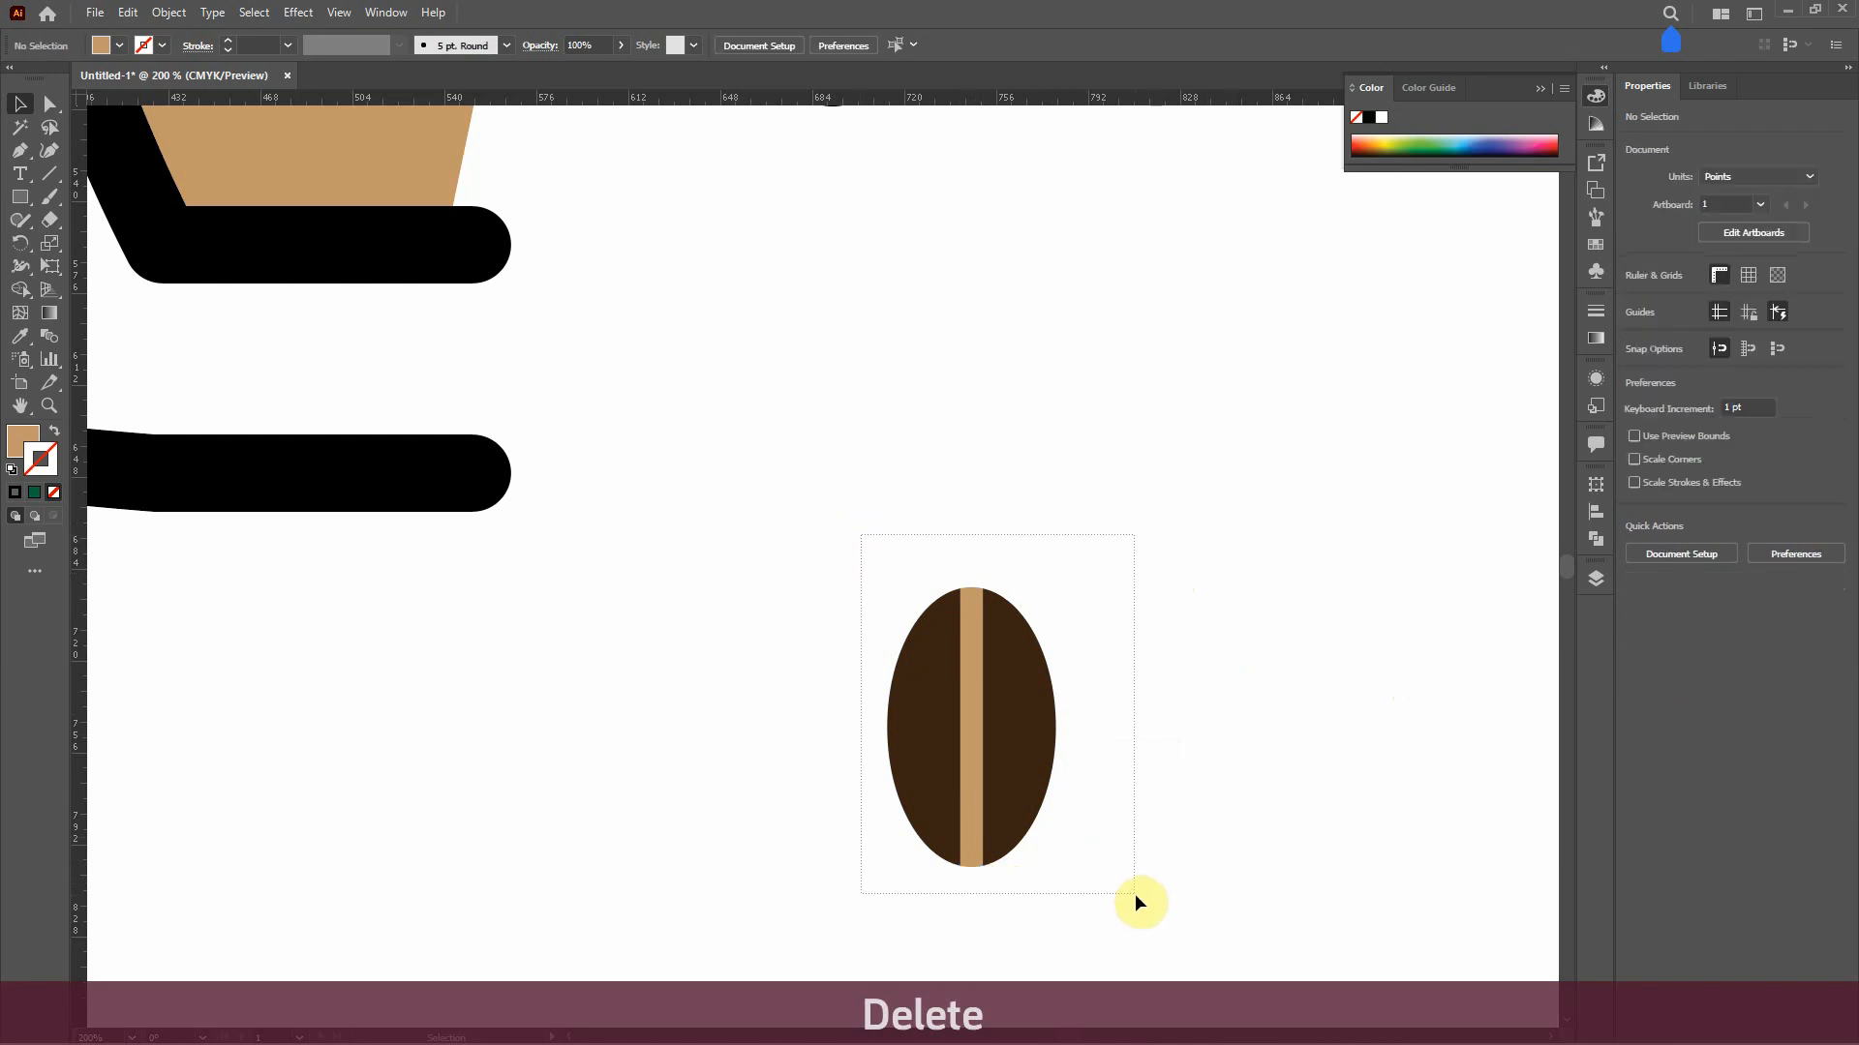
right_click(1024, 747)
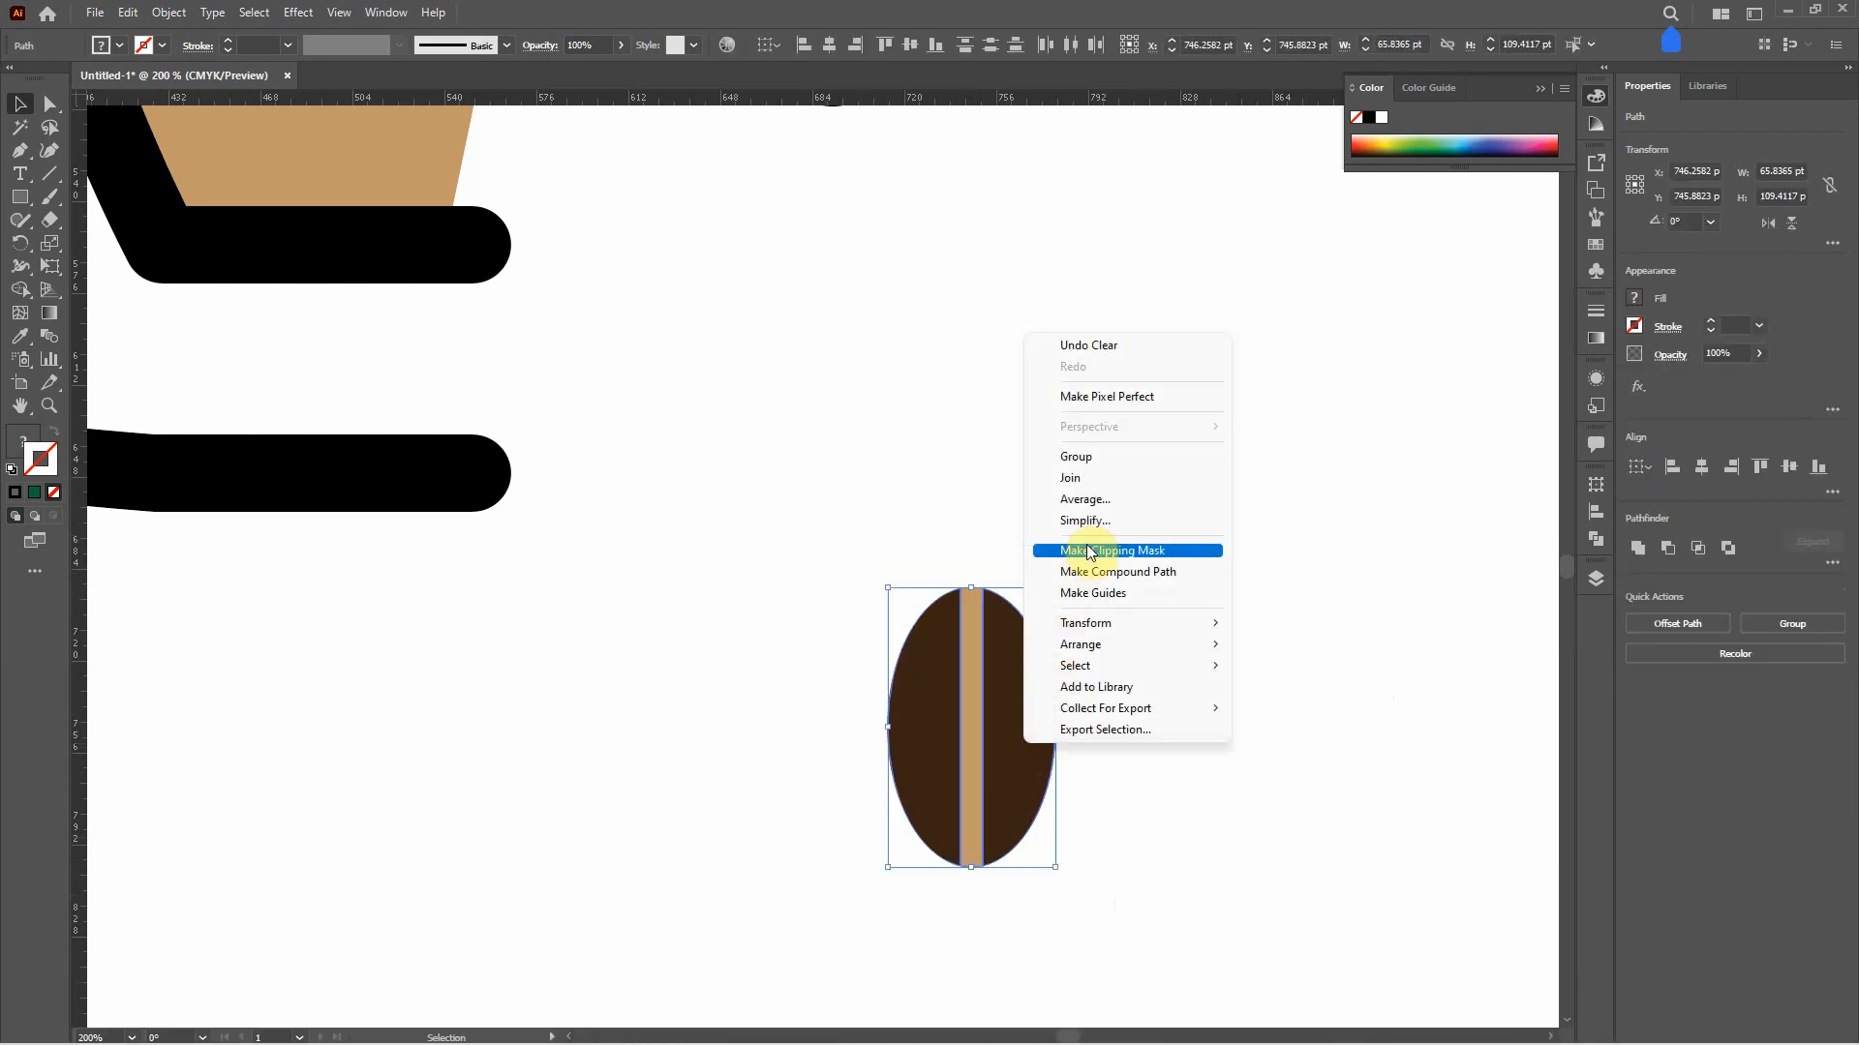
left_click(1090, 457)
left_click(1094, 678)
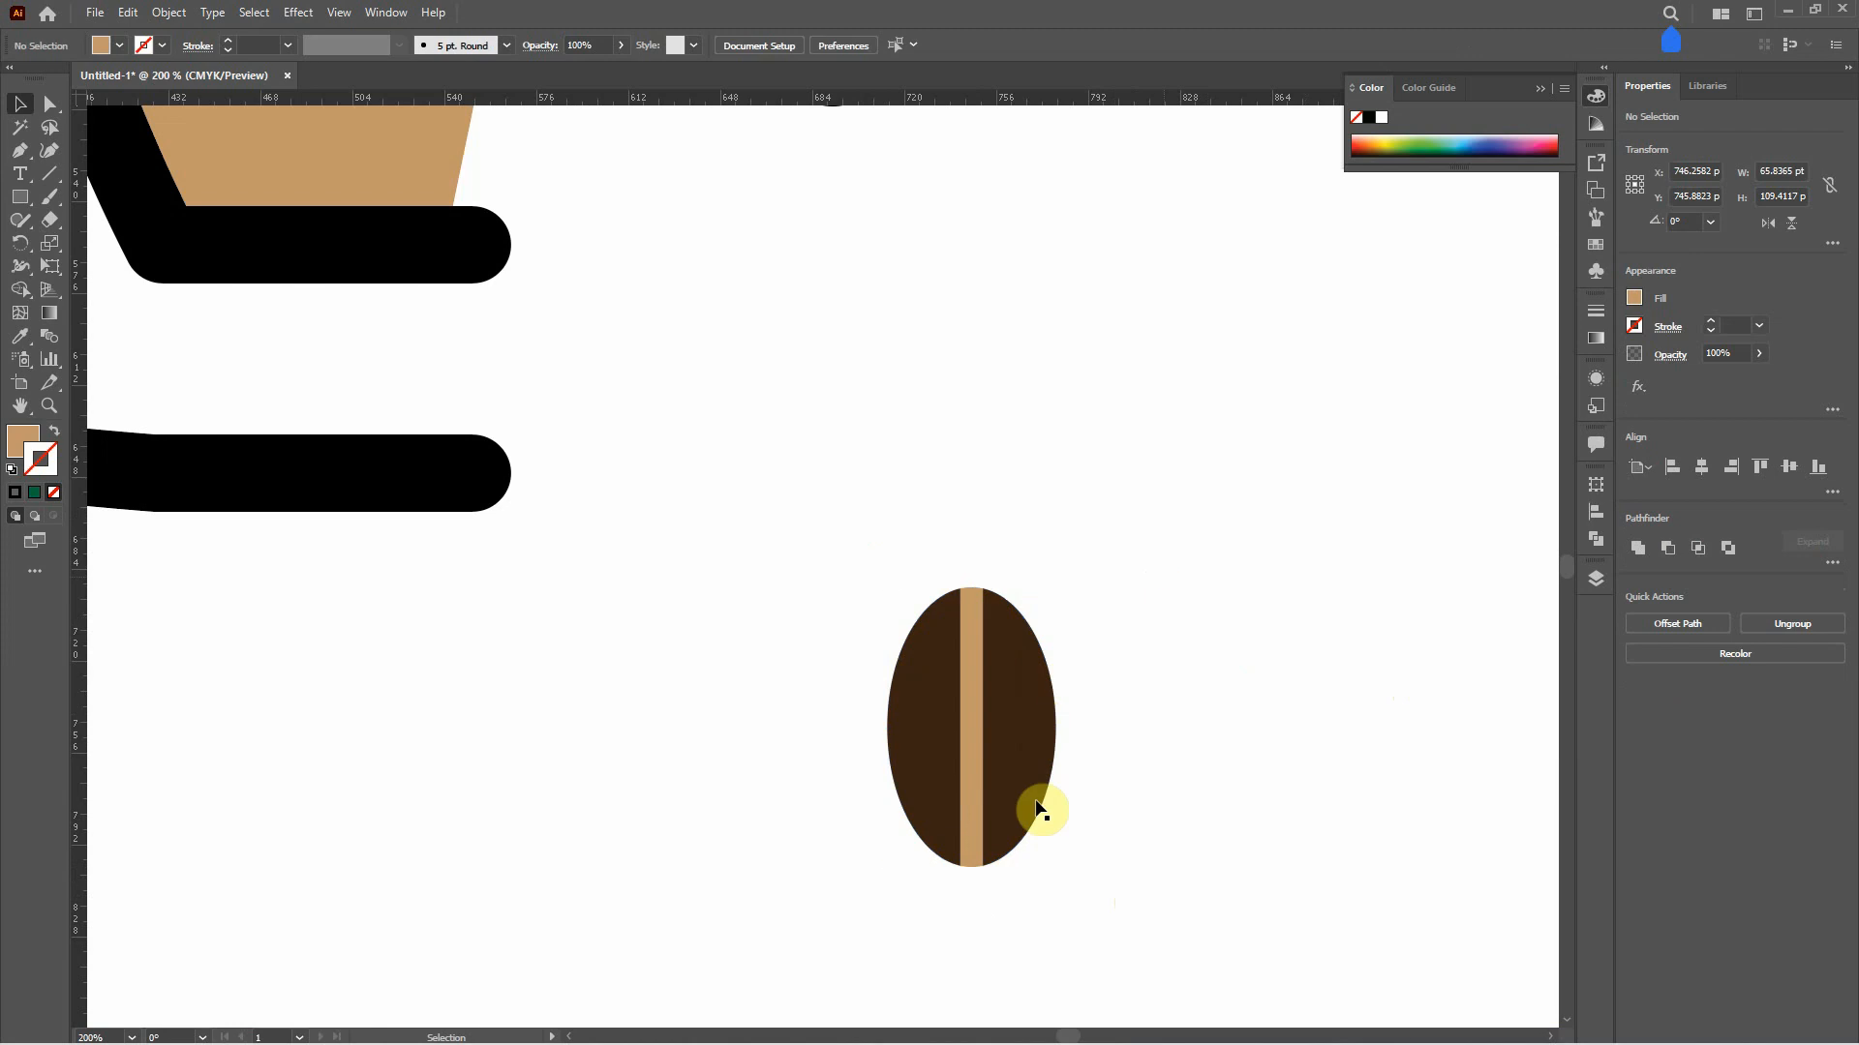
- Group the cup's black outline with the light brown coffee shape
scroll(1037, 823, "down", 3)
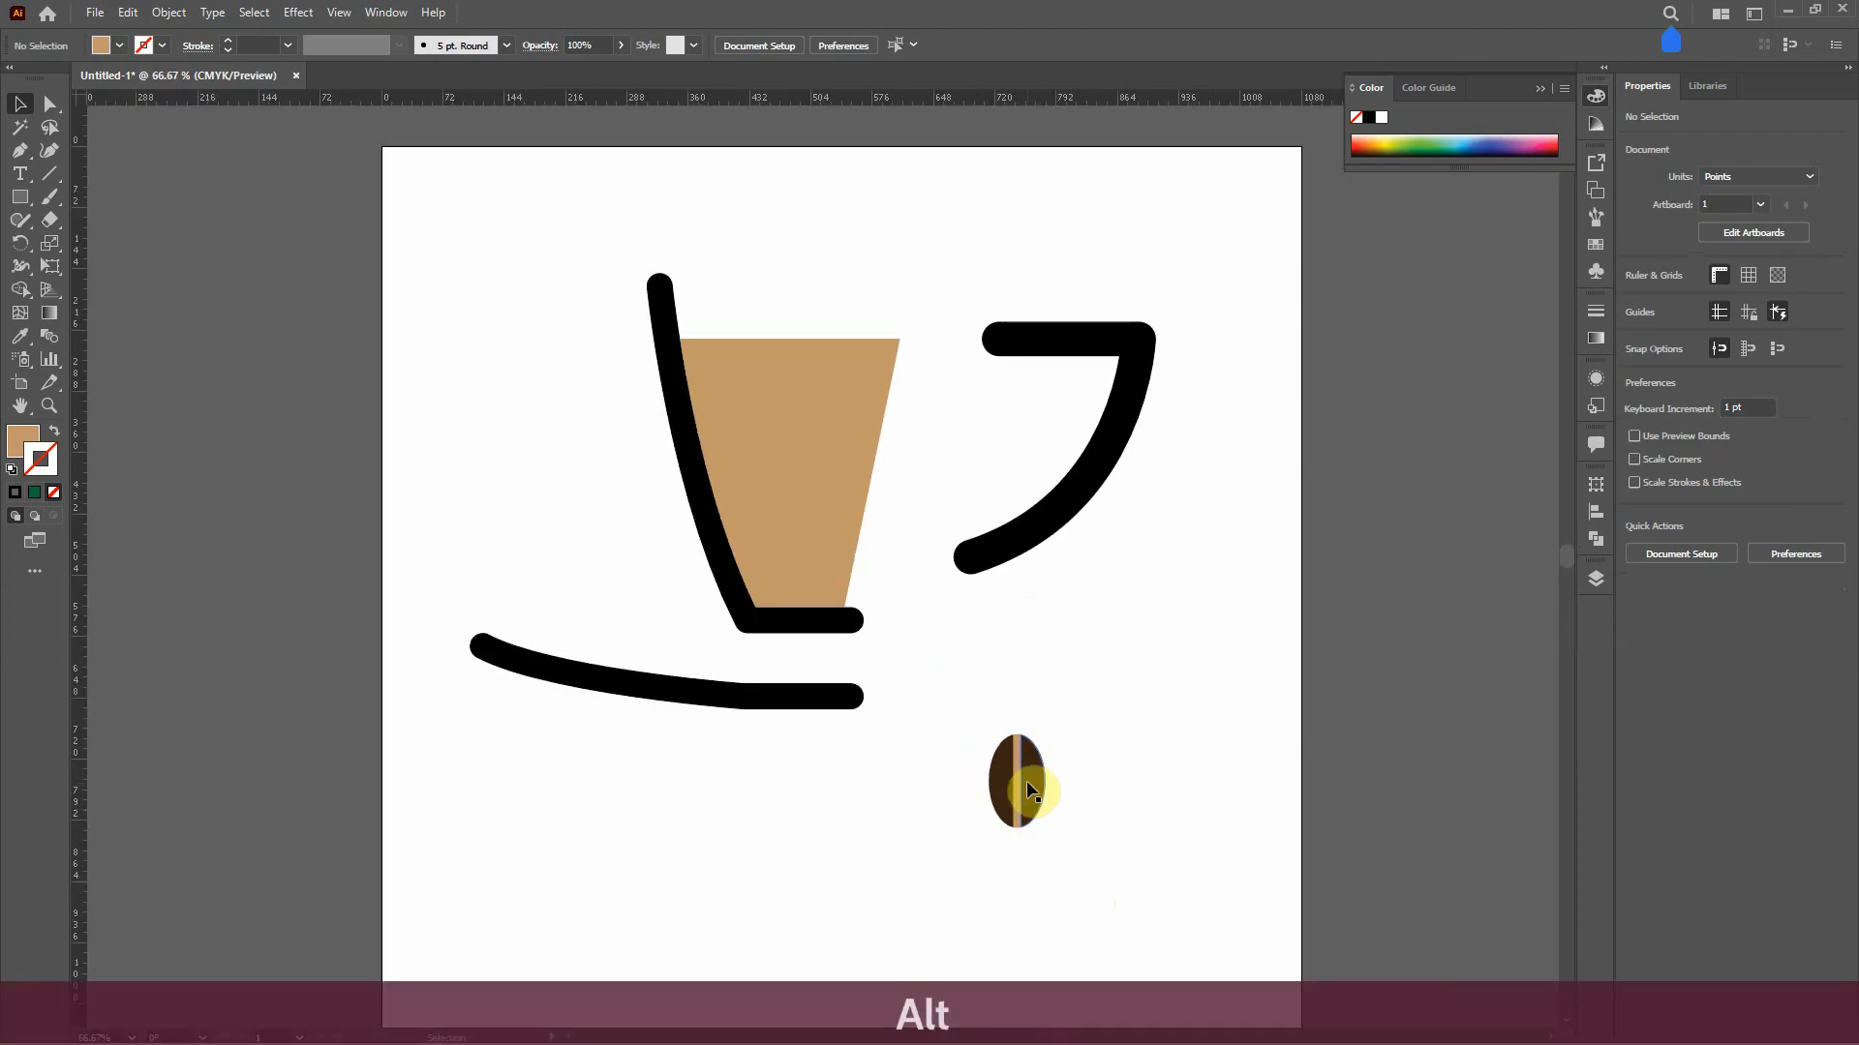
scroll(987, 806, "down", 1)
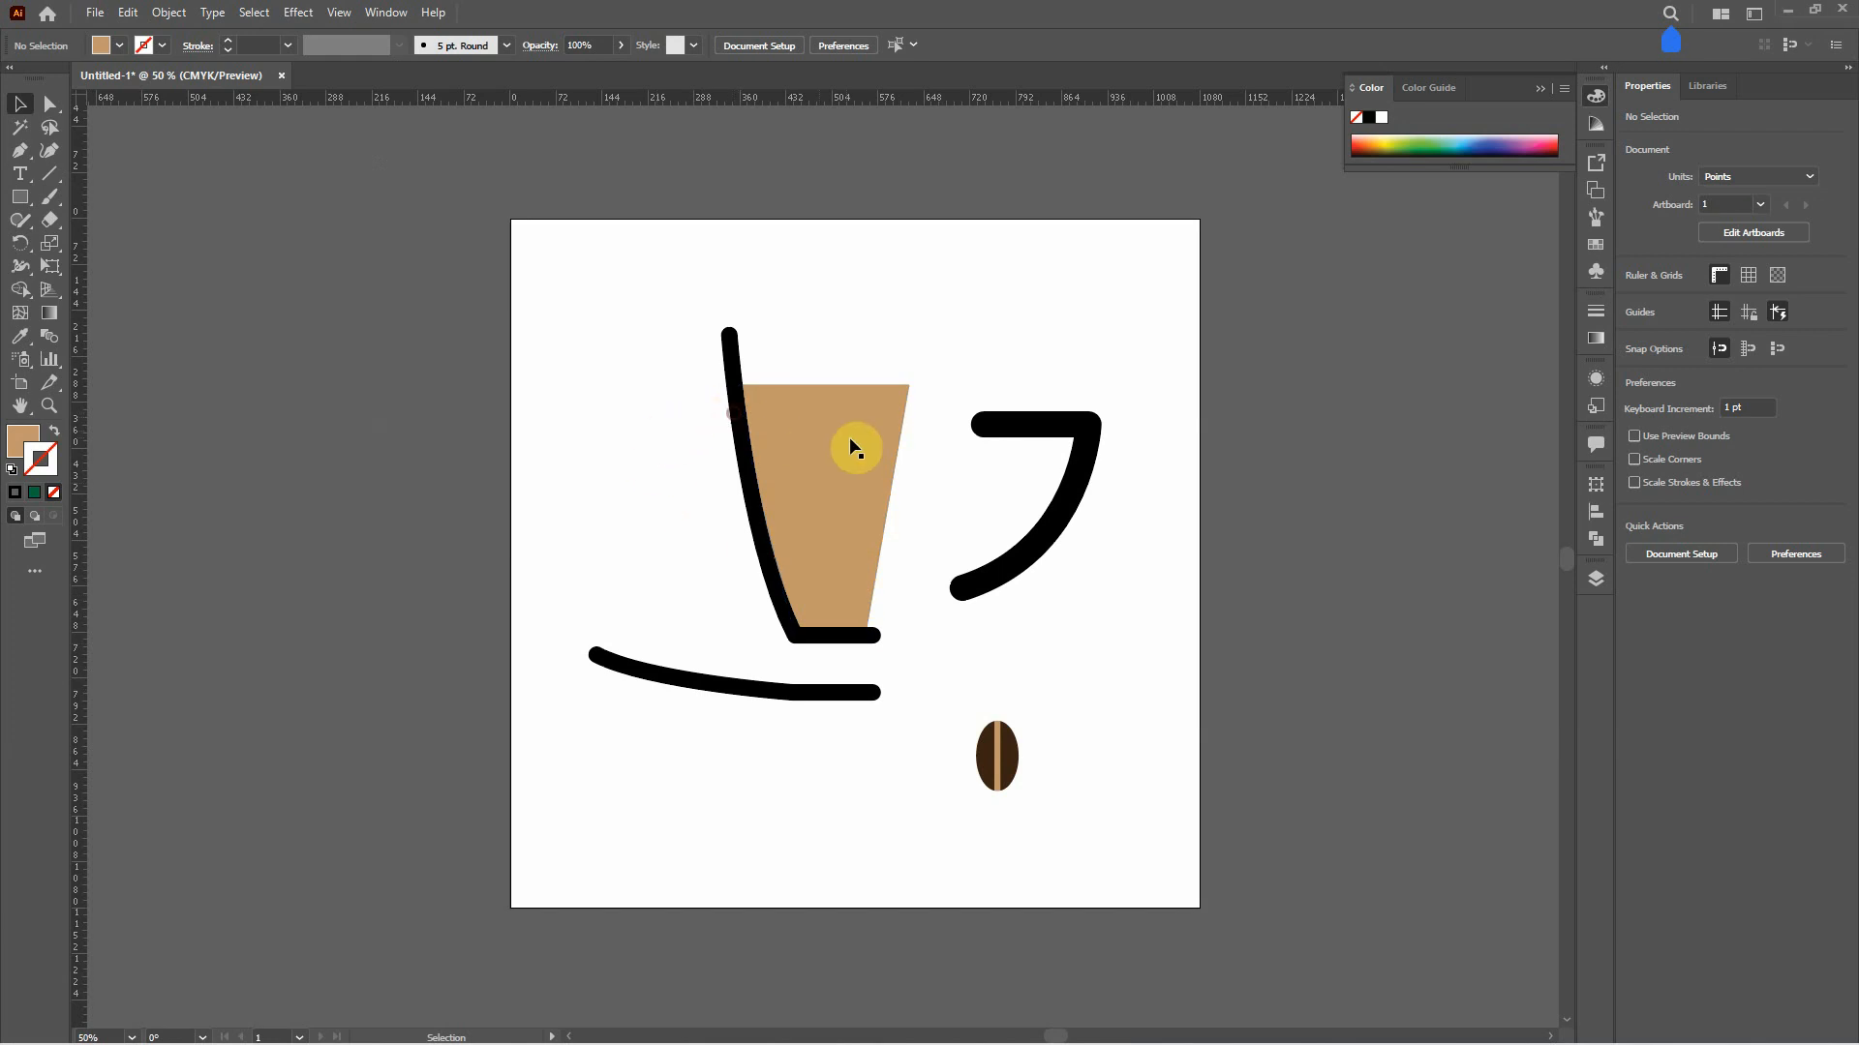
left_click(815, 438)
left_click(733, 364)
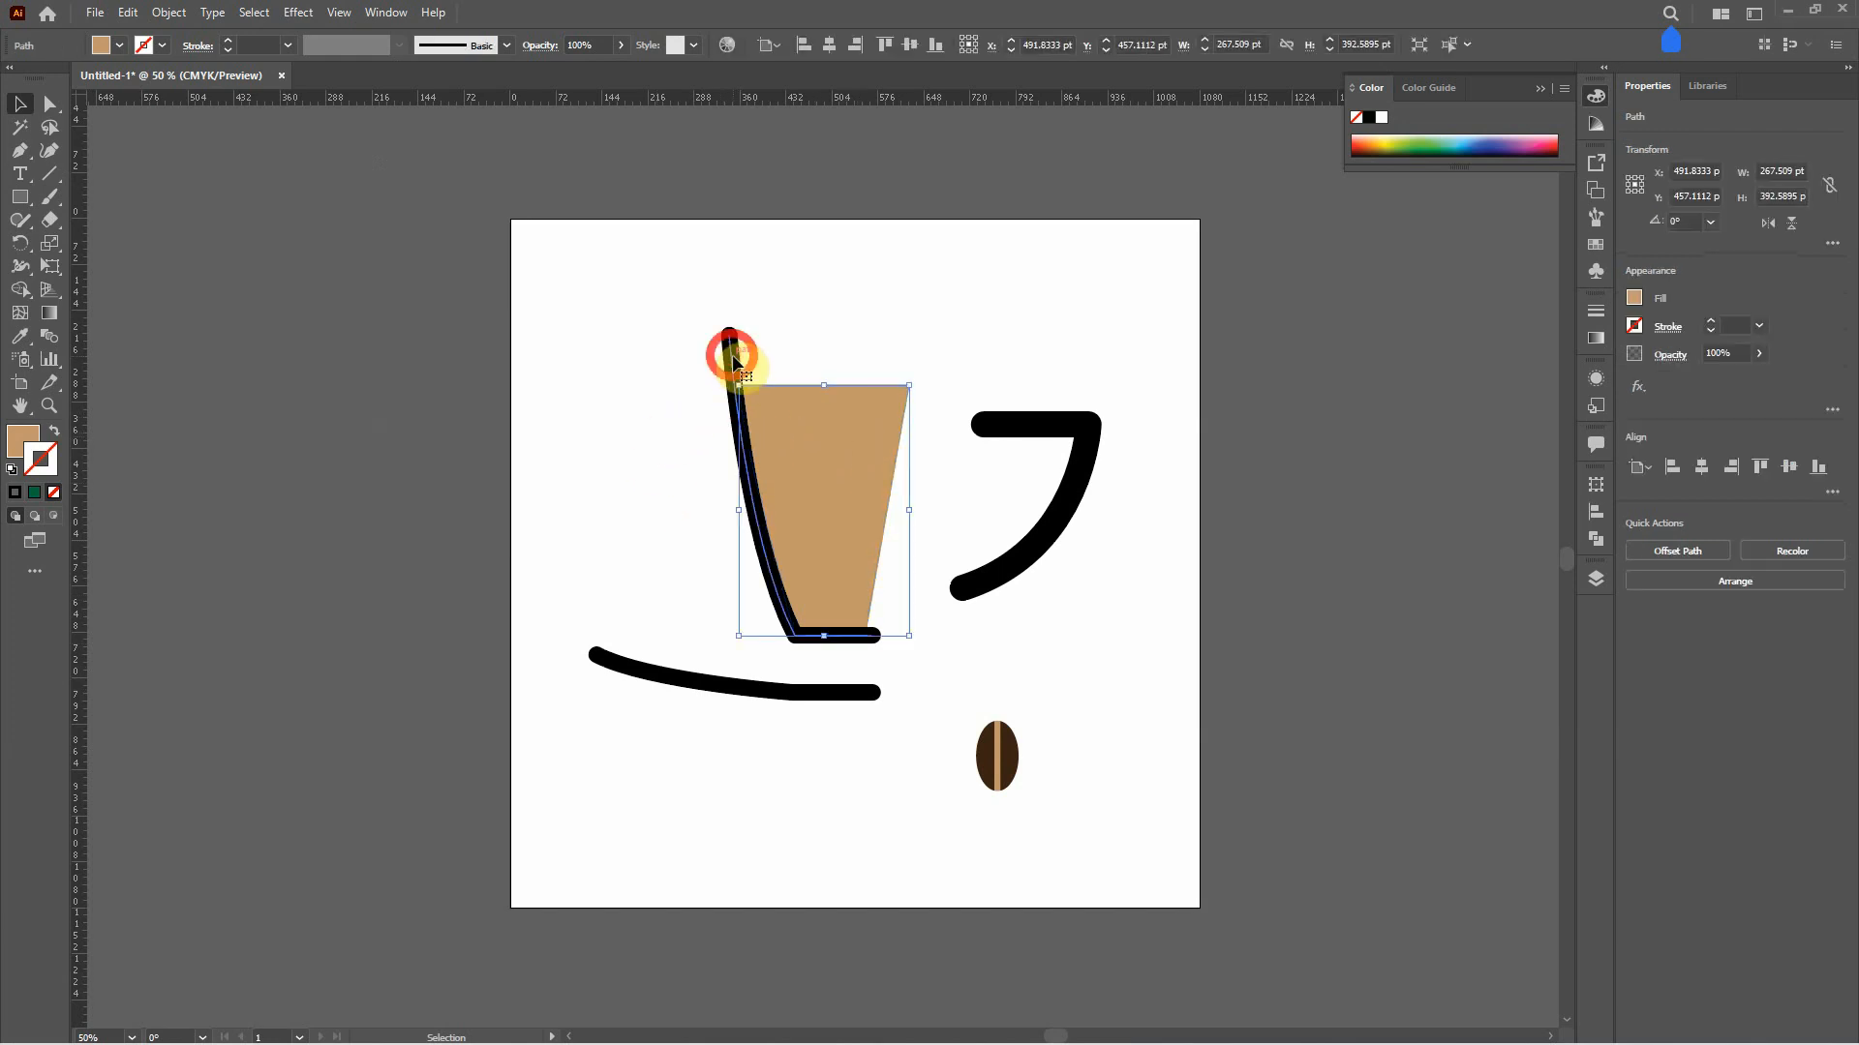
mouse_move(660, 360)
left_mouse_down()
mouse_move(809, 526)
mouse_move(850, 614)
left_mouse_up()
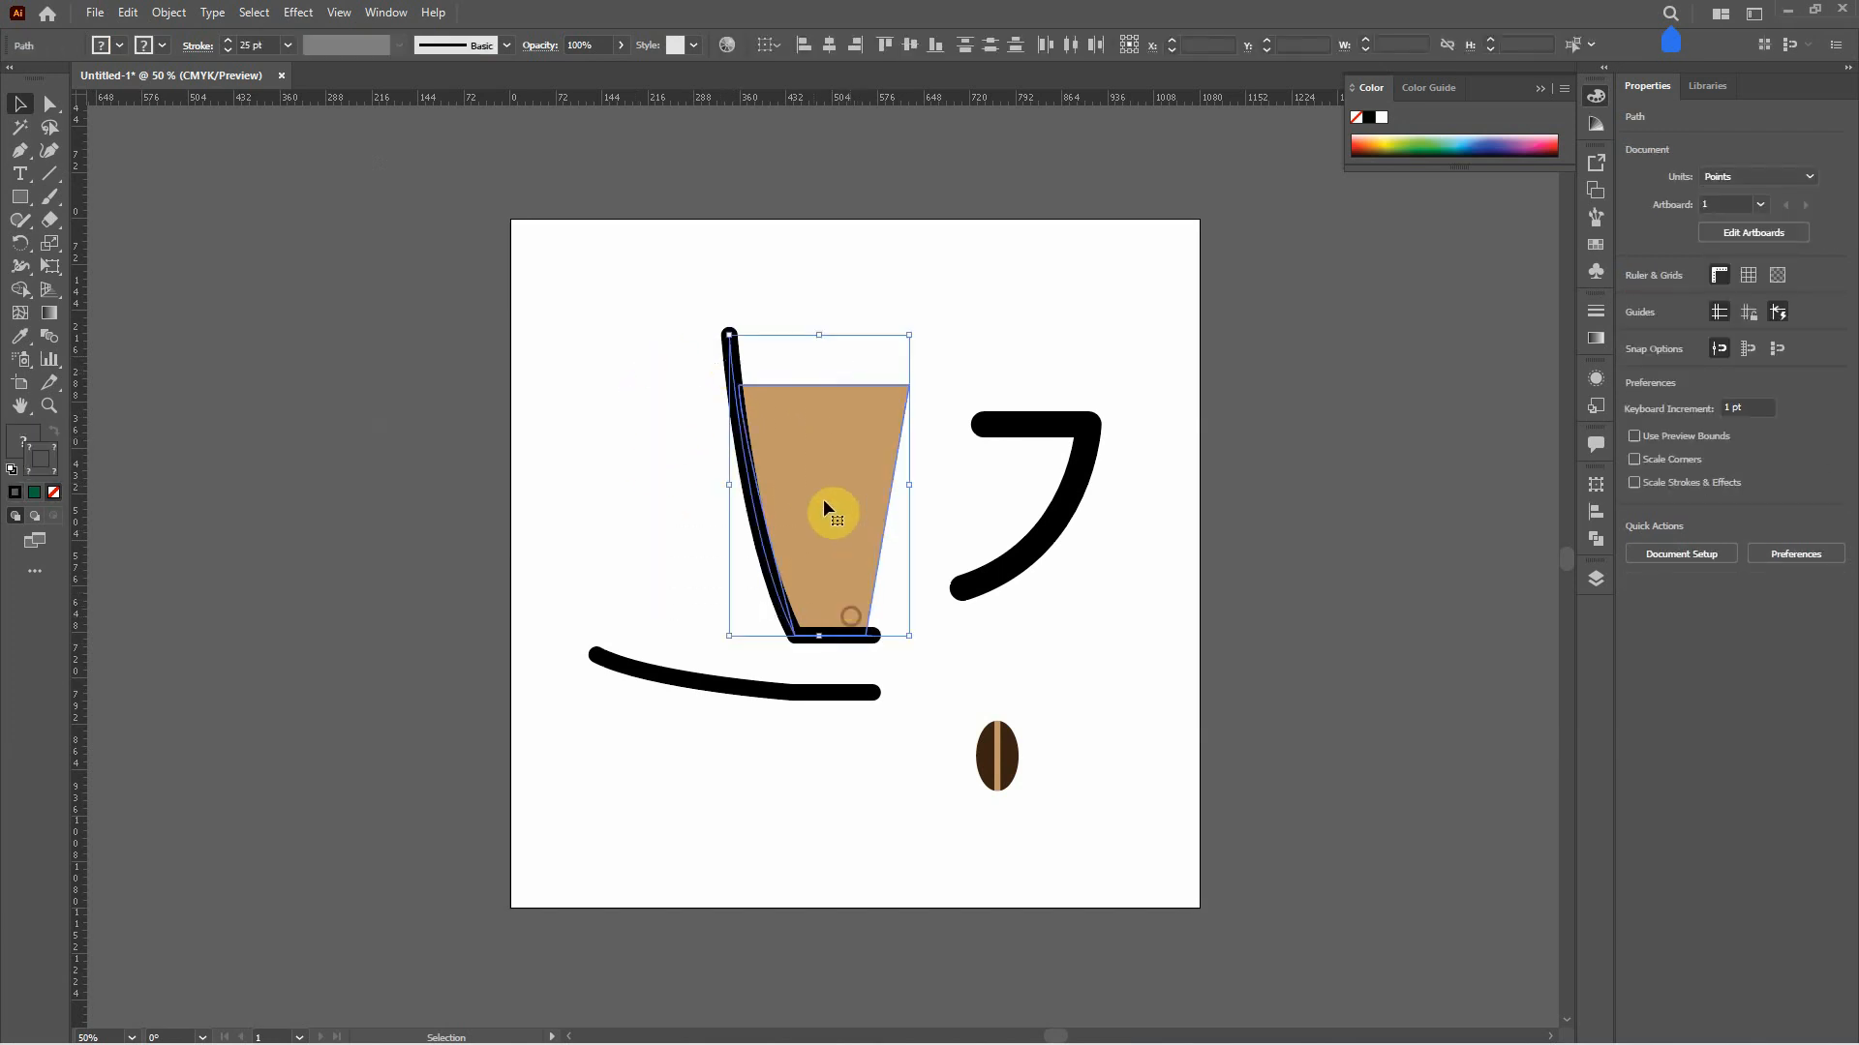
right_click(819, 437)
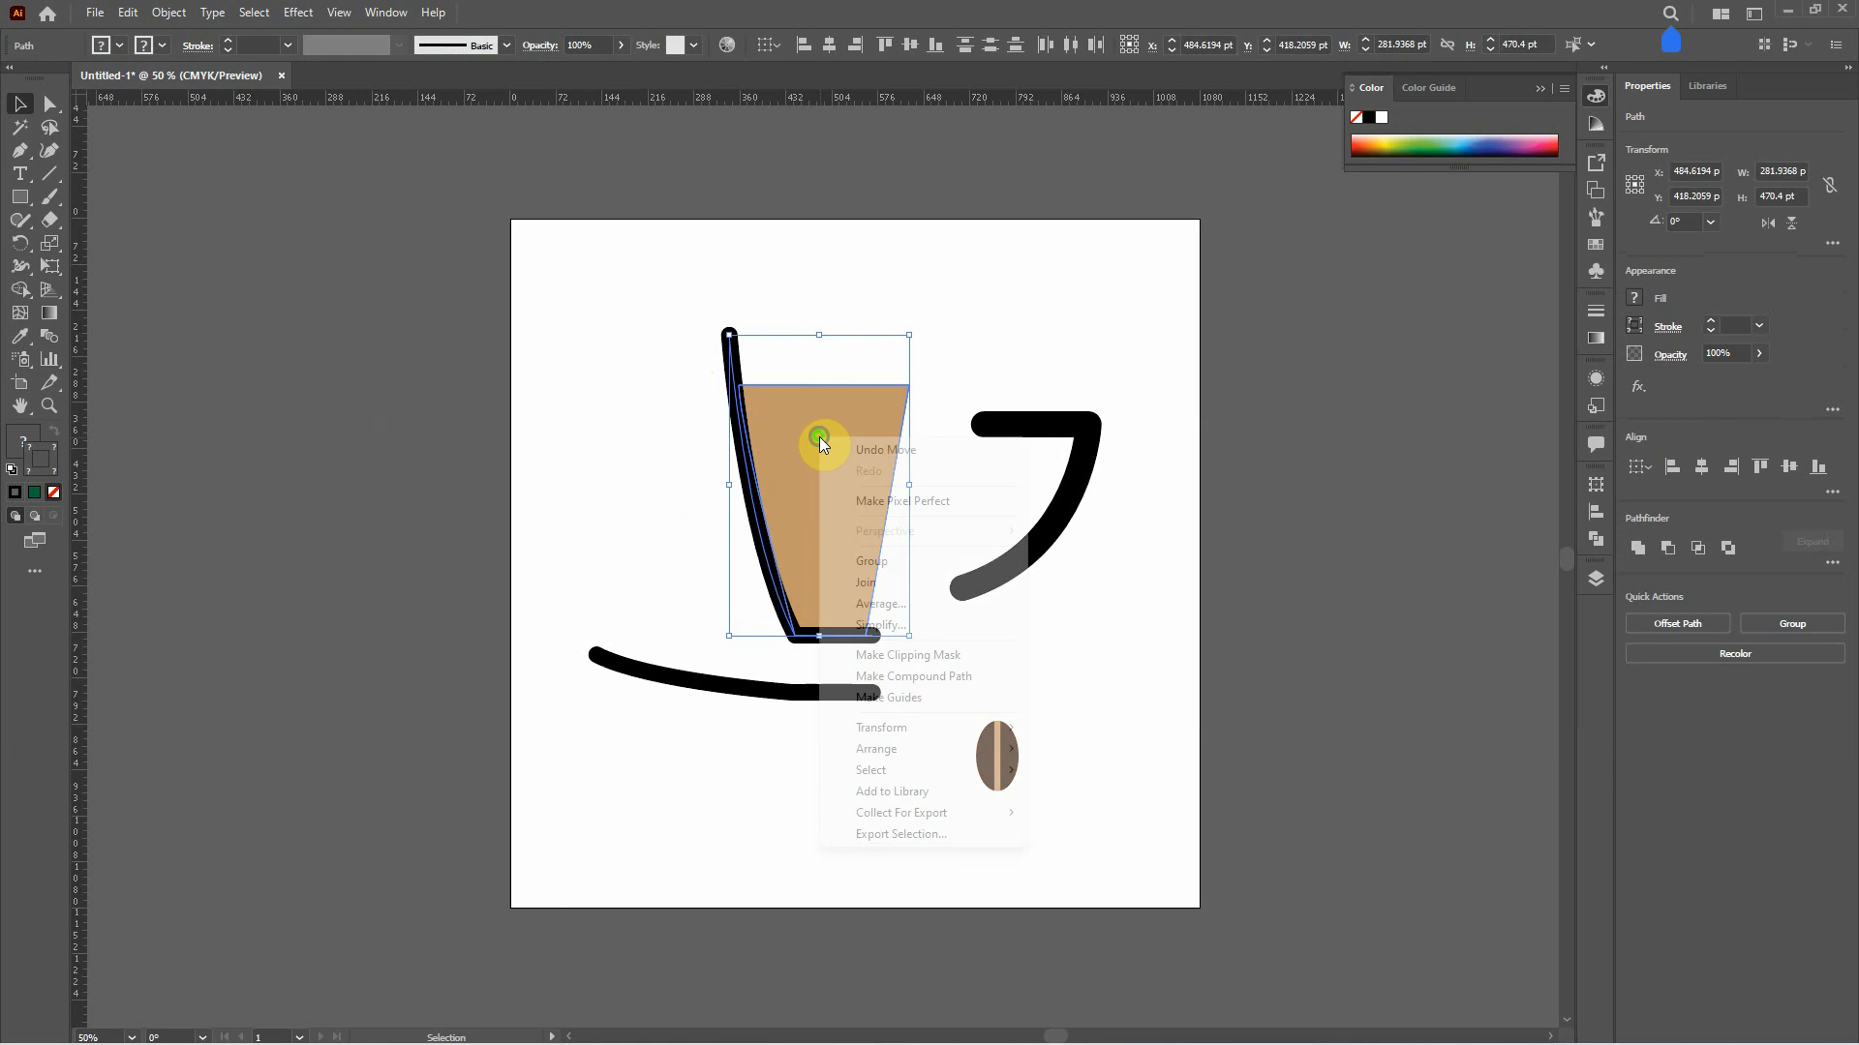
left_click(898, 566)
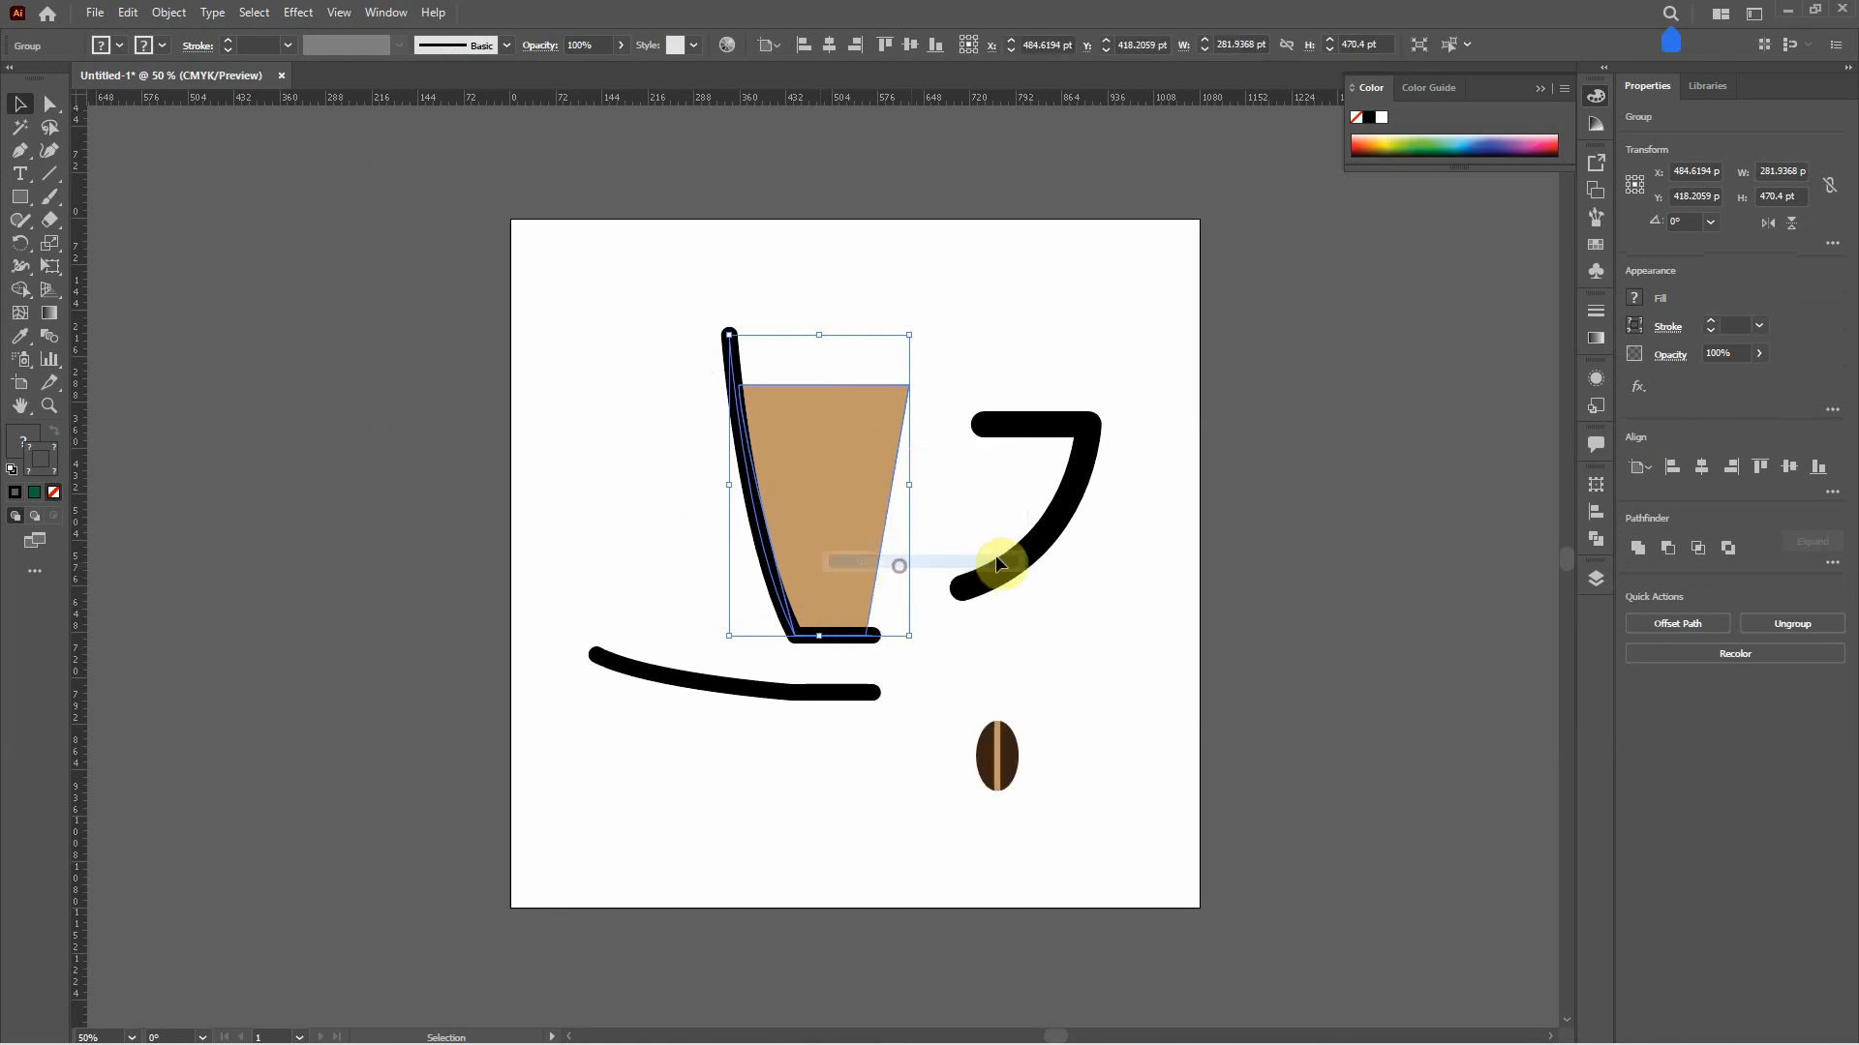
- Round the handle's sharp upper corner to a radius of about 52 pt
left_click(1094, 478)
left_click(1082, 473)
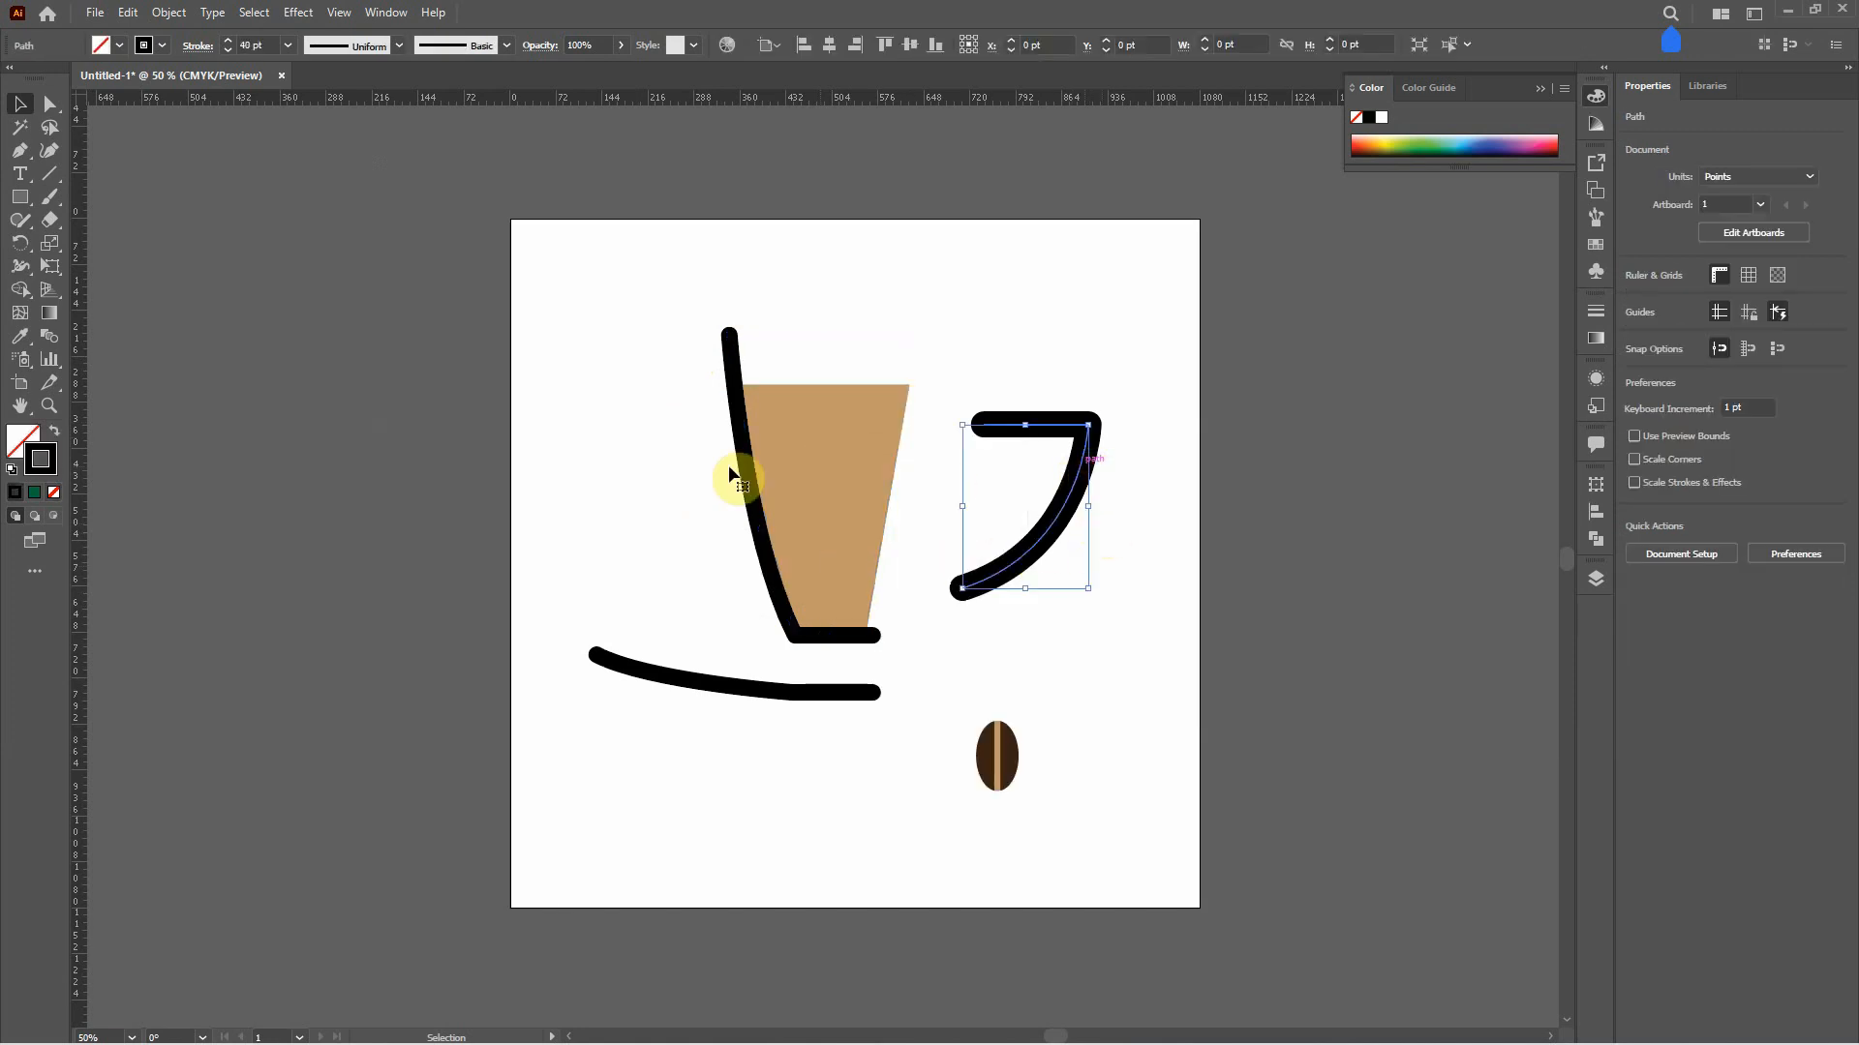
left_click(51, 104)
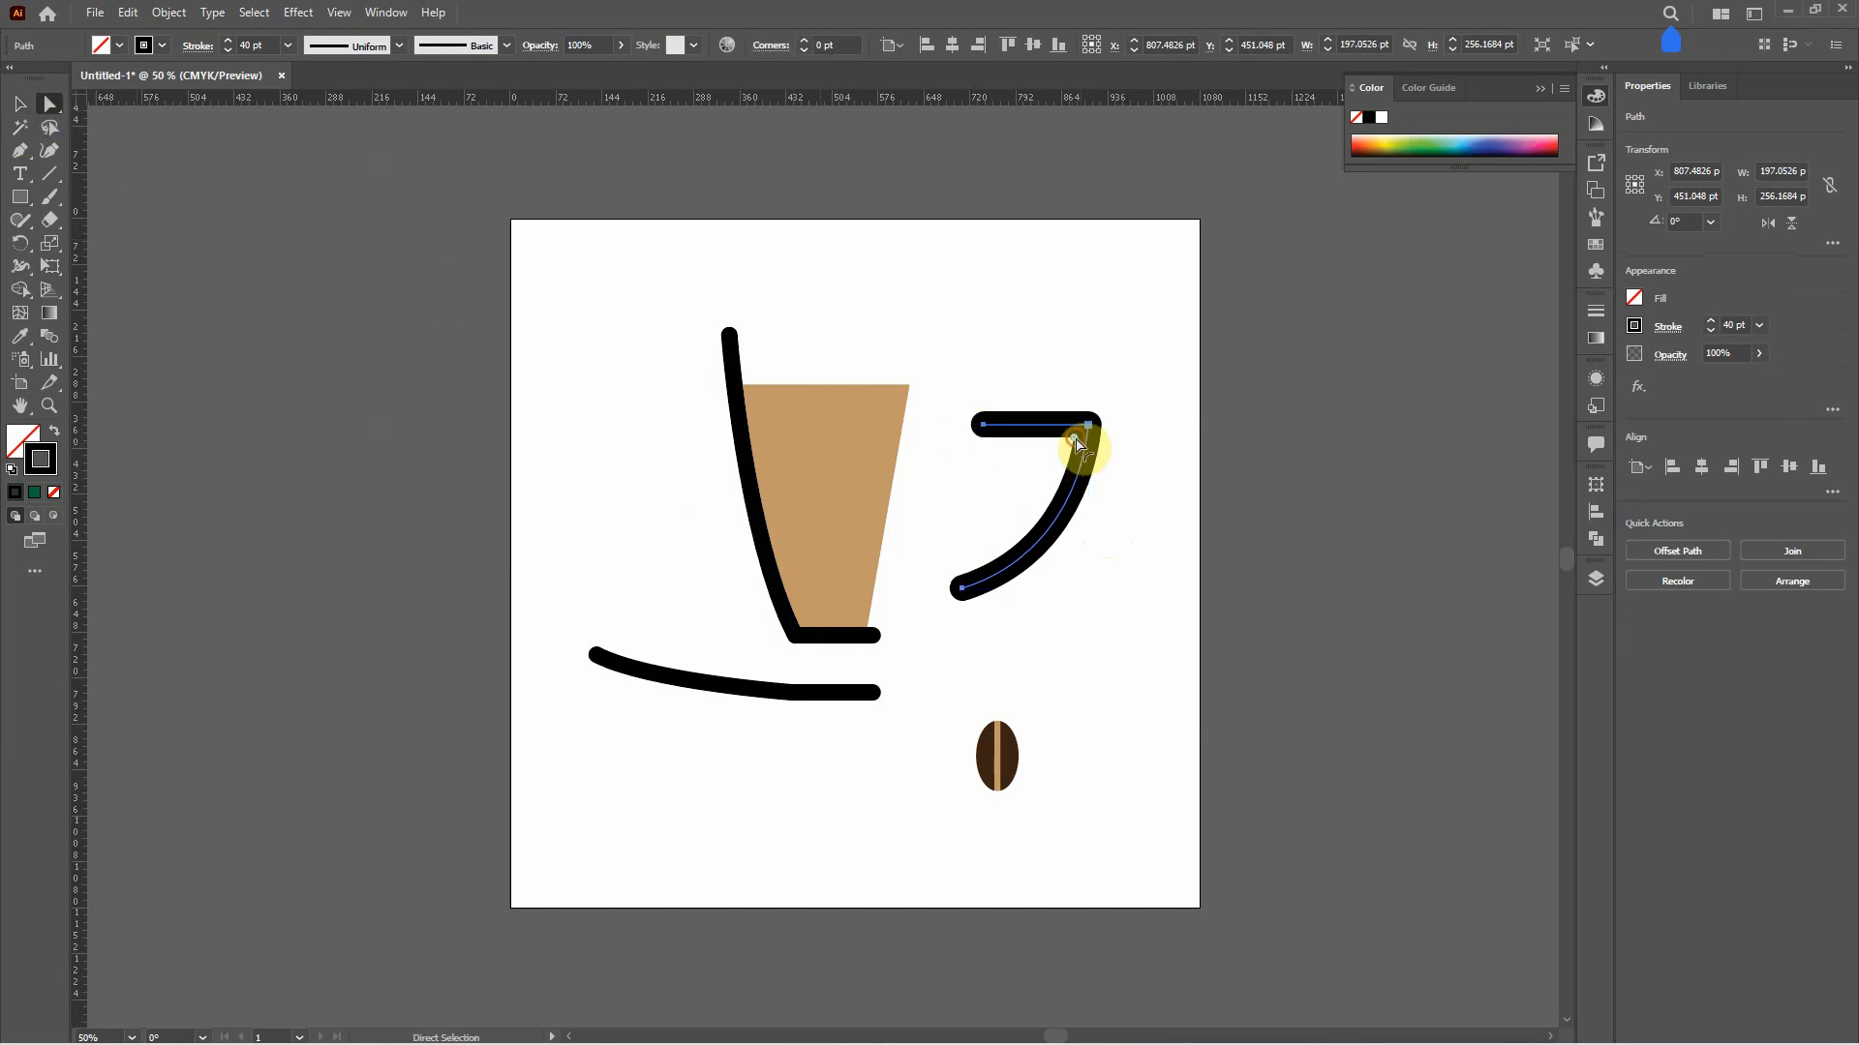
left_click_drag(1077, 443, 1048, 461)
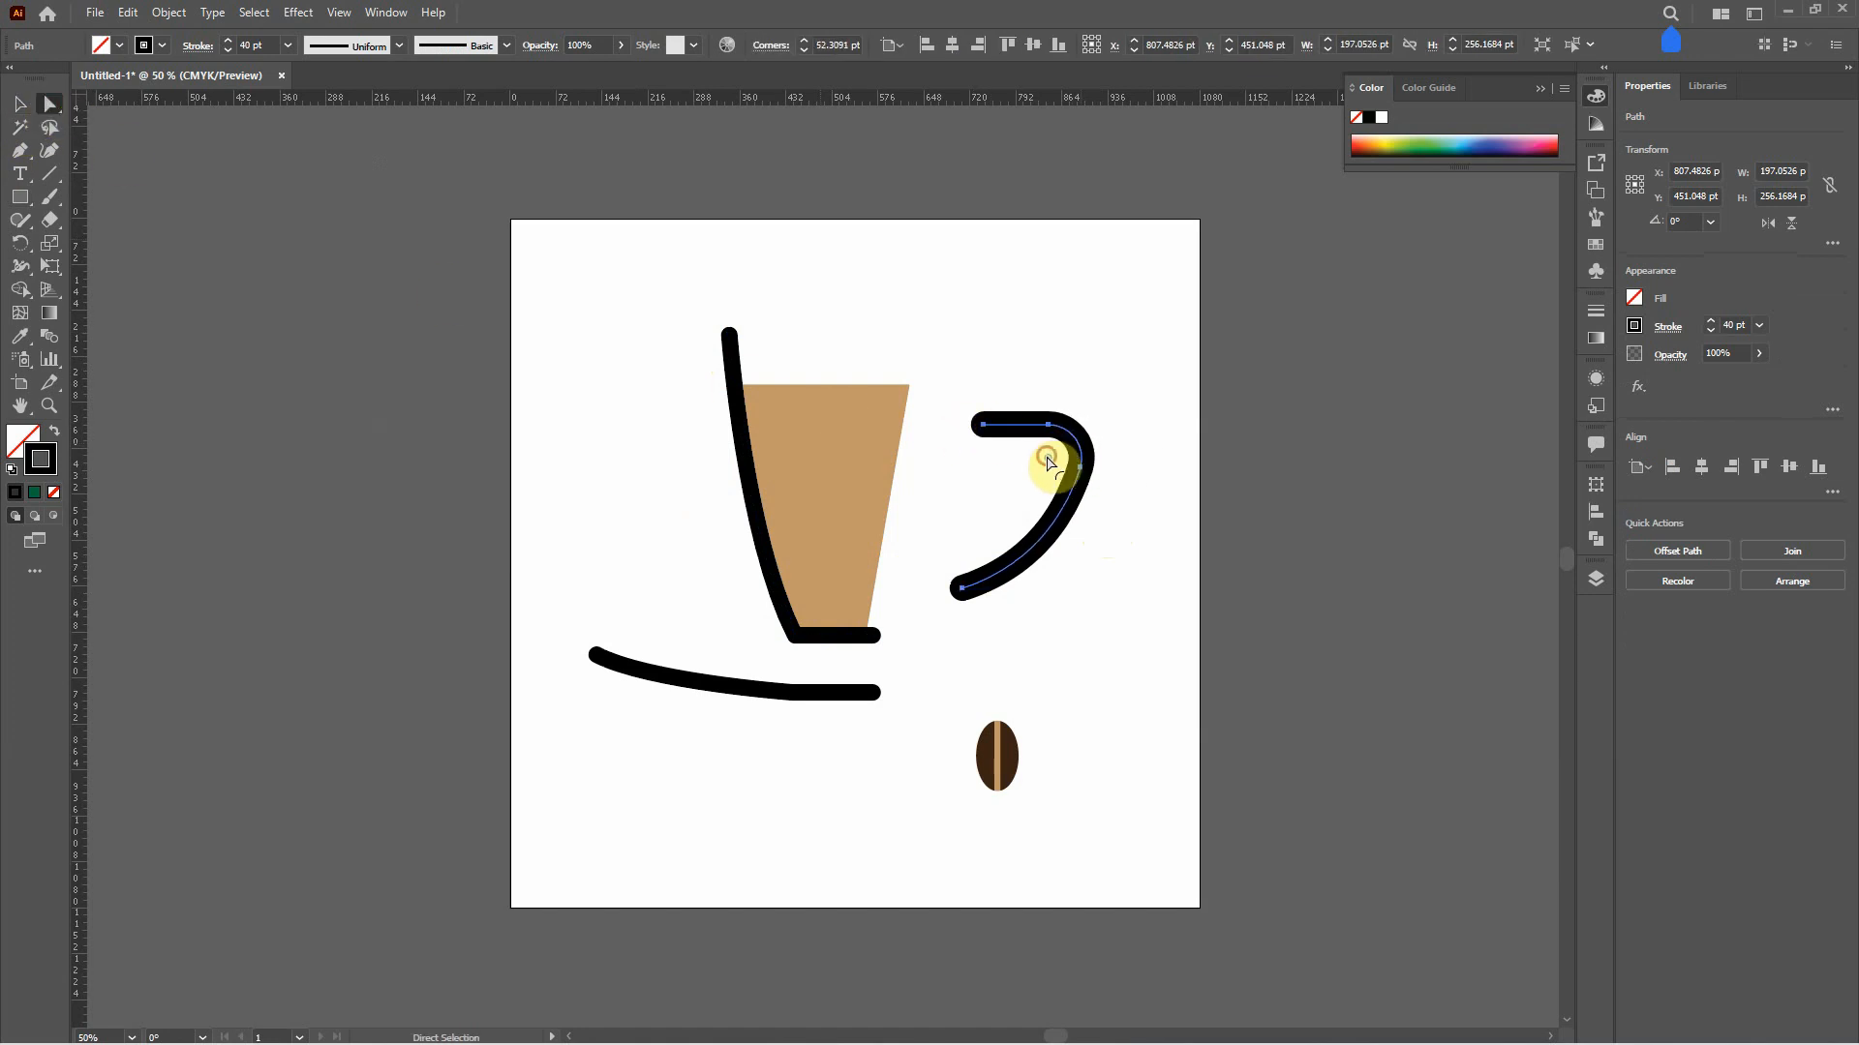
left_click(20, 103)
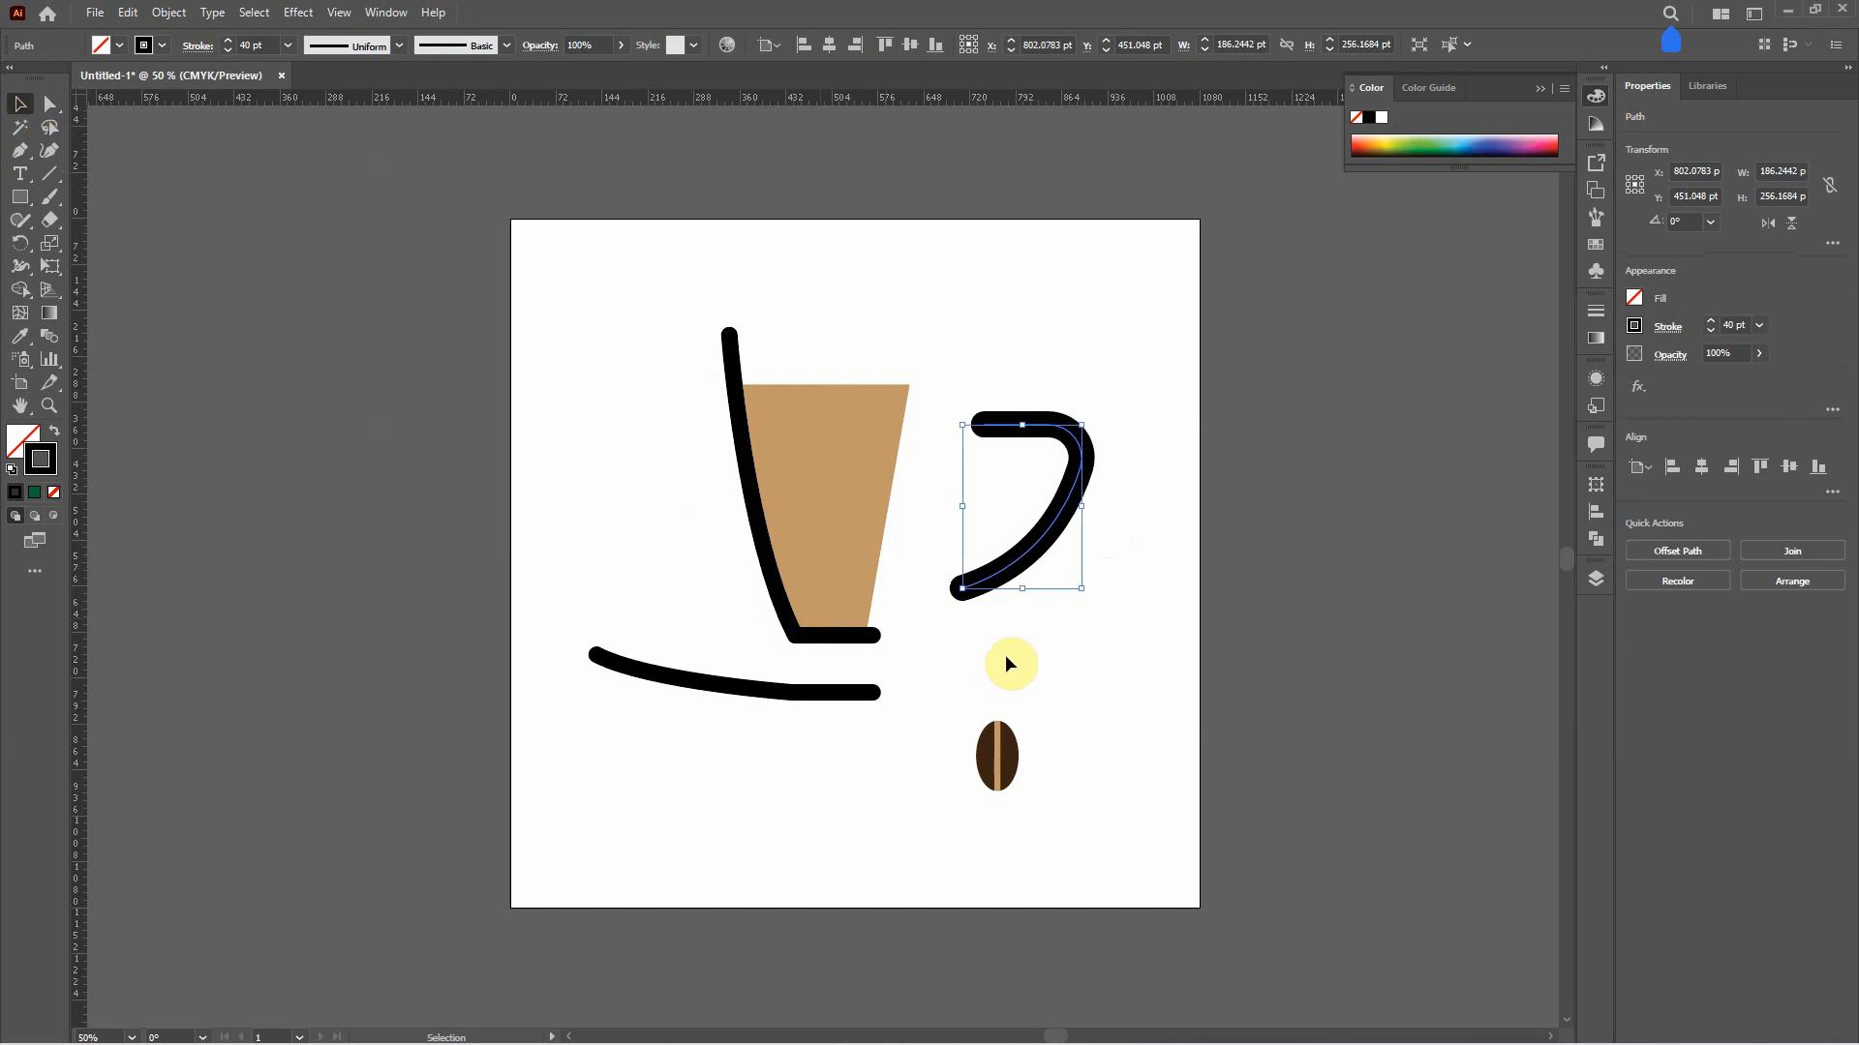
left_click(1132, 675)
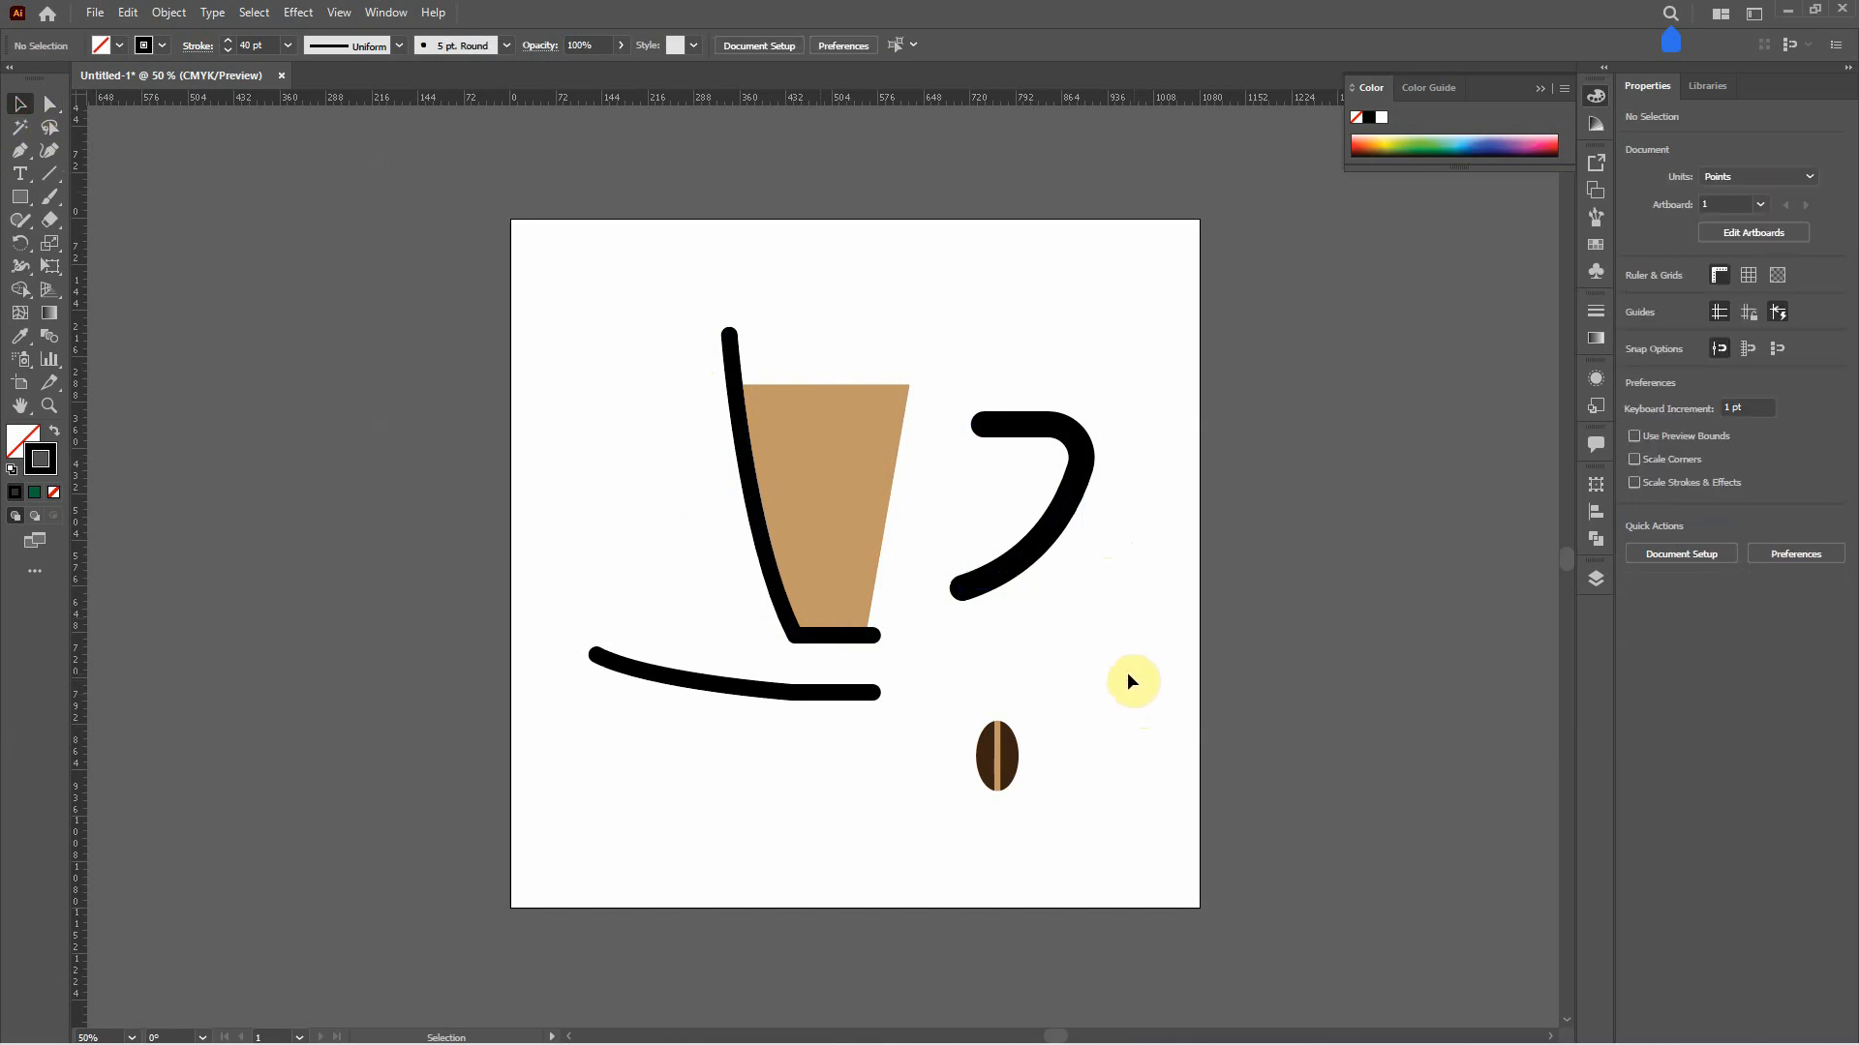
- Apply a 360° 3D Revolve to the cup and coffee group, with the offset direction from the Right Edge
left_click(386, 14)
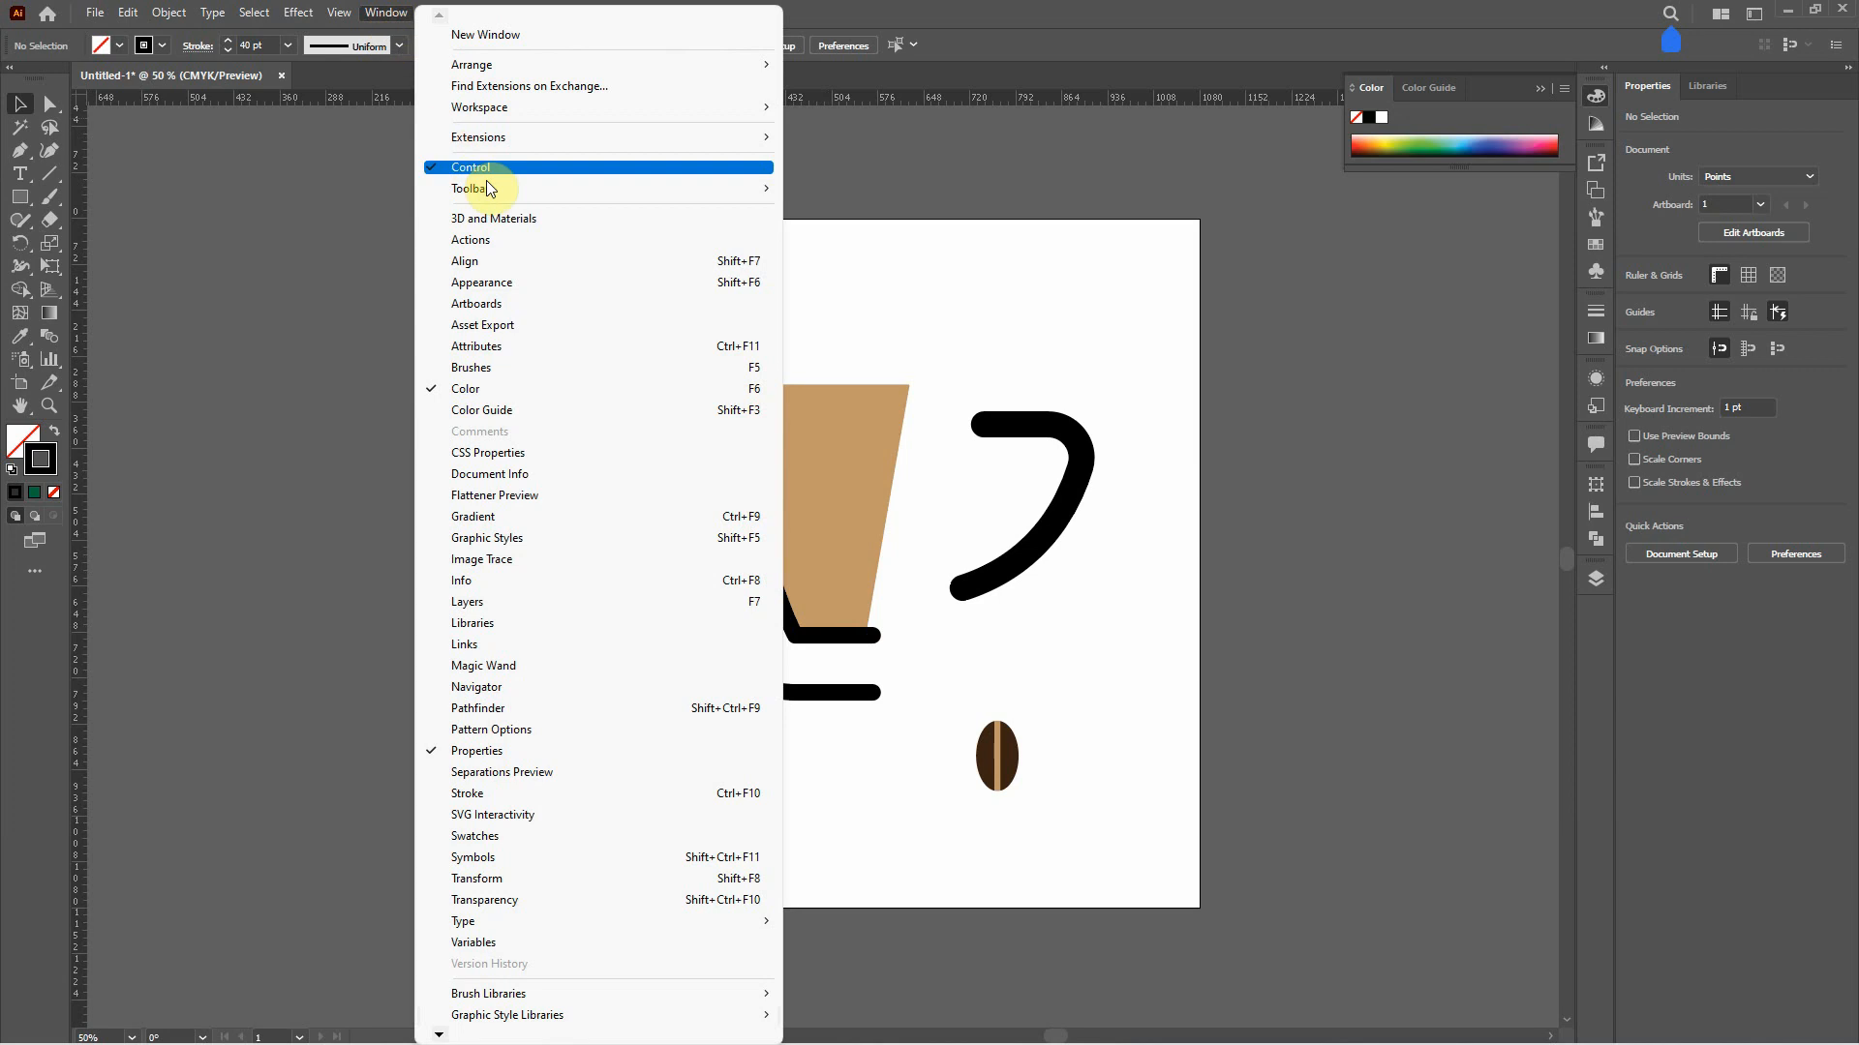
left_click(585, 220)
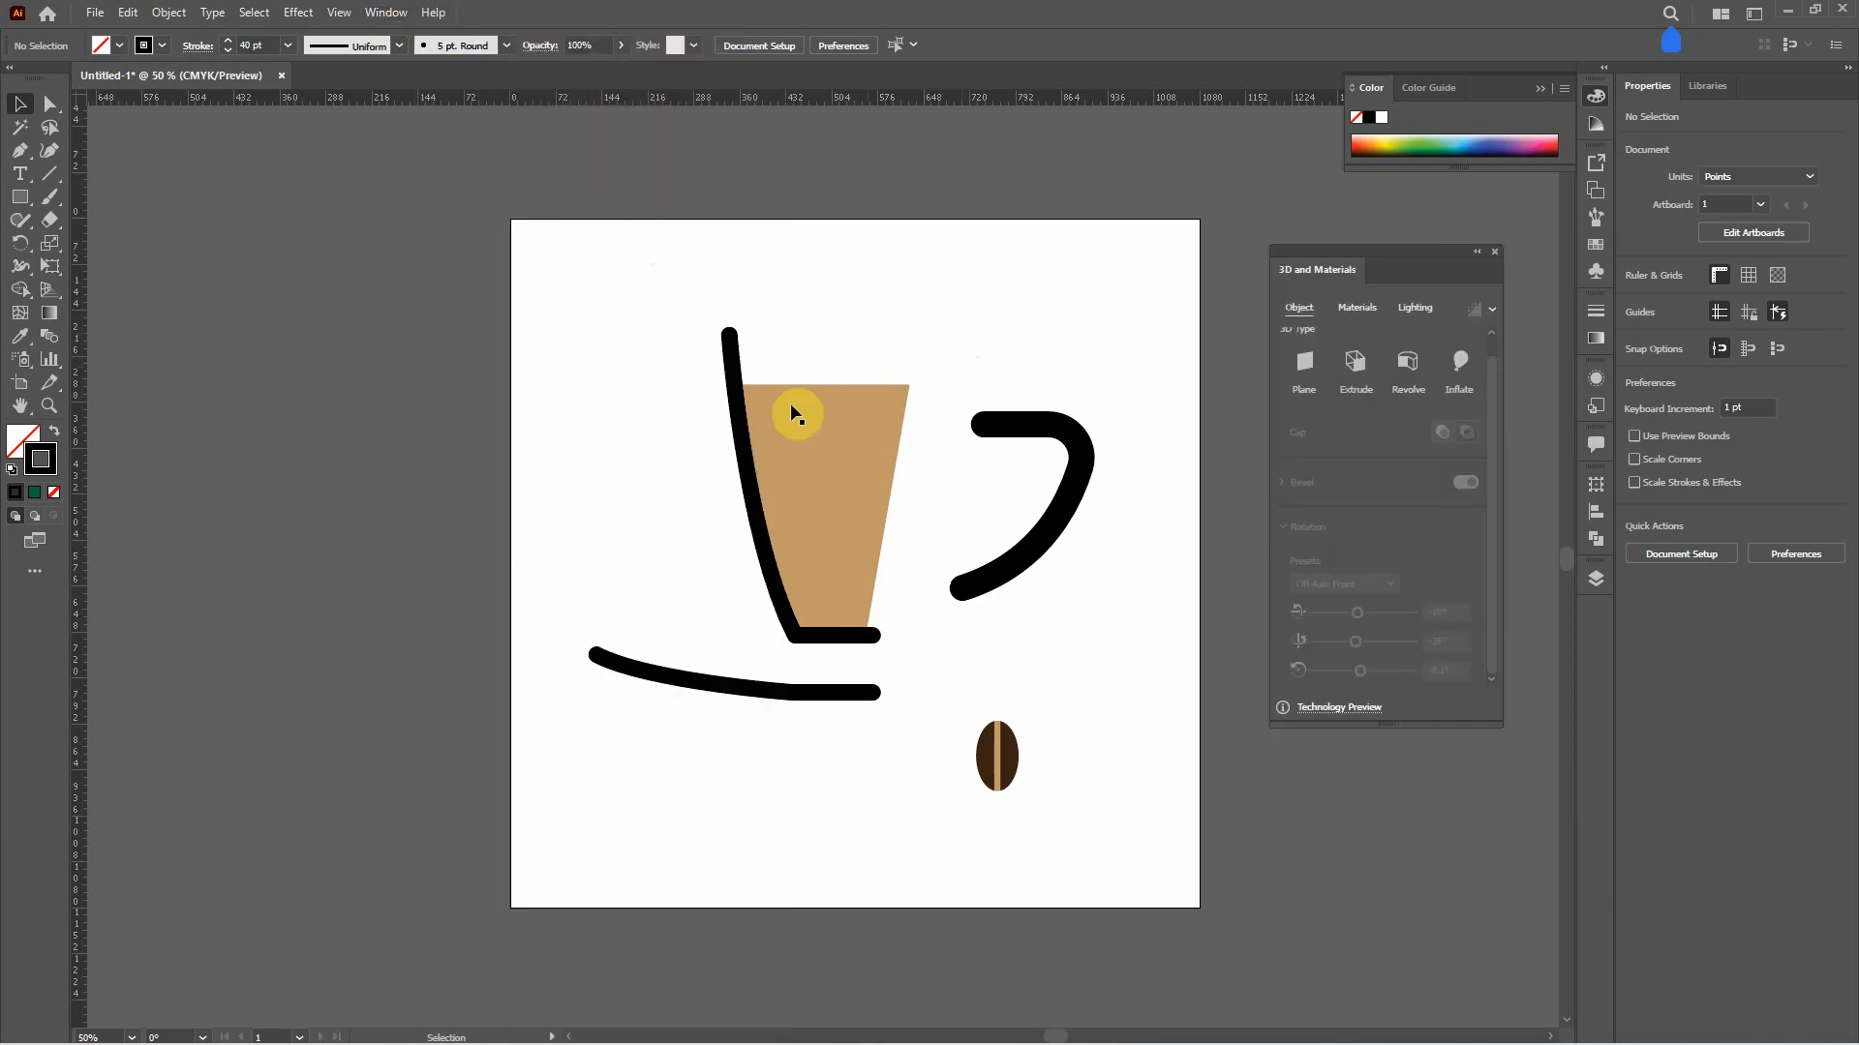
left_click(740, 416)
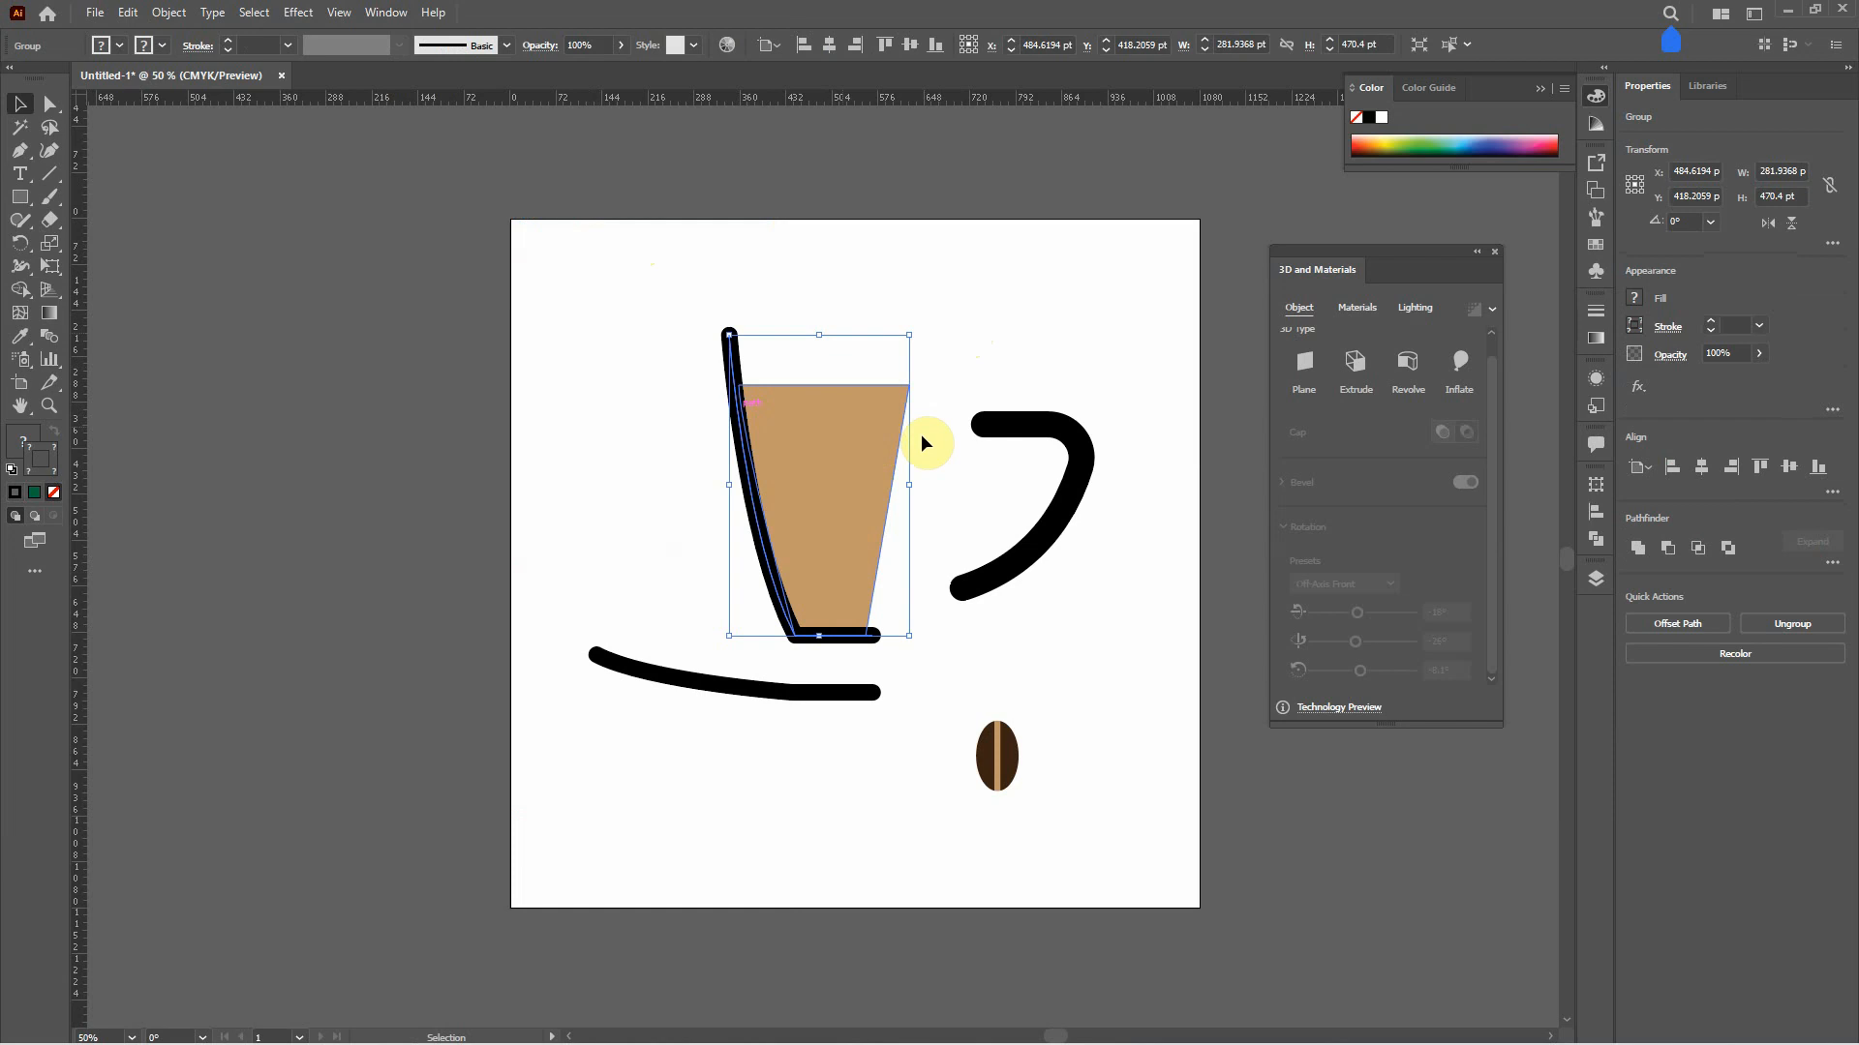
left_click(1409, 362)
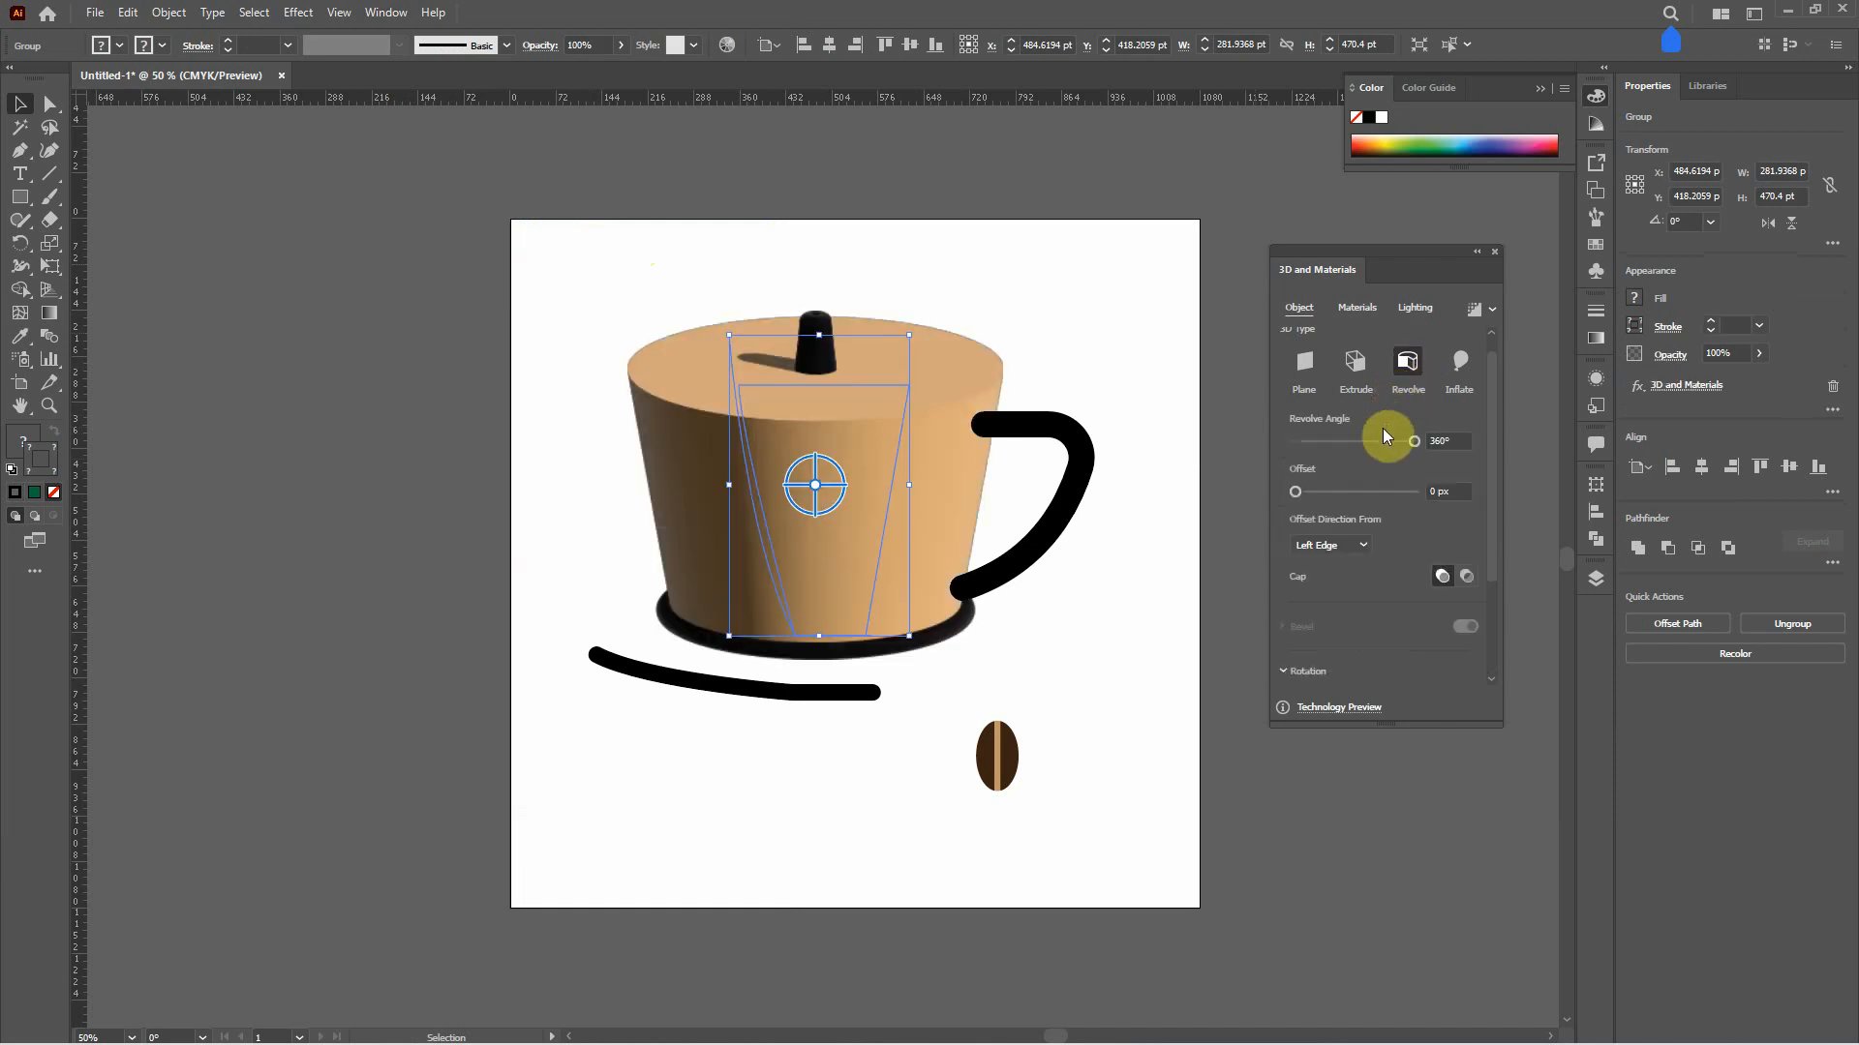
left_click(1365, 546)
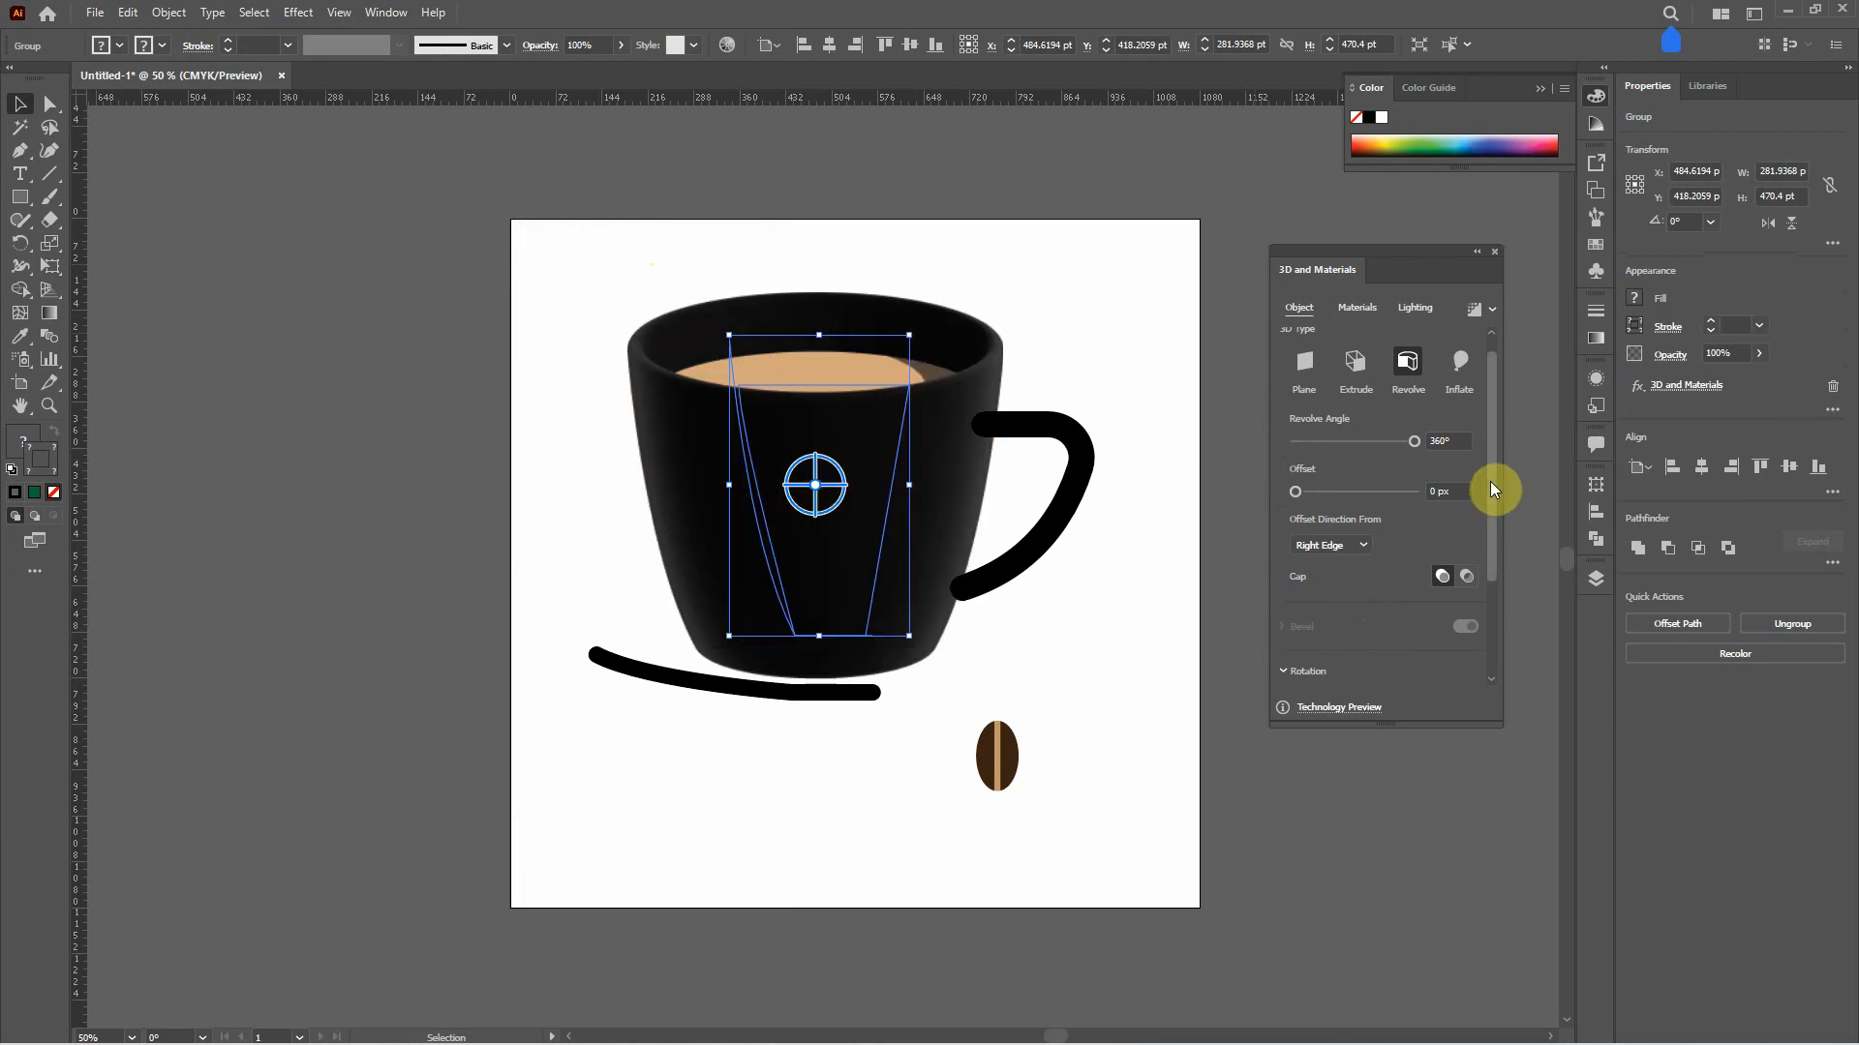
- Apply the Isometric Right rotation preset to the revolved cup
left_click_drag(1490, 481, 1489, 601)
left_click(1390, 584)
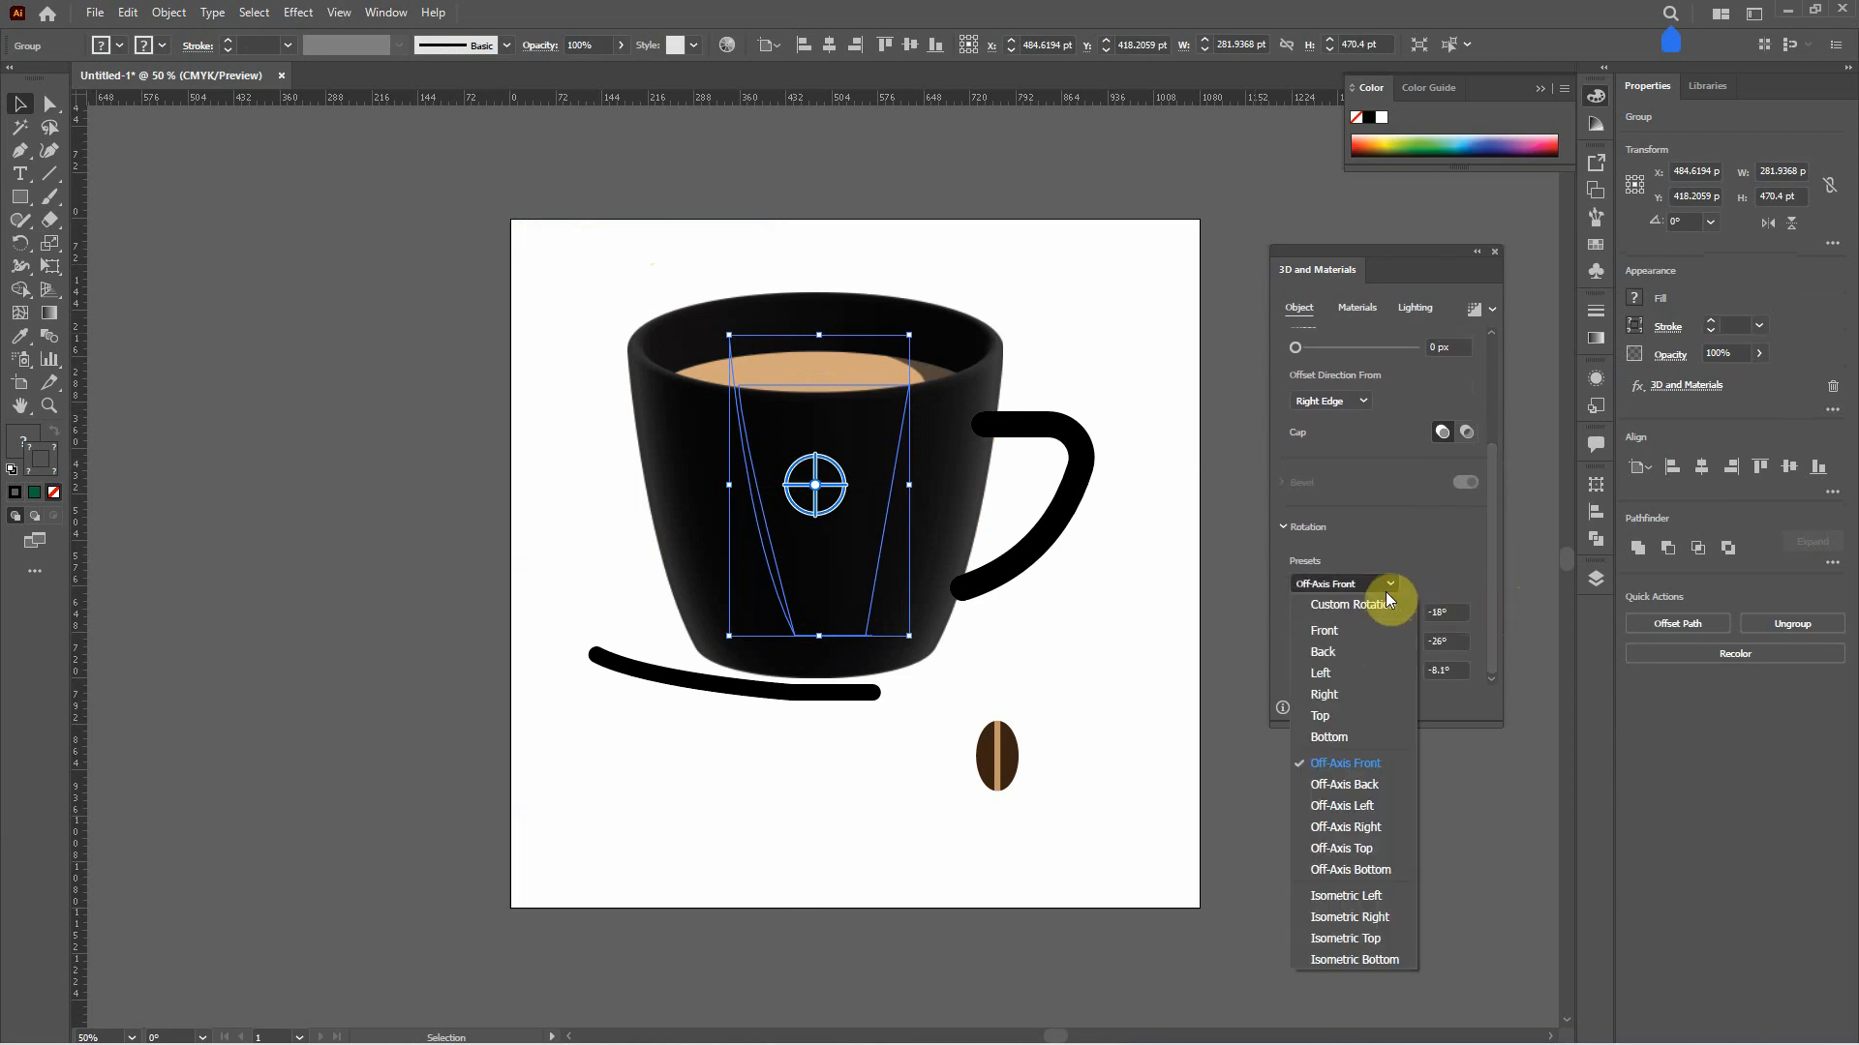
left_click(1376, 919)
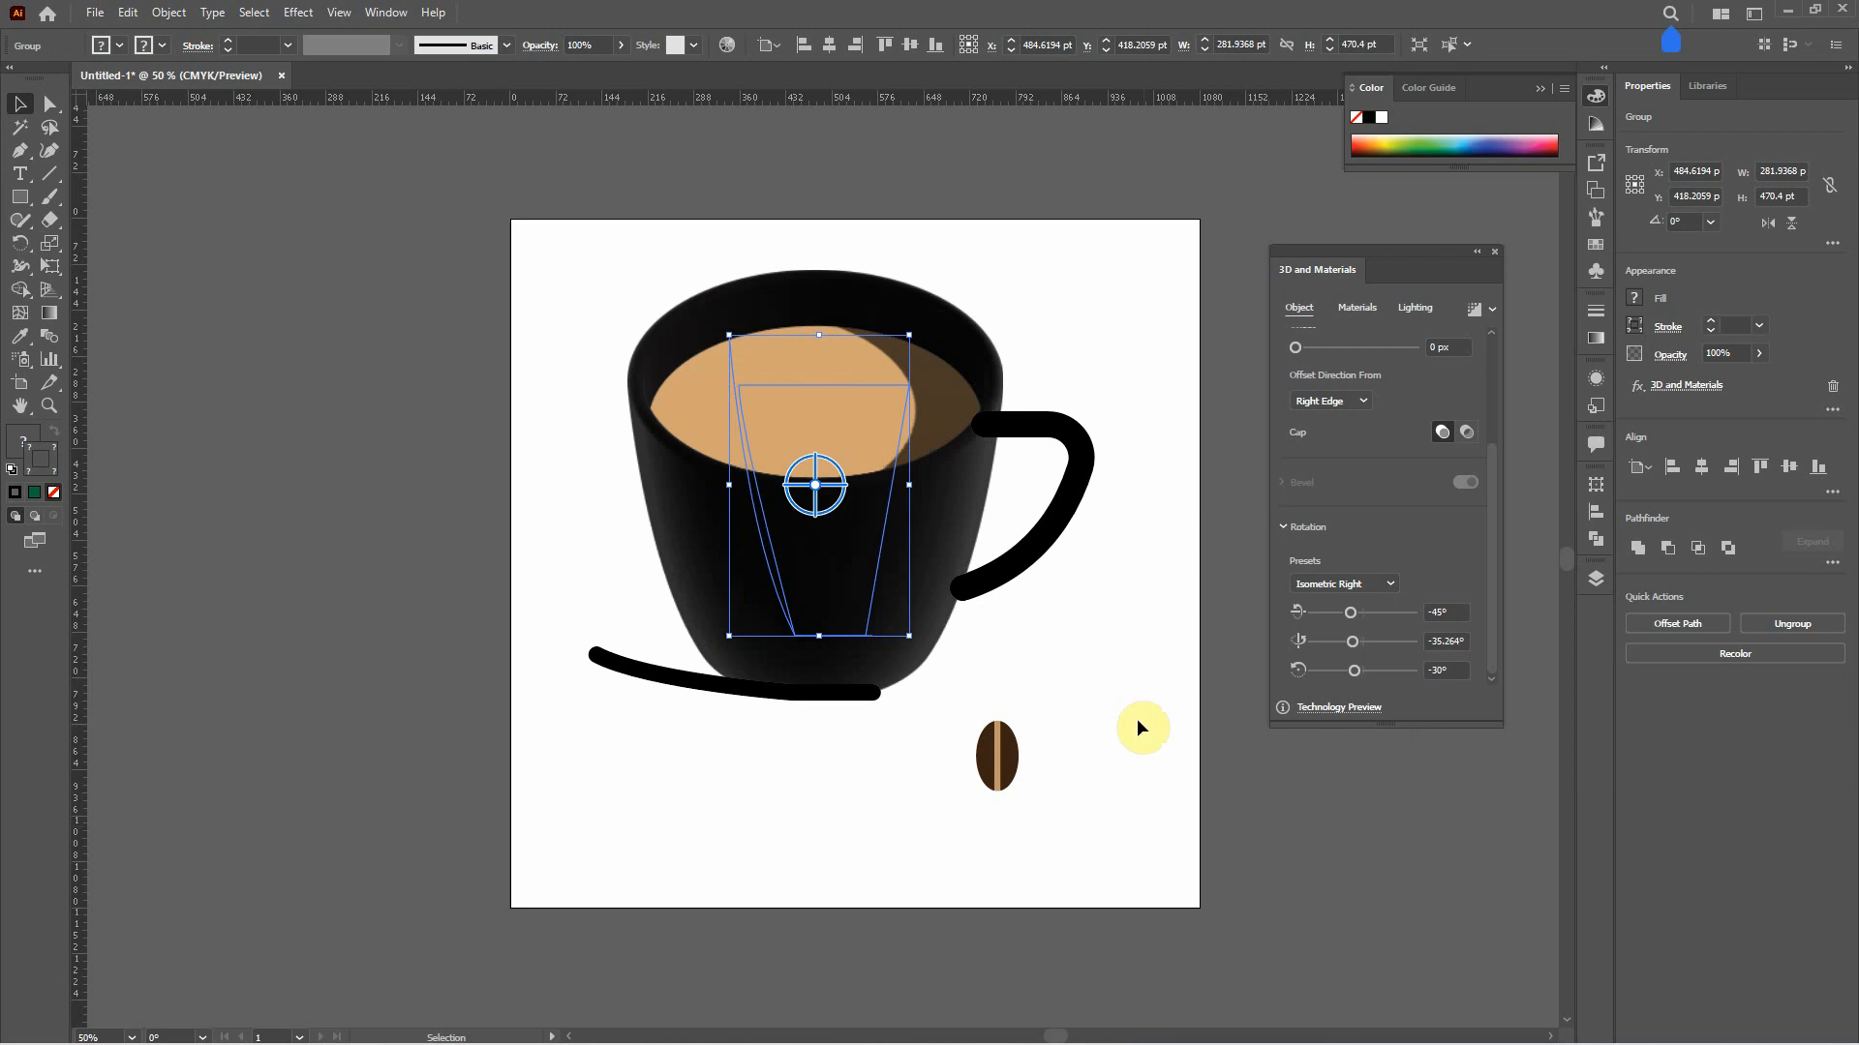
- Apply a 3D Revolve to the saucer line from its Right Edge, using the Isometric Right rotation preset
left_click(666, 684)
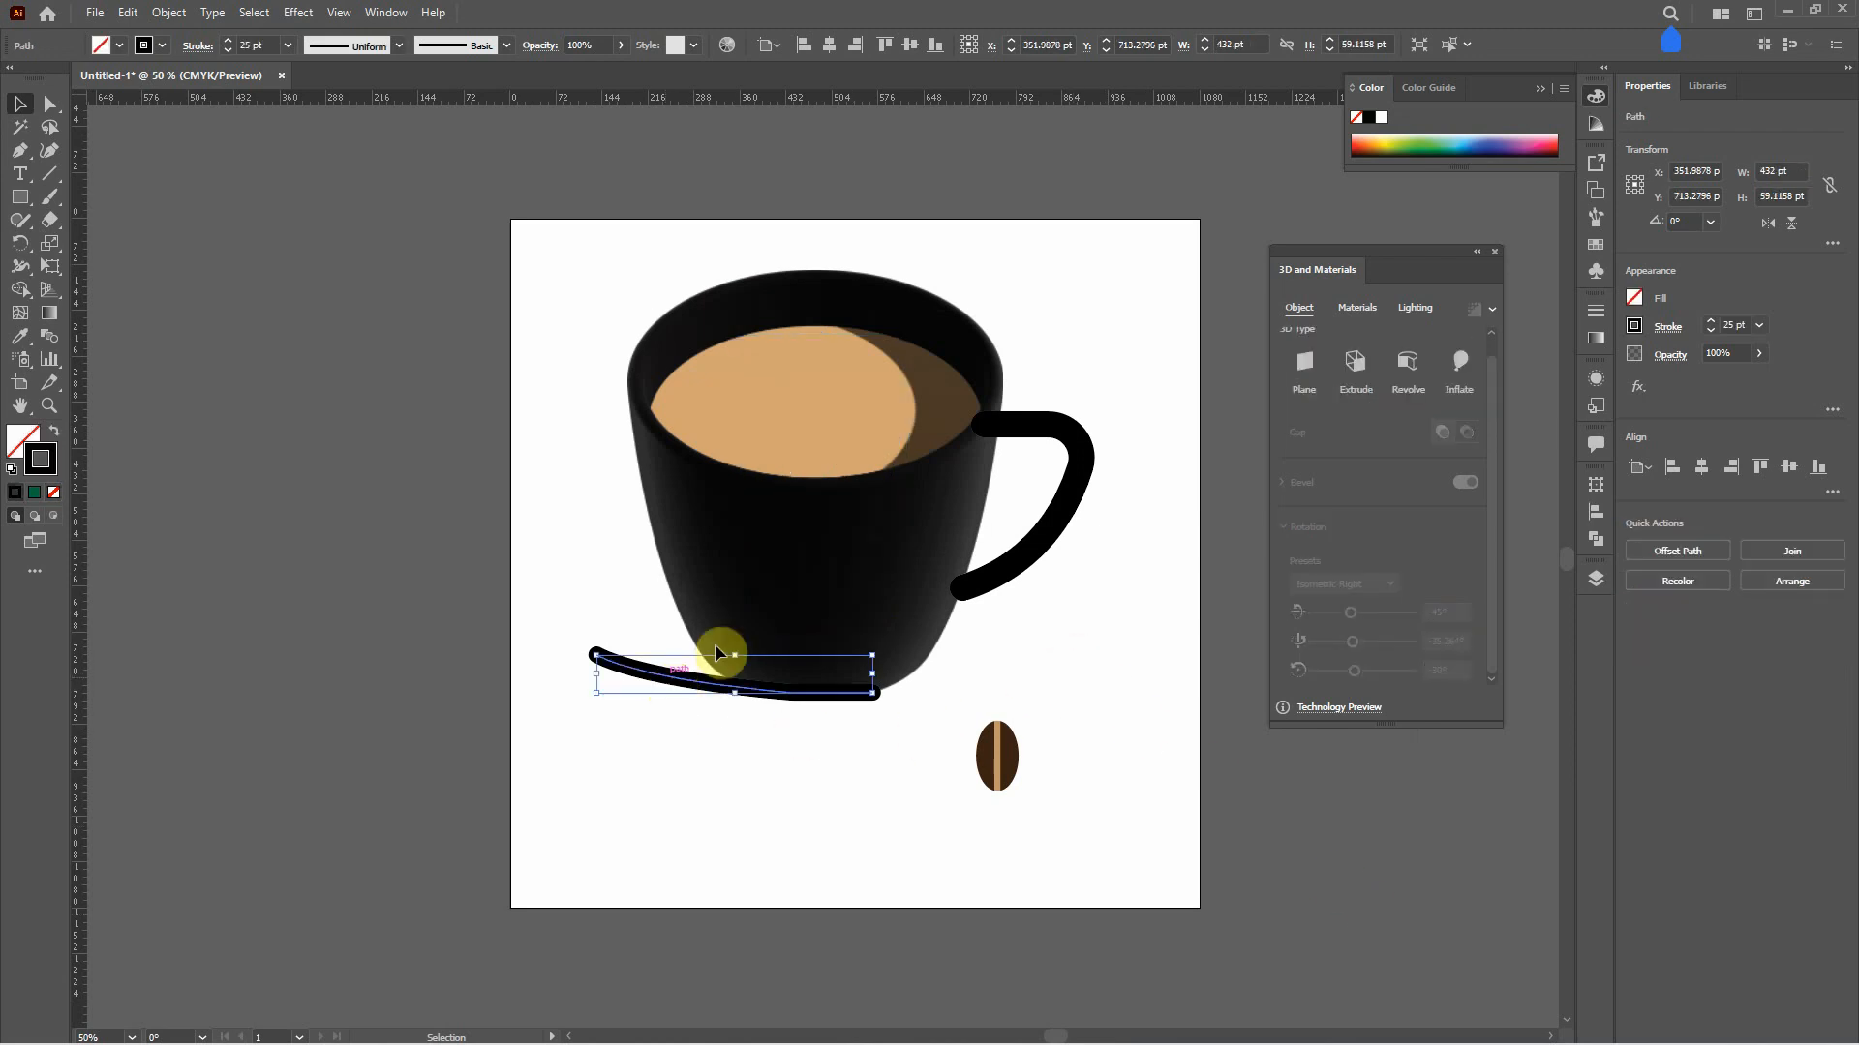
left_click(1406, 364)
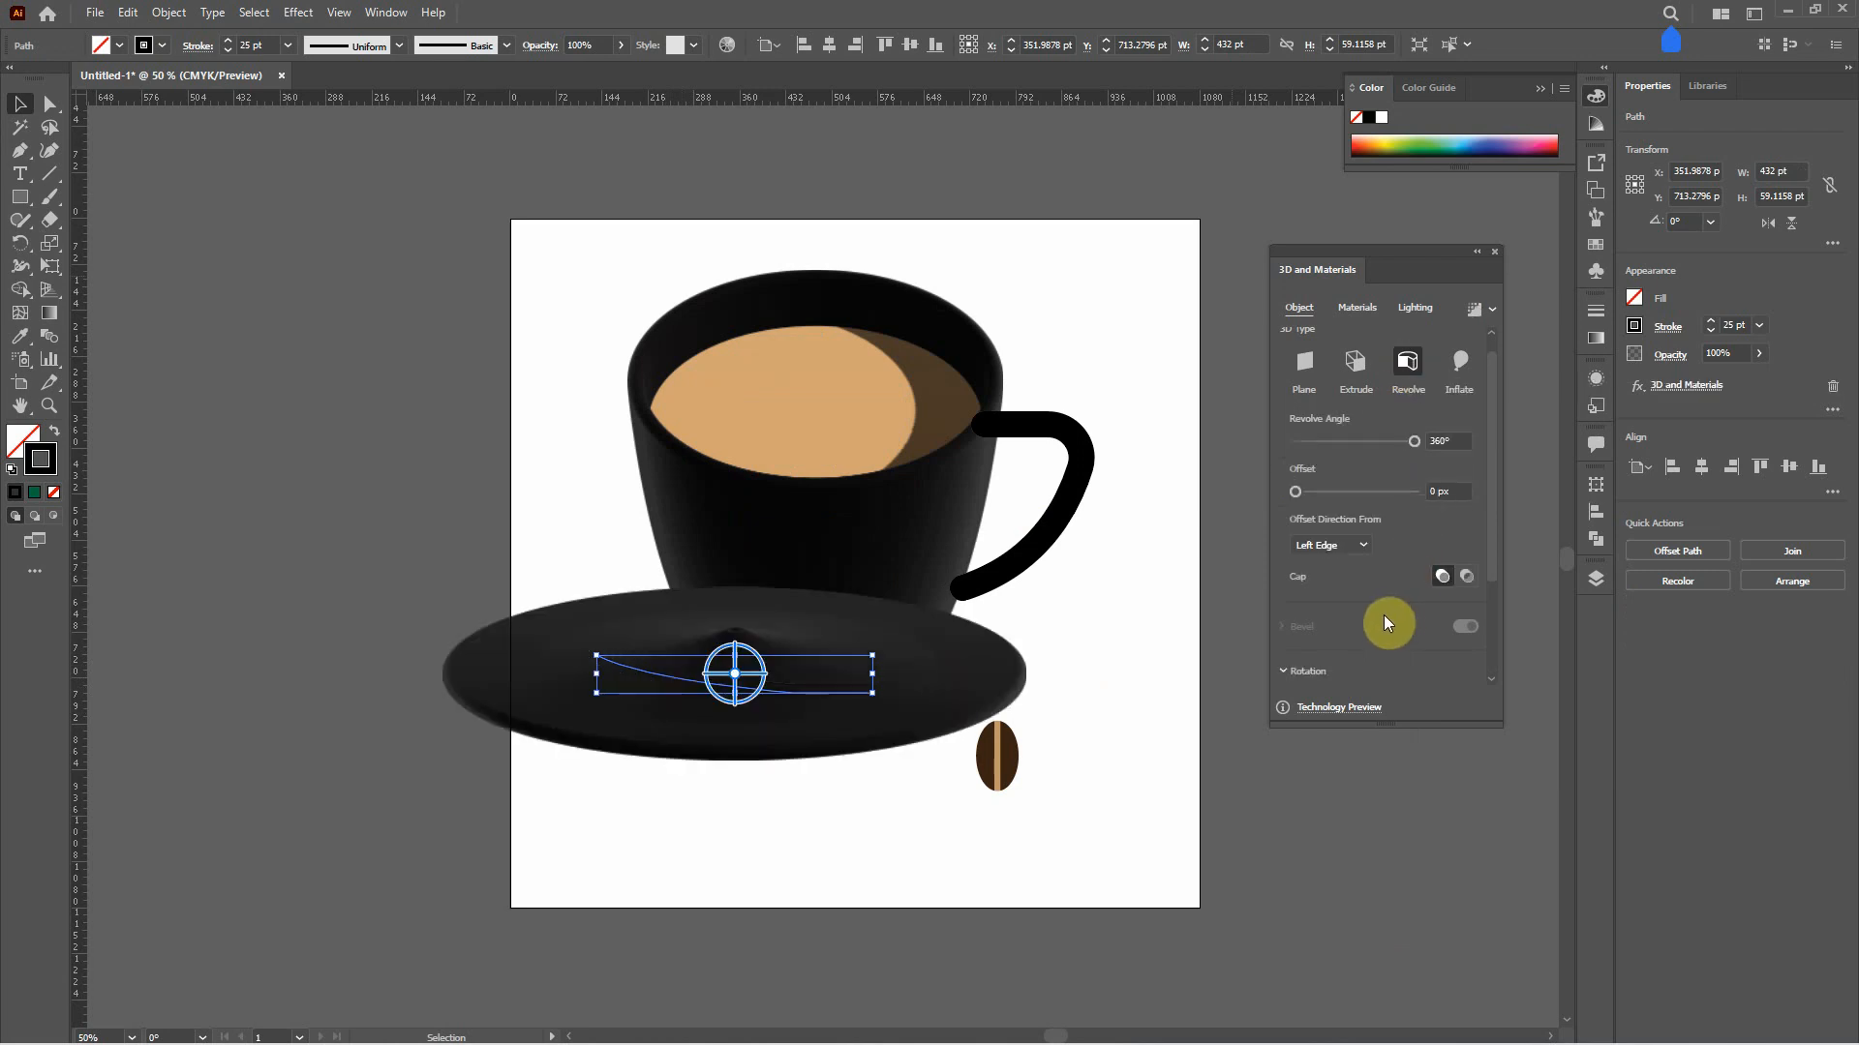
left_click(1362, 546)
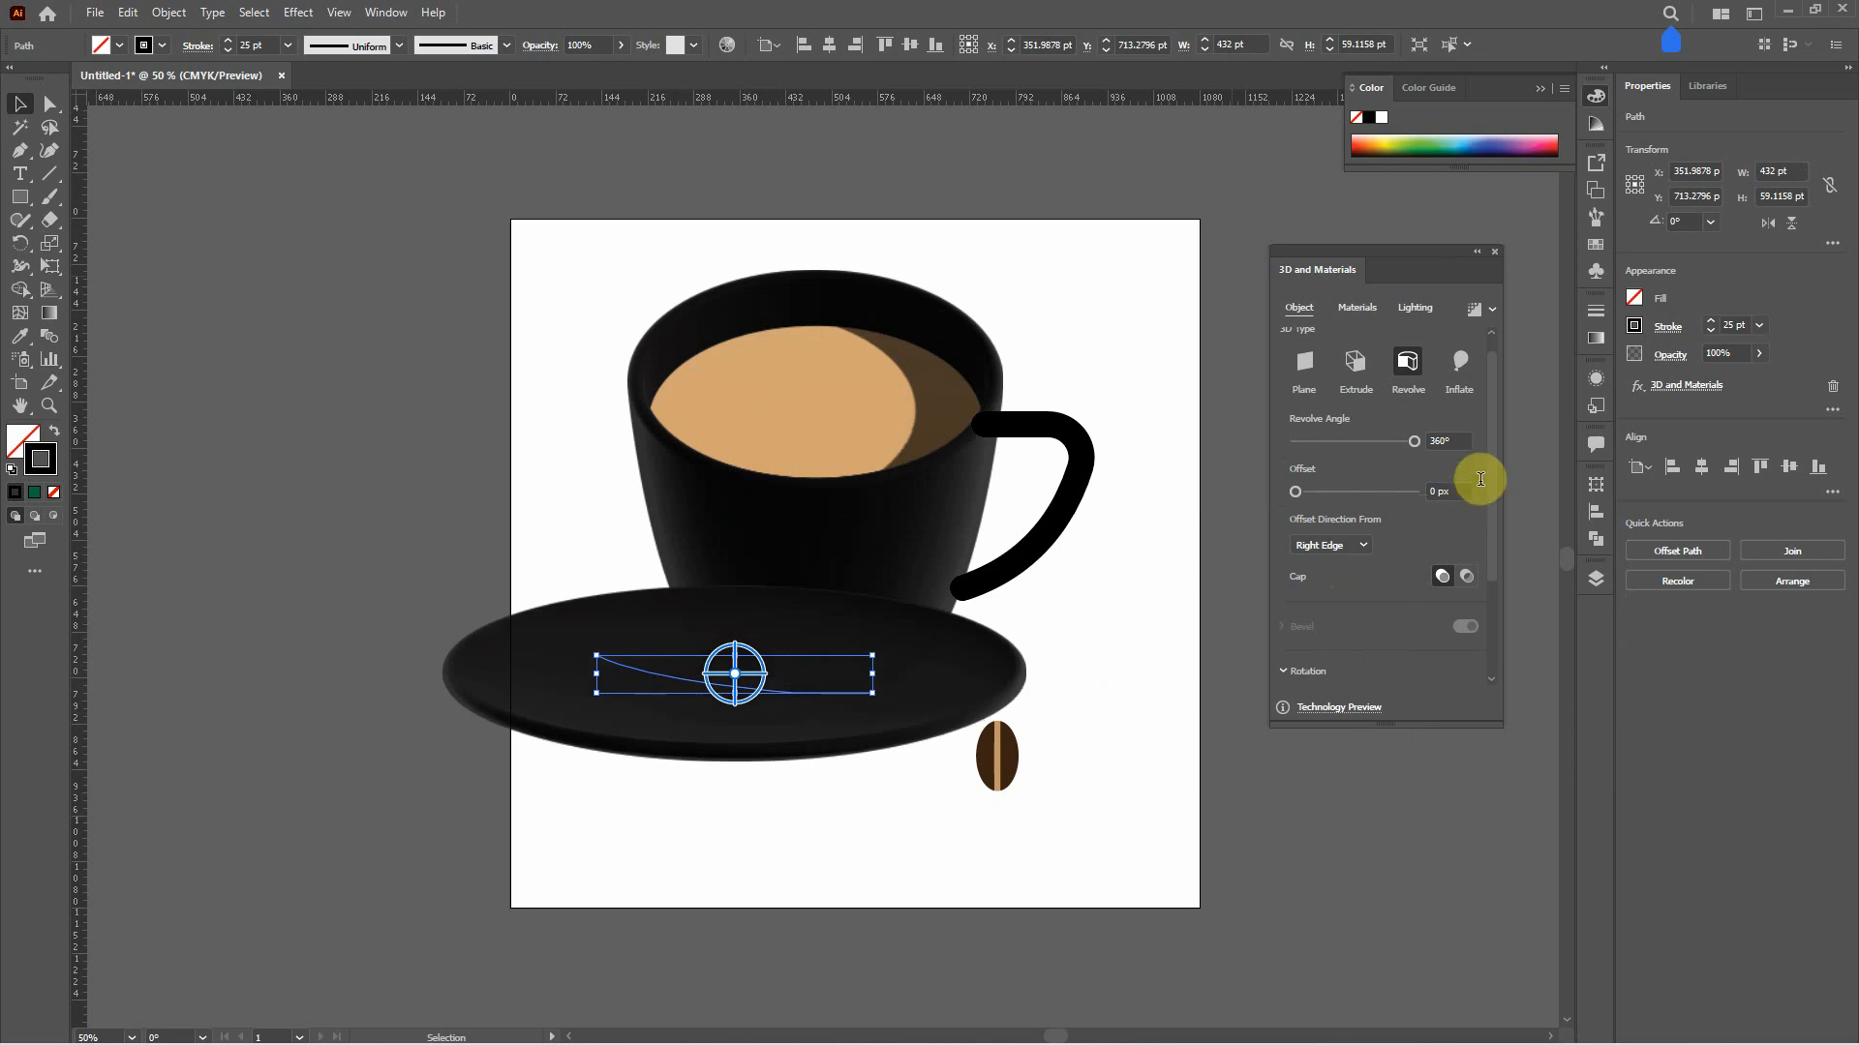
left_click_drag(1491, 479, 1495, 590)
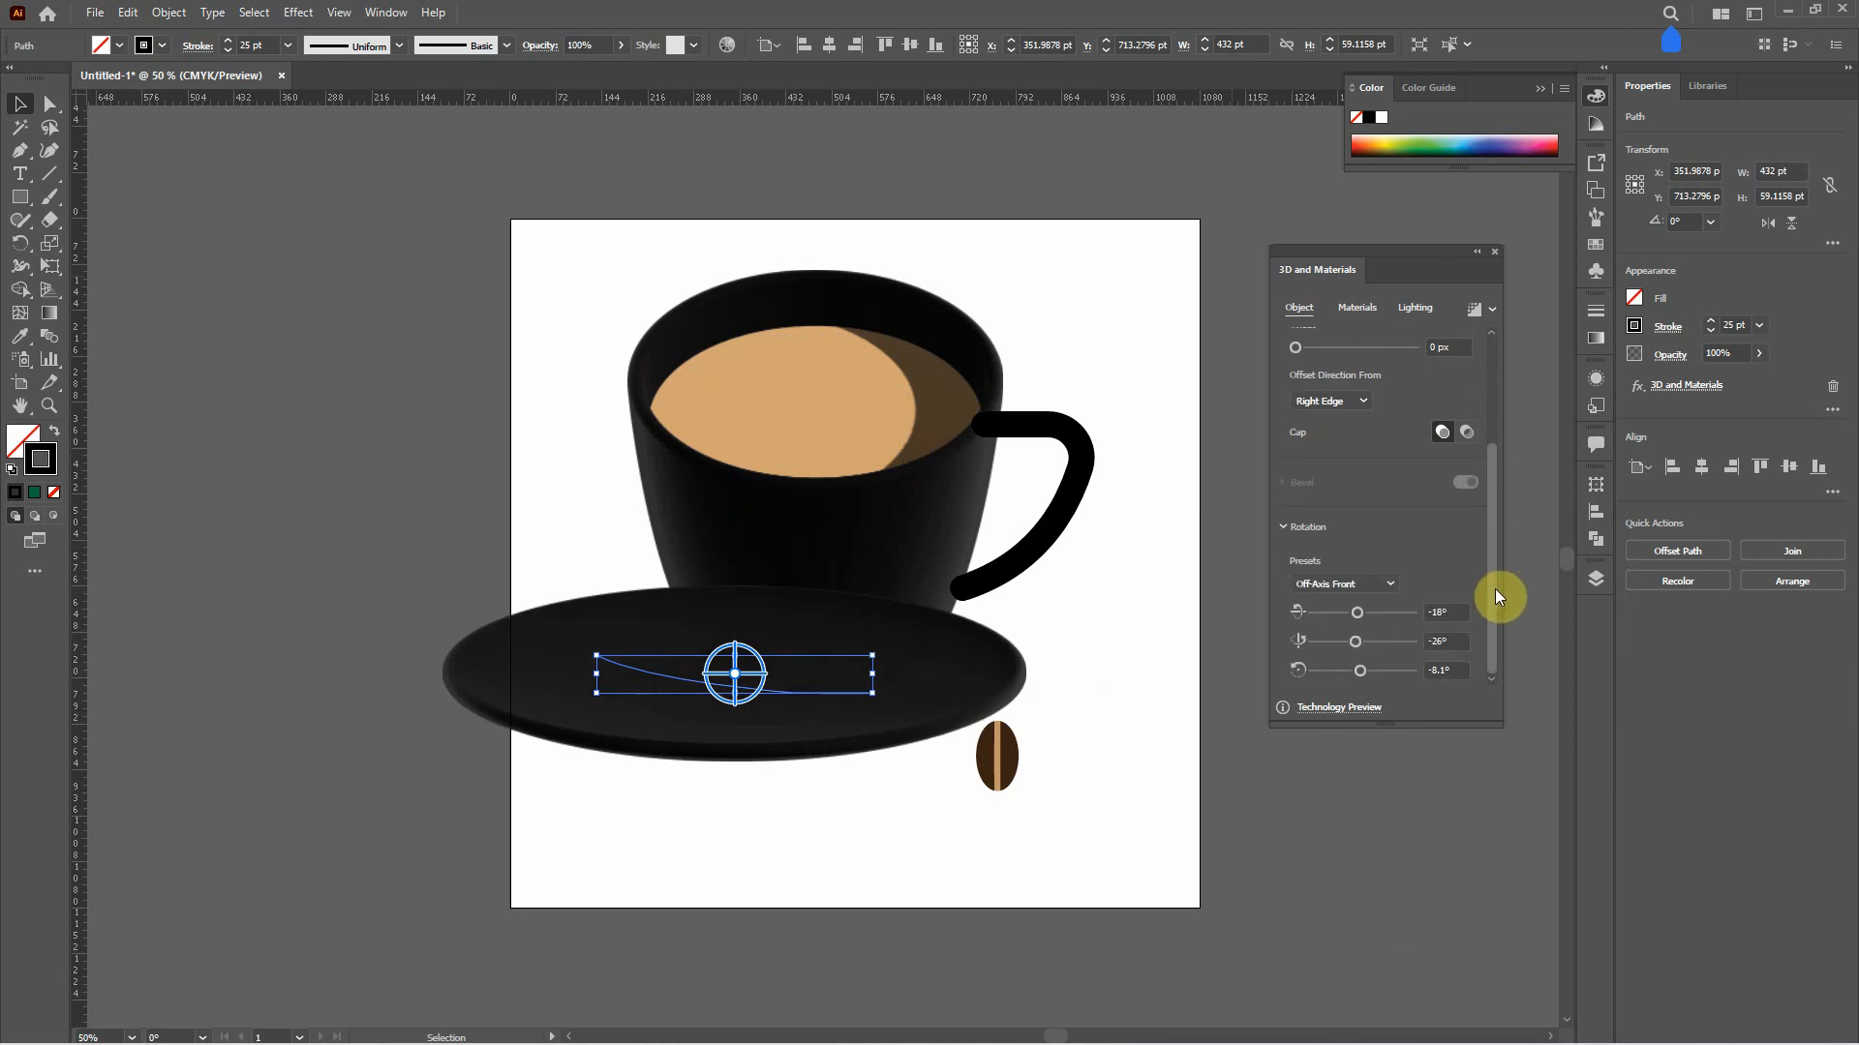
left_click(1391, 583)
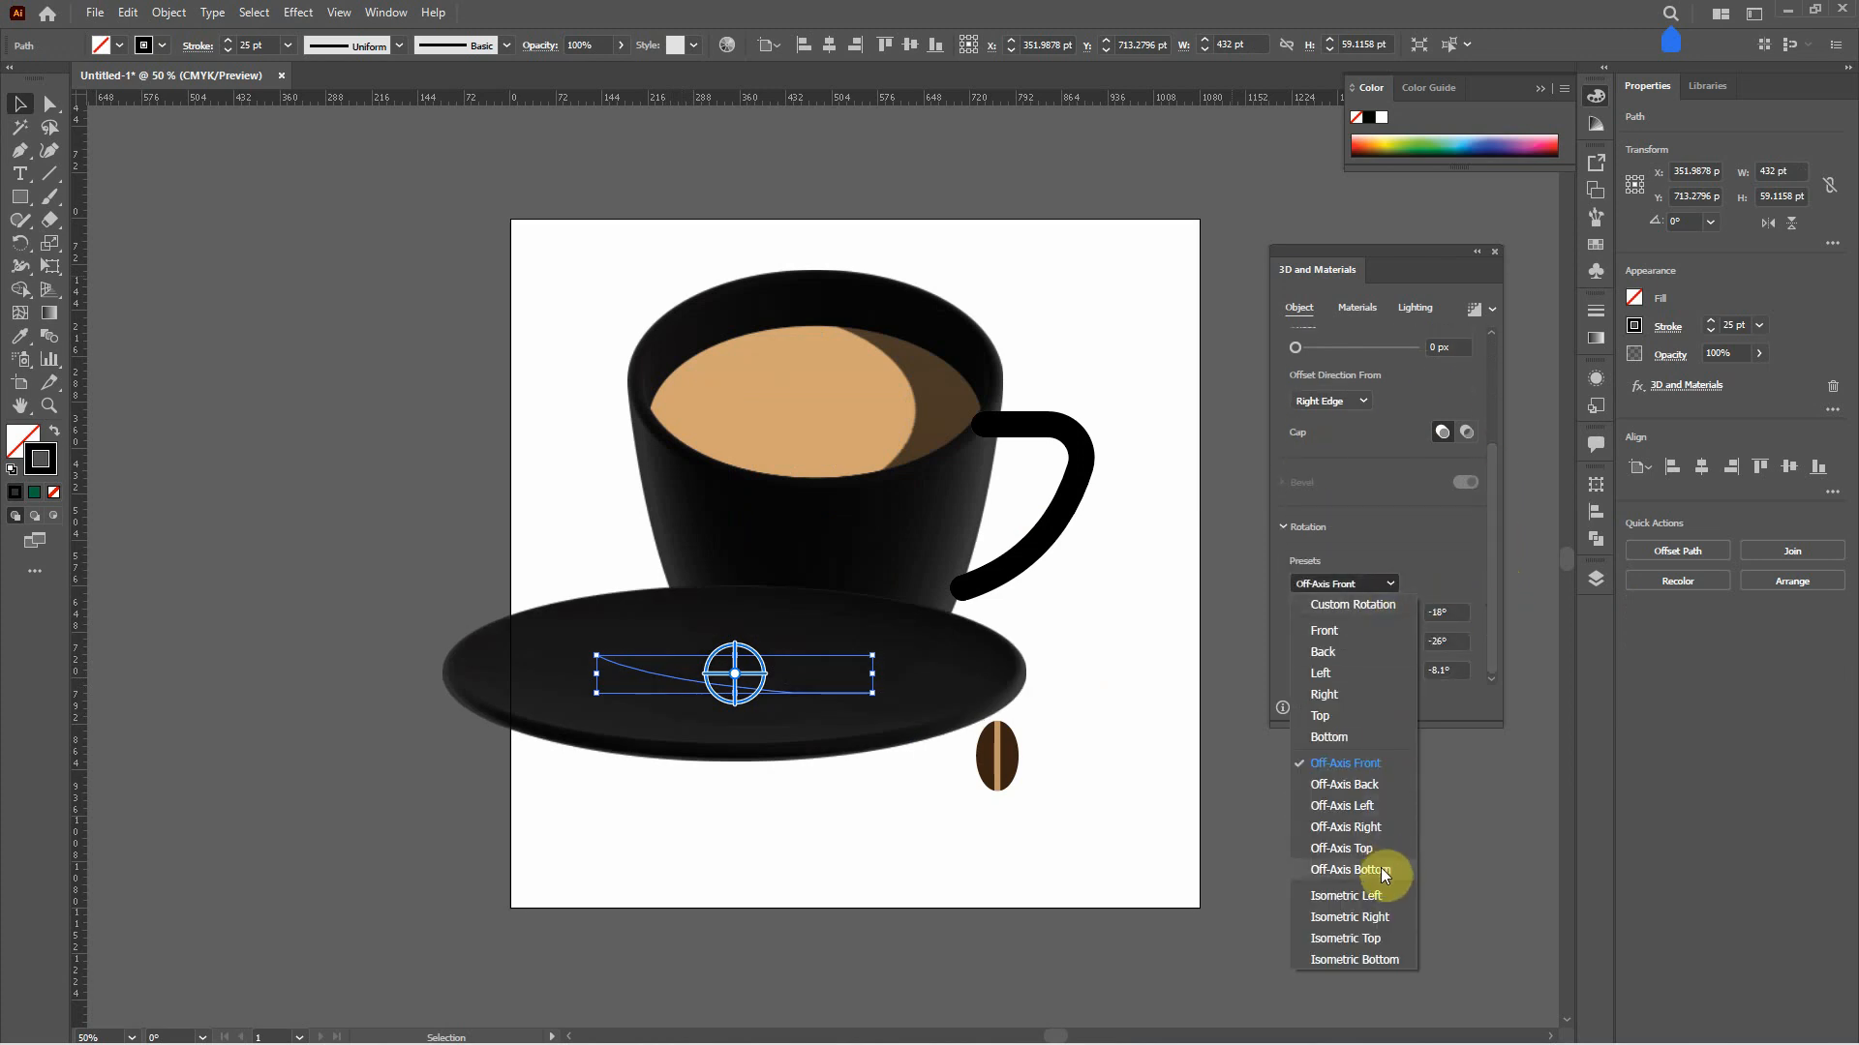
left_click(1384, 918)
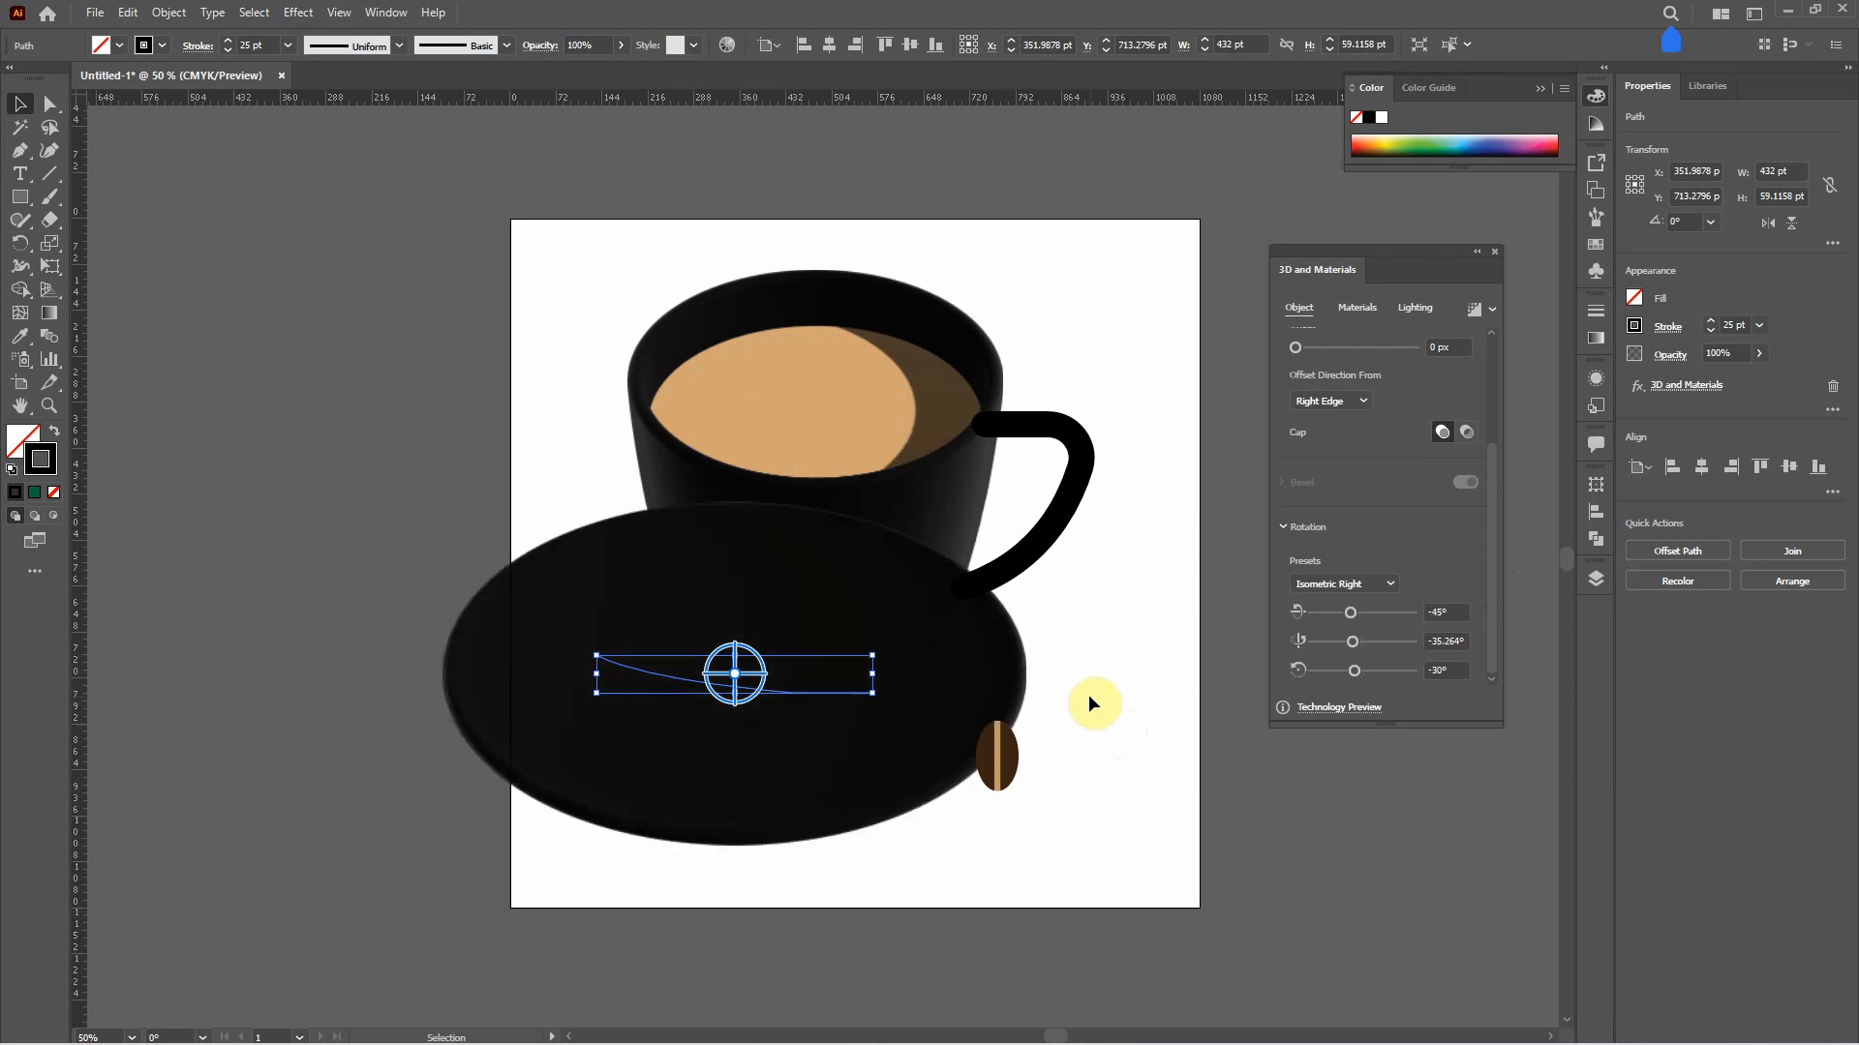
- Send the saucer to the back, behind the cup
right_click(954, 649)
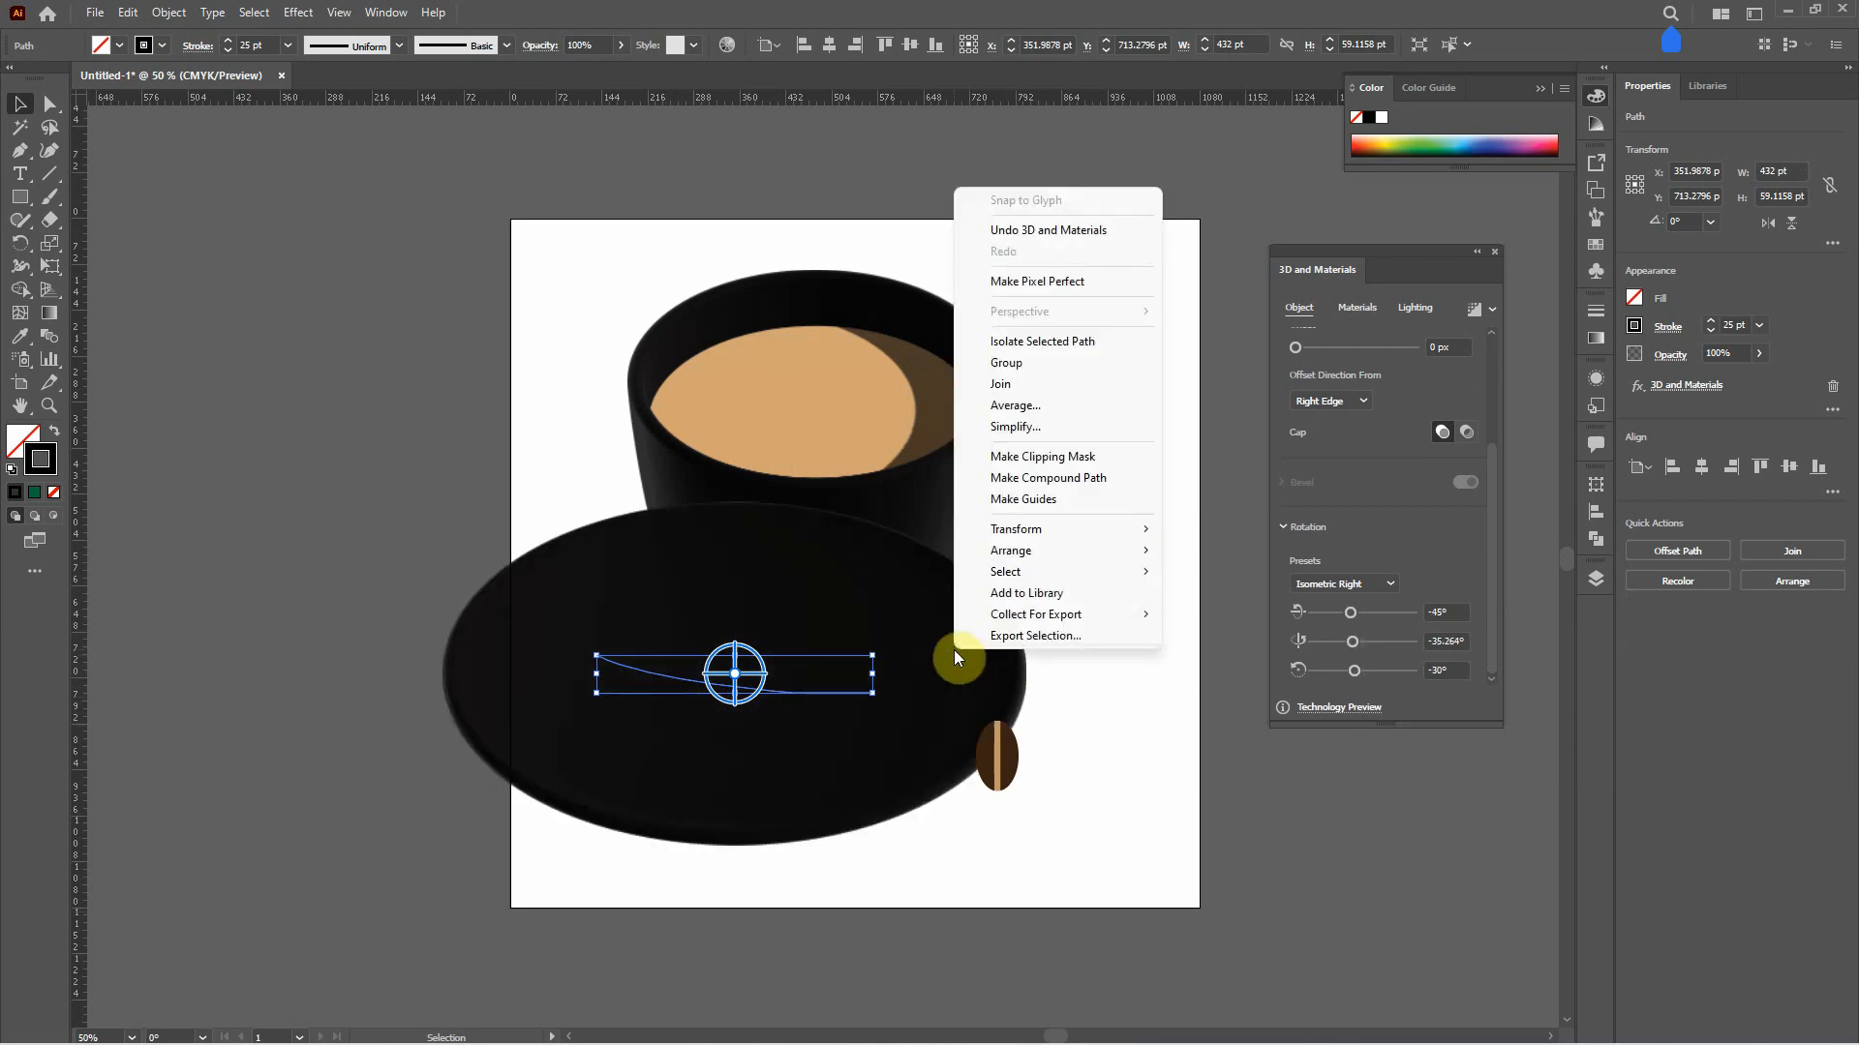
mouse_move(1053, 547)
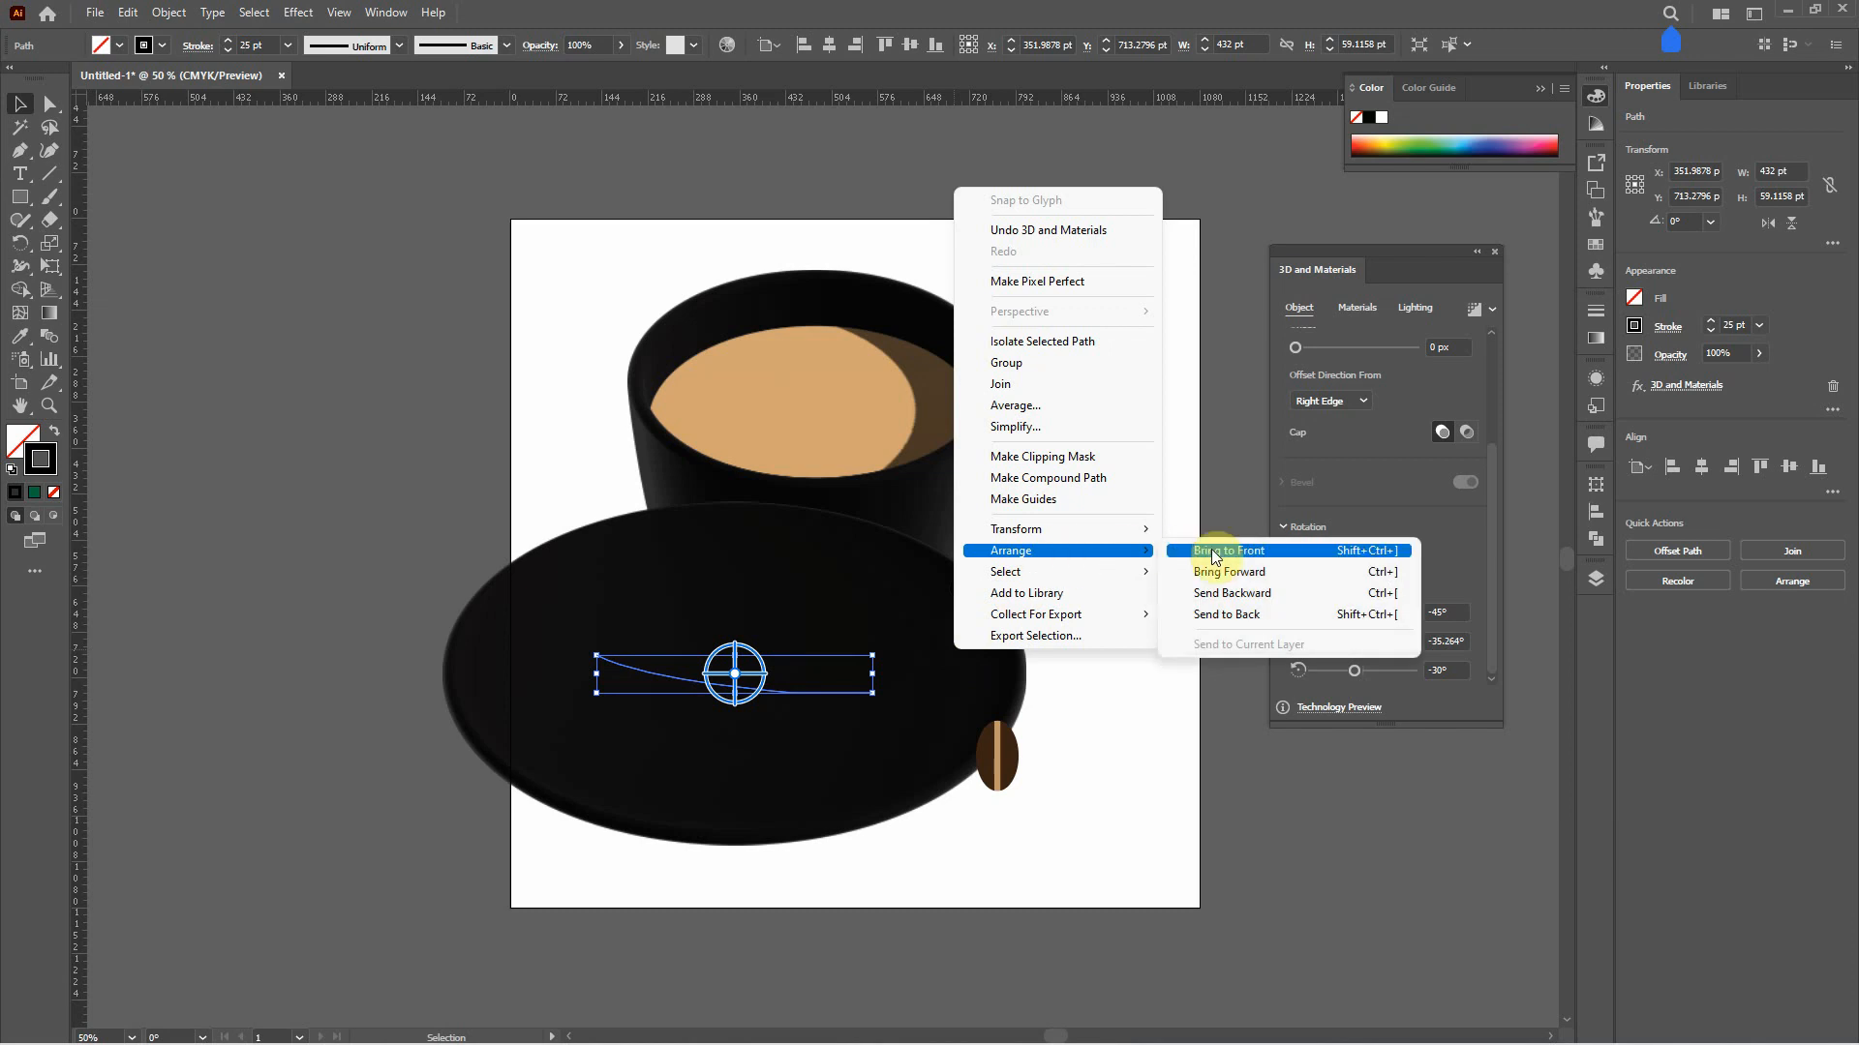
left_click(1259, 616)
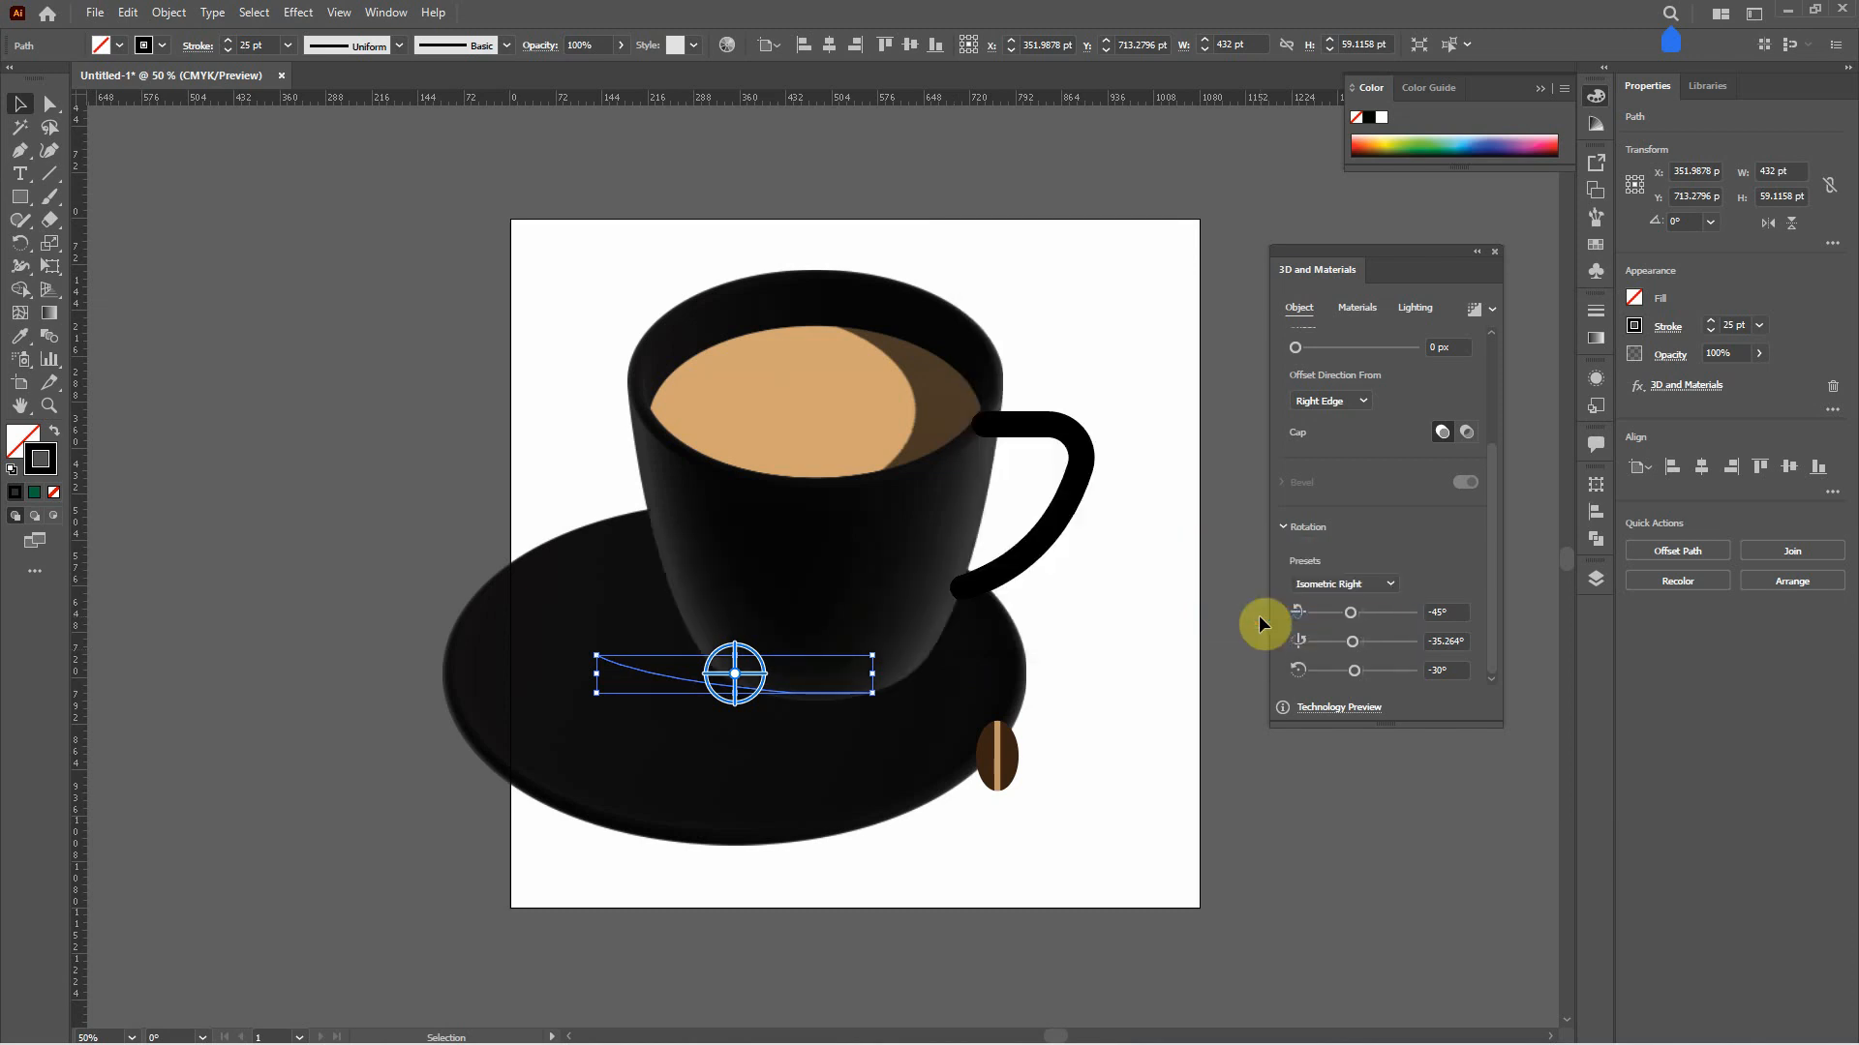
- Move the handle about 82 pt right and 62 pt up, clear of the cup
left_click(1079, 484)
left_click_drag(1078, 479, 1134, 438)
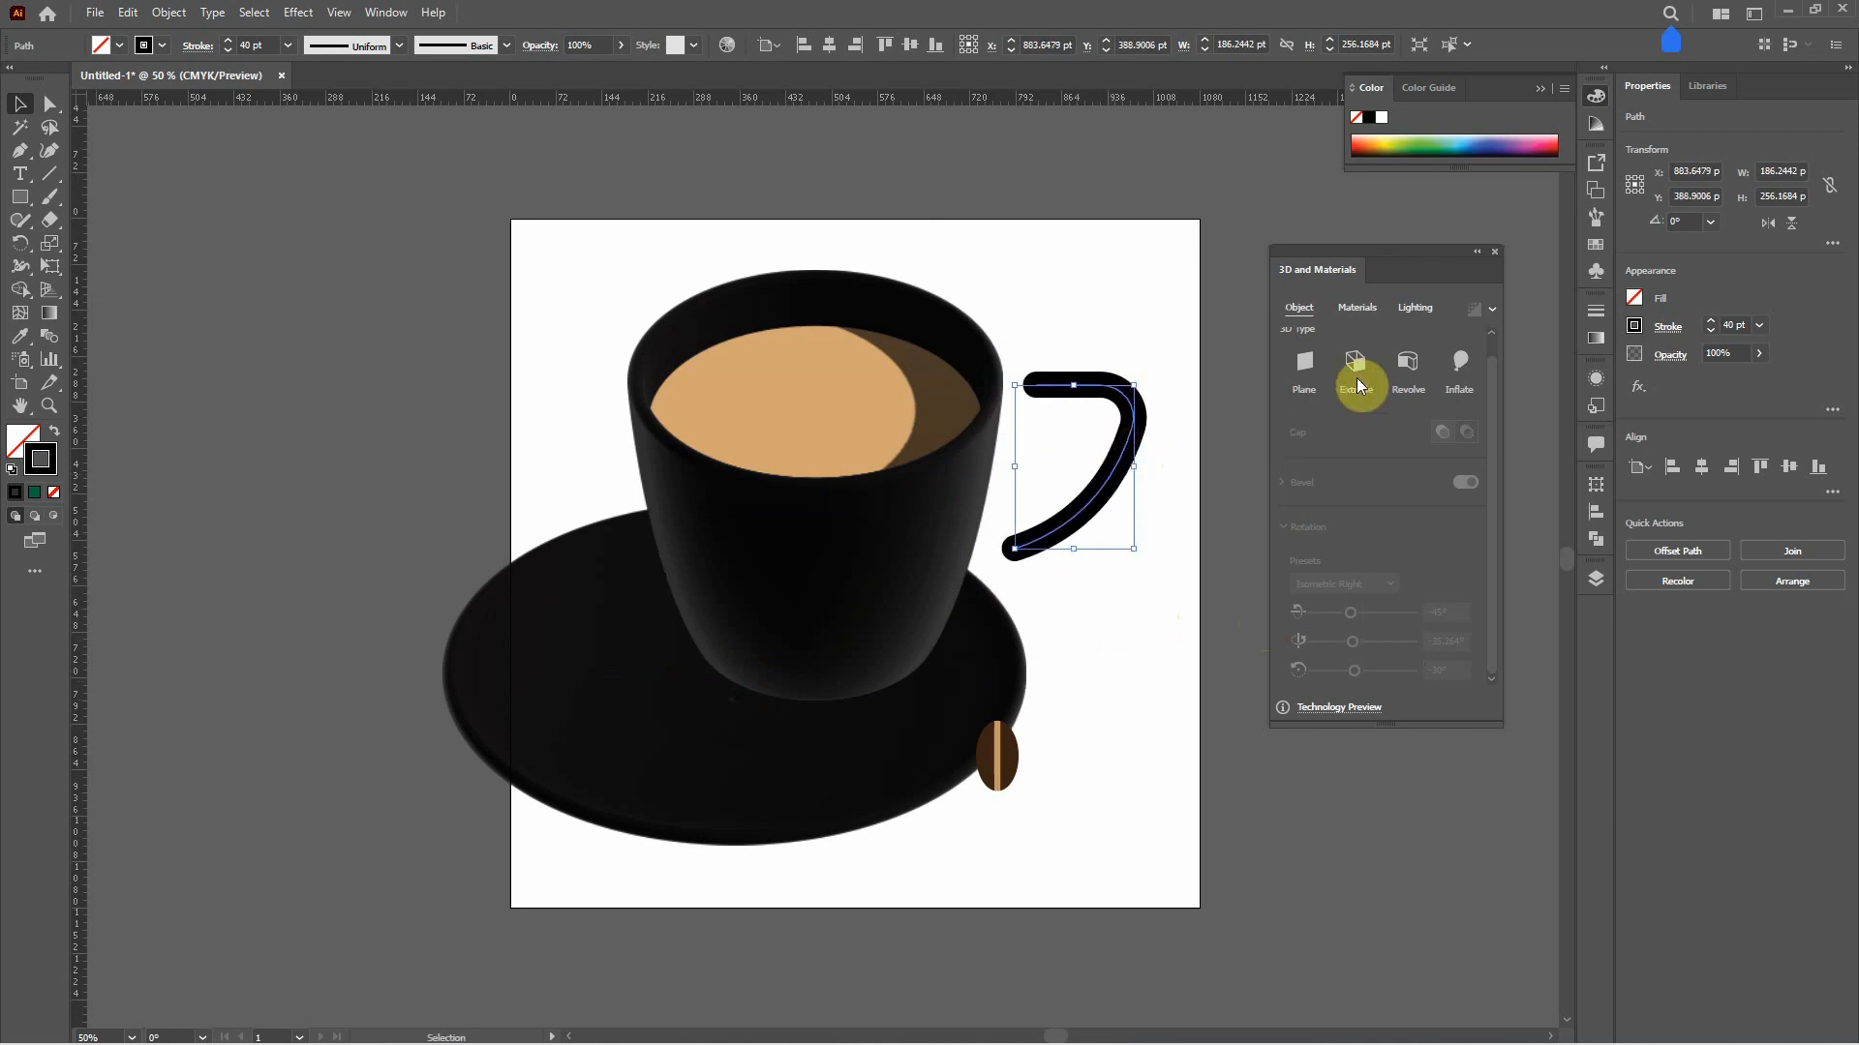
- Apply a 3D Inflate to the handle with a depth of 0 px and the Isometric Right rotation preset
left_click(1460, 366)
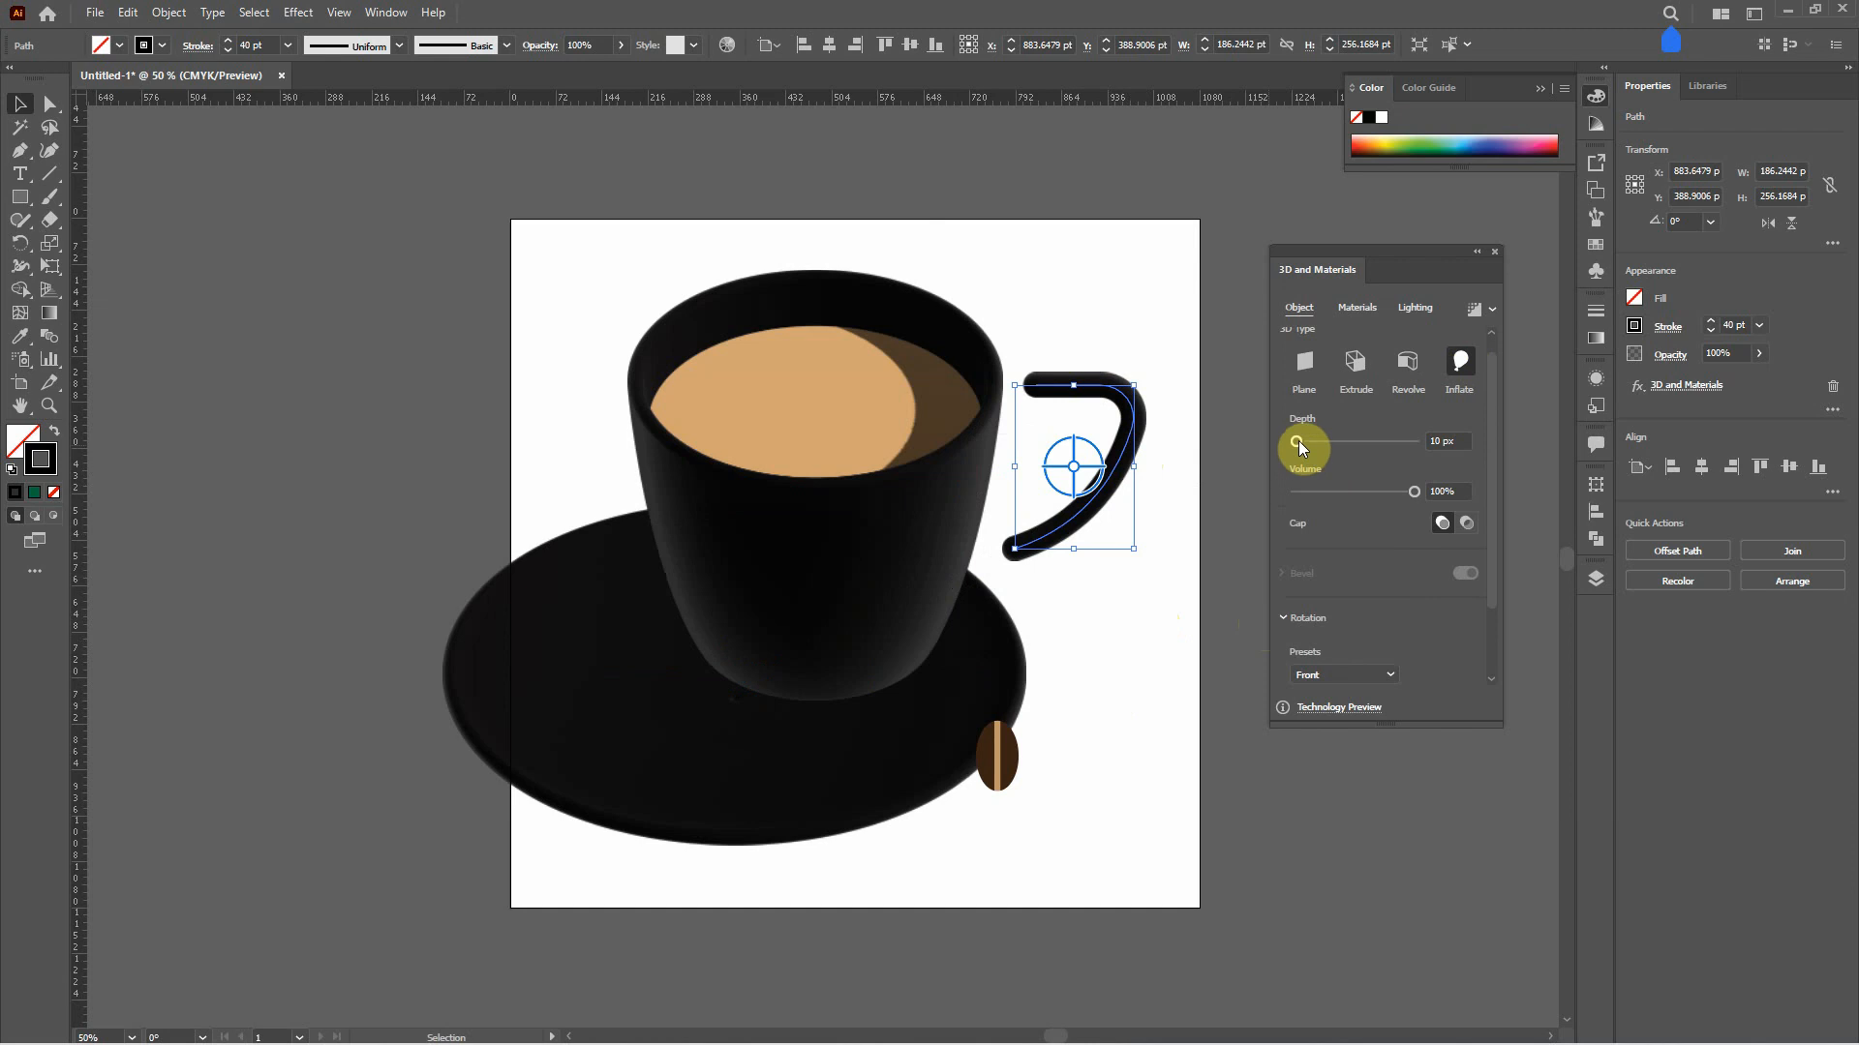
left_click_drag(1298, 440, 1264, 439)
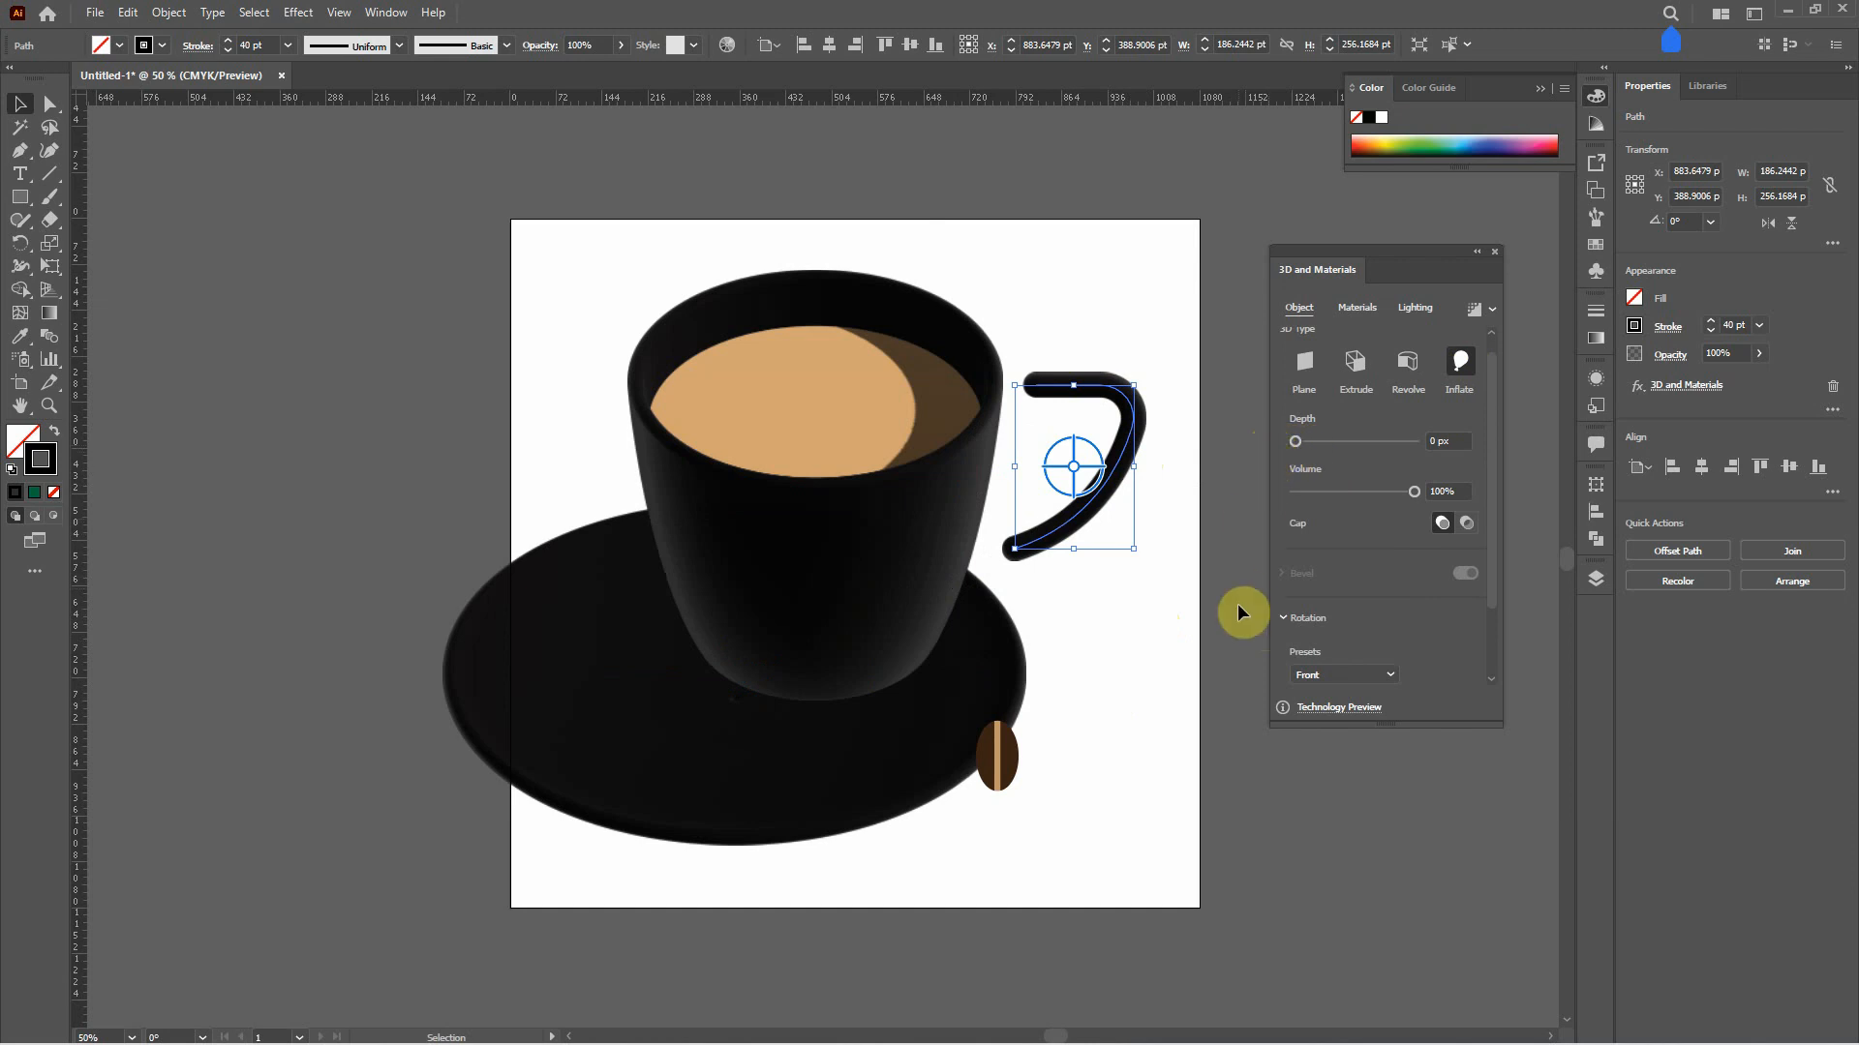
scroll(1438, 647, "down", 2)
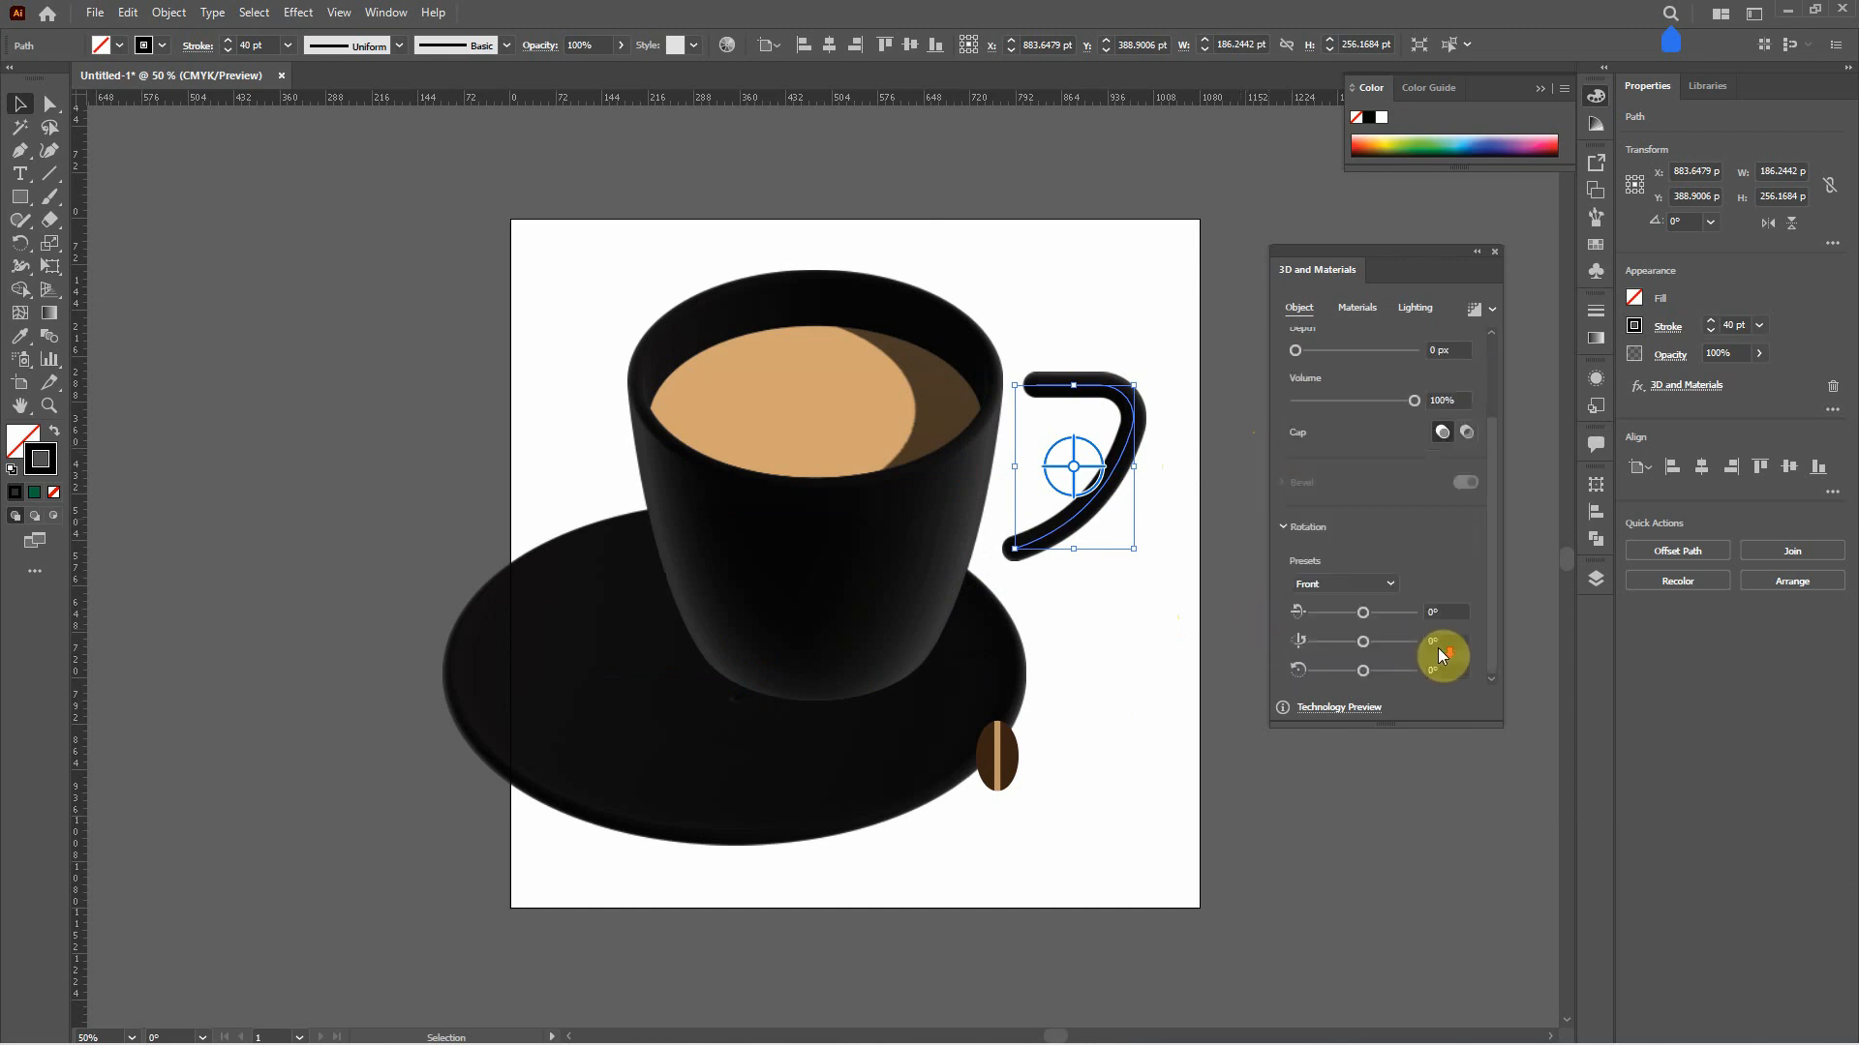
left_click(1390, 583)
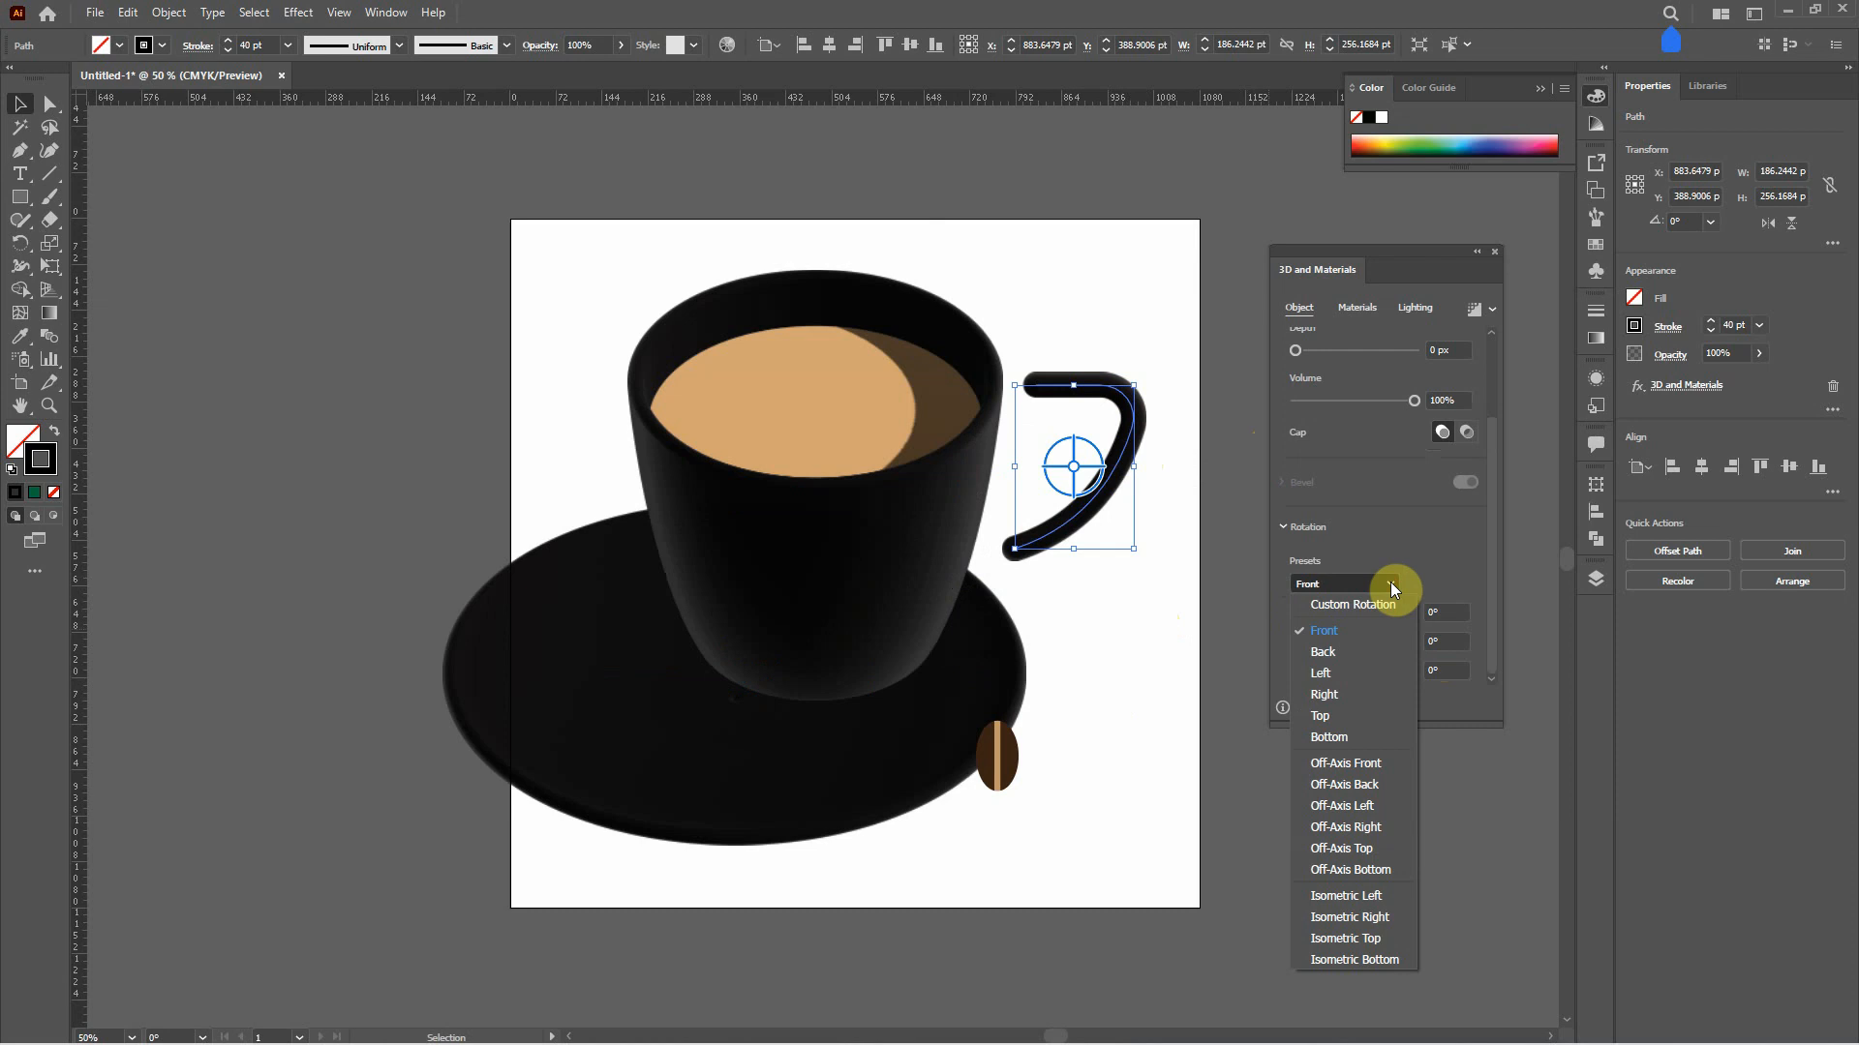
left_click(1390, 915)
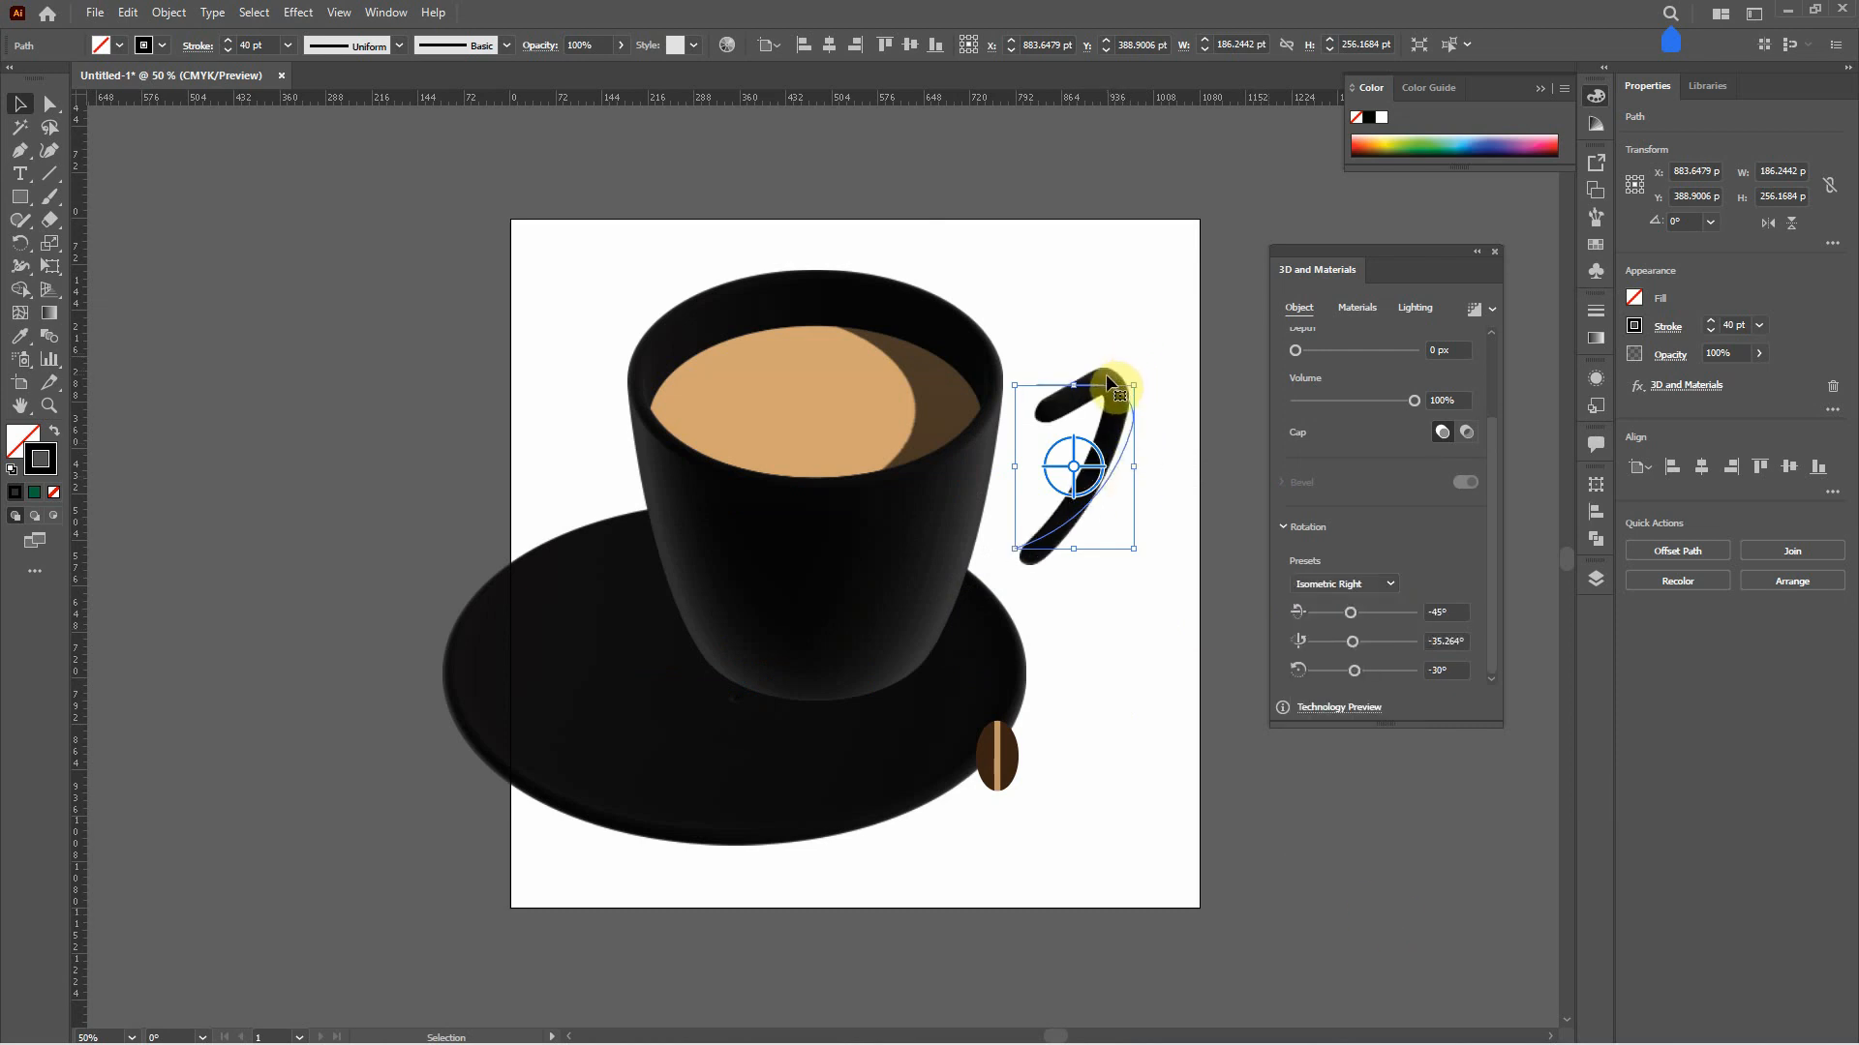
- Place the handle against the cup's right side, about 102 pt left and 11 pt up, and send it to the back
left_click_drag(1106, 375, 1036, 377)
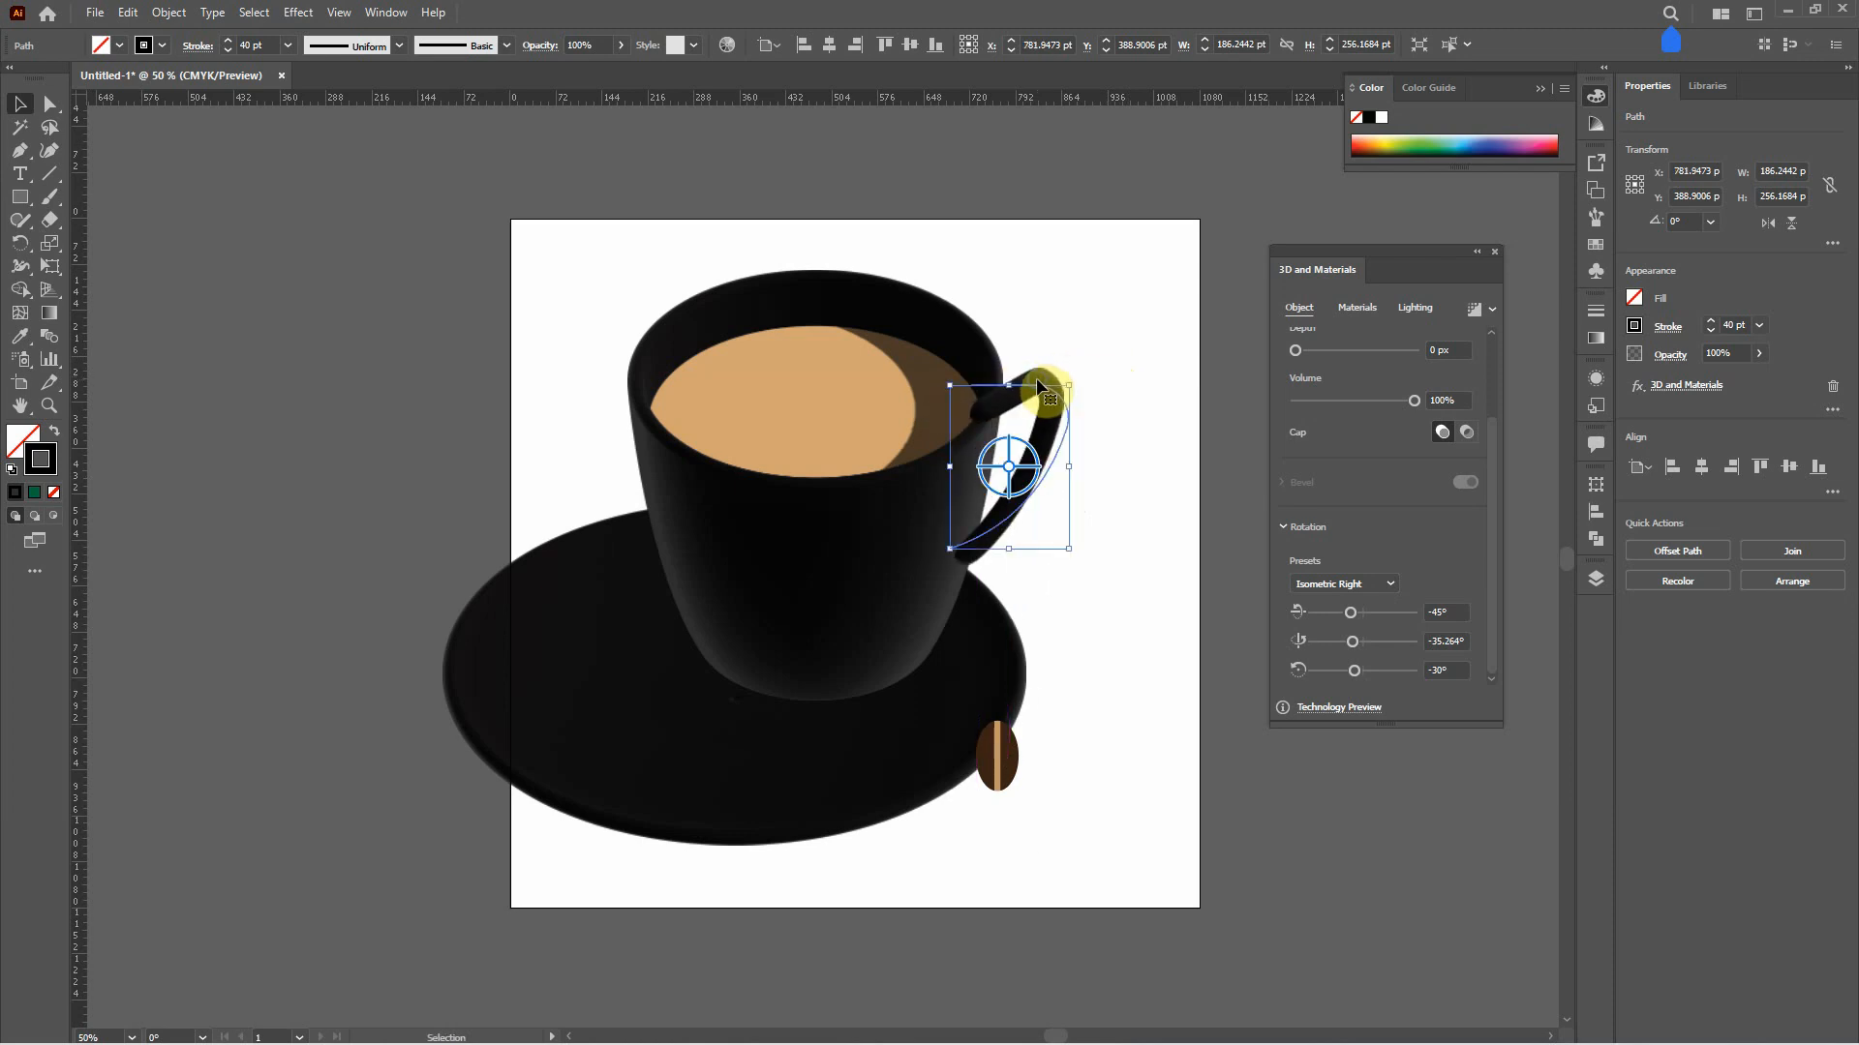
right_click(1036, 378)
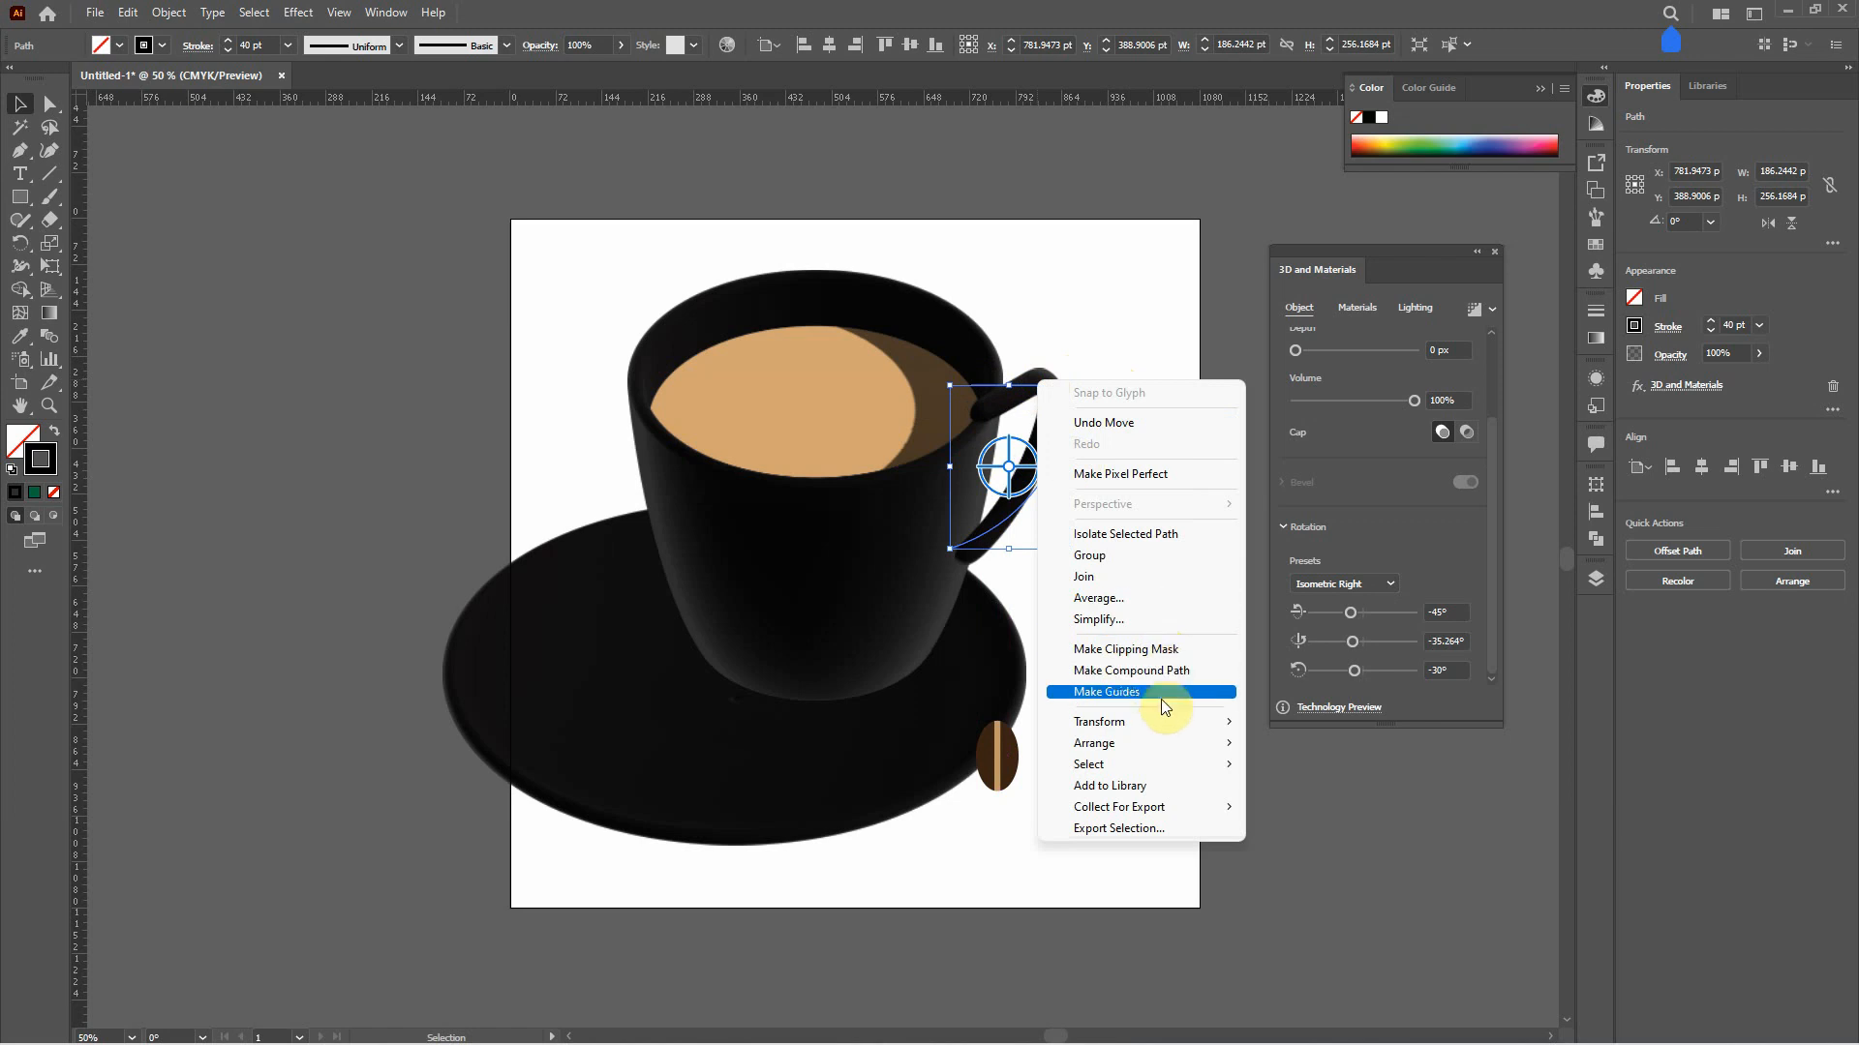
mouse_move(1153, 741)
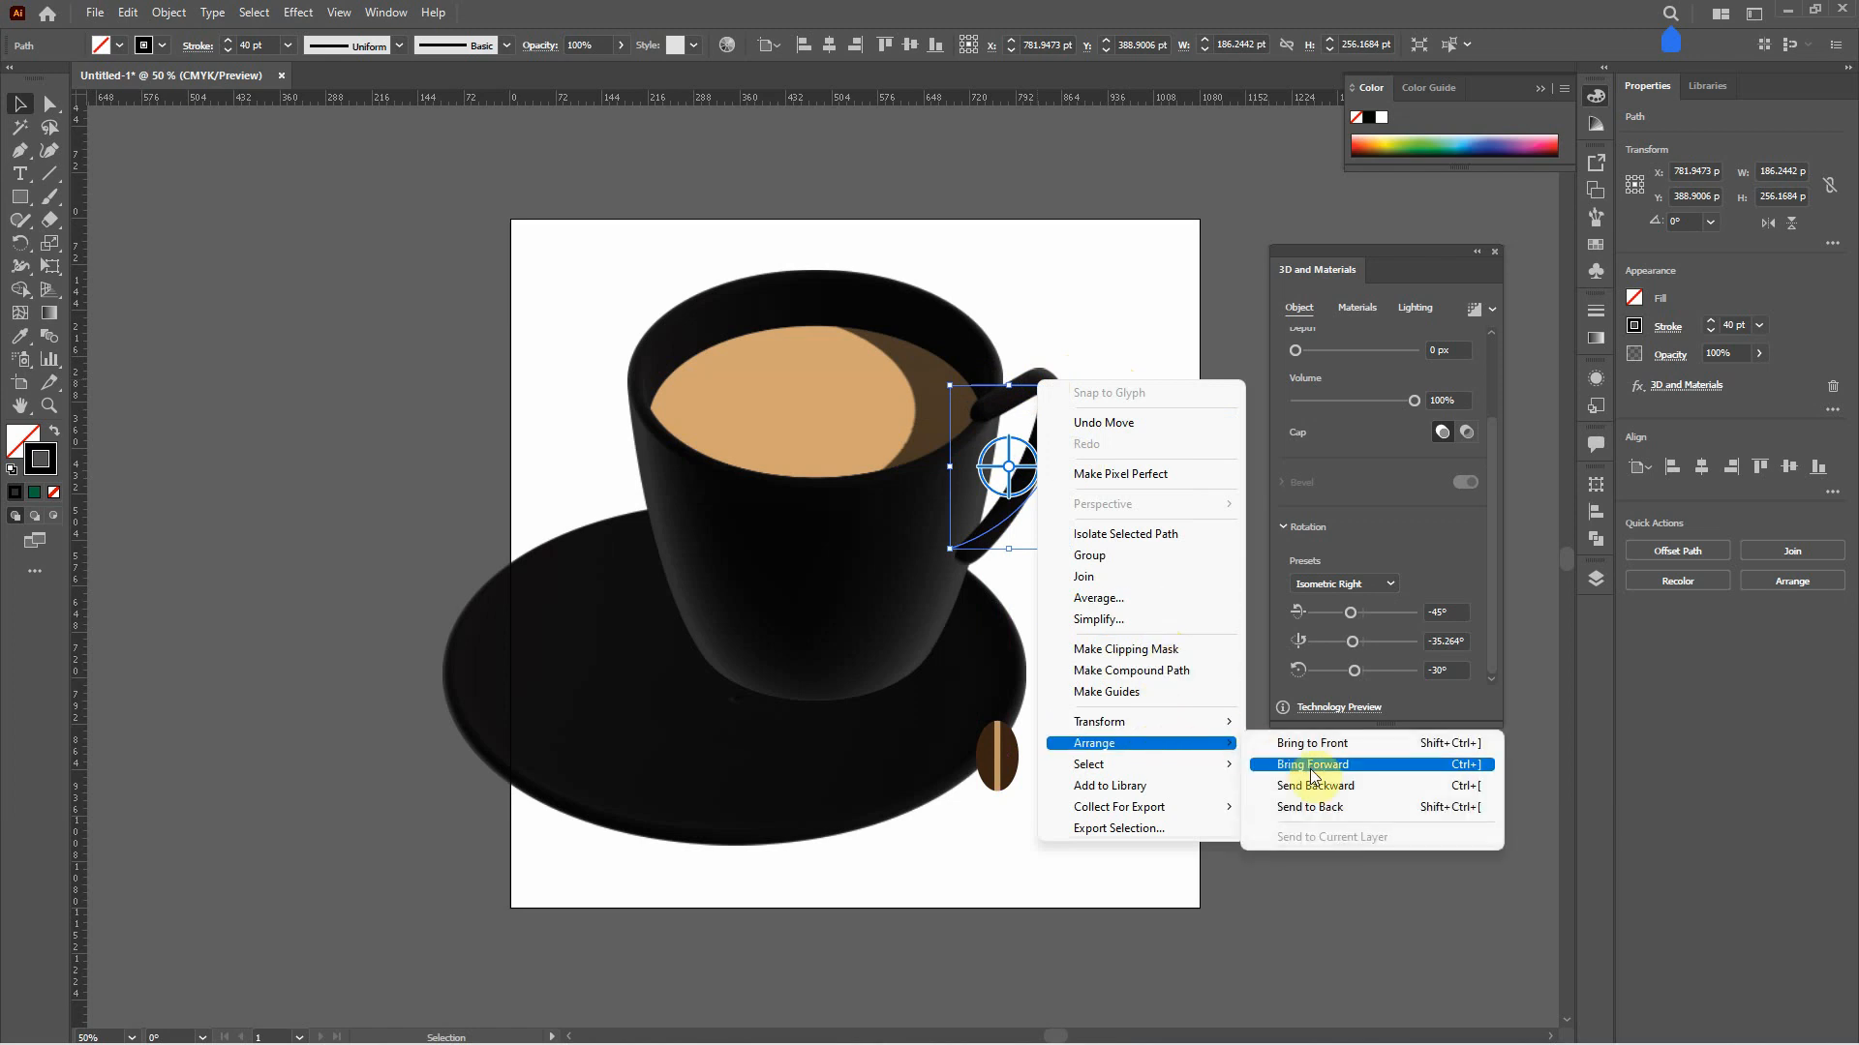
left_click(1332, 800)
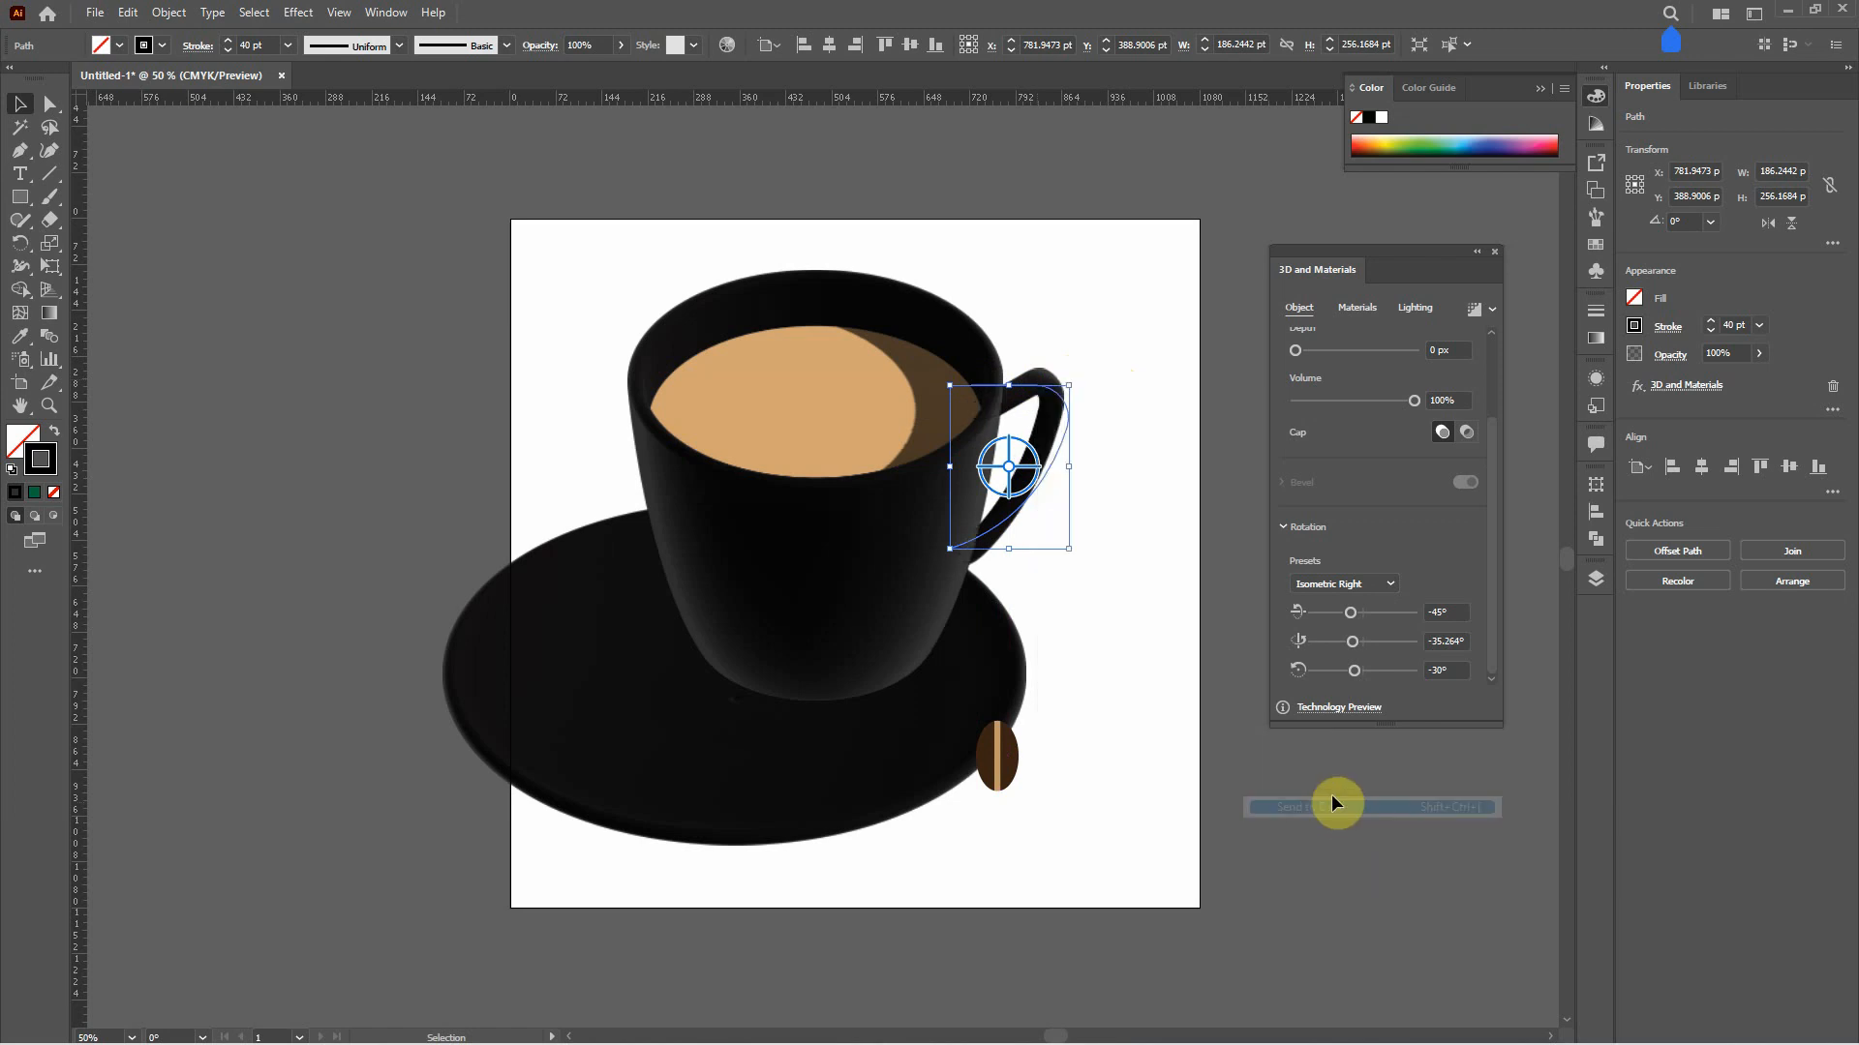
left_click(1089, 333)
left_click_drag(1051, 384, 1048, 378)
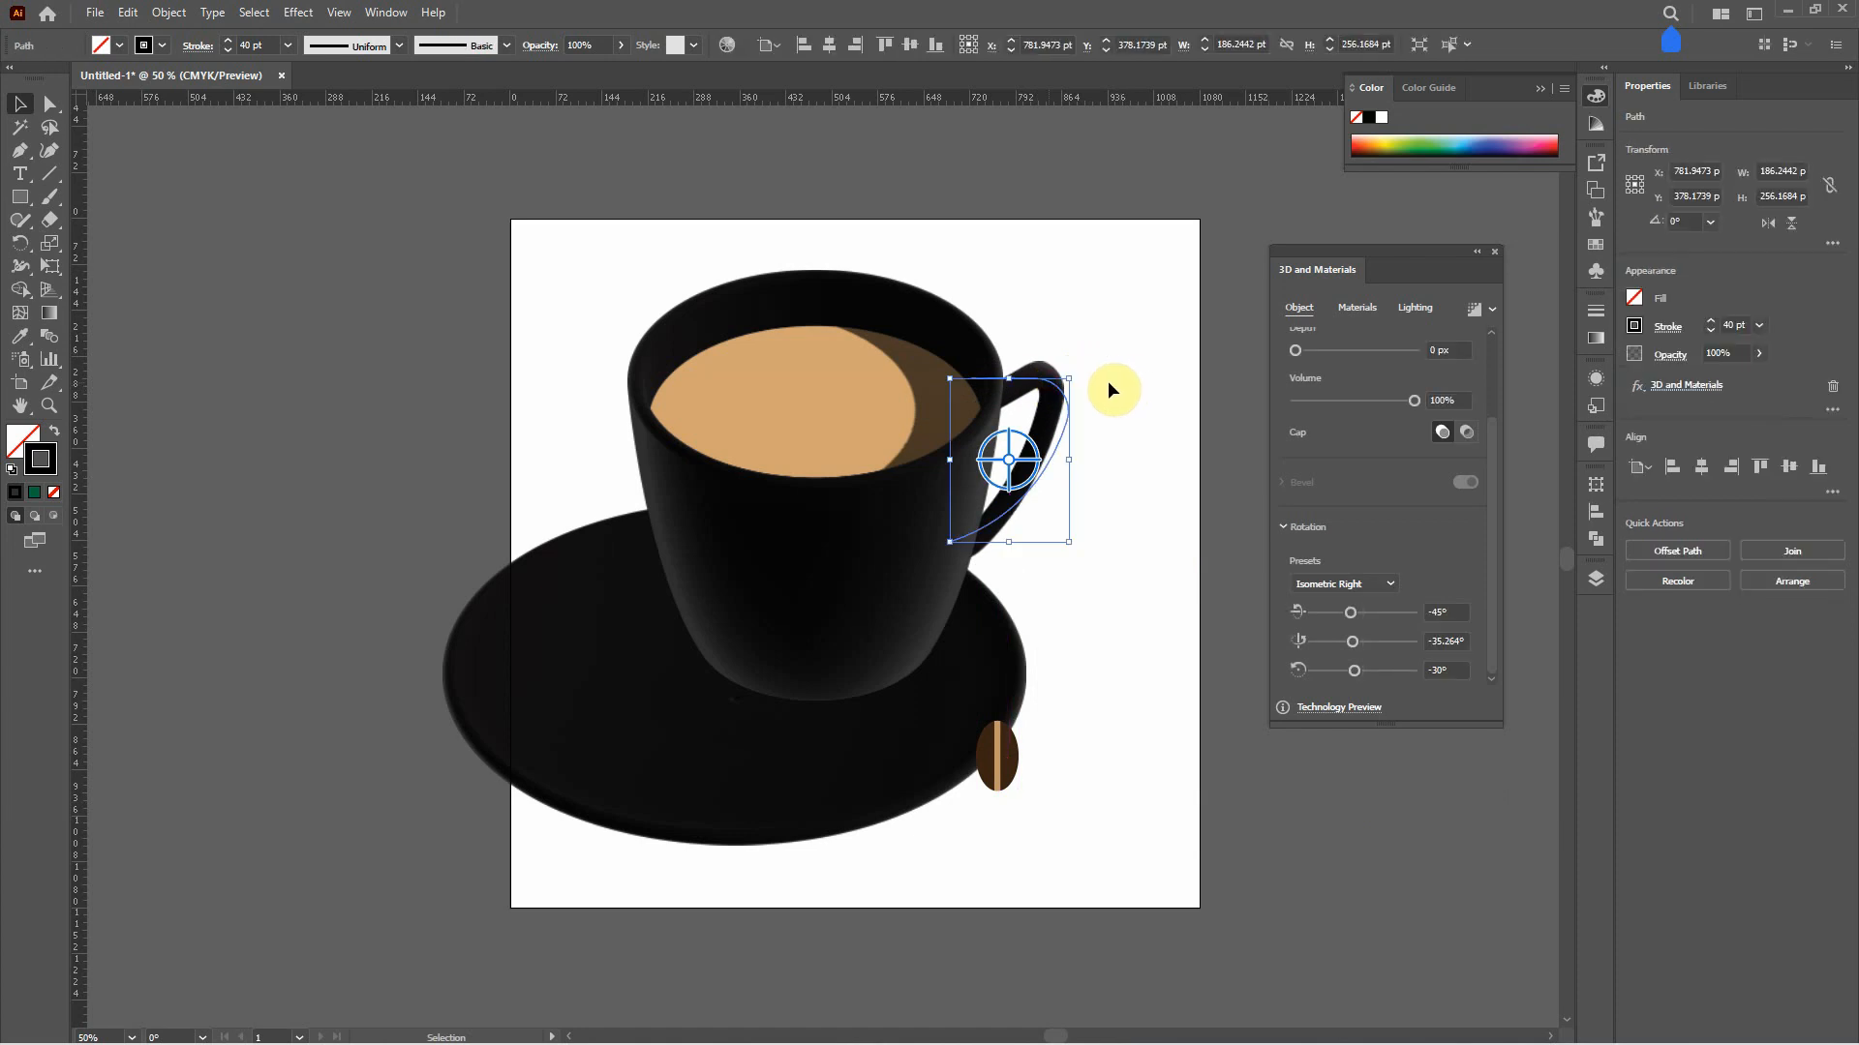
- Thicken the handle by setting its stroke weight to 50 pt
left_click(1724, 325)
type("5")
key("Return")
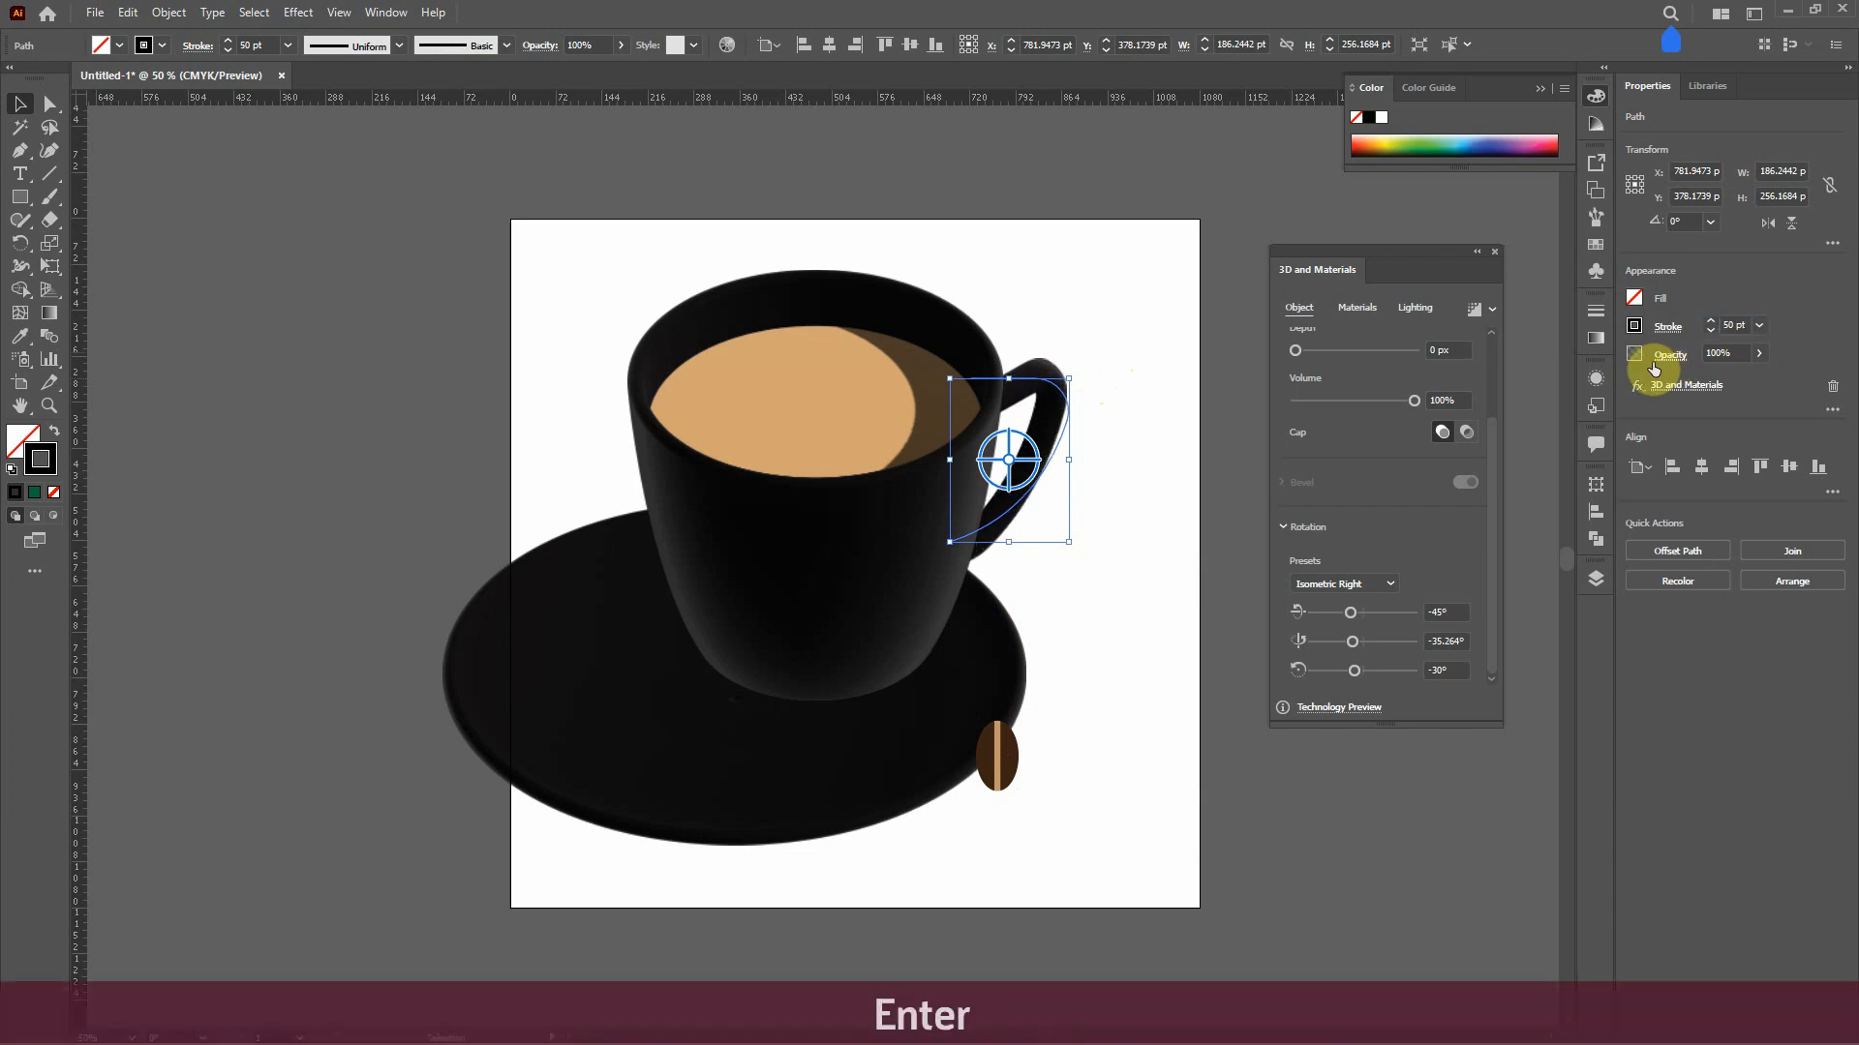
left_click(1095, 315)
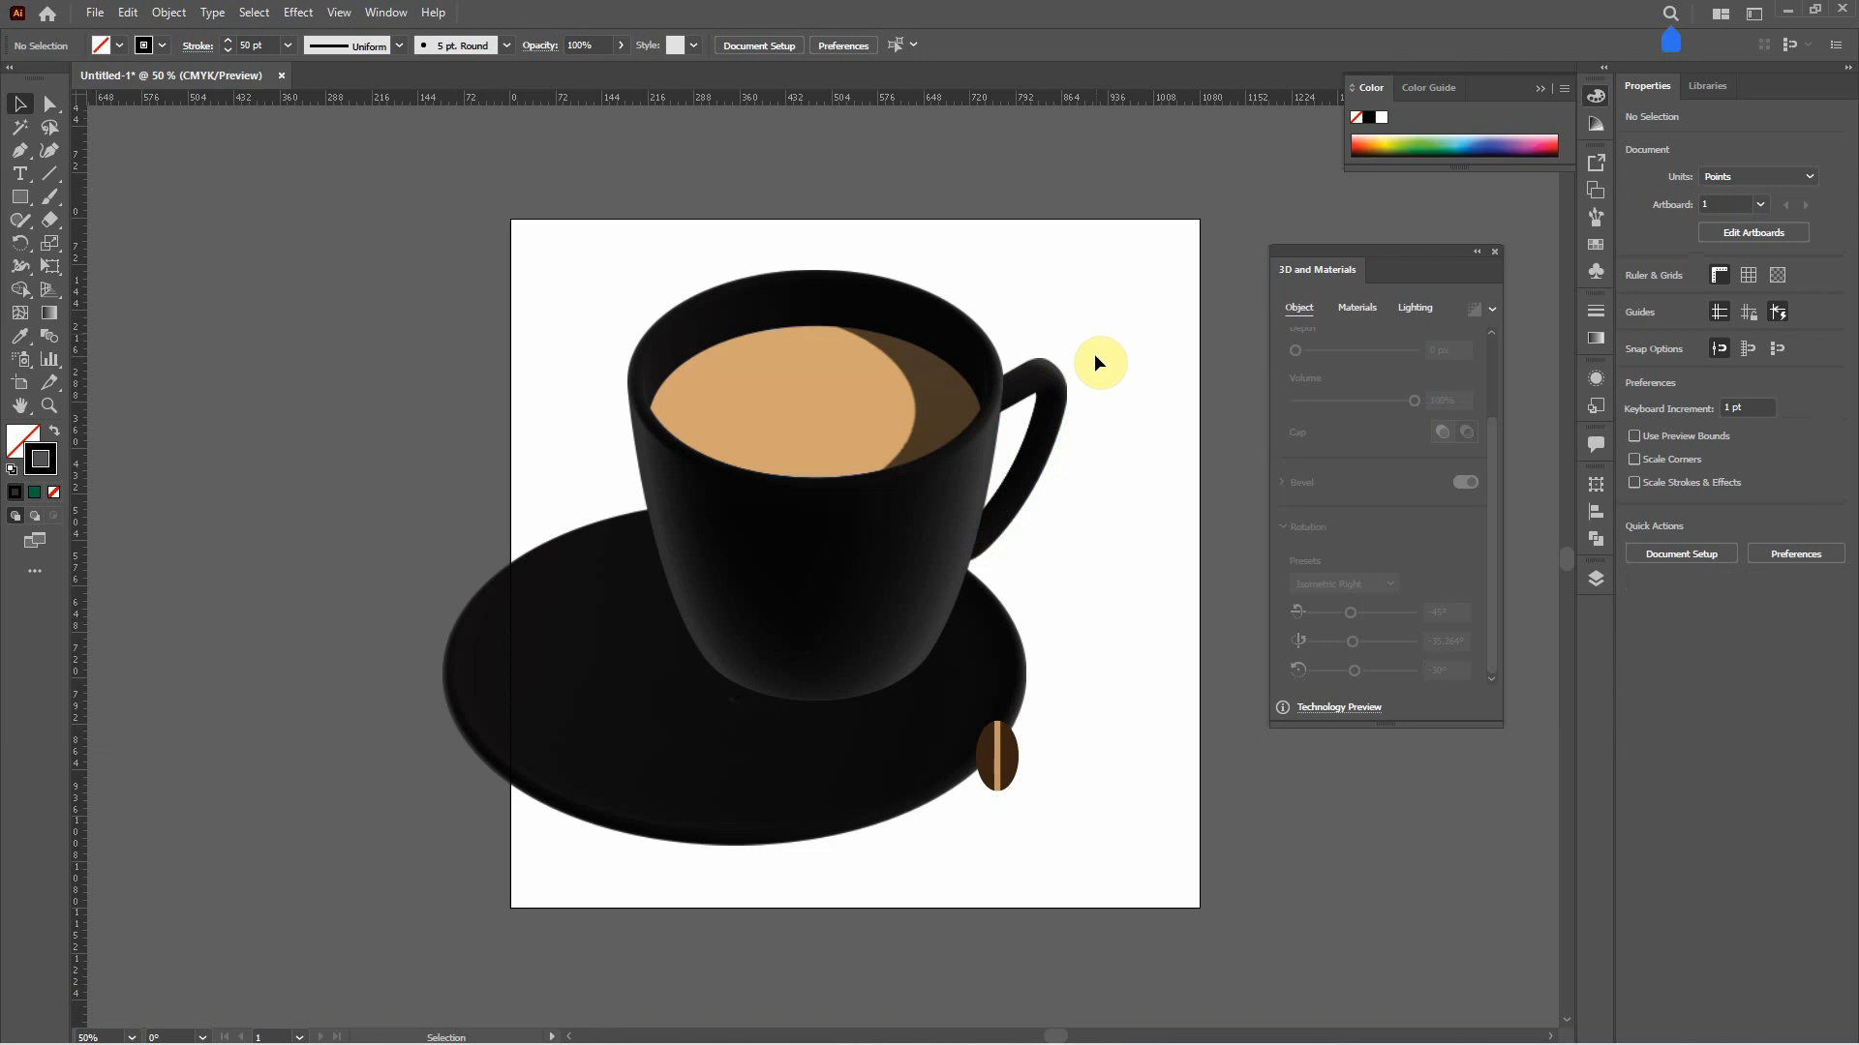
- Rotate the handle about 6° clockwise so its ends meet the side of the cup
left_click(1055, 402)
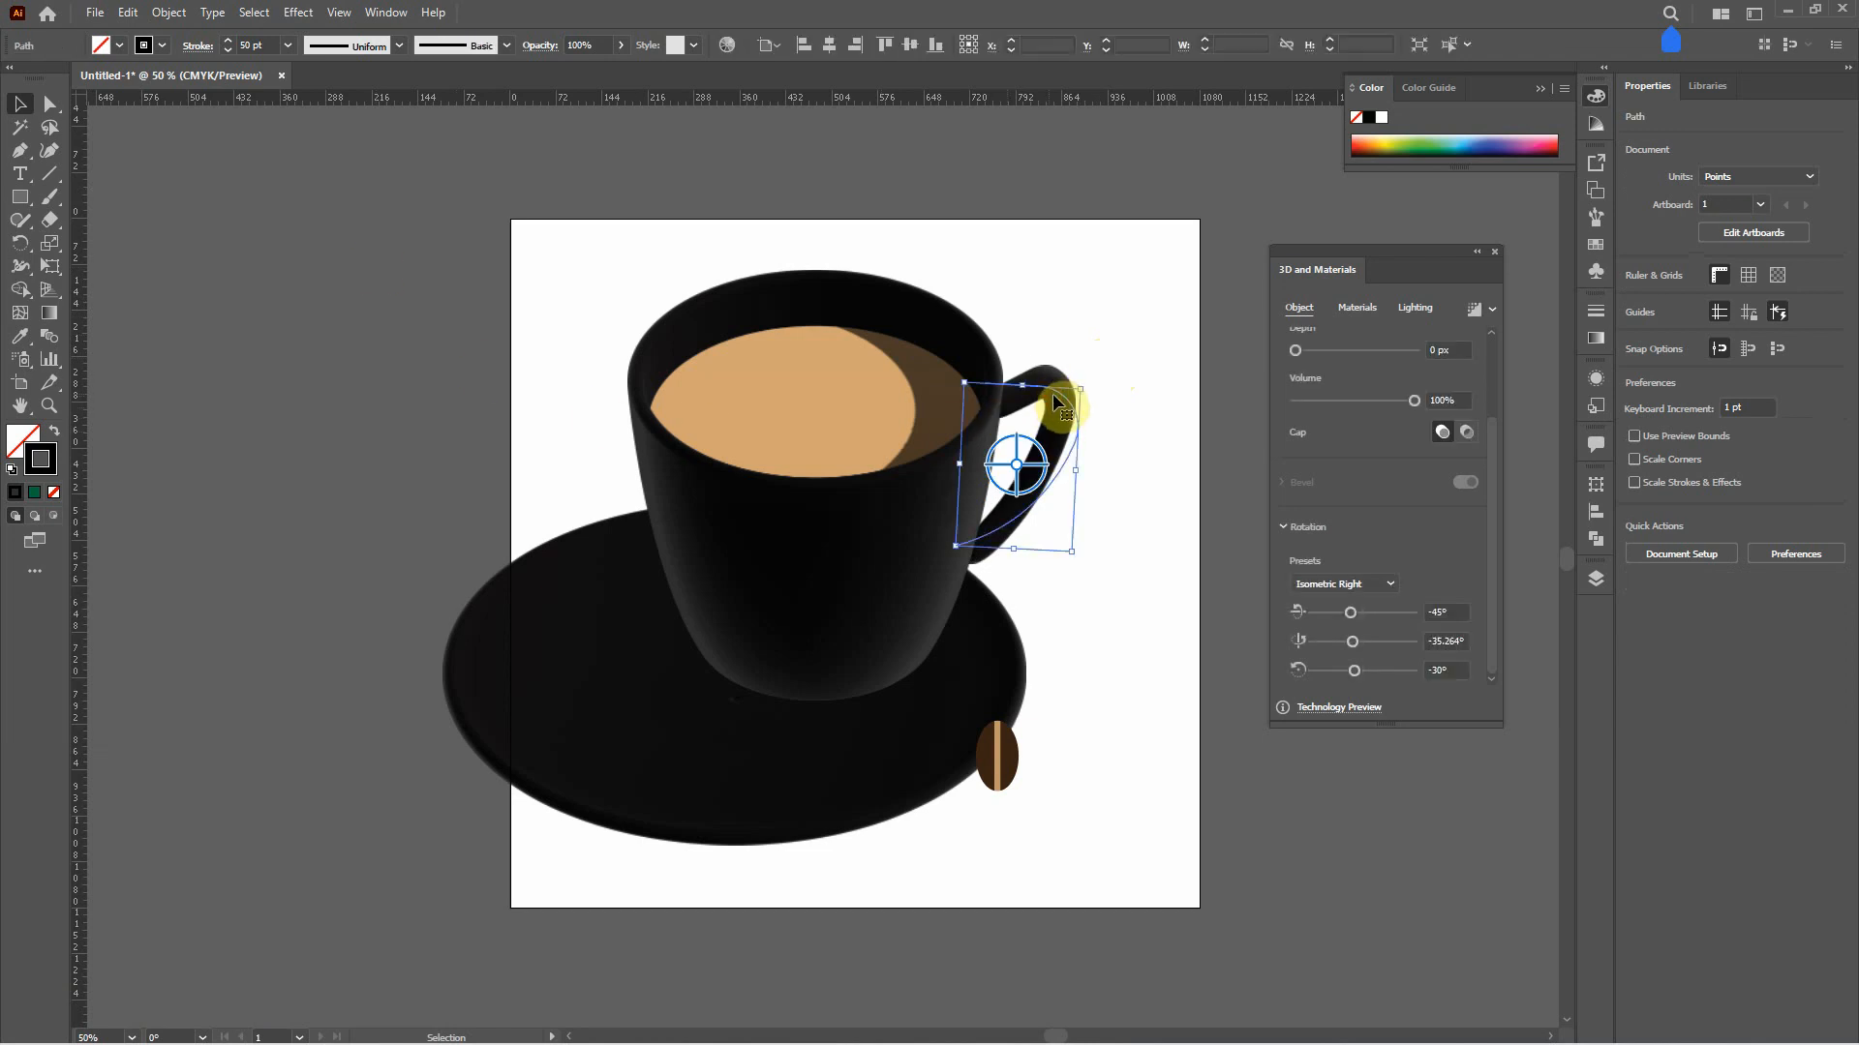
left_click_drag(1091, 386, 1098, 387)
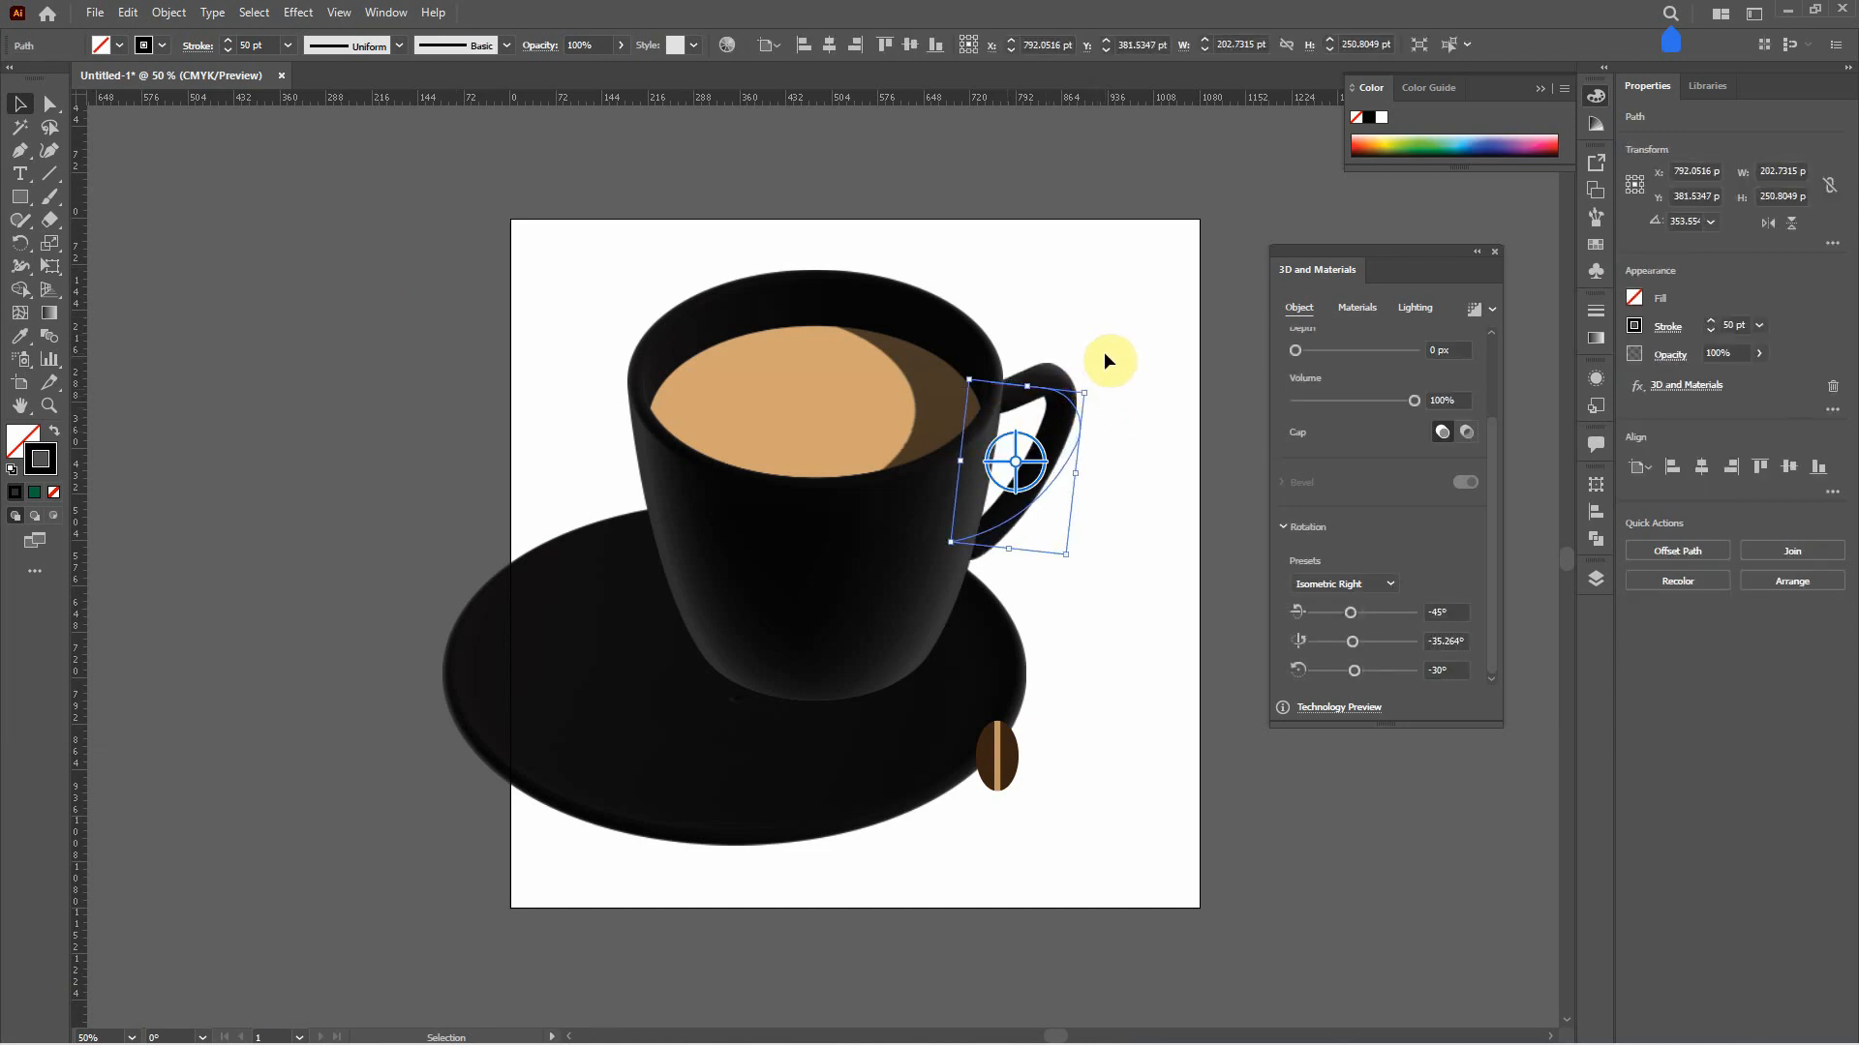
left_click(1087, 373)
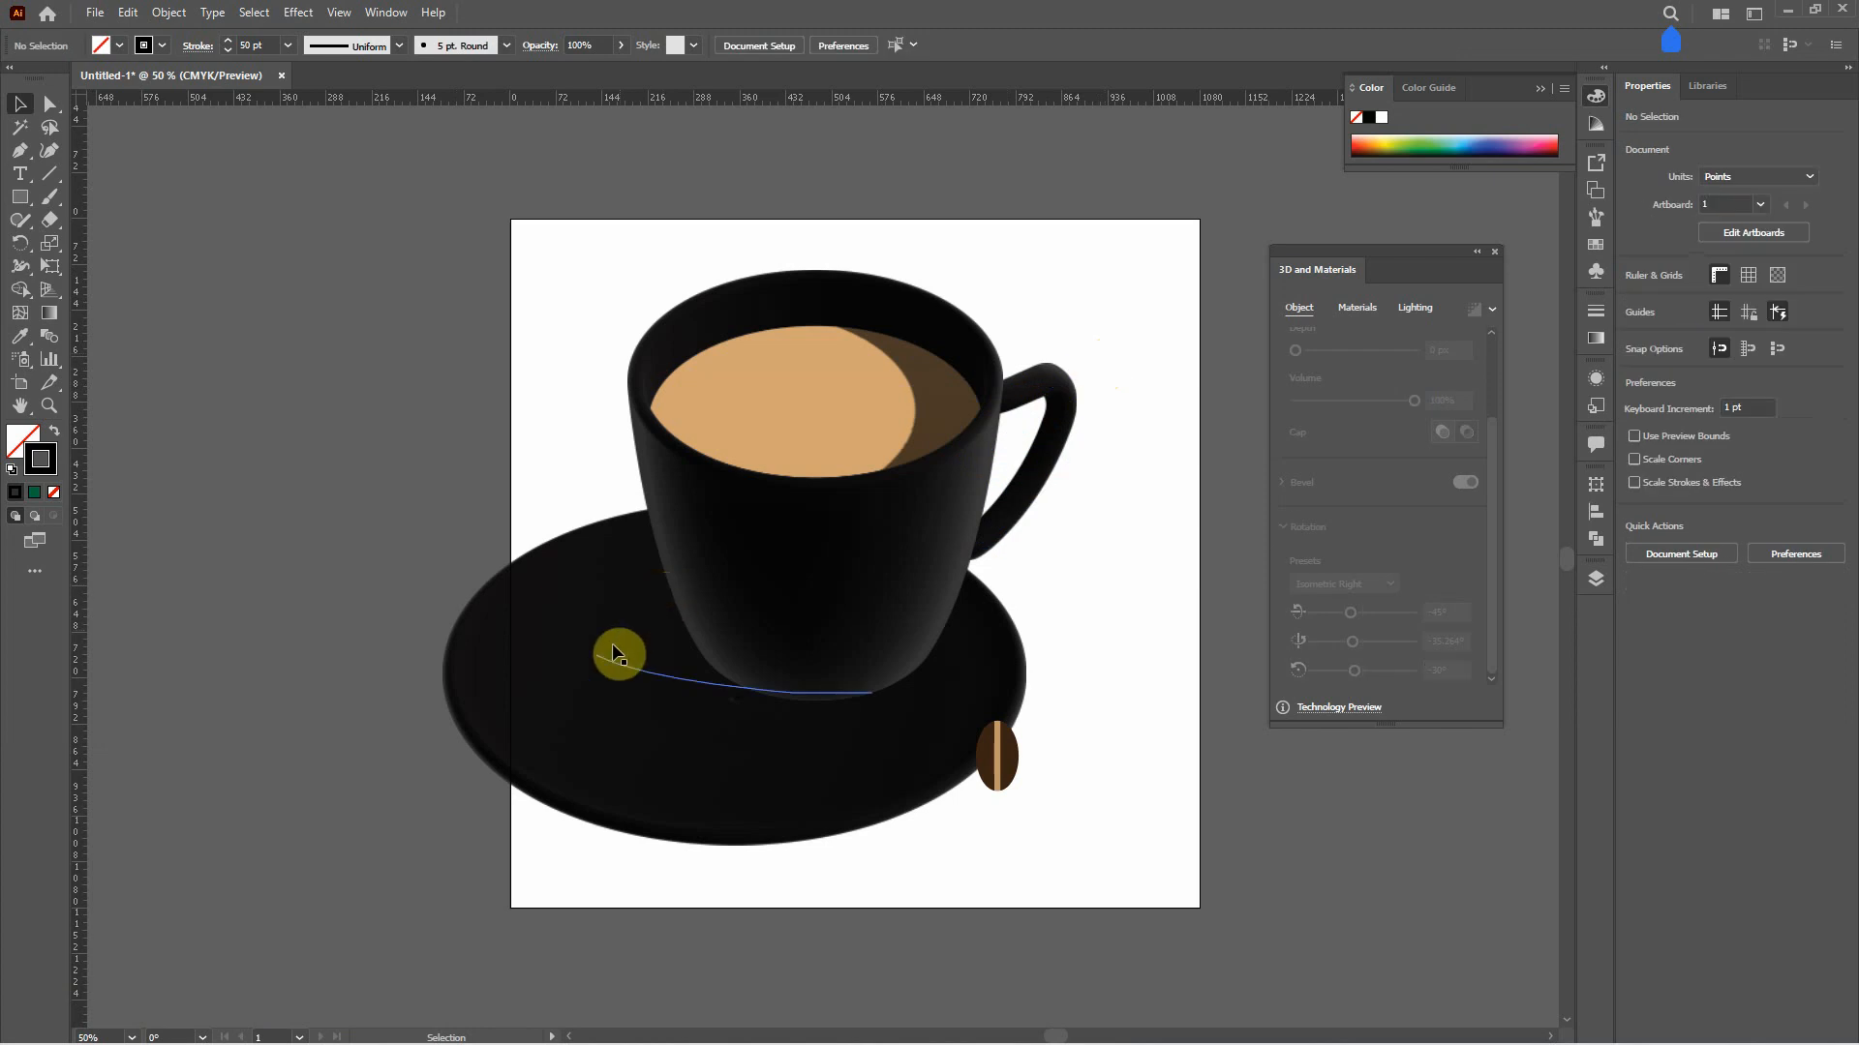
- Move the saucer right and slightly up so that it is centred under the cup
left_click(602, 713)
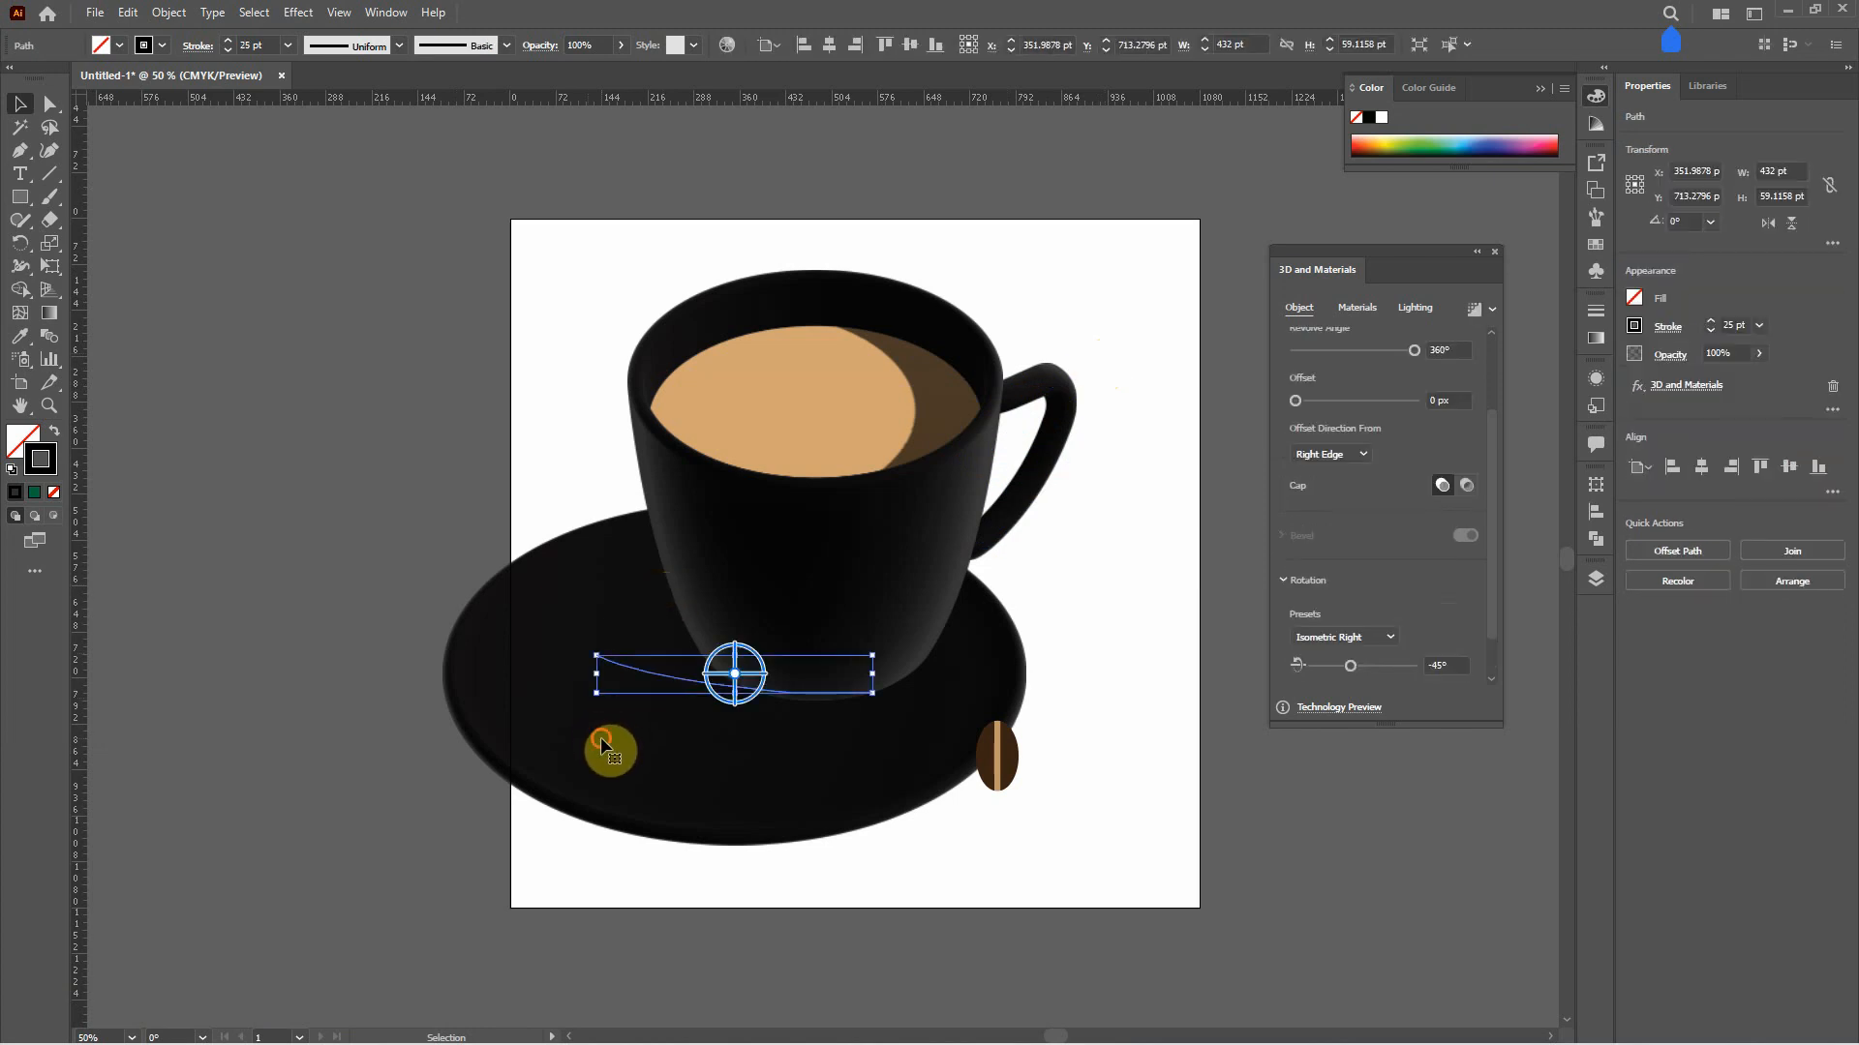
left_click_drag(605, 738, 691, 719)
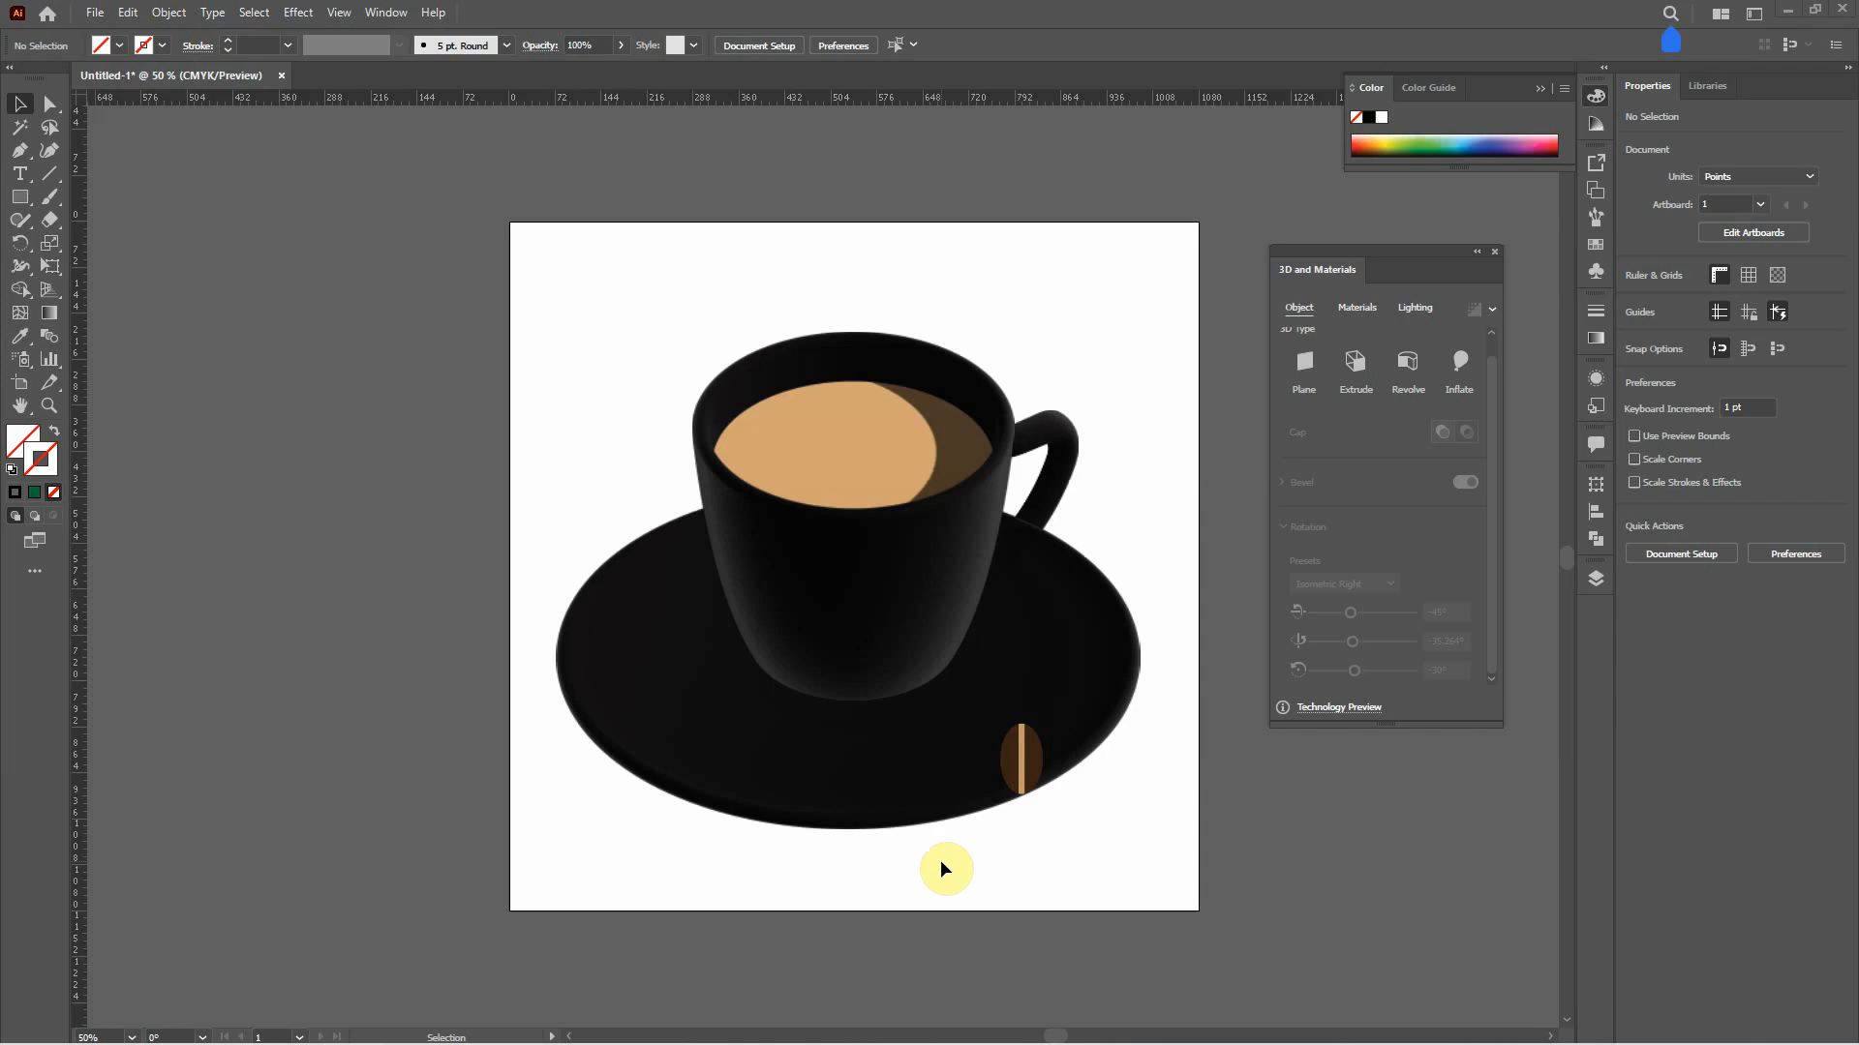
- Move the coffee bean off the saucer to the artboard's lower-right area and apply a 3D Inflate to it
left_click_drag(1025, 782, 1126, 834)
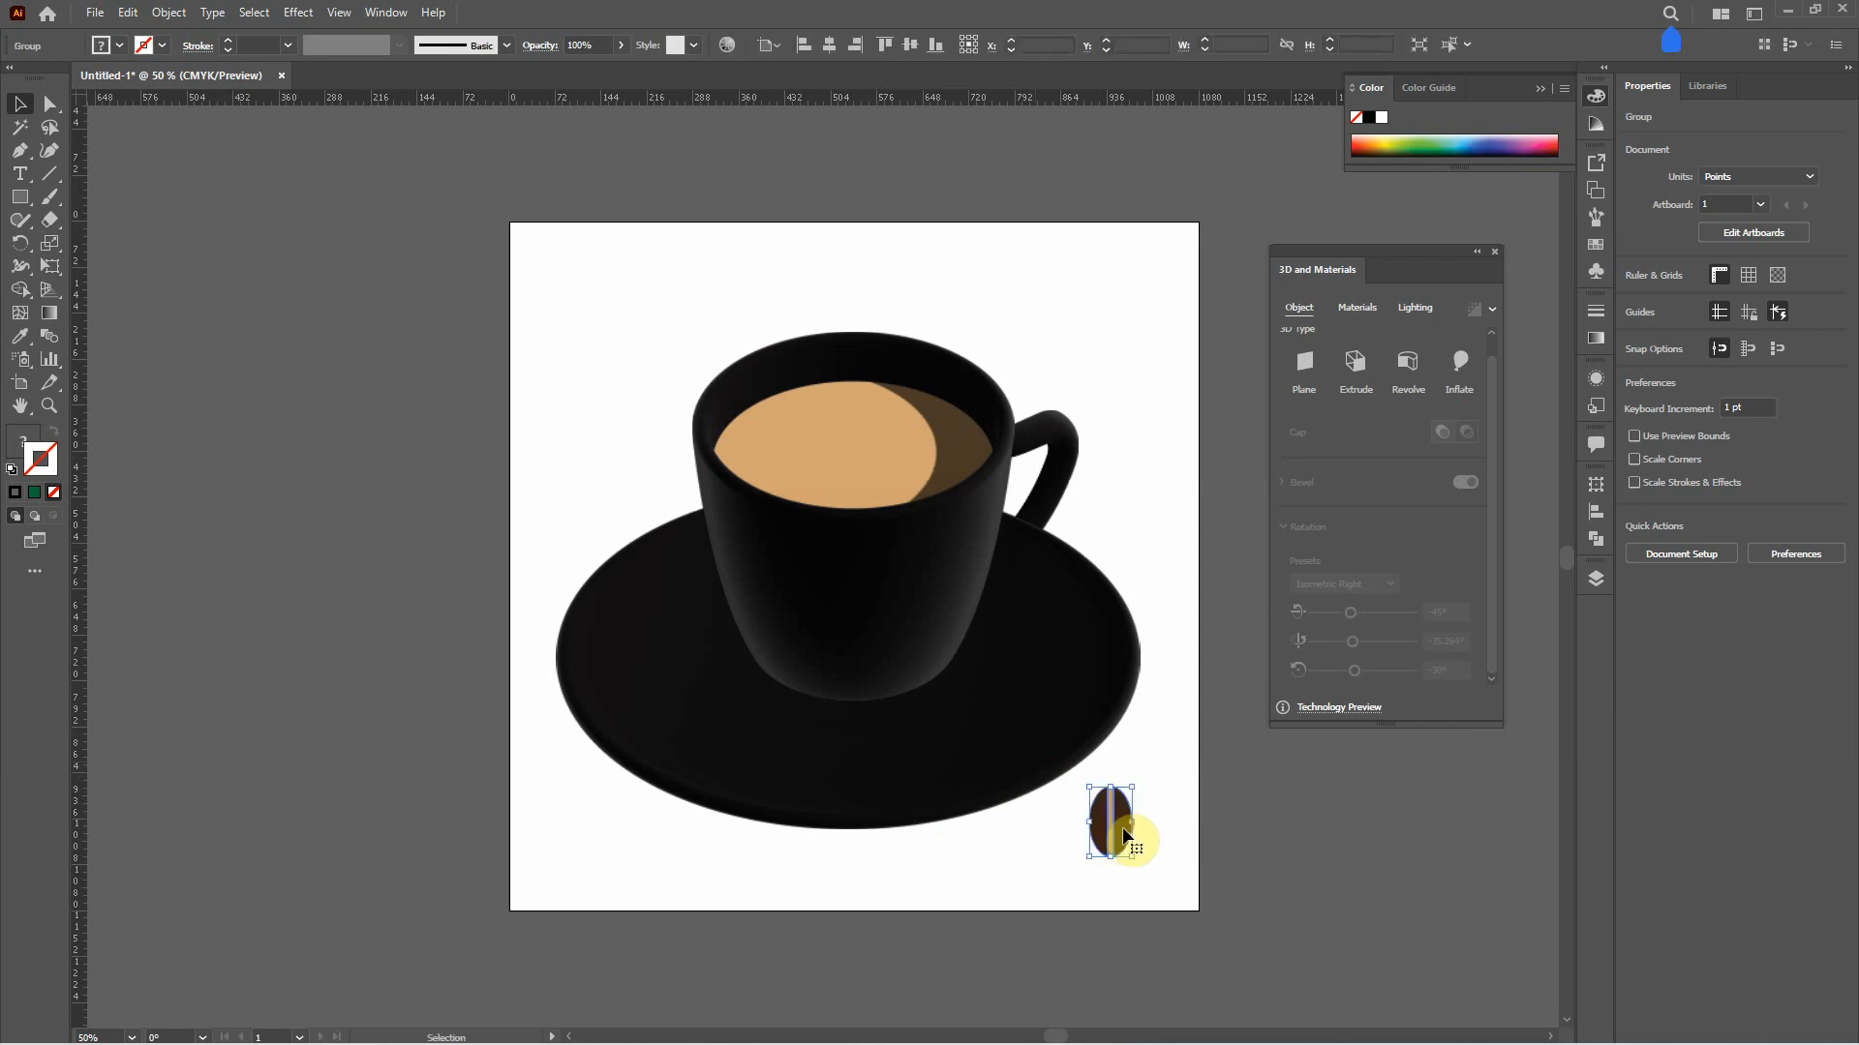
left_click(1462, 364)
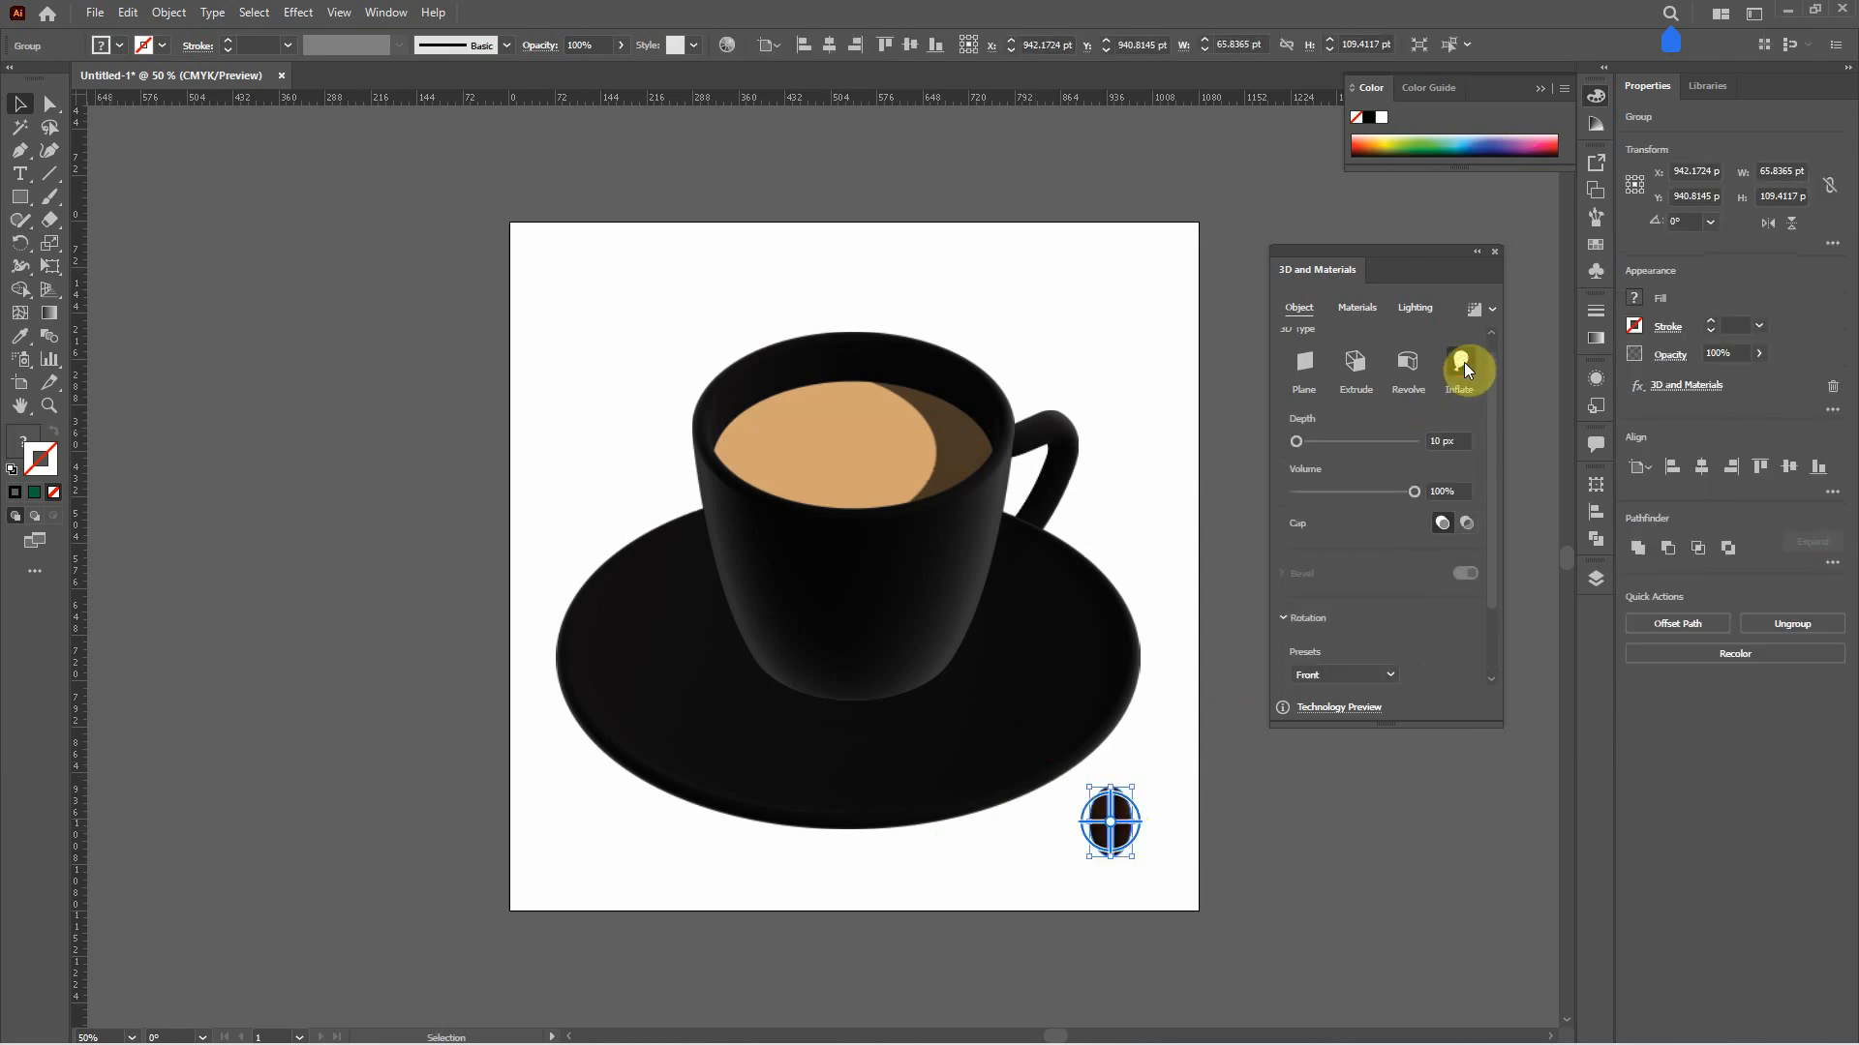
left_click(1171, 763)
left_click(1123, 829)
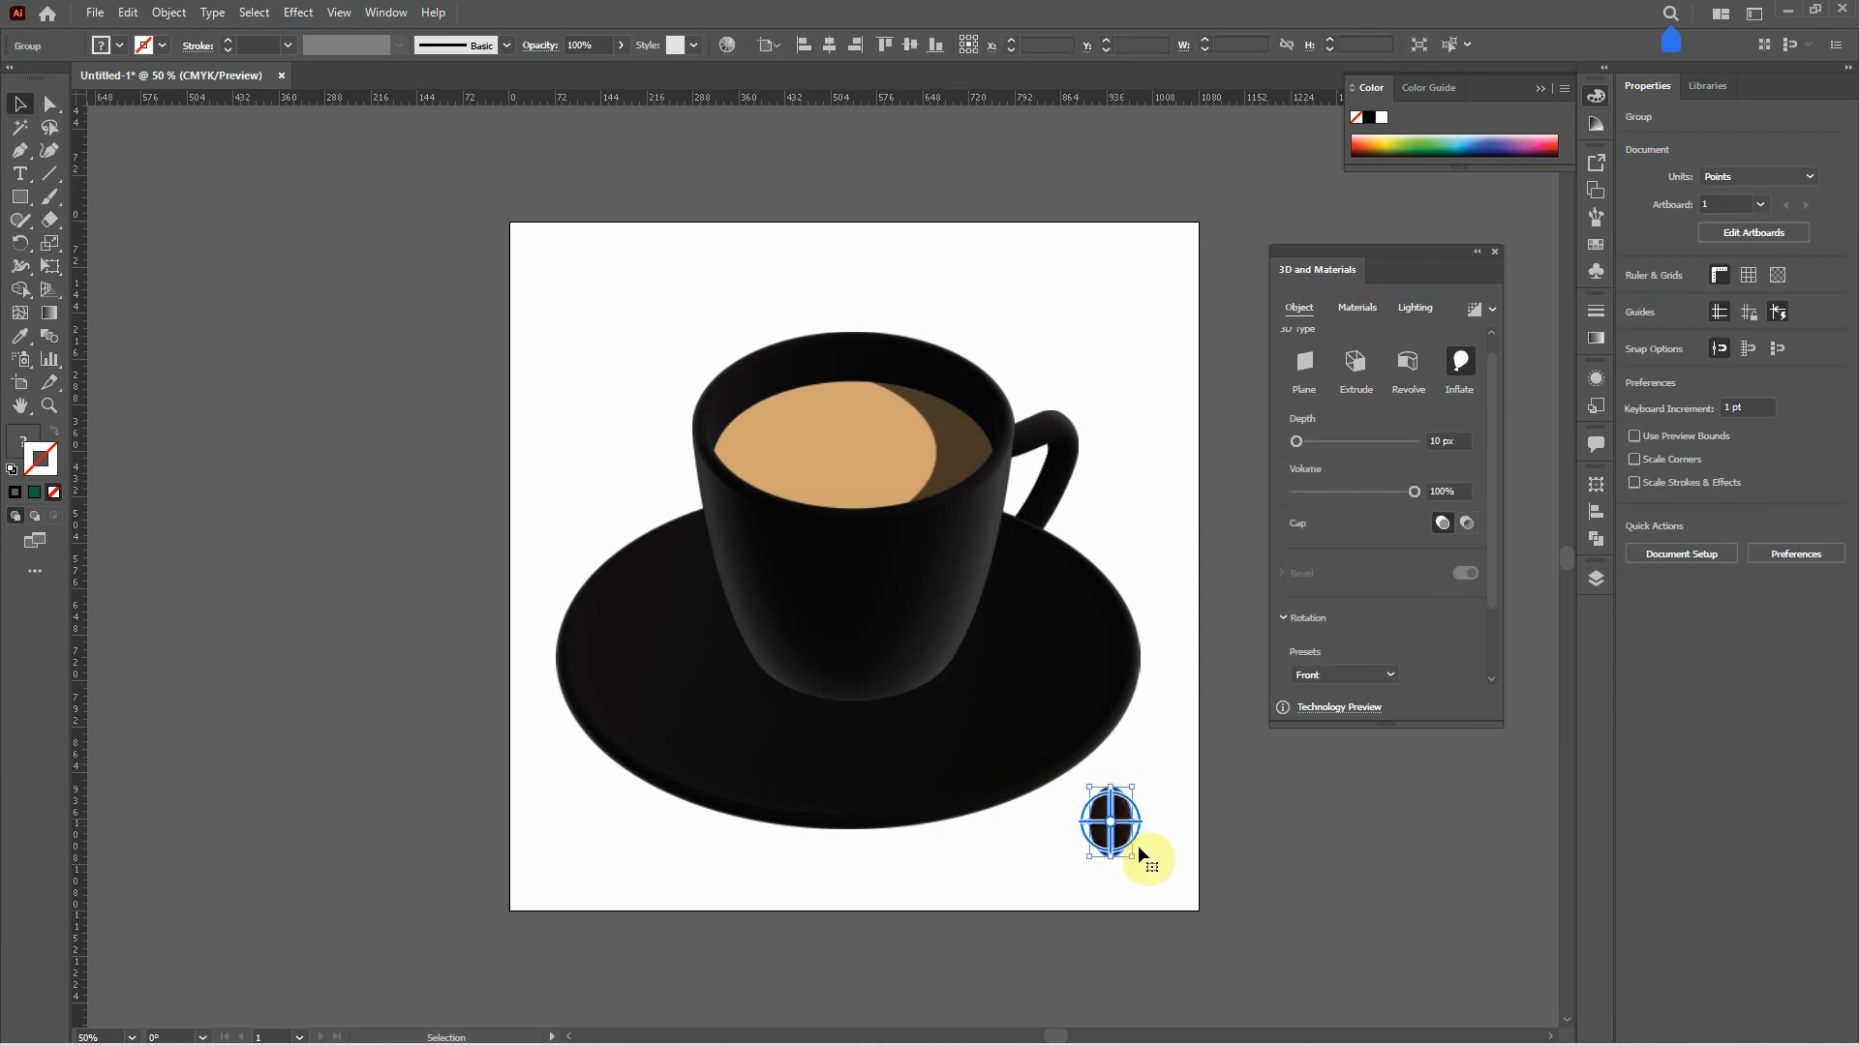
- Tilt the inflated bean with a custom 3D rotation
scroll(1137, 844, "up", 3, "alt")
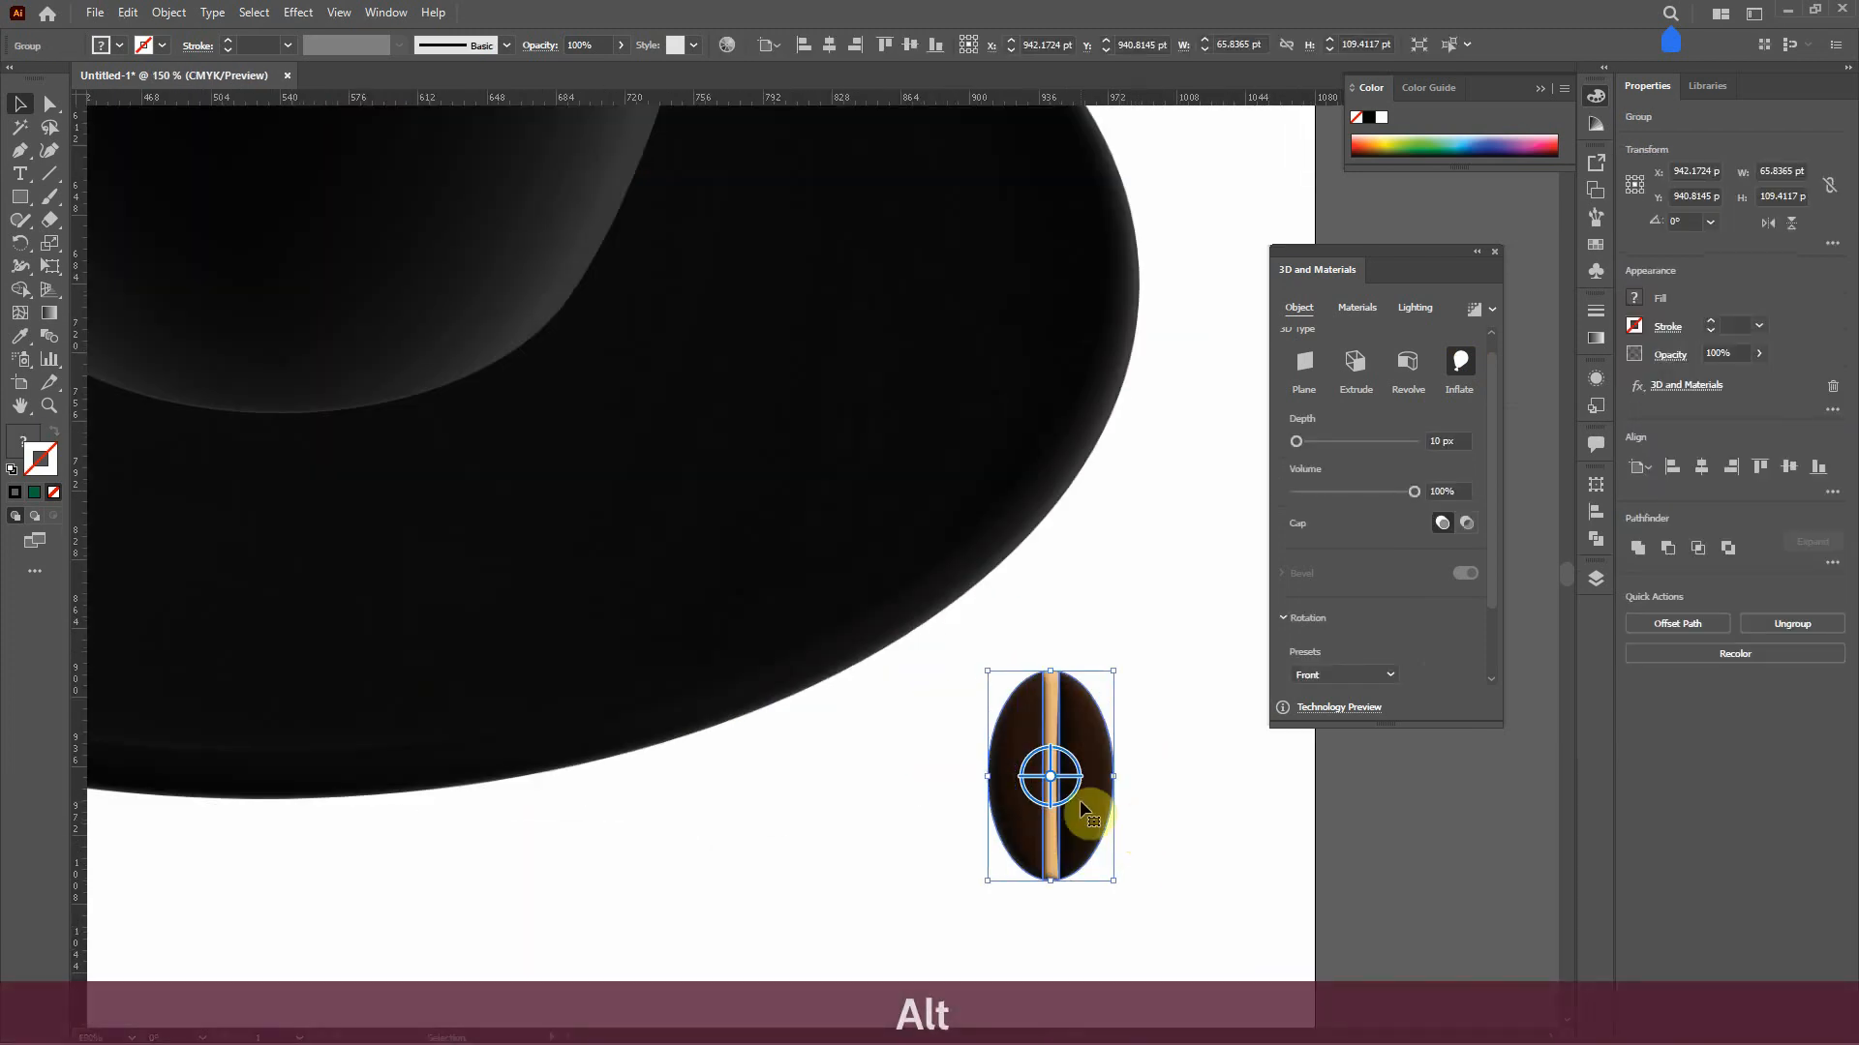
mouse_move(1051, 776)
left_mouse_down()
mouse_move(1051, 738)
mouse_move(1018, 734)
mouse_move(1053, 743)
left_mouse_up()
scroll(1156, 815, "down", 1, "alt")
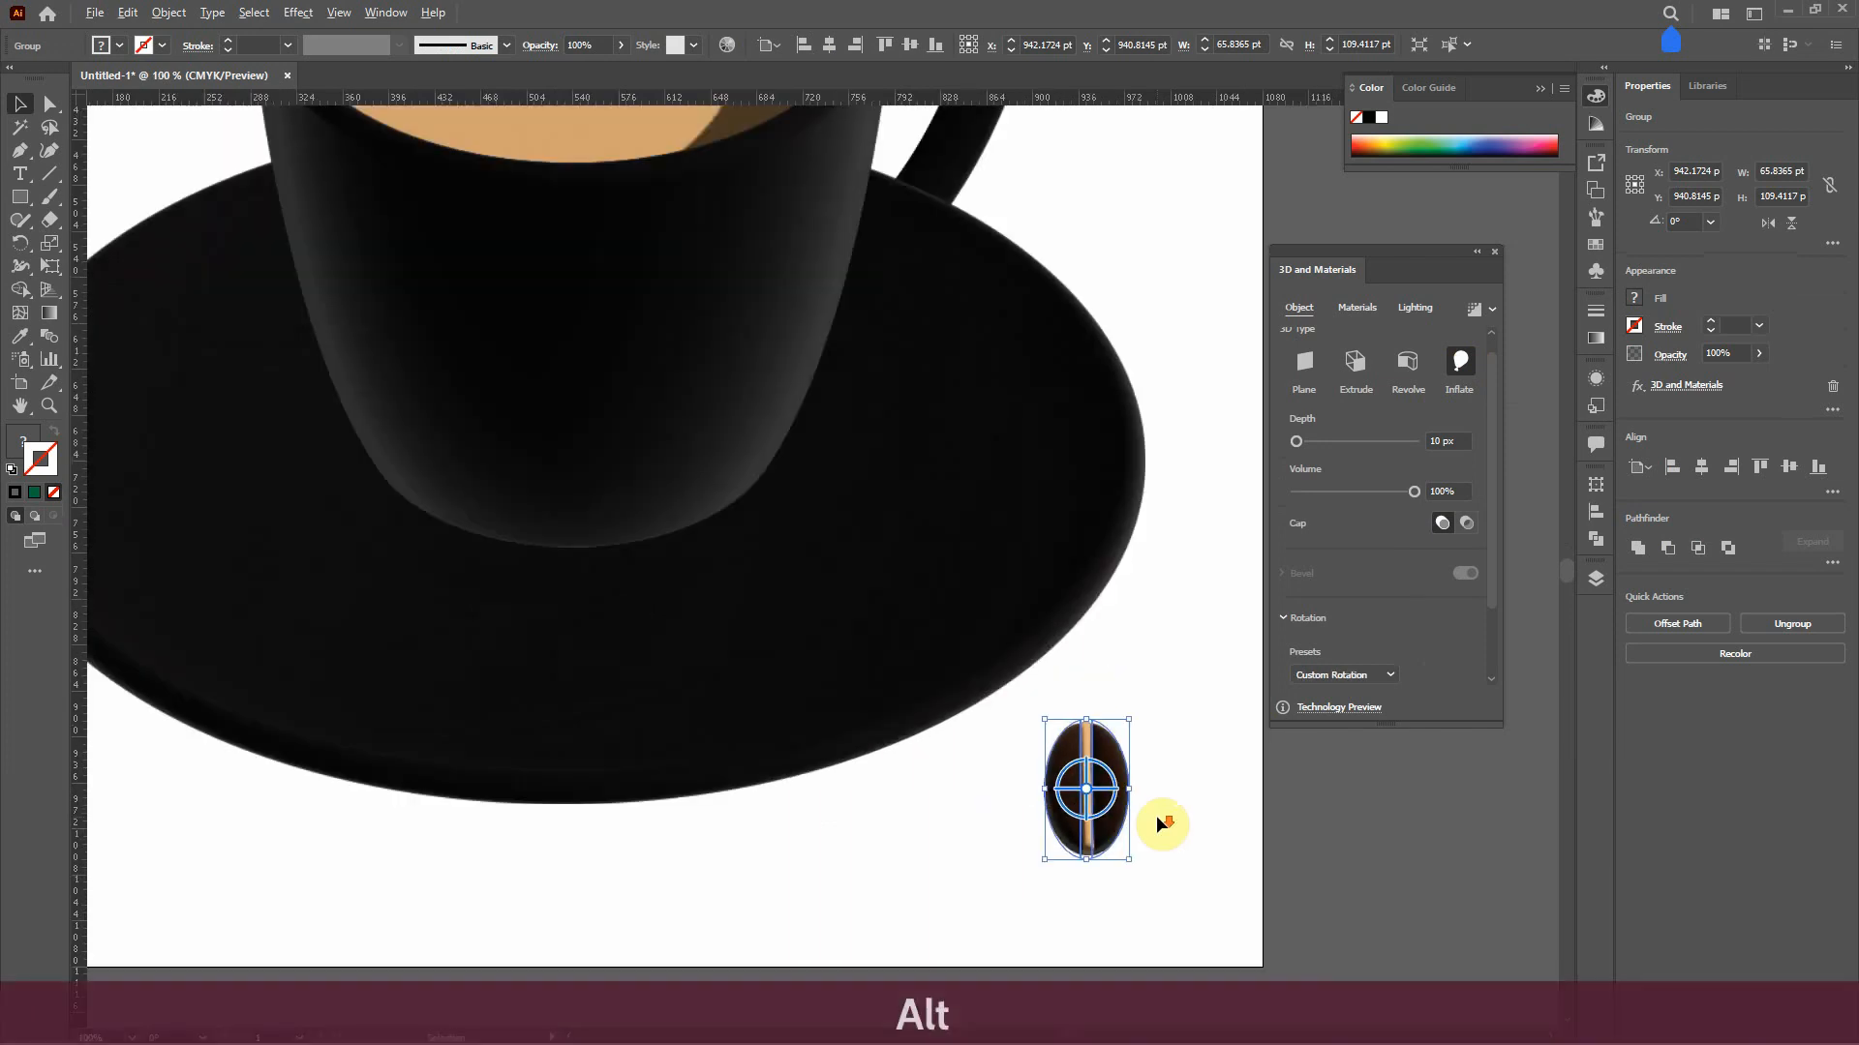
left_click(1169, 798)
- Move the bean onto the saucer and arrange differently rotated copies of it around the front right of the cup
left_click_drag(1118, 777, 947, 581)
left_click_drag(922, 571, 819, 604)
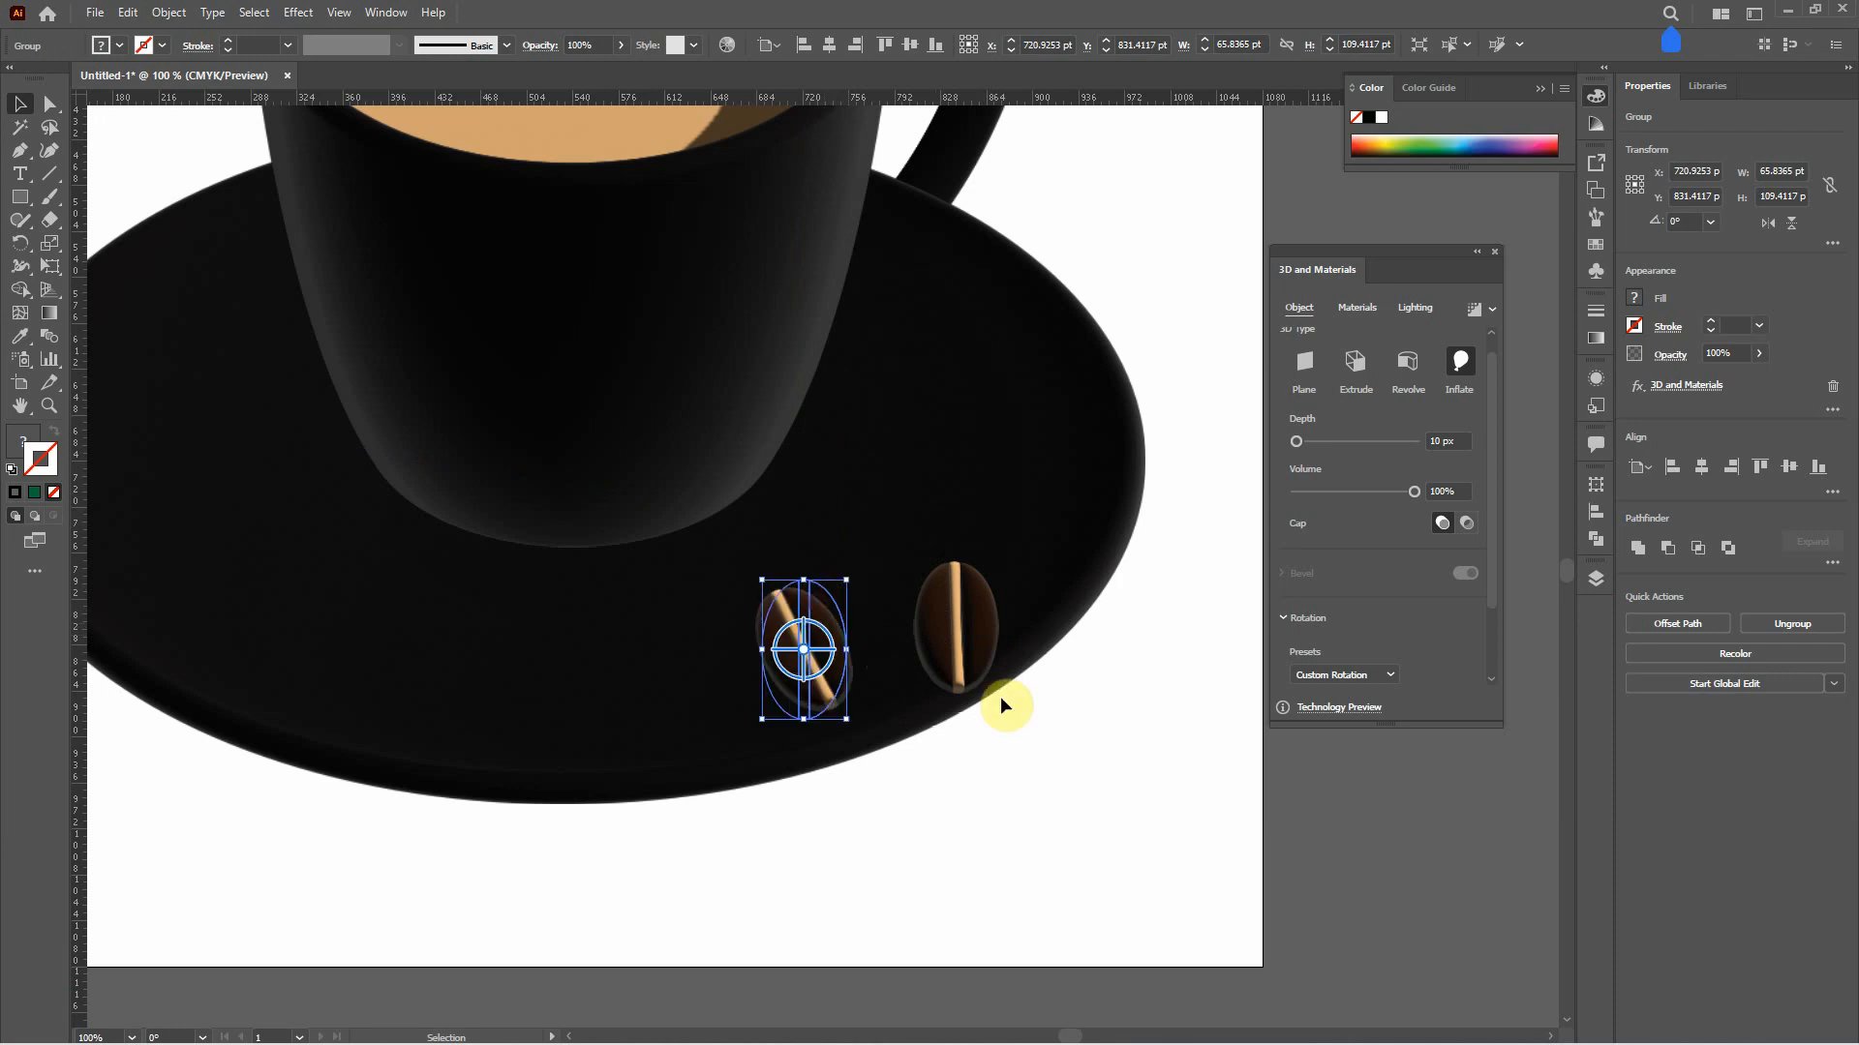
scroll(1054, 695, "down", 2)
left_click(1060, 689)
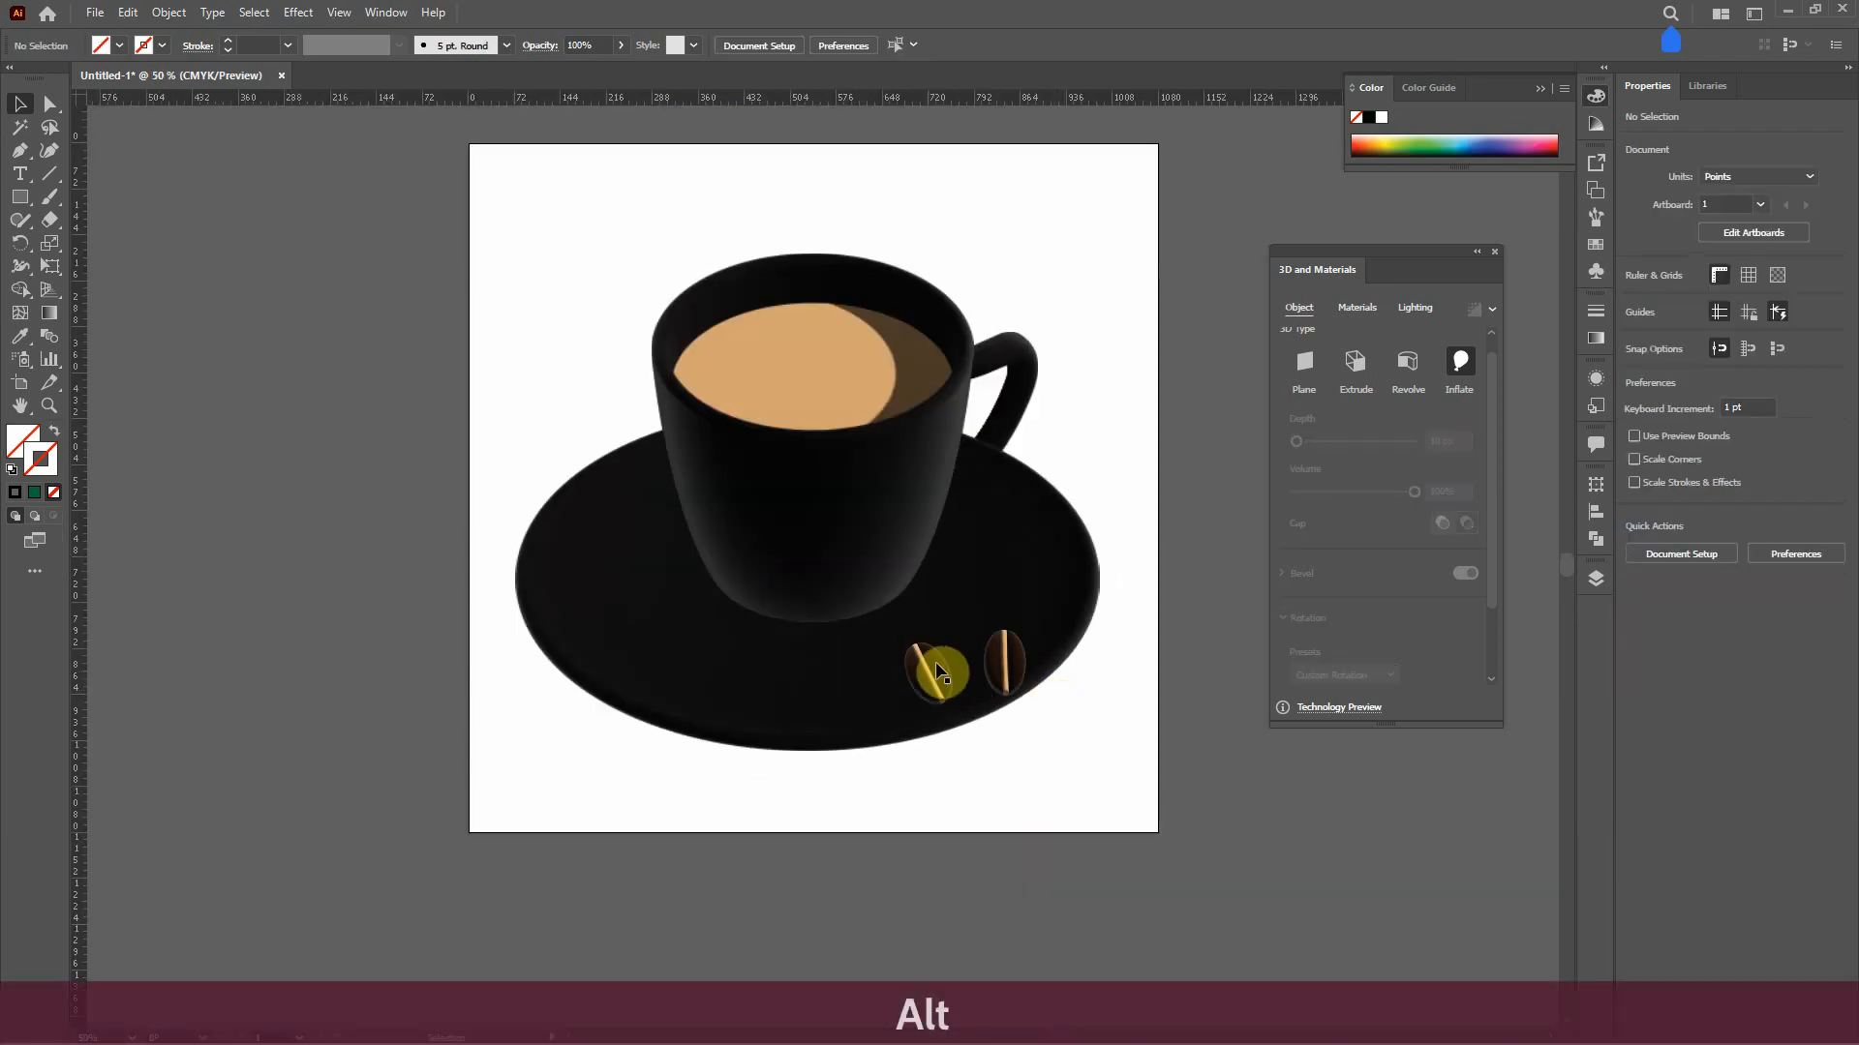
left_click_drag(937, 670, 913, 721)
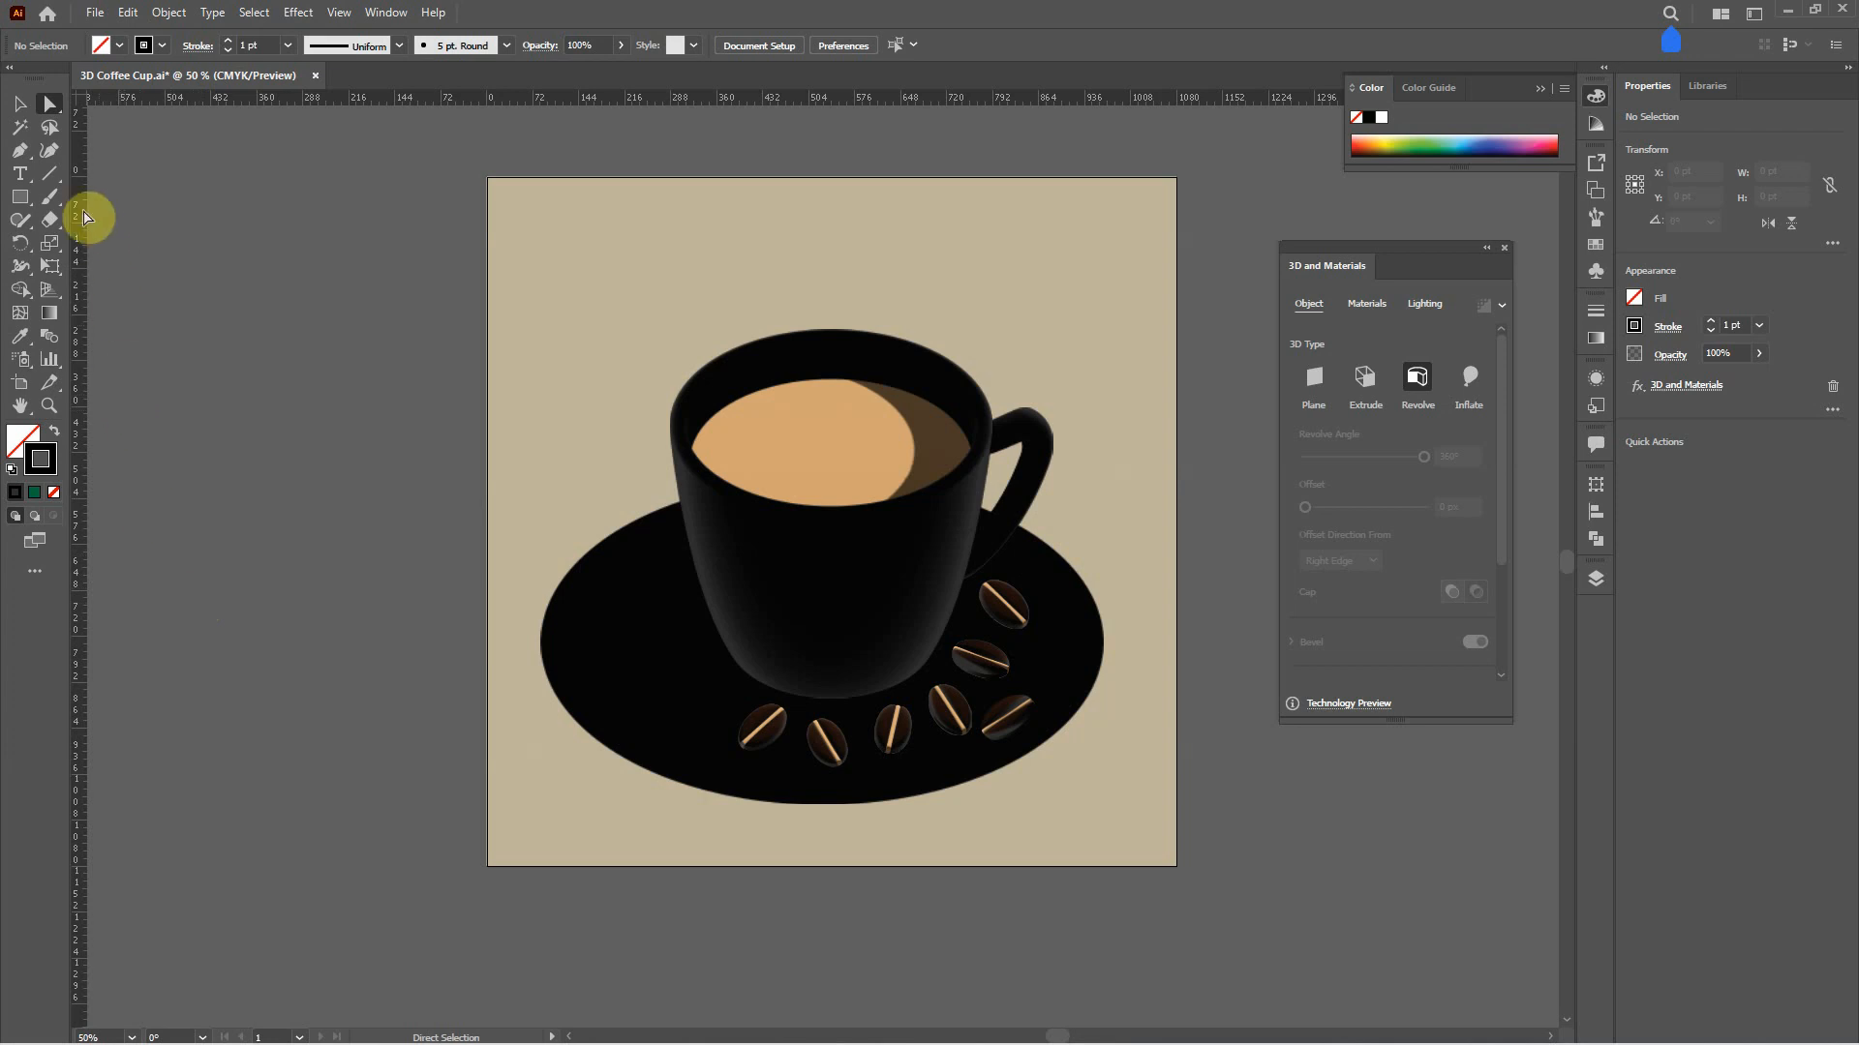
- Draw a wavy open steam path with the Pen tool from about X 569, Y 13 pt down to X 562, Y 437 pt in the coffee
left_click(19, 152)
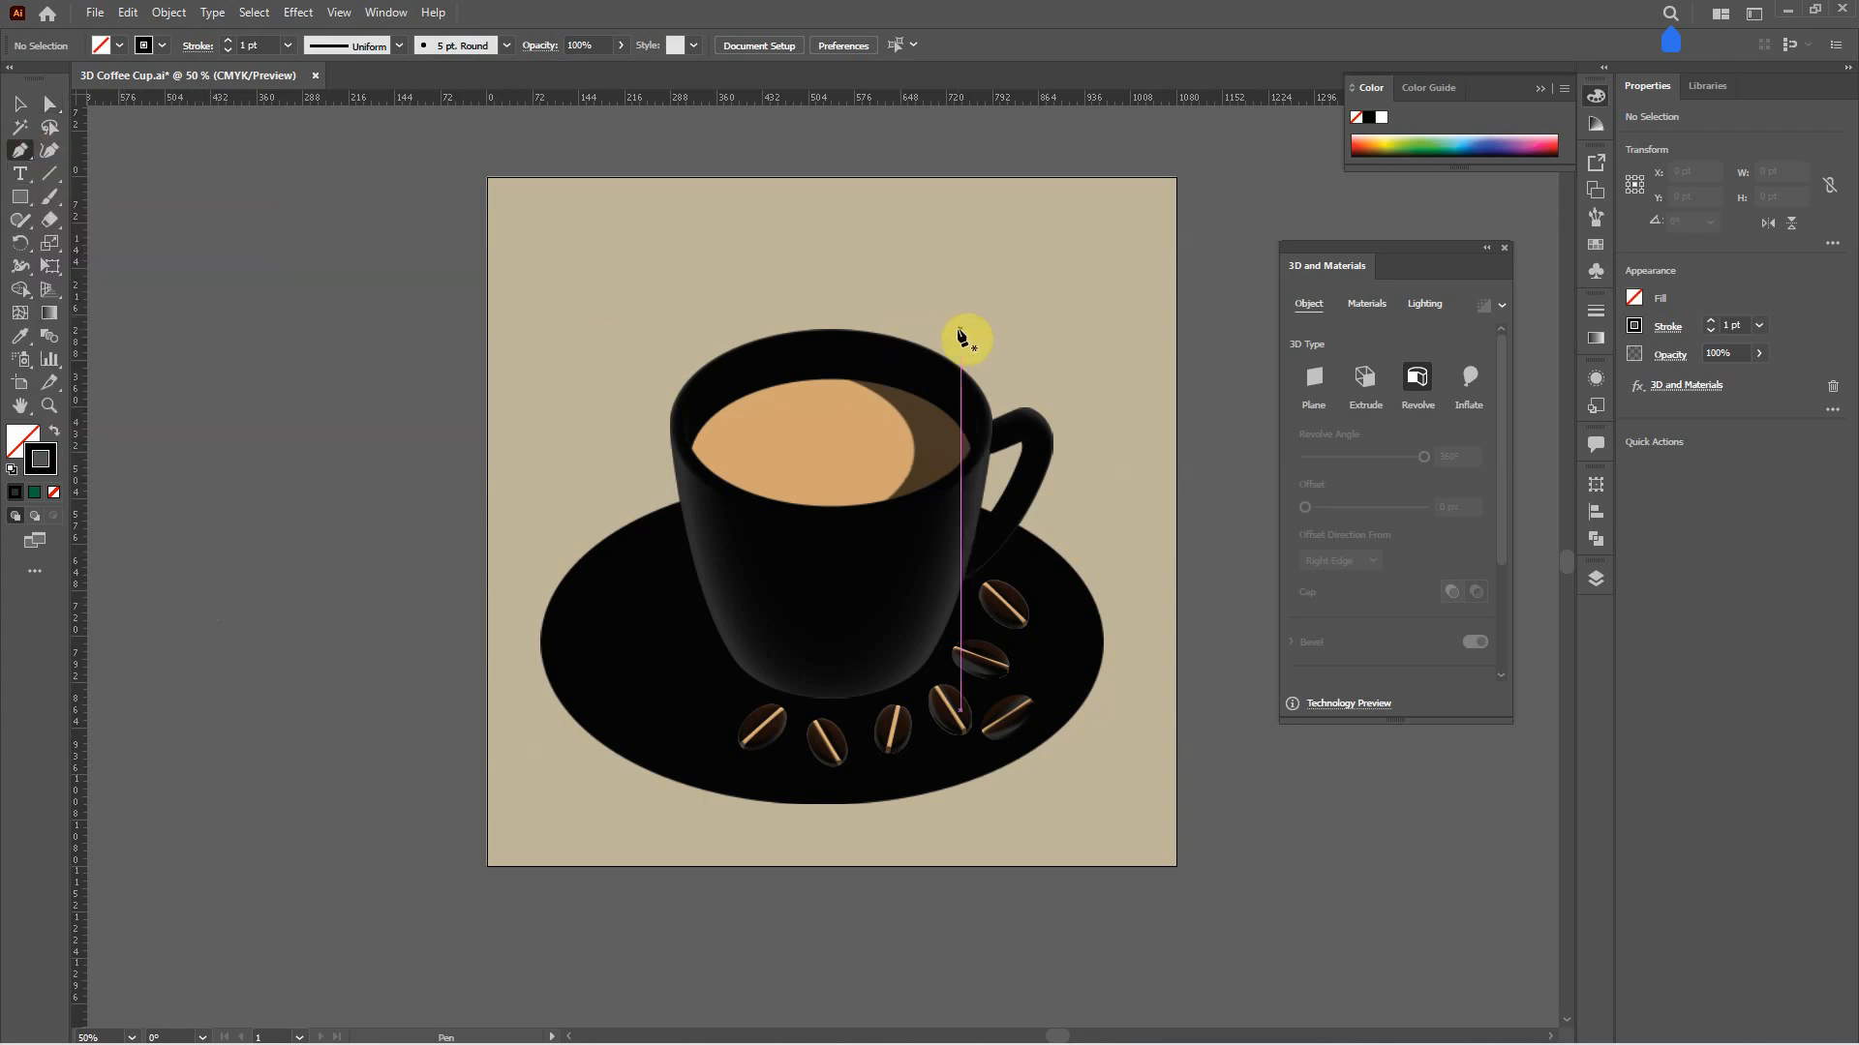
left_click(850, 185)
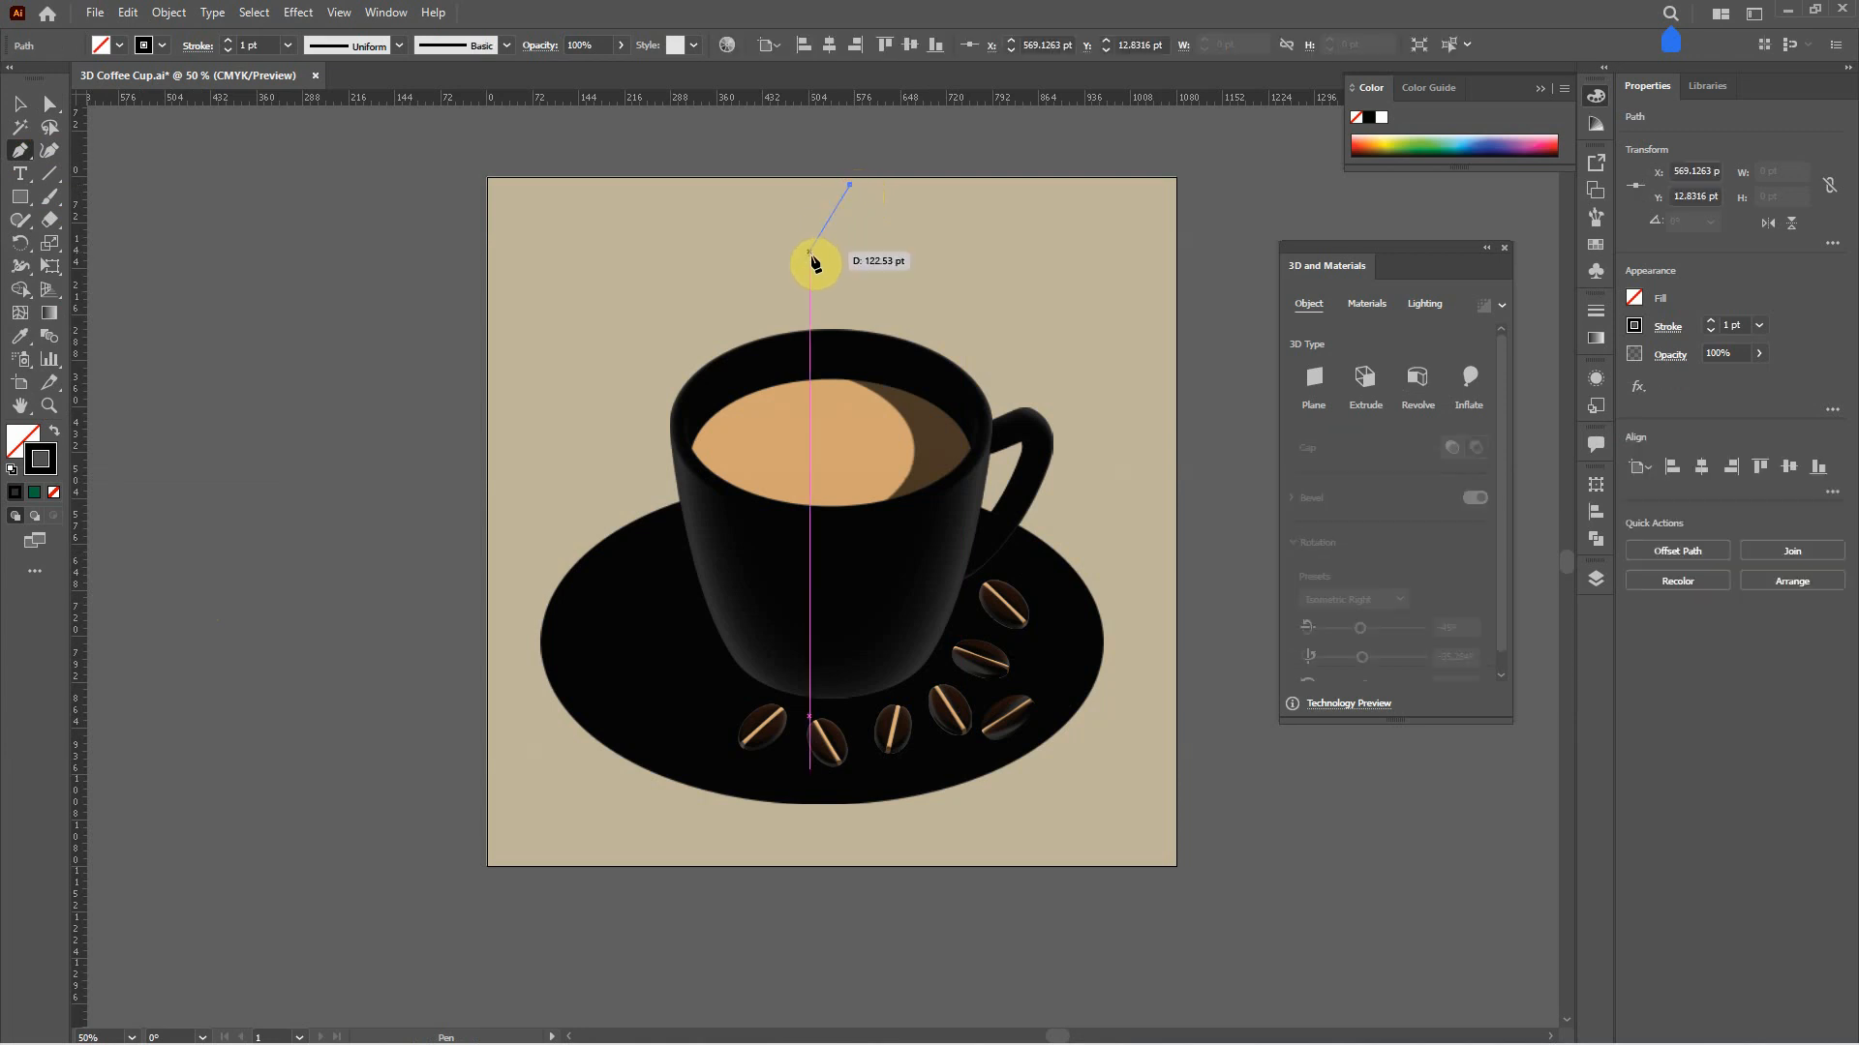
left_click_drag(809, 257, 817, 451)
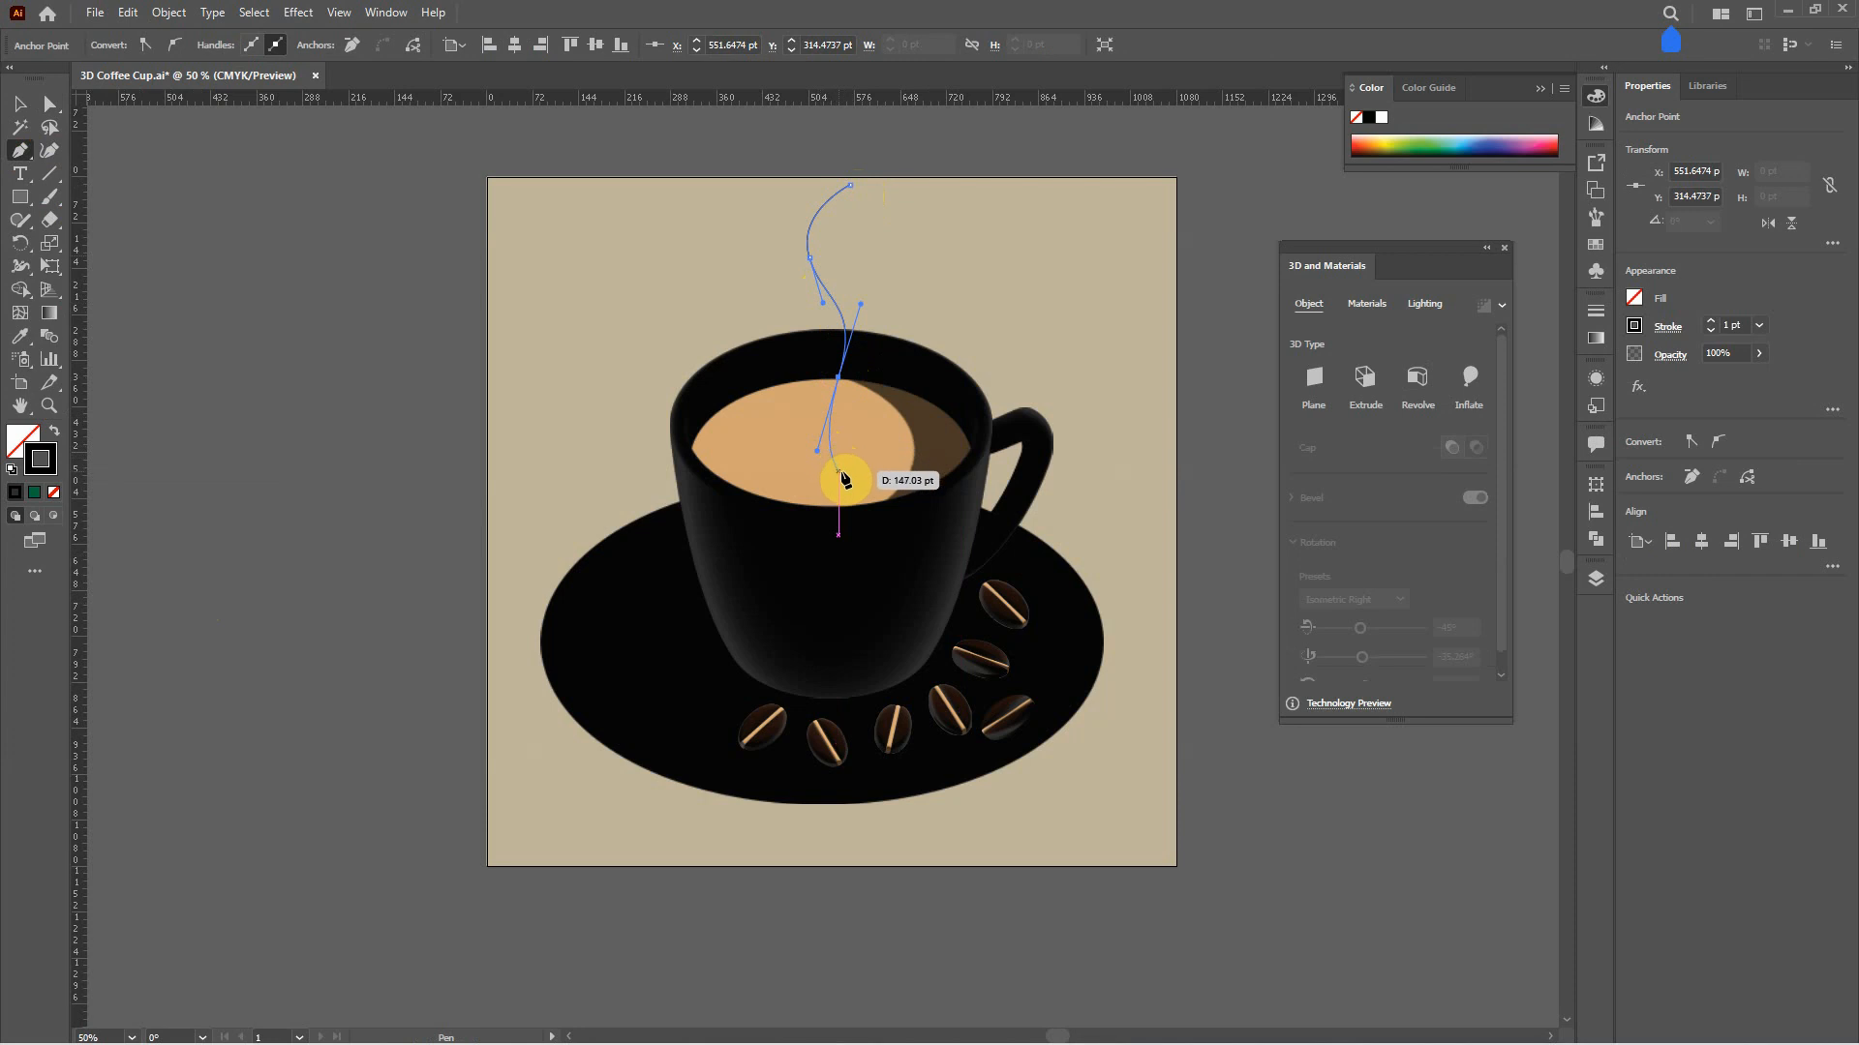
left_click(844, 454)
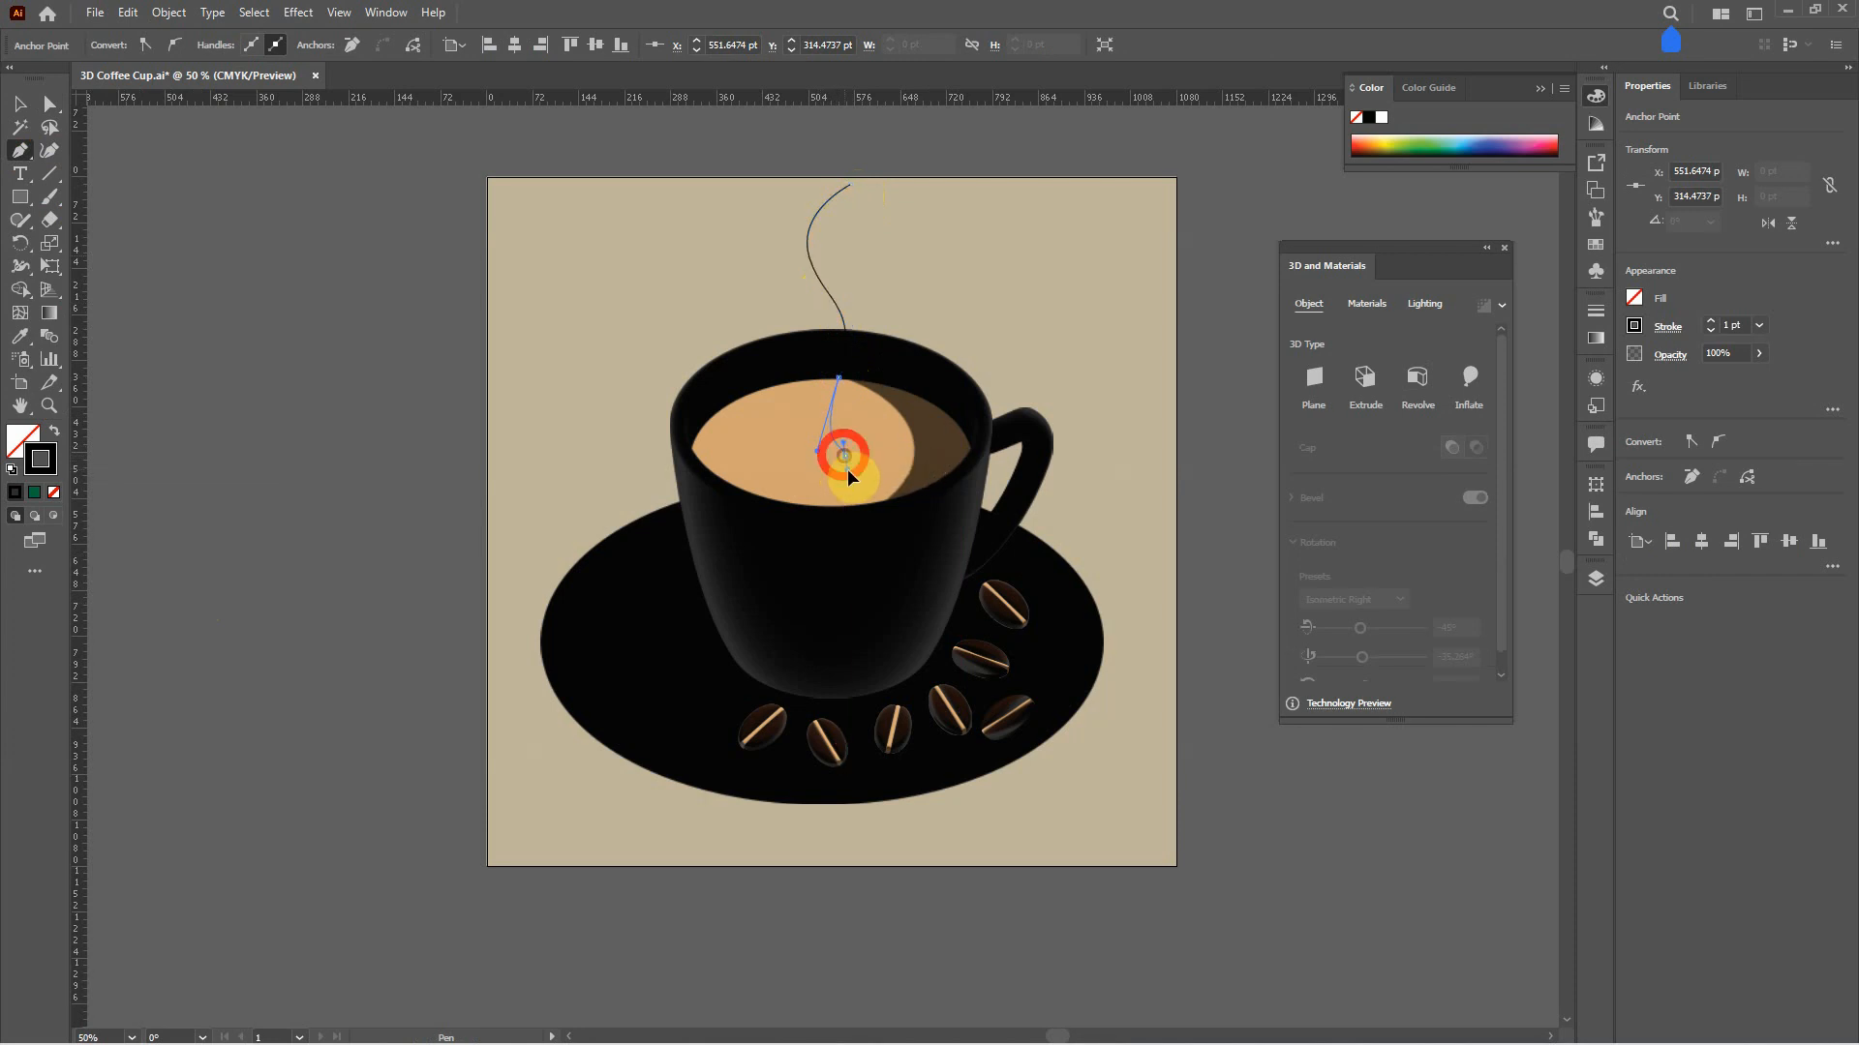
left_click_drag(851, 460, 851, 461)
key("Escape")
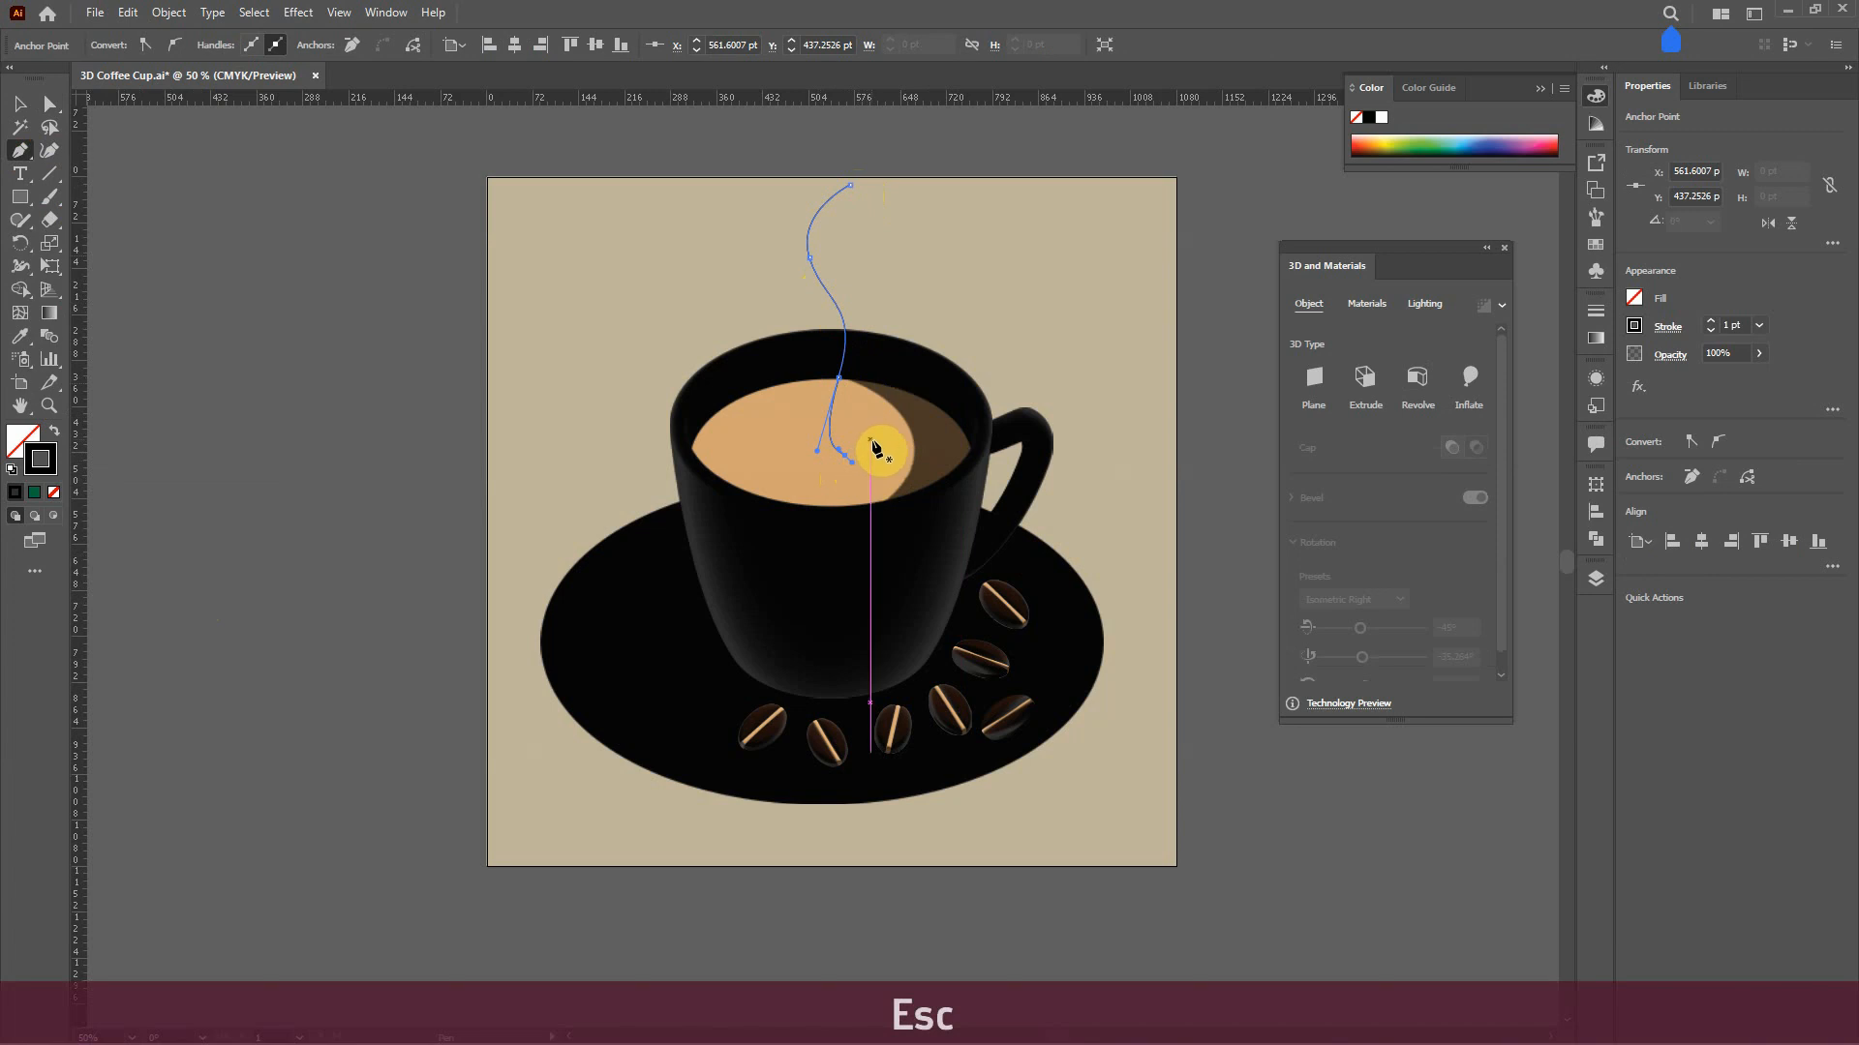
key("BackSpace")
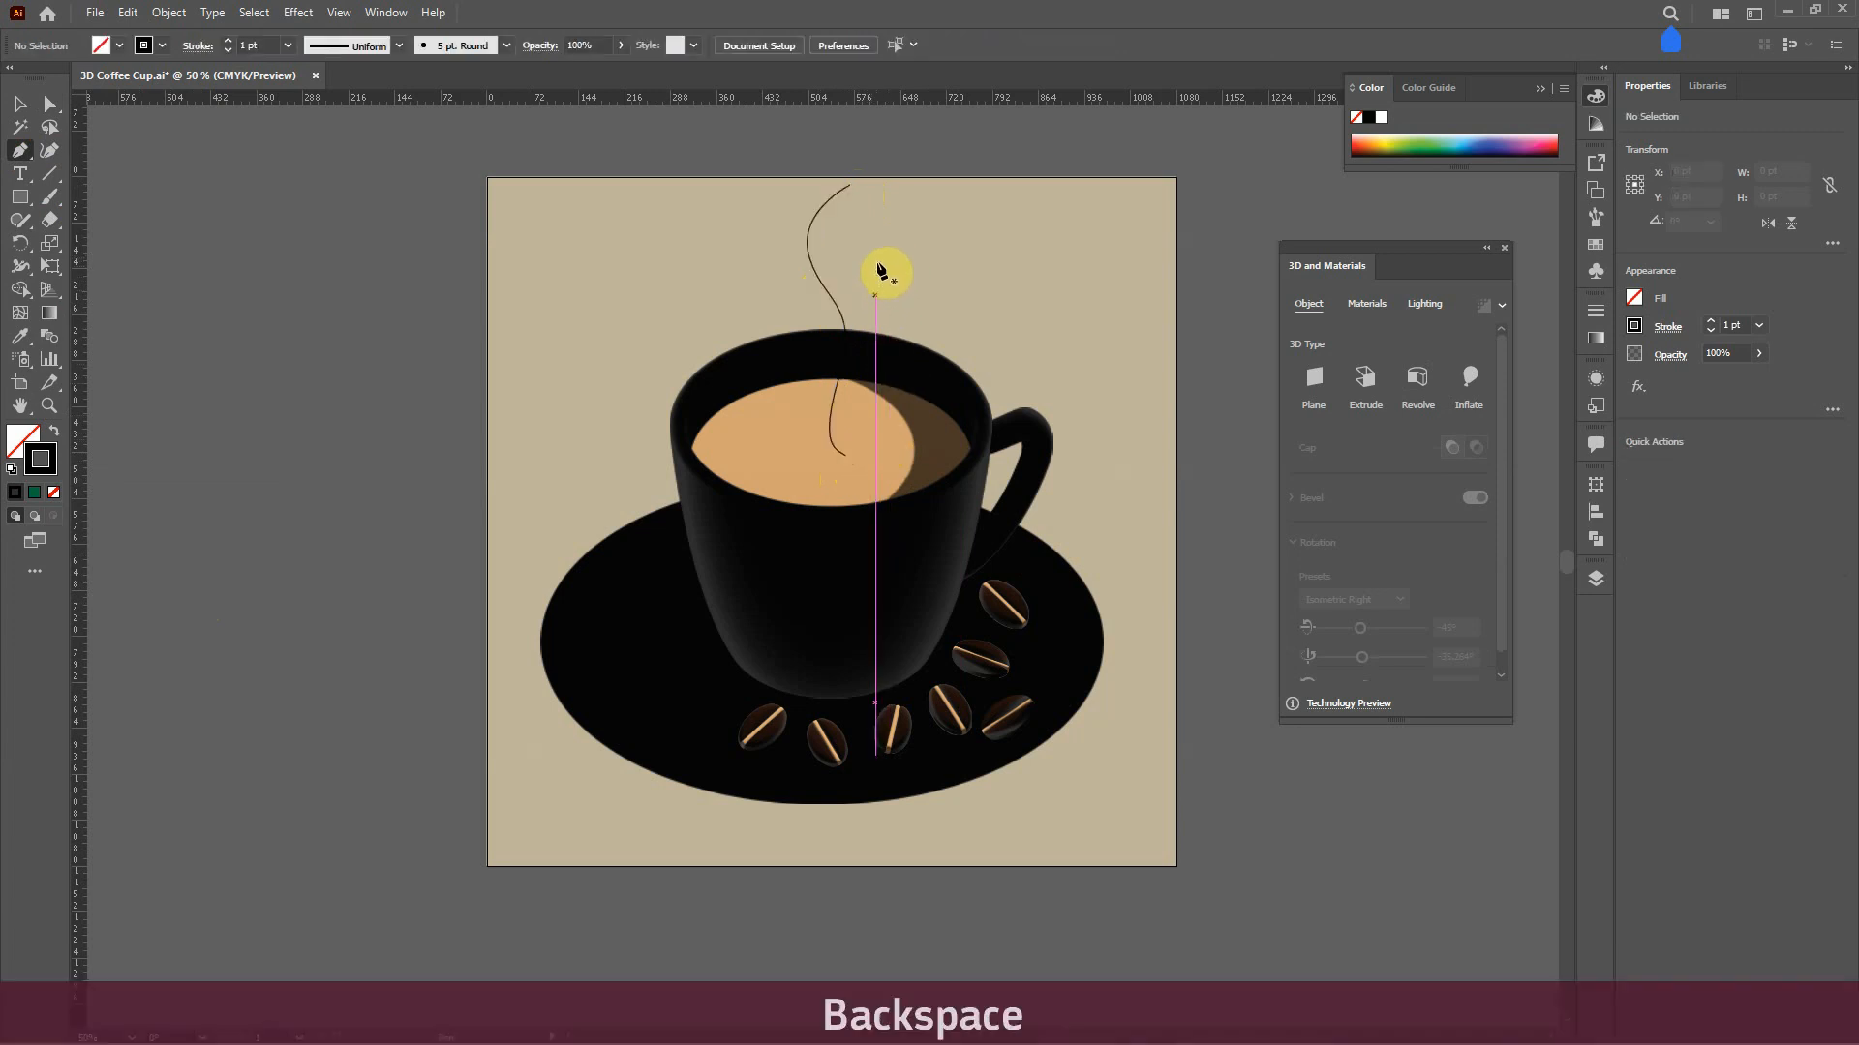
- Draw a second, shorter curved steam path to the right of the first, ending in the coffee at about X 584, Y 448 pt
left_click(878, 261)
left_click_drag(874, 376, 882, 437)
left_click(853, 462)
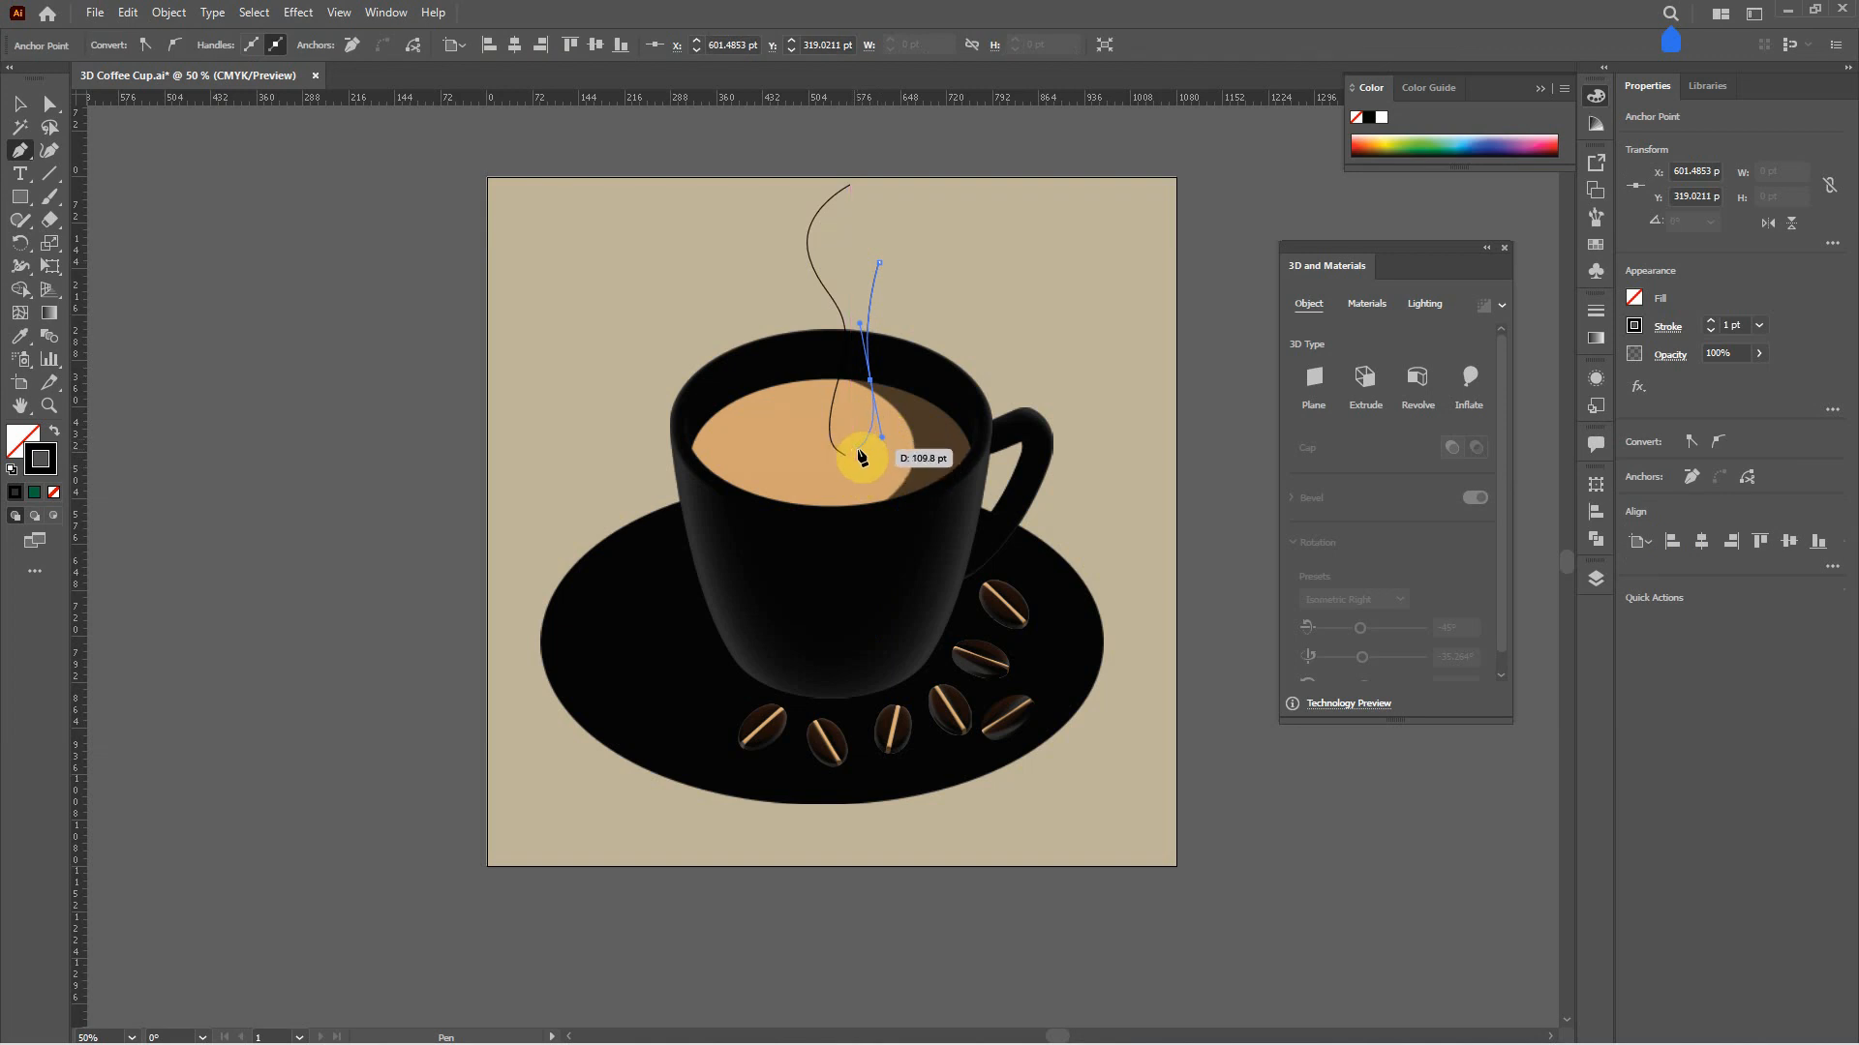
left_click(860, 462)
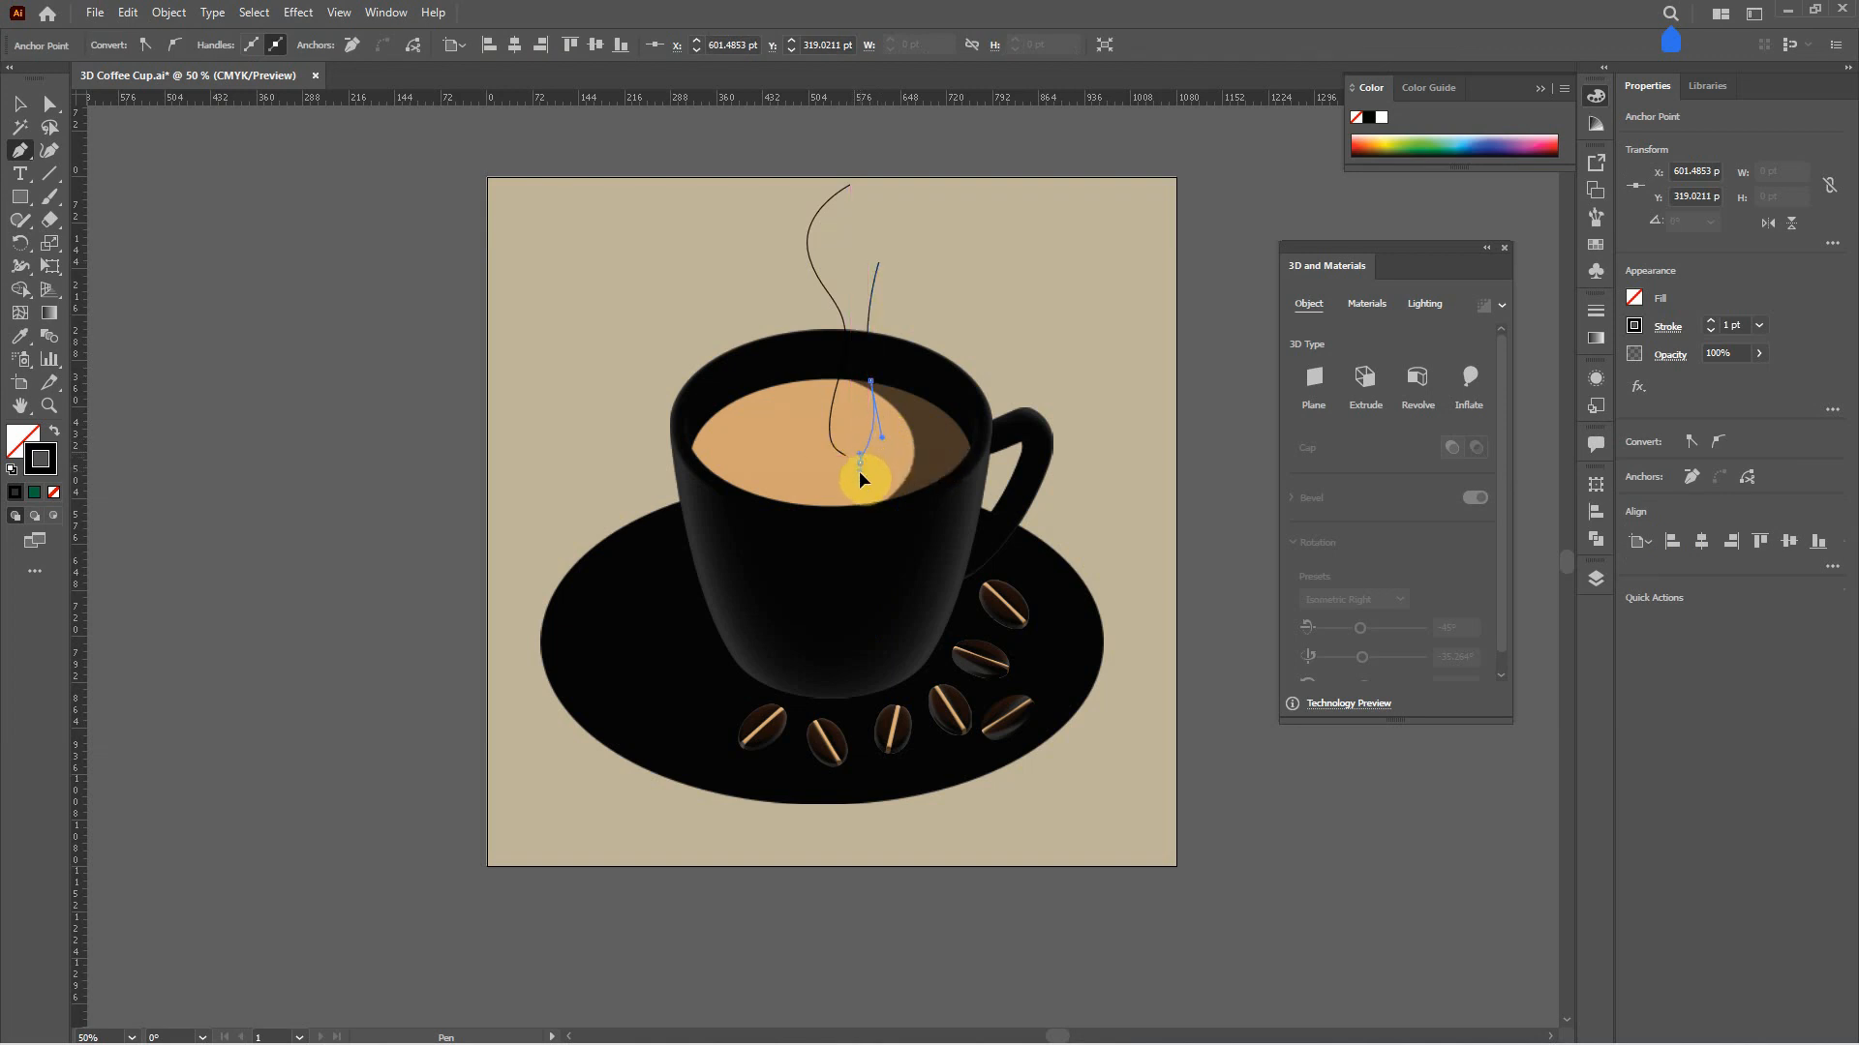
left_click_drag(859, 471, 795, 381)
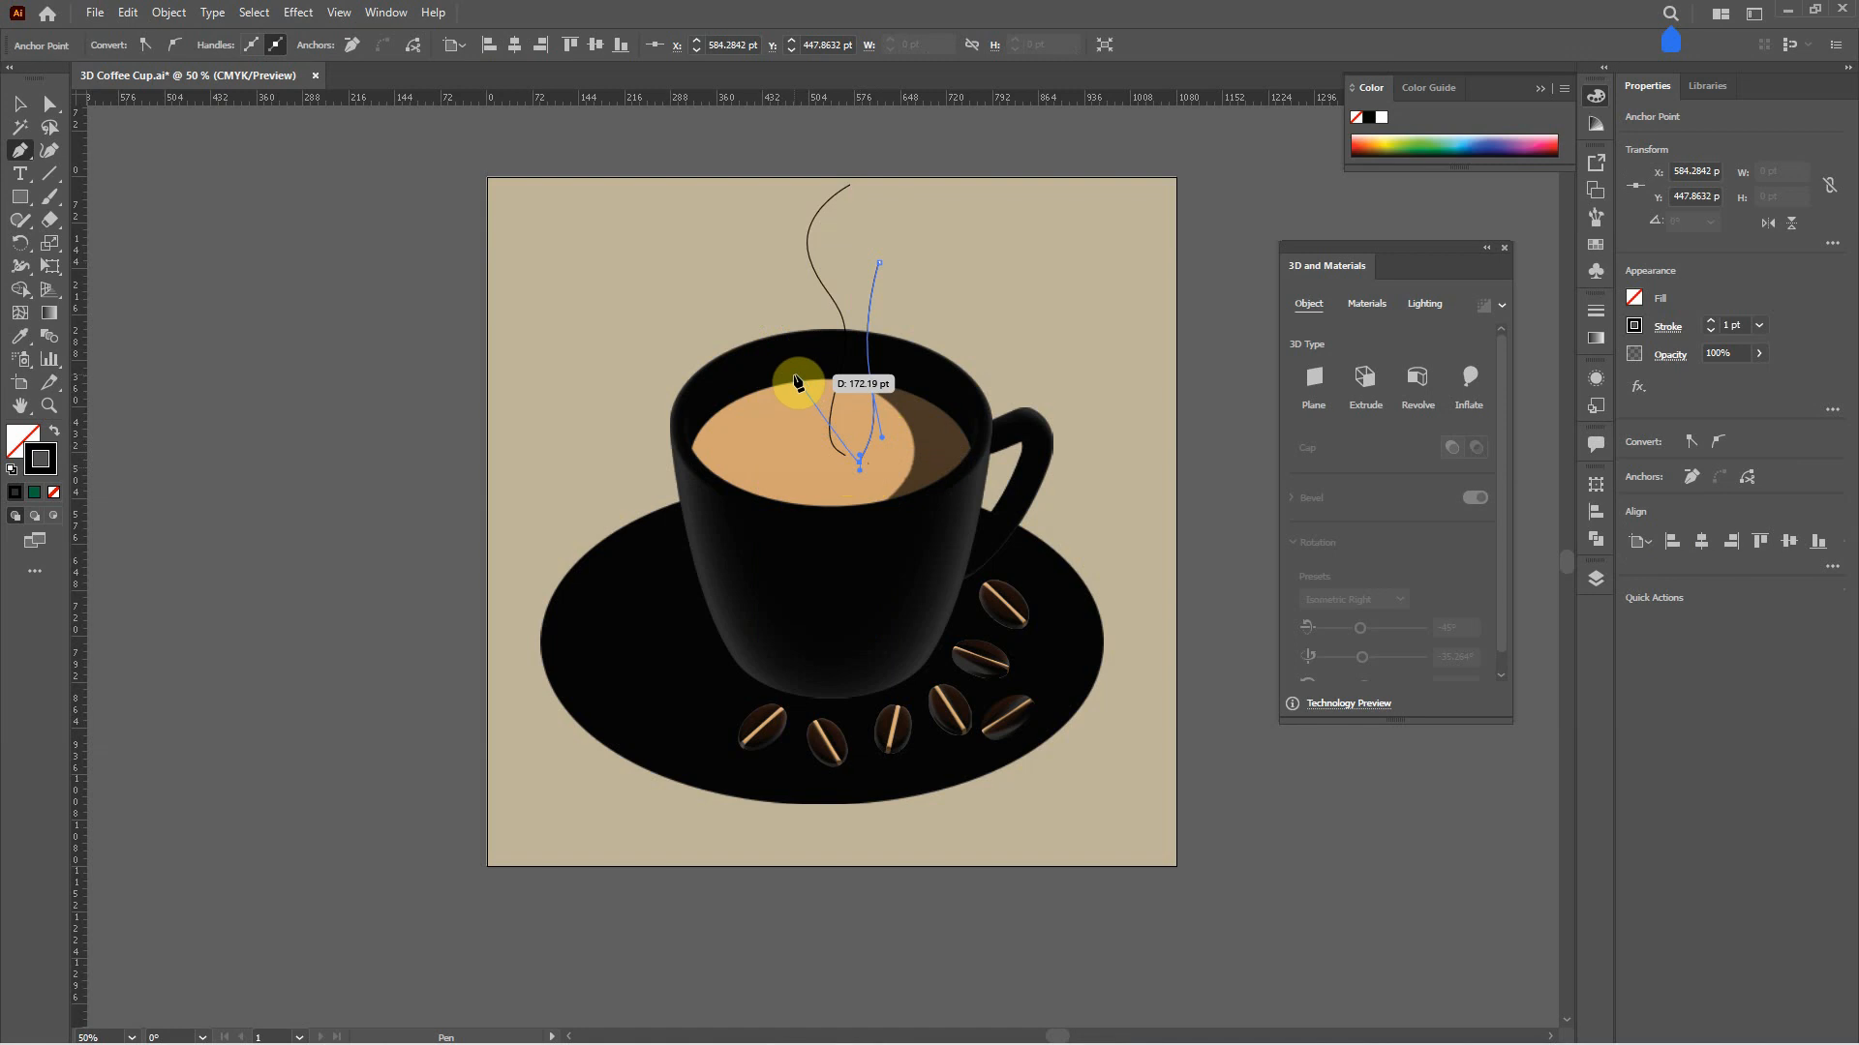
key("Escape")
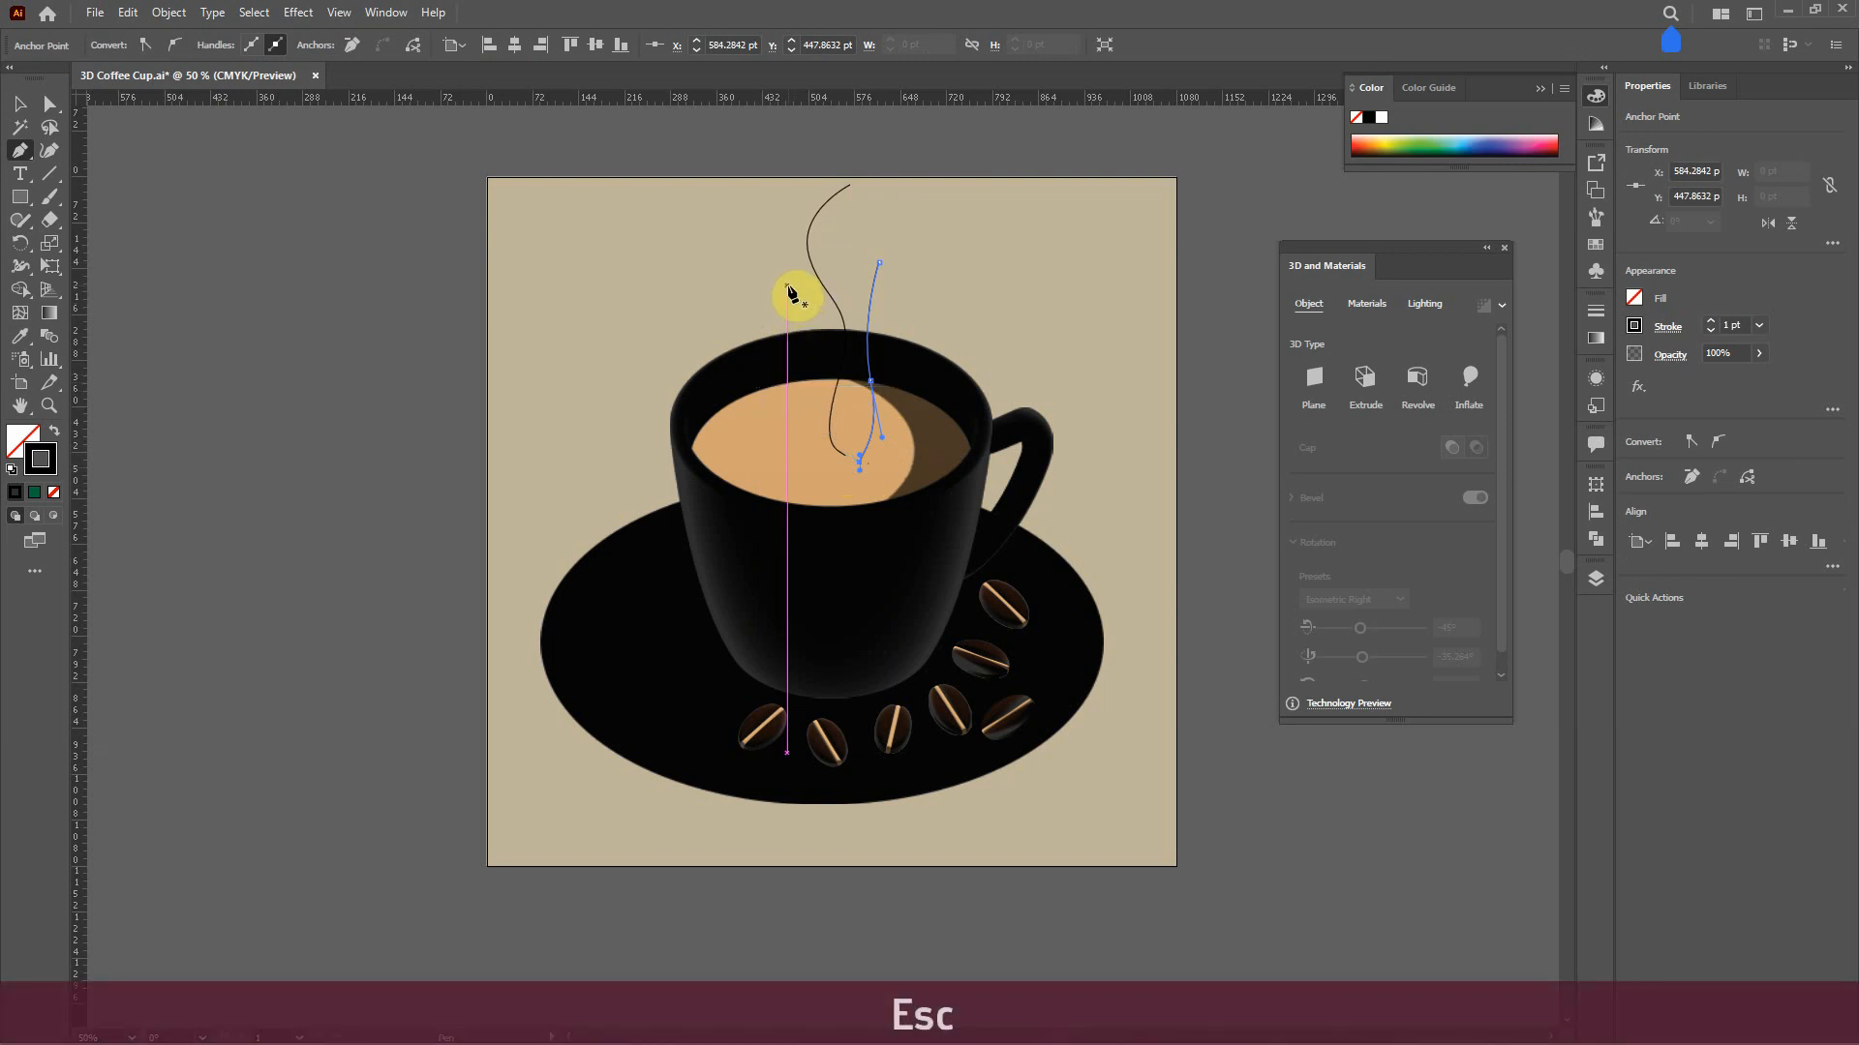
- Draw a third curved steam path to the left of the first, ending in the coffee at about X 512, Y 437 pt
left_click(787, 287)
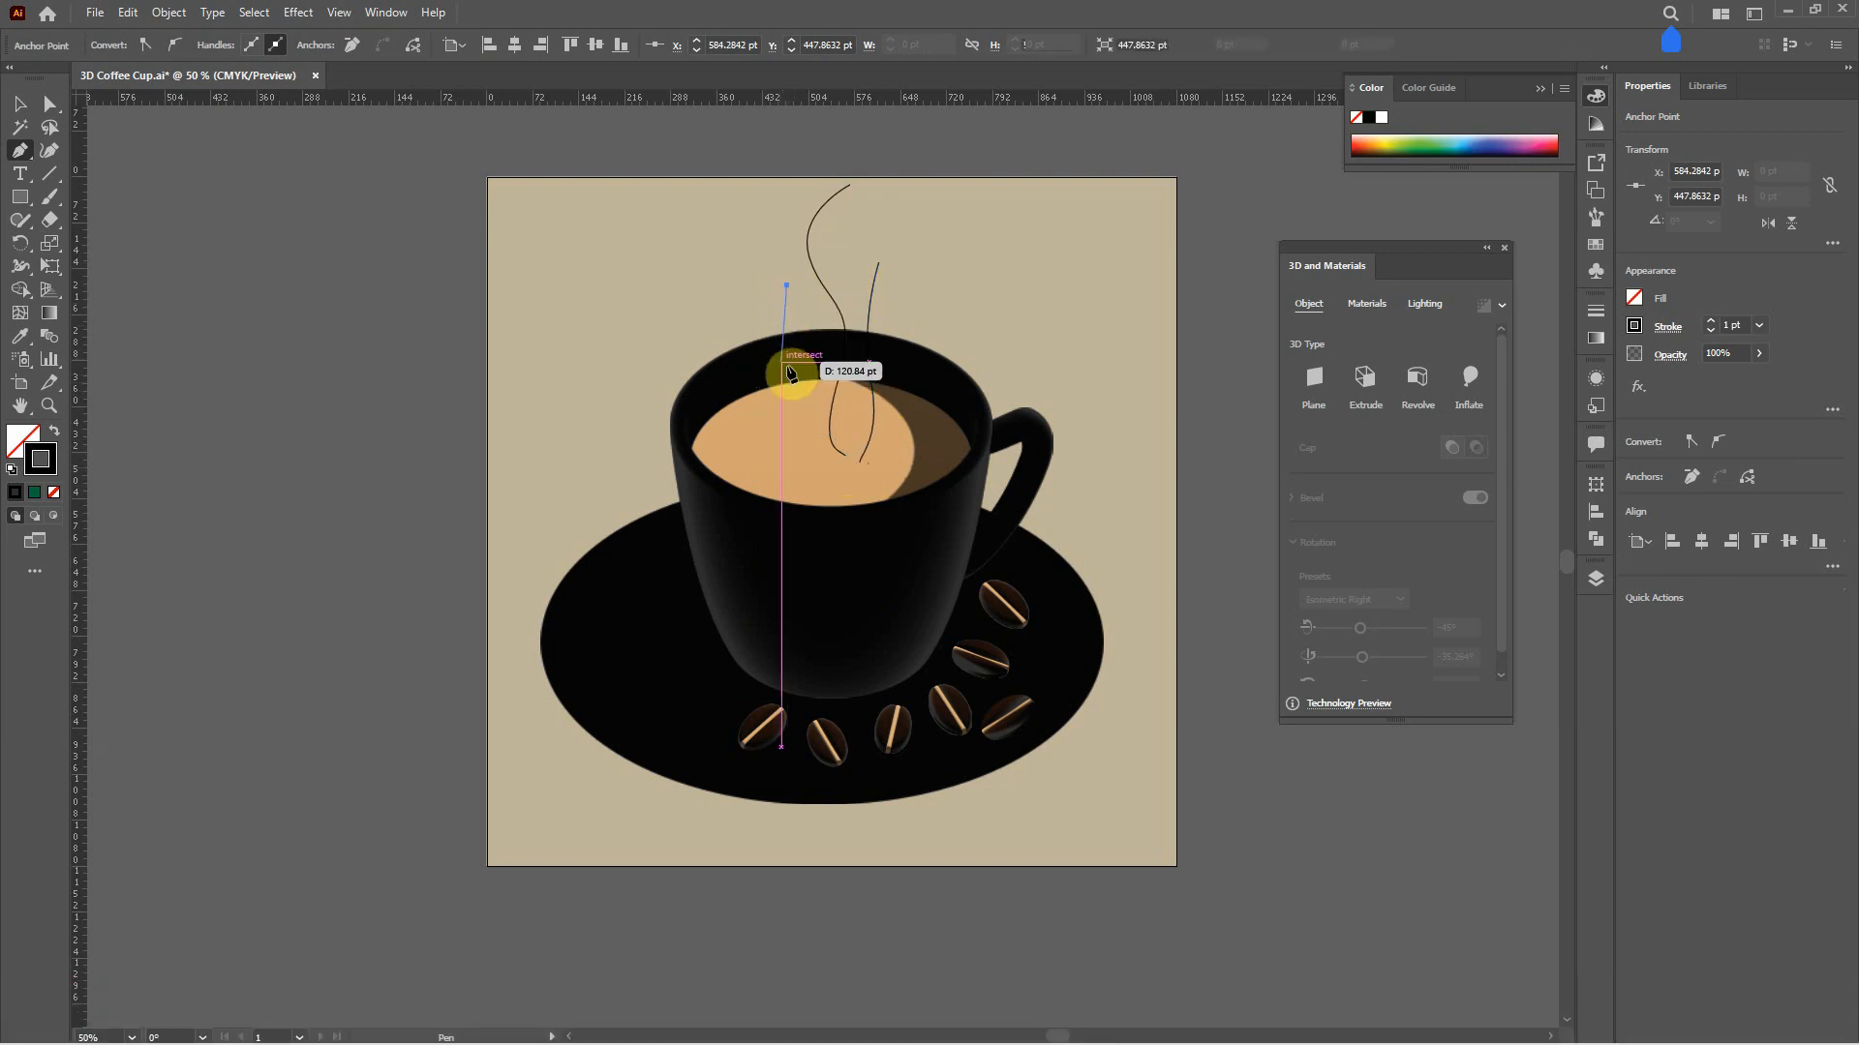
left_click_drag(799, 379, 831, 428)
key("Escape")
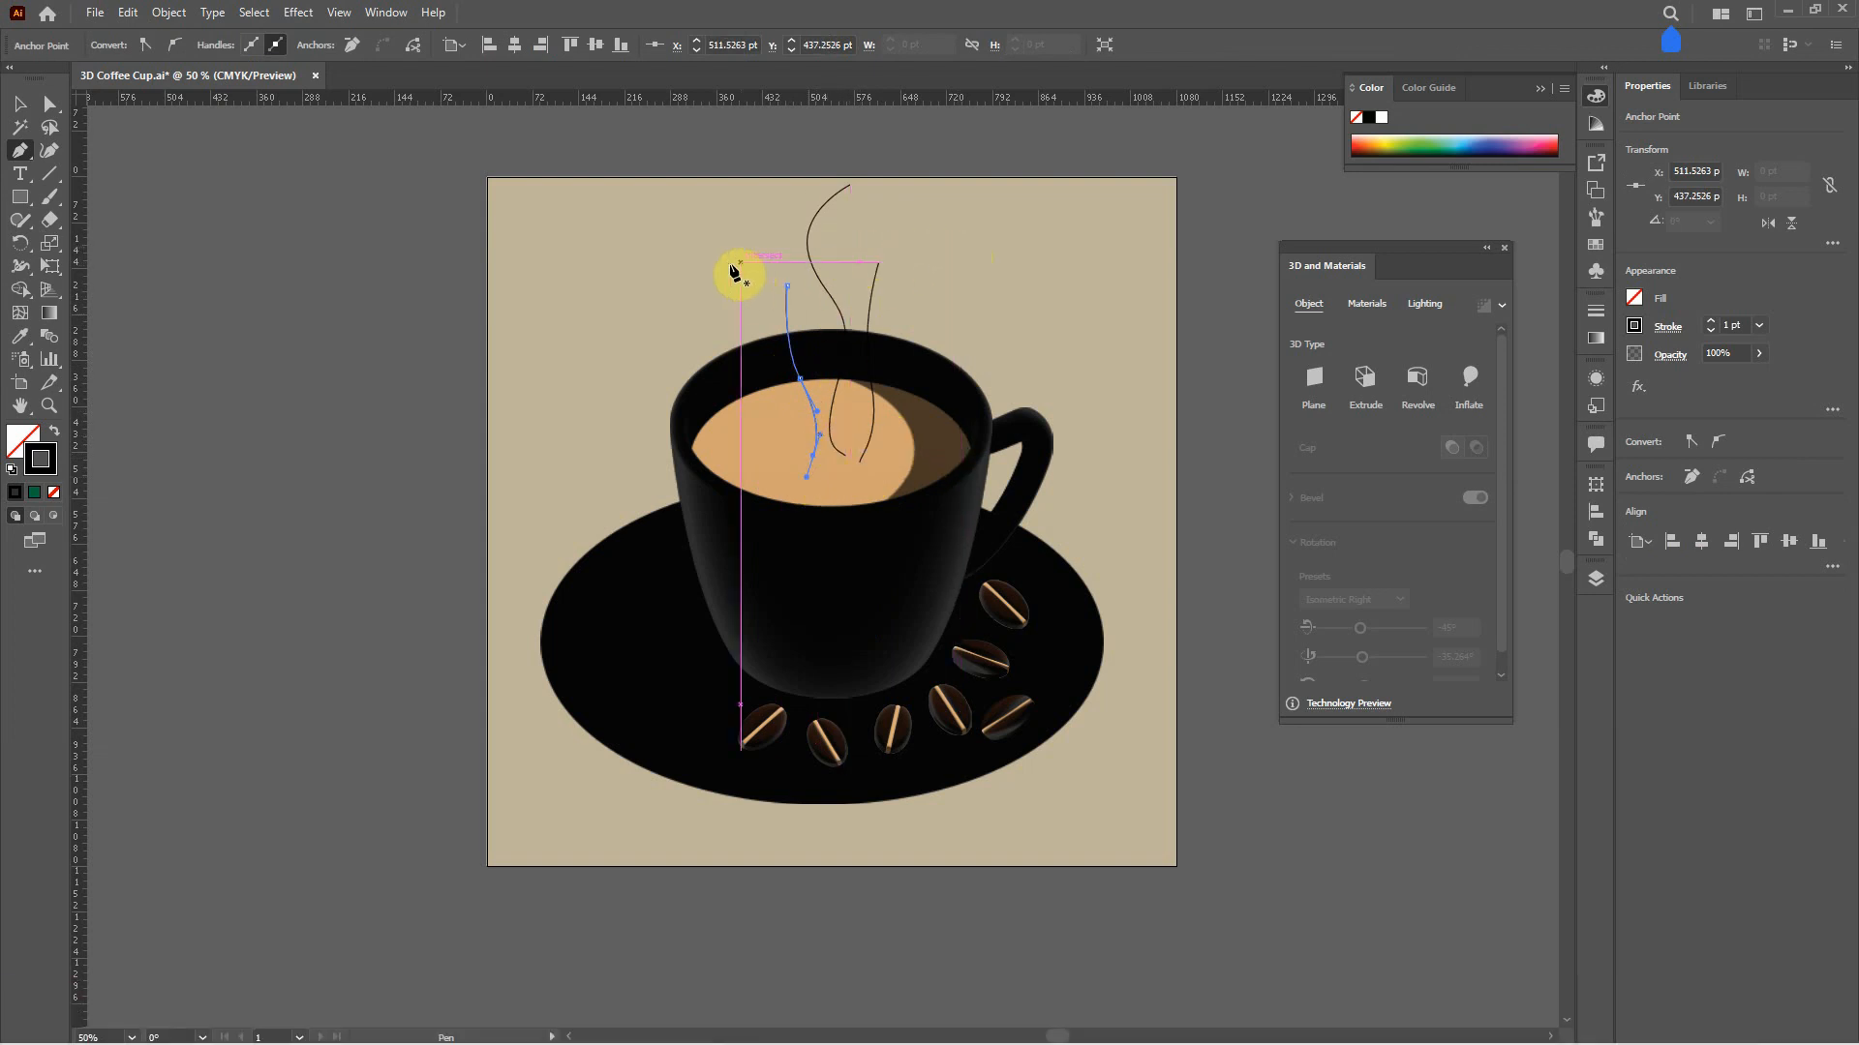
- Select all three steam paths and give them a 30 pt white stroke
left_click(21, 104)
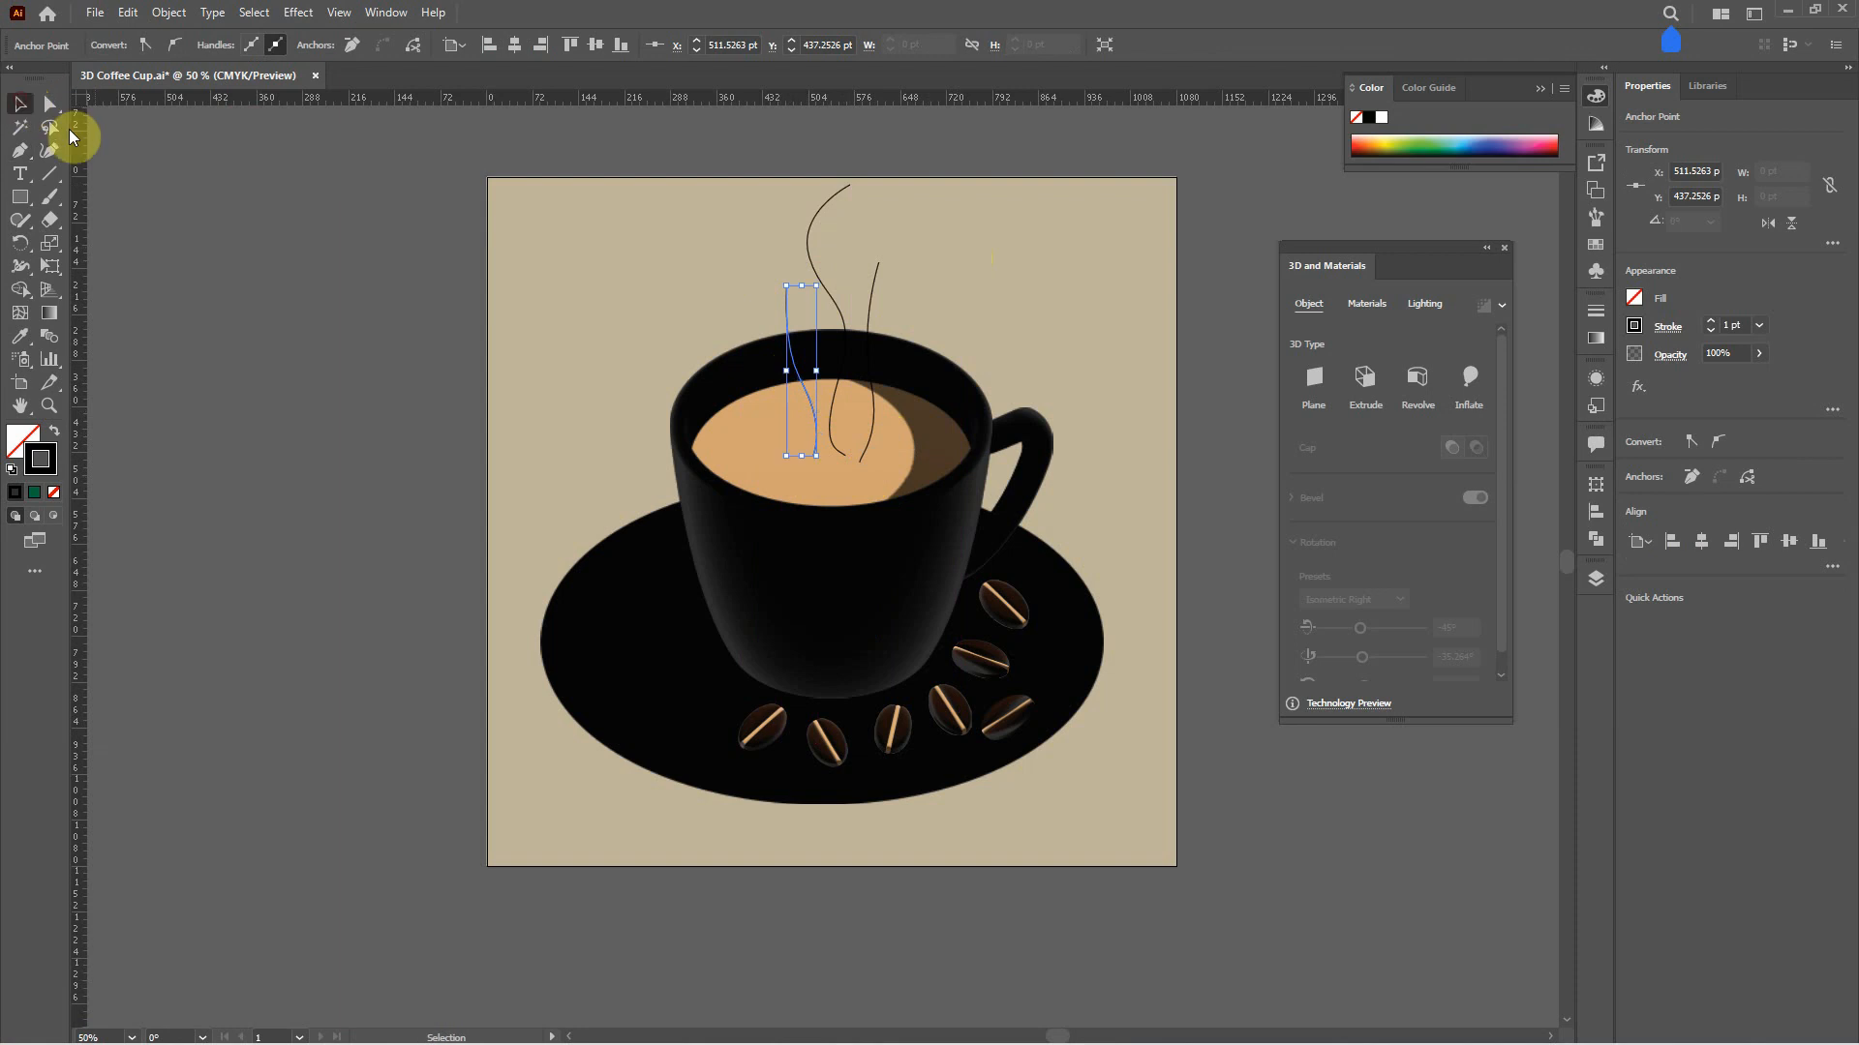
left_click(838, 200, "shift")
left_click(879, 268, "shift")
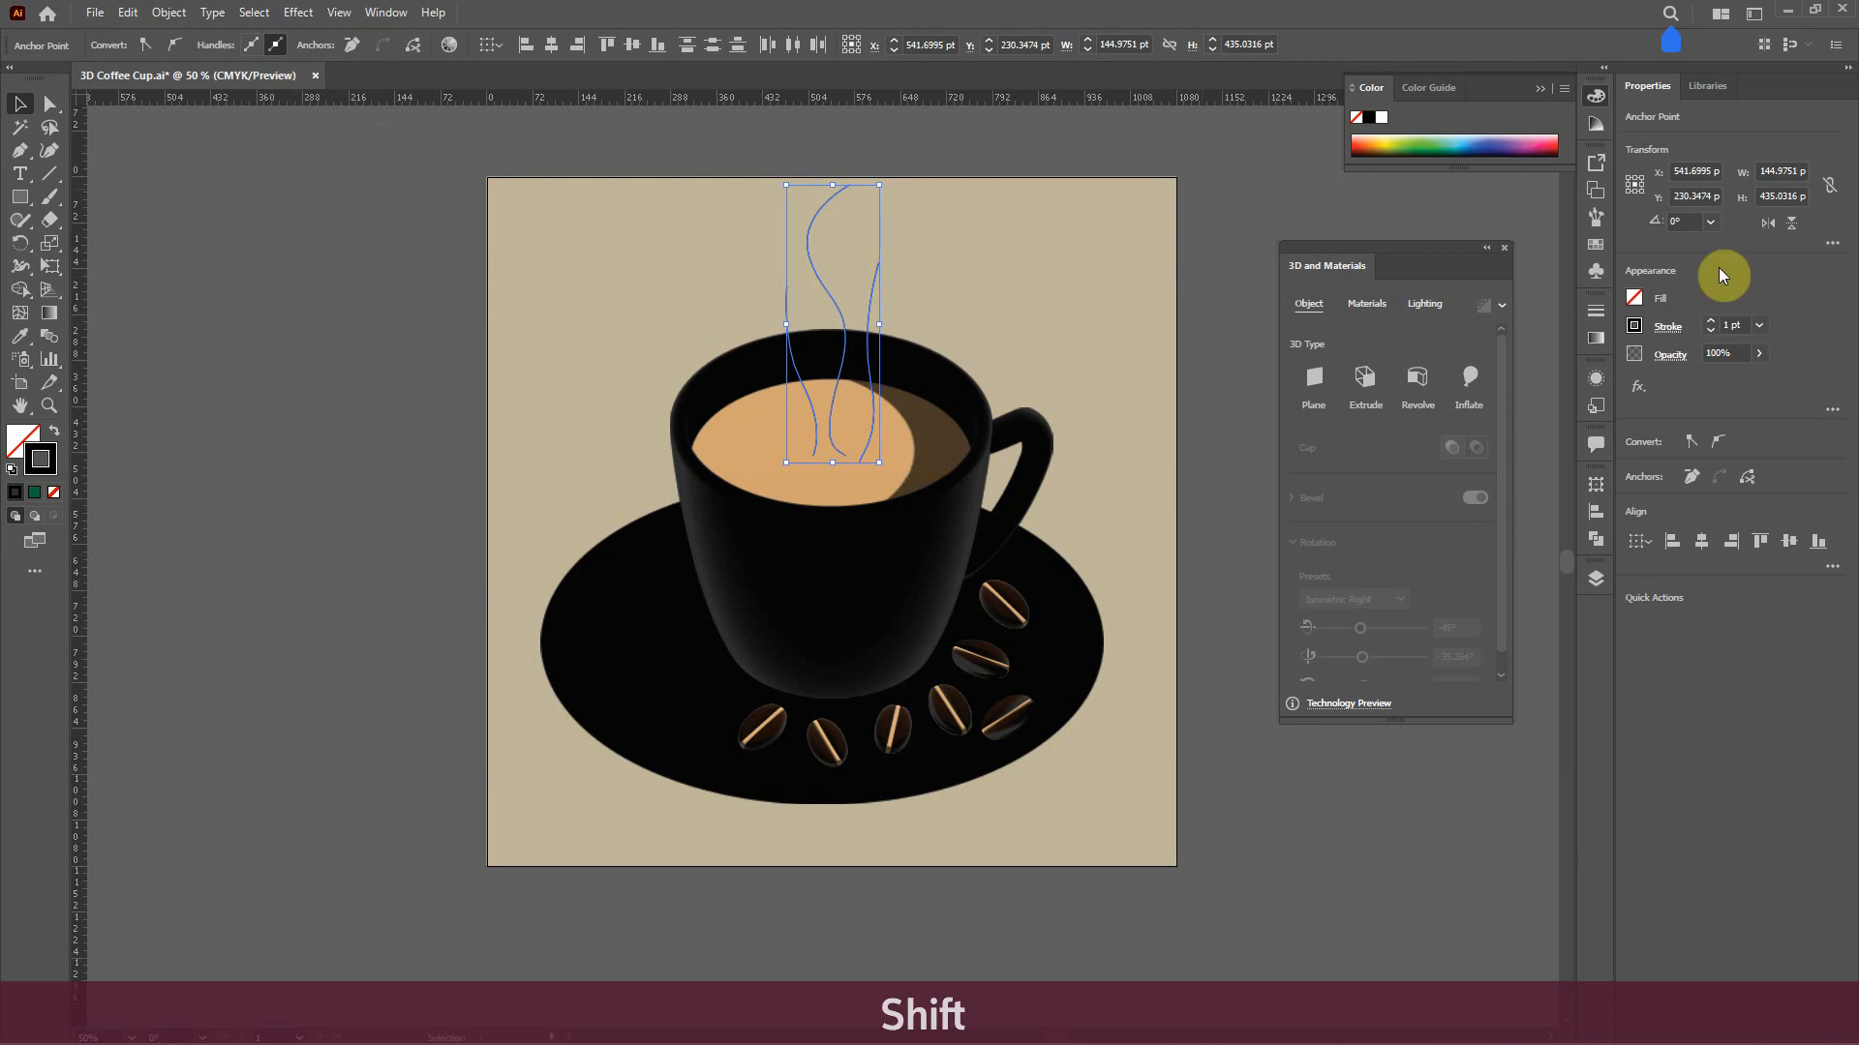
double_click(1728, 324)
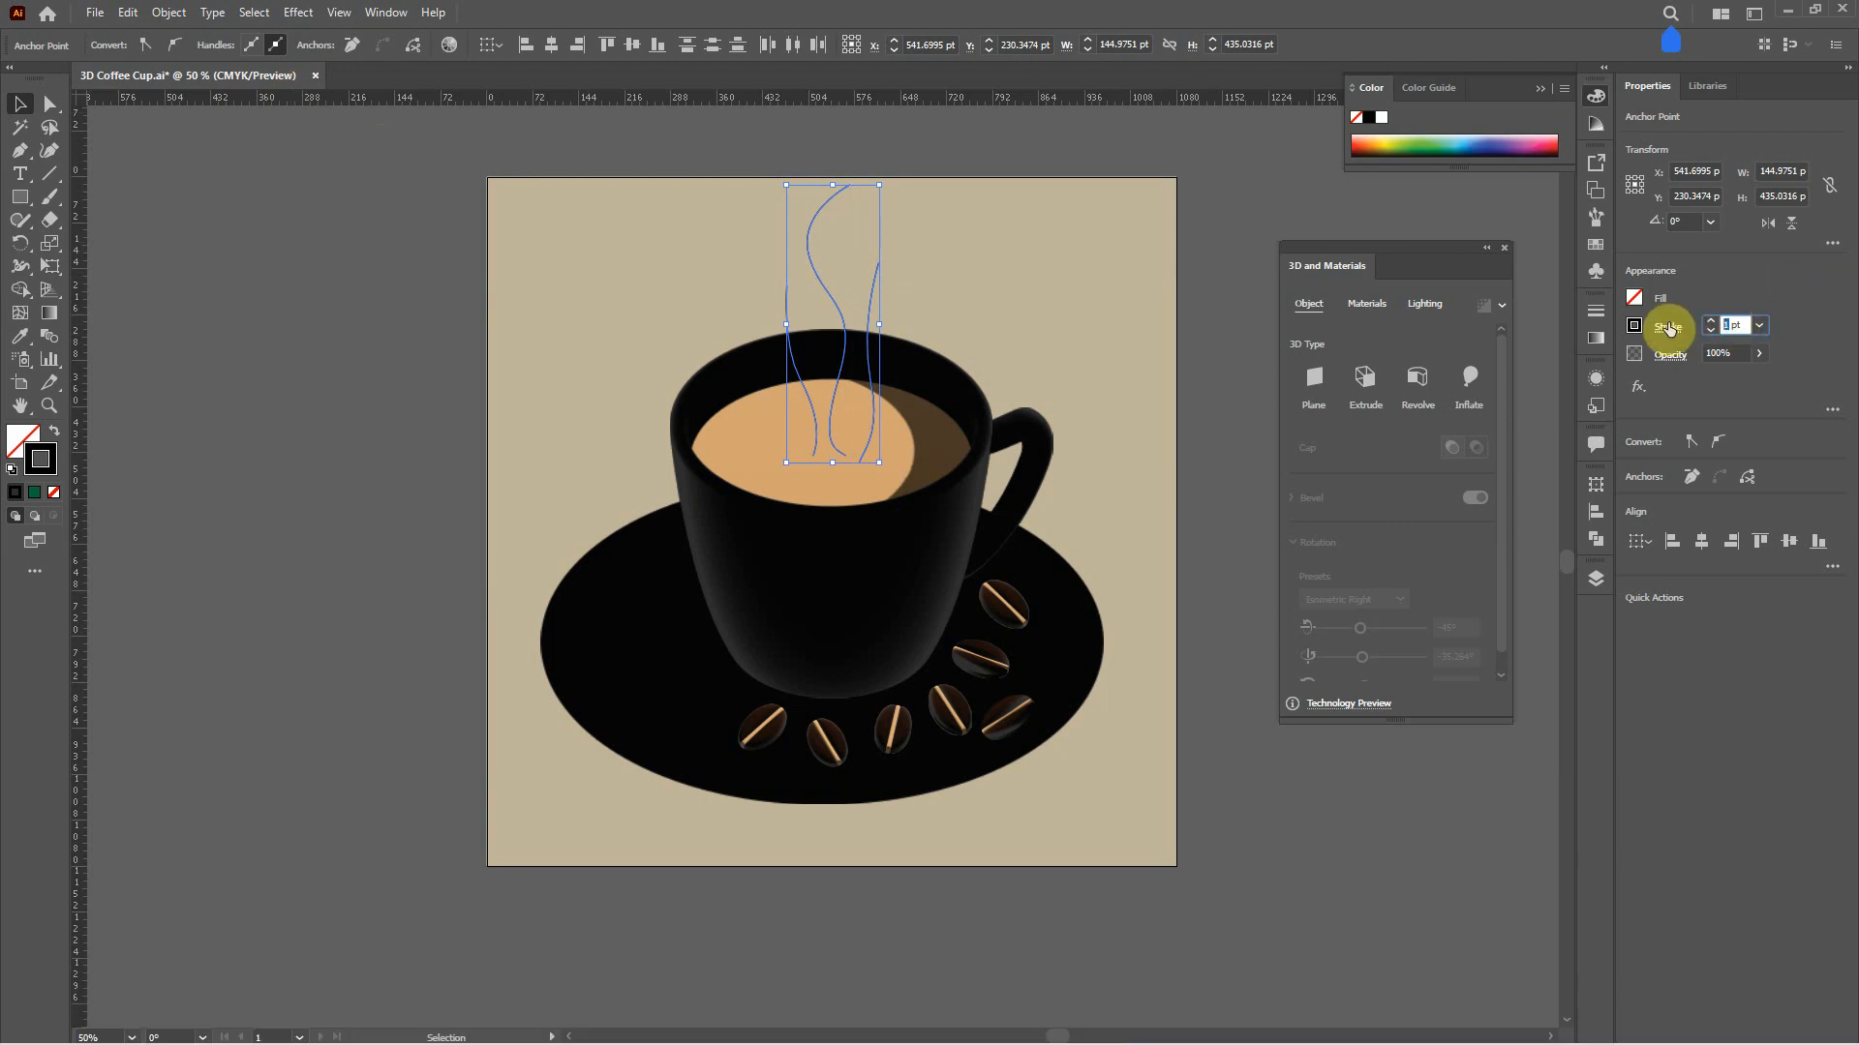
type("30")
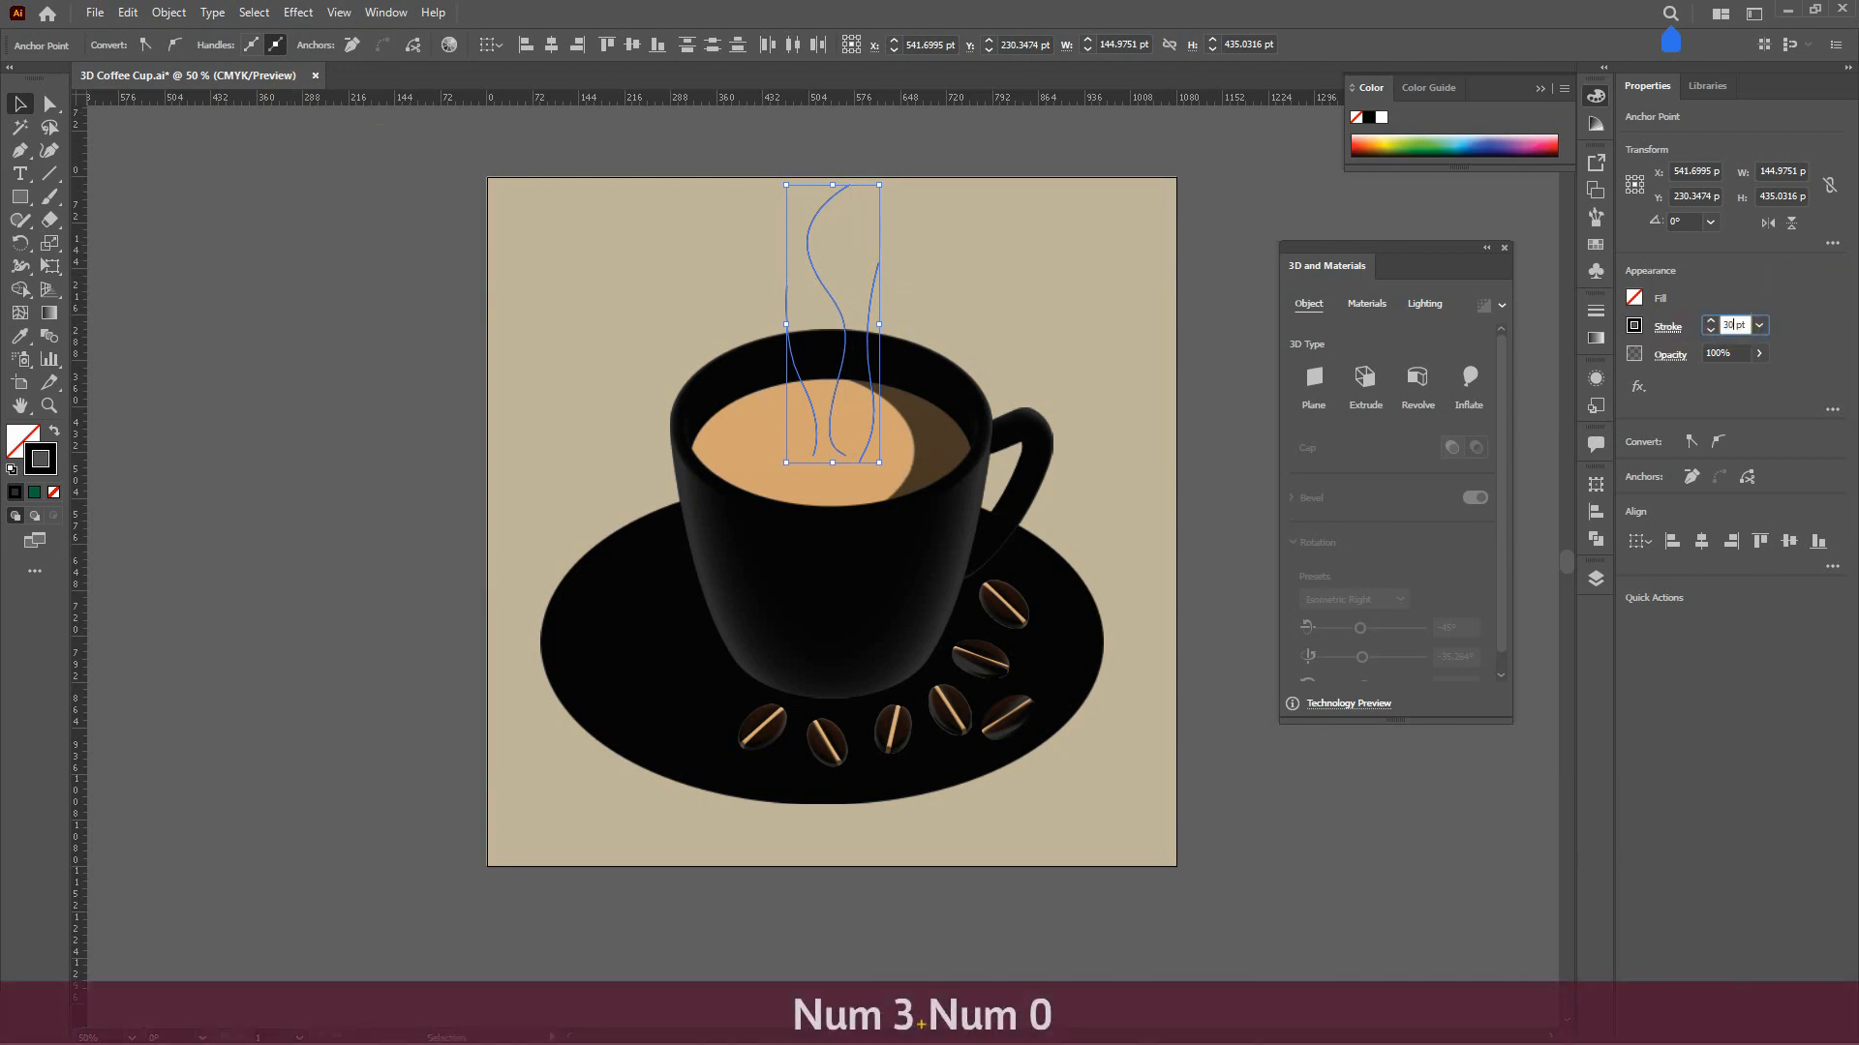
key("Return")
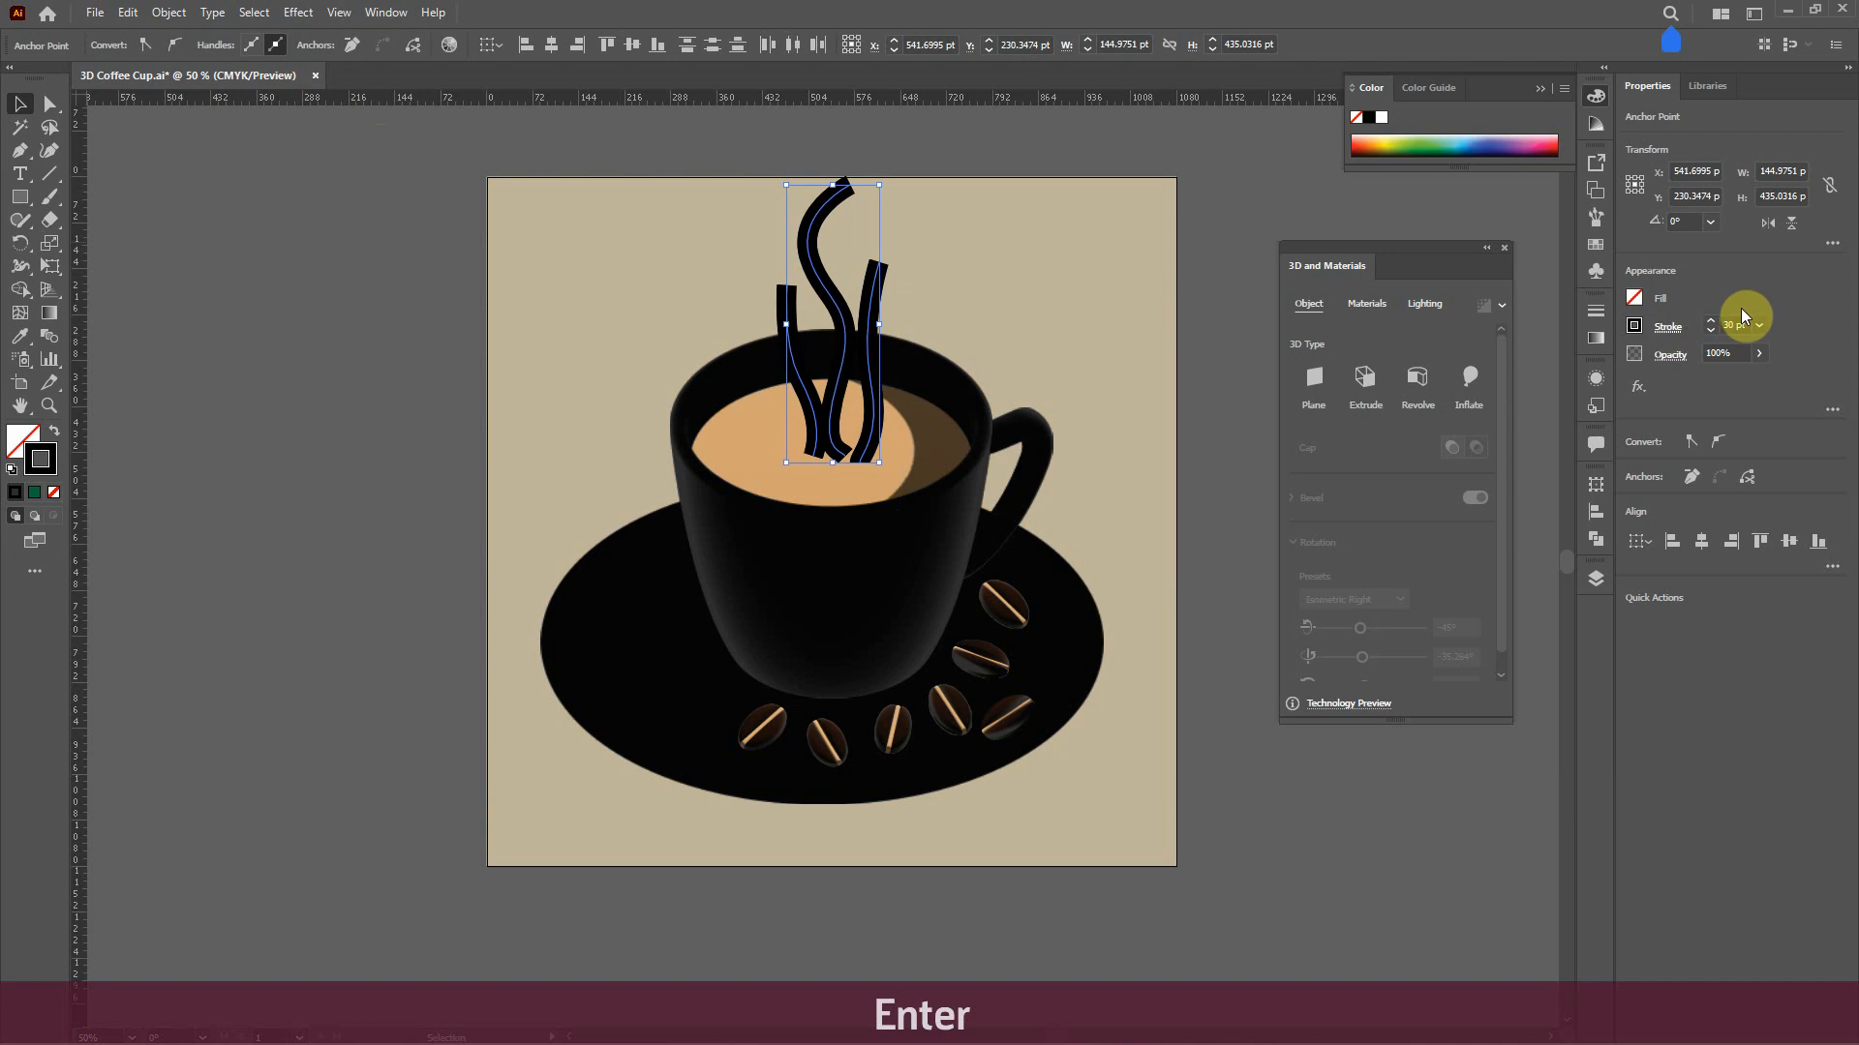
left_click(1635, 334)
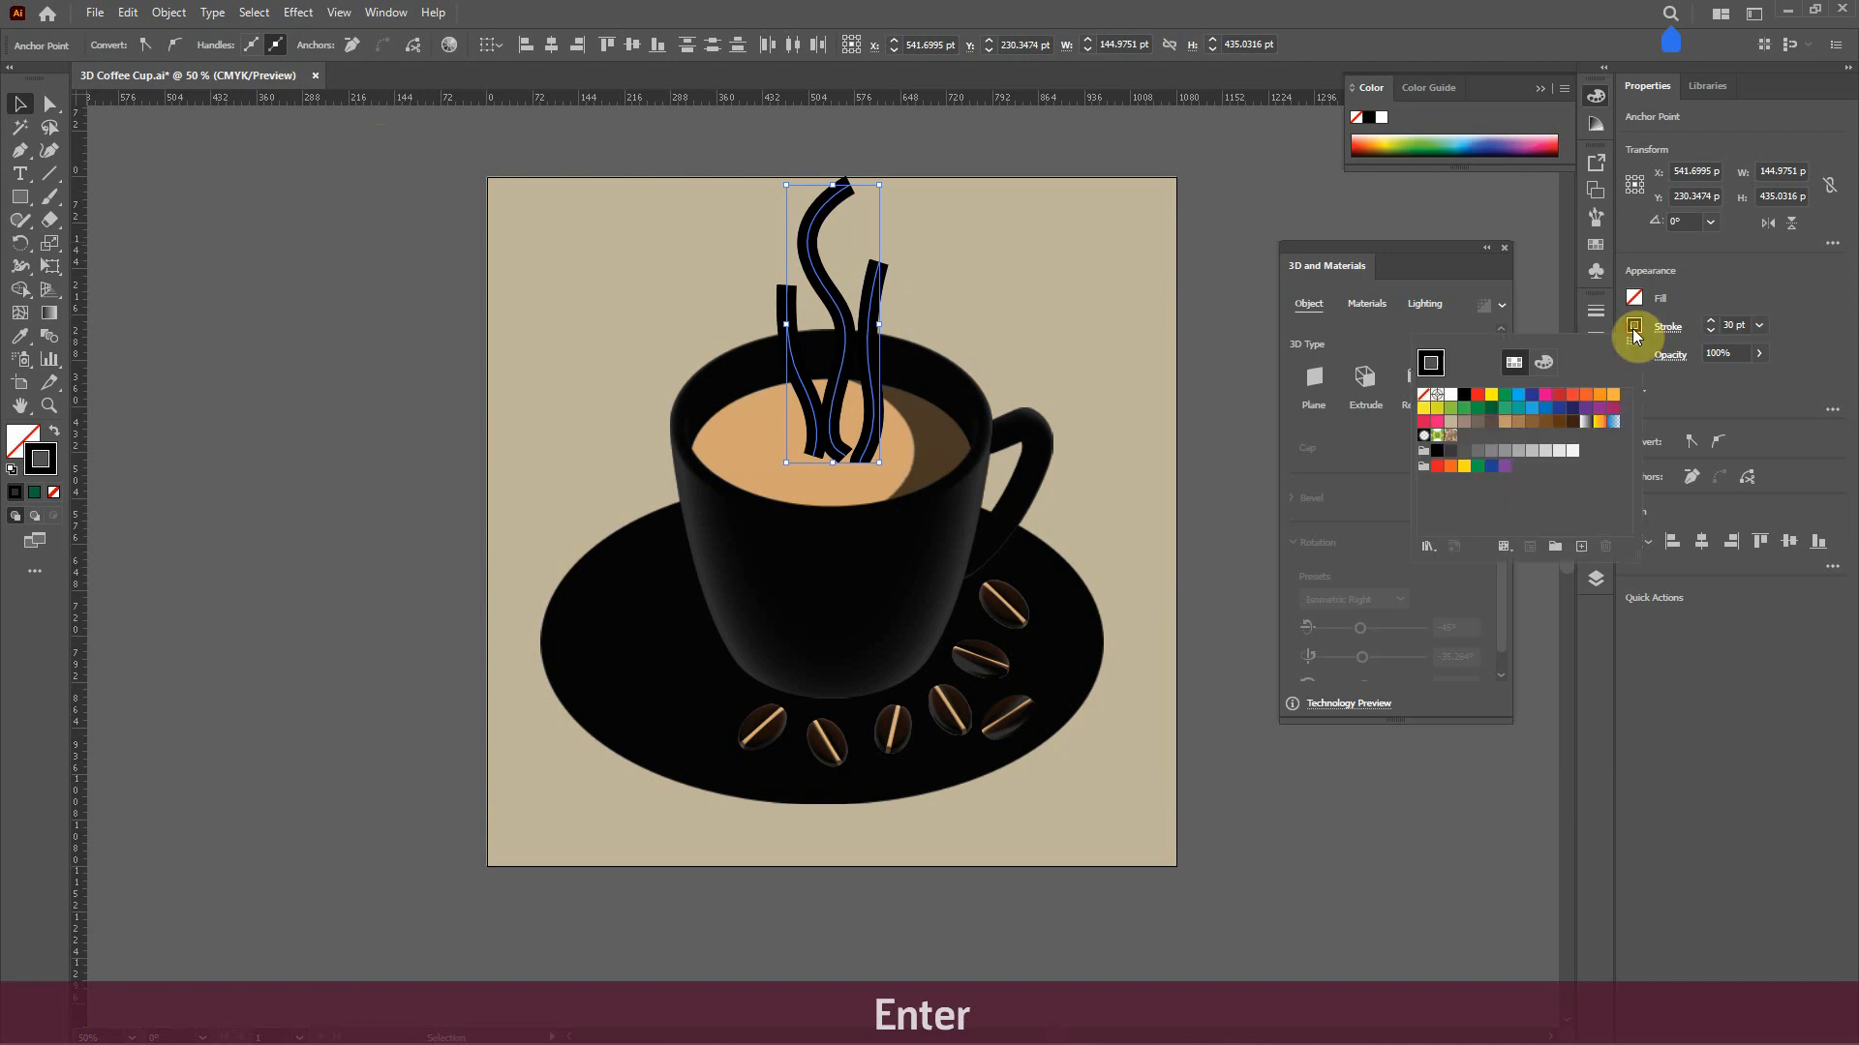
left_click(1452, 396)
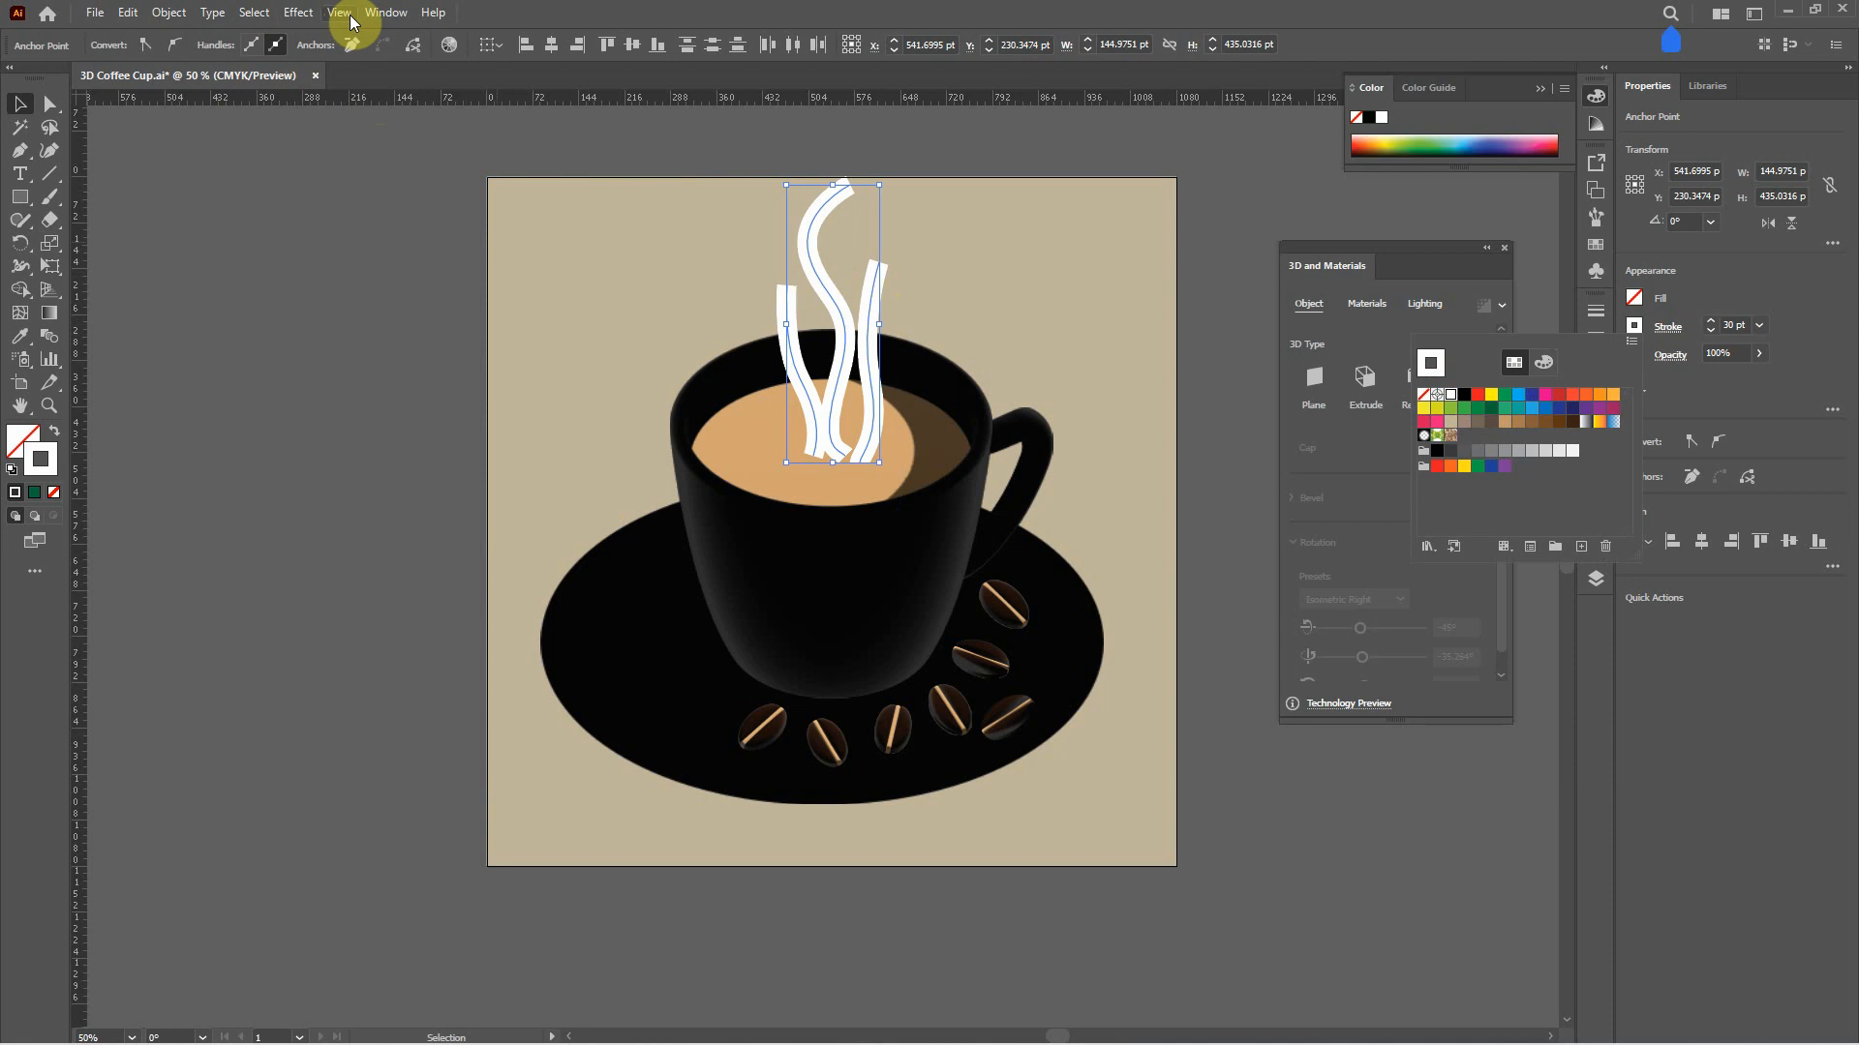
- Apply a Gaussian Blur with a radius of 65 pixels to the three steam paths
left_click(302, 18)
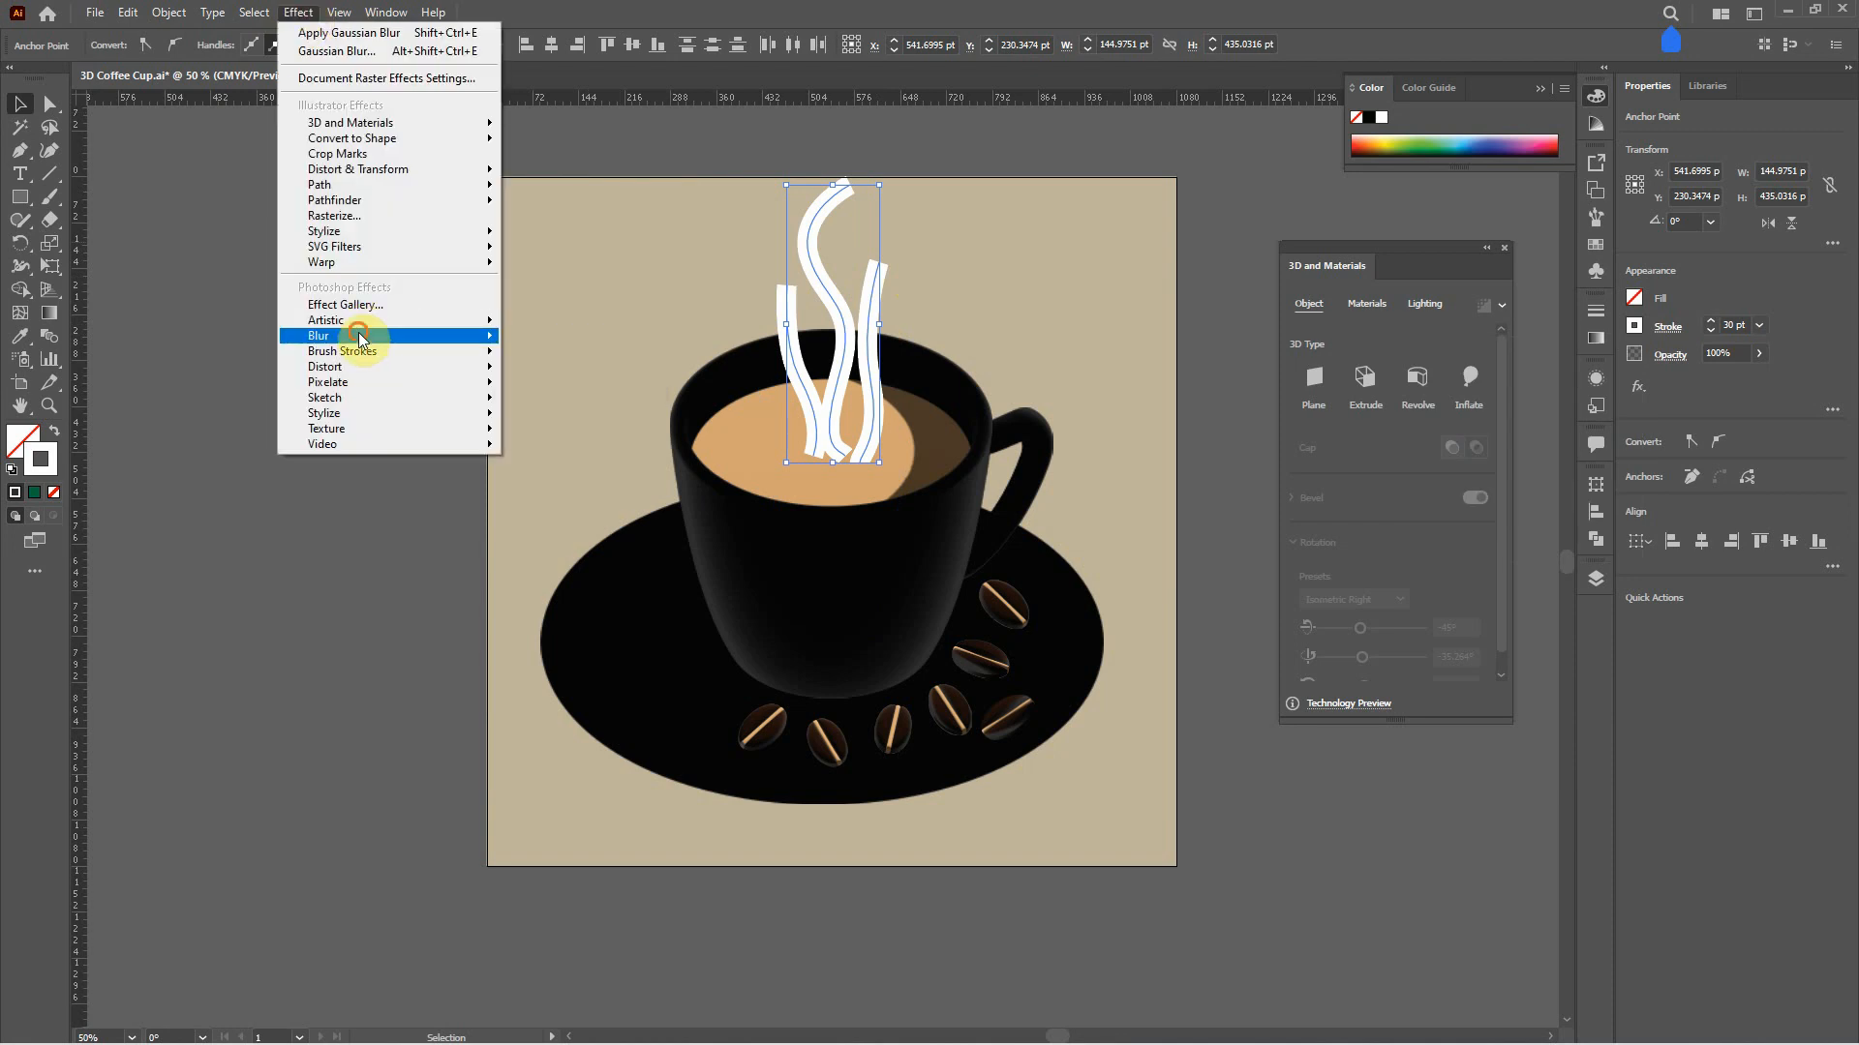
mouse_move(358, 333)
left_click(612, 340)
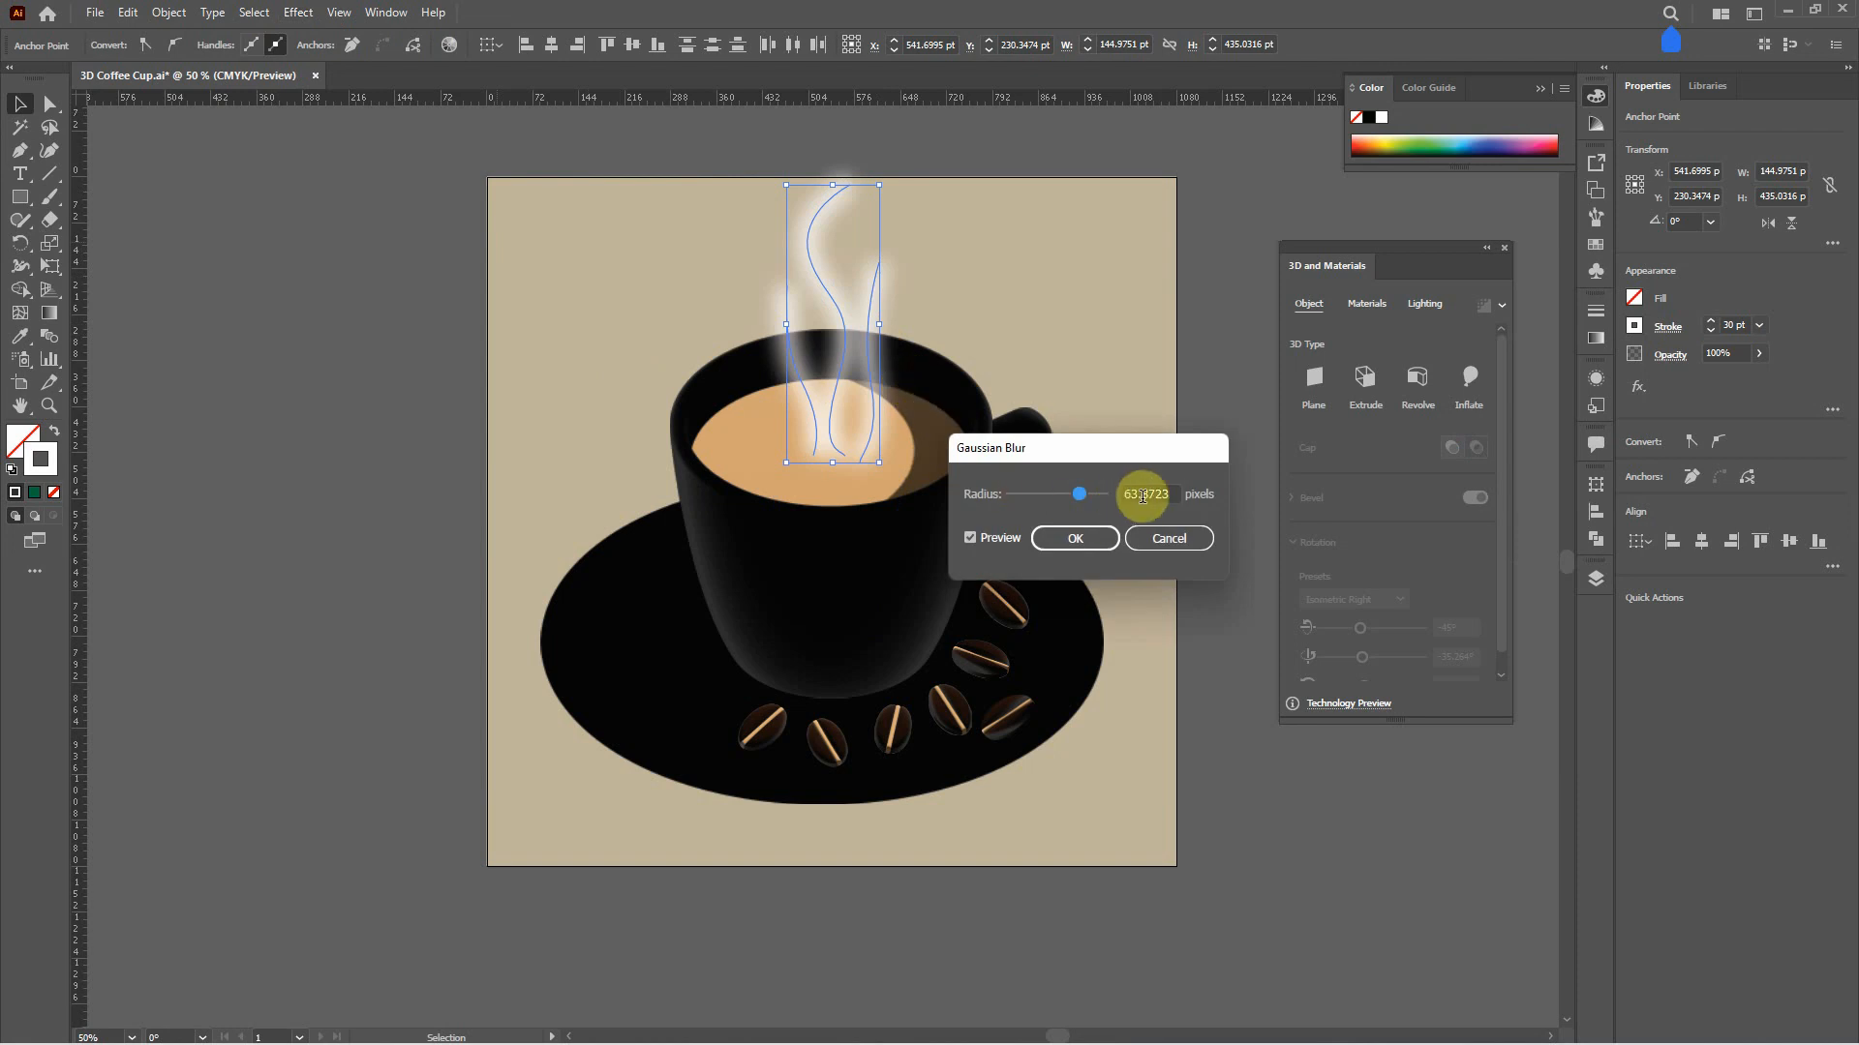
left_click(1170, 496)
type("65")
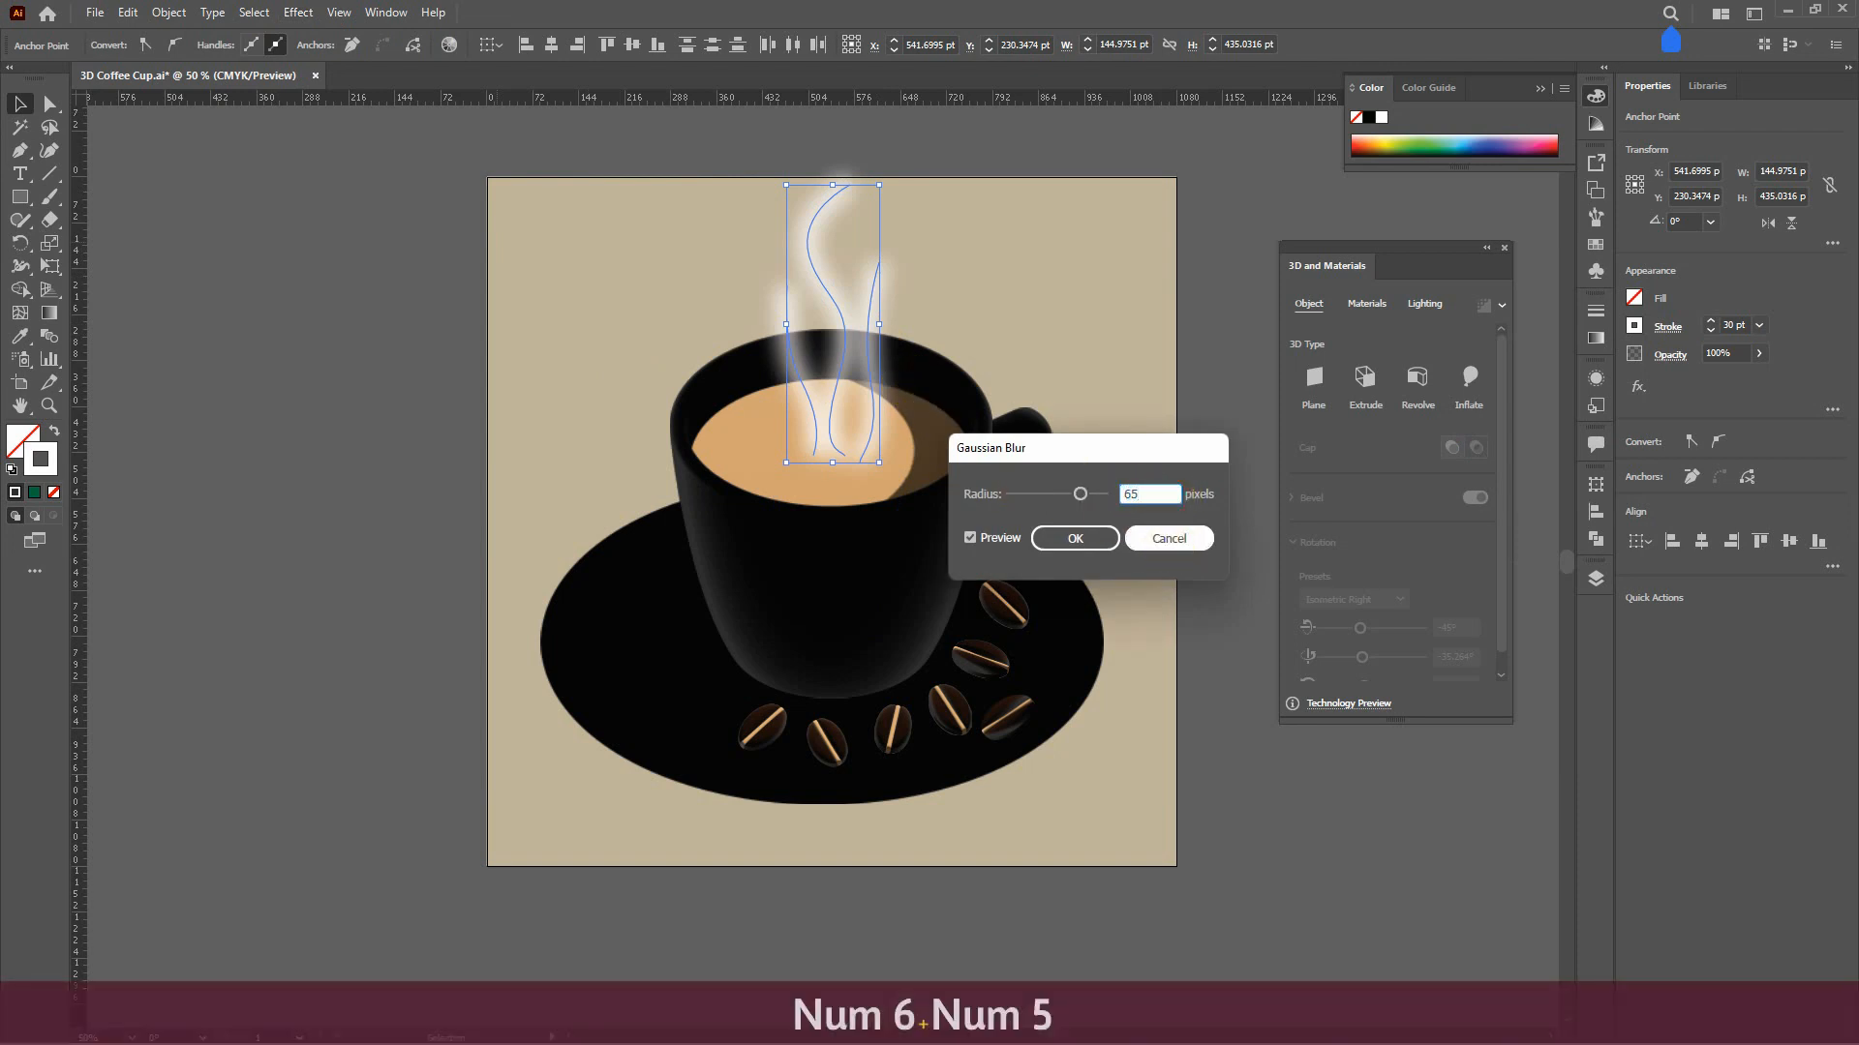
left_click(1068, 537)
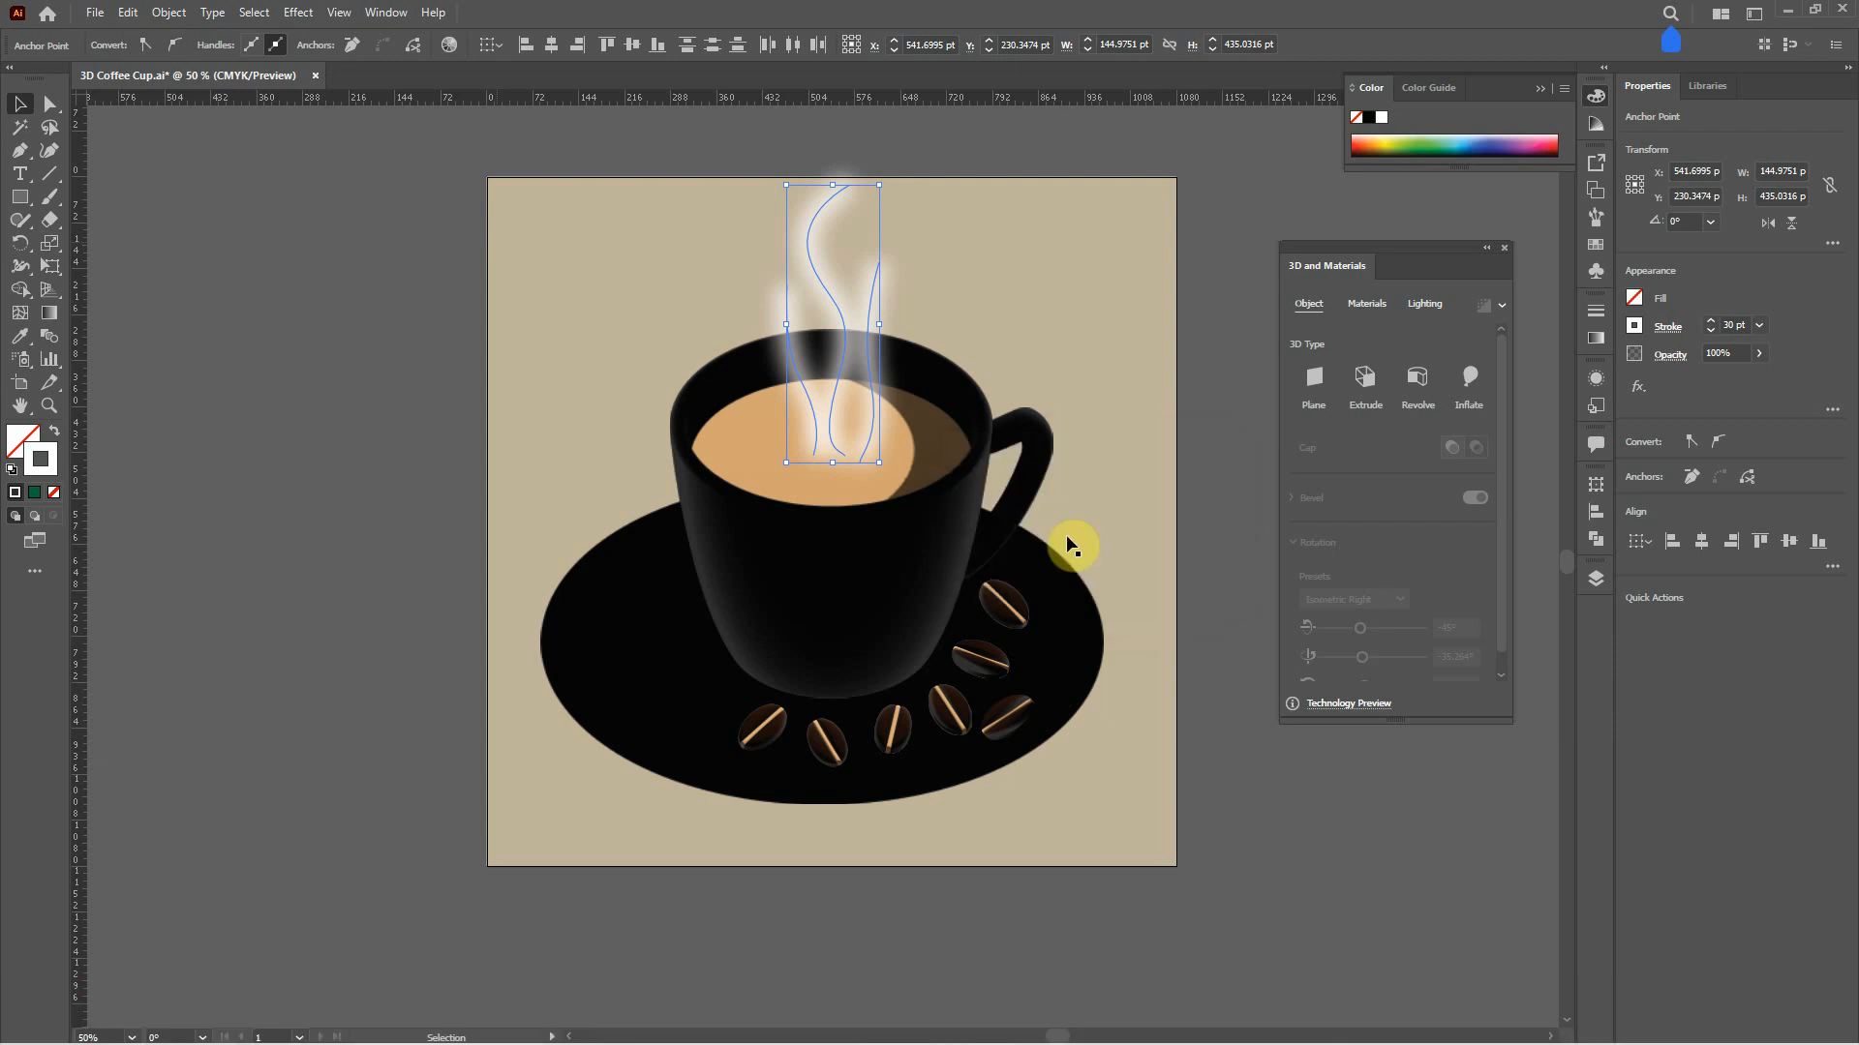
- Move the left and right steam strands slightly outward, away from the middle one, and deselect everything
left_click(1202, 390)
left_click_drag(786, 329, 772, 329)
left_click_drag(869, 276, 875, 270)
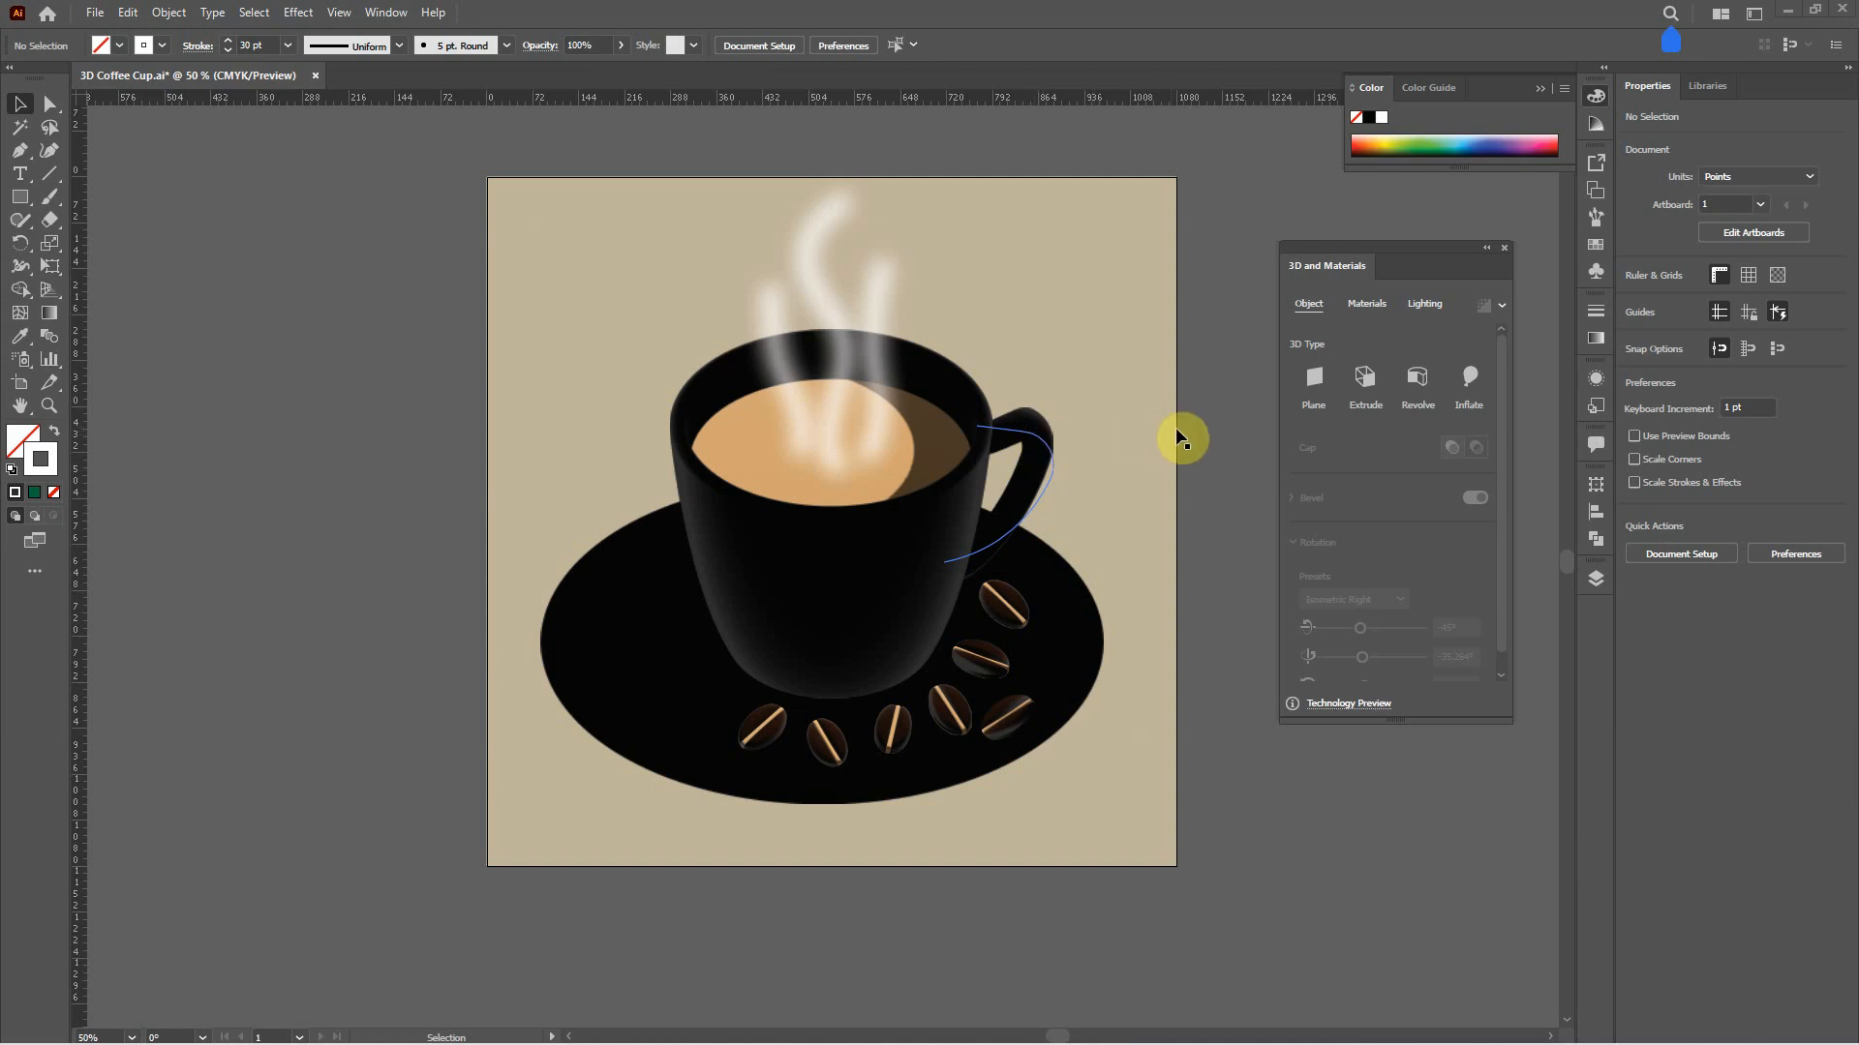
left_click(1181, 436)
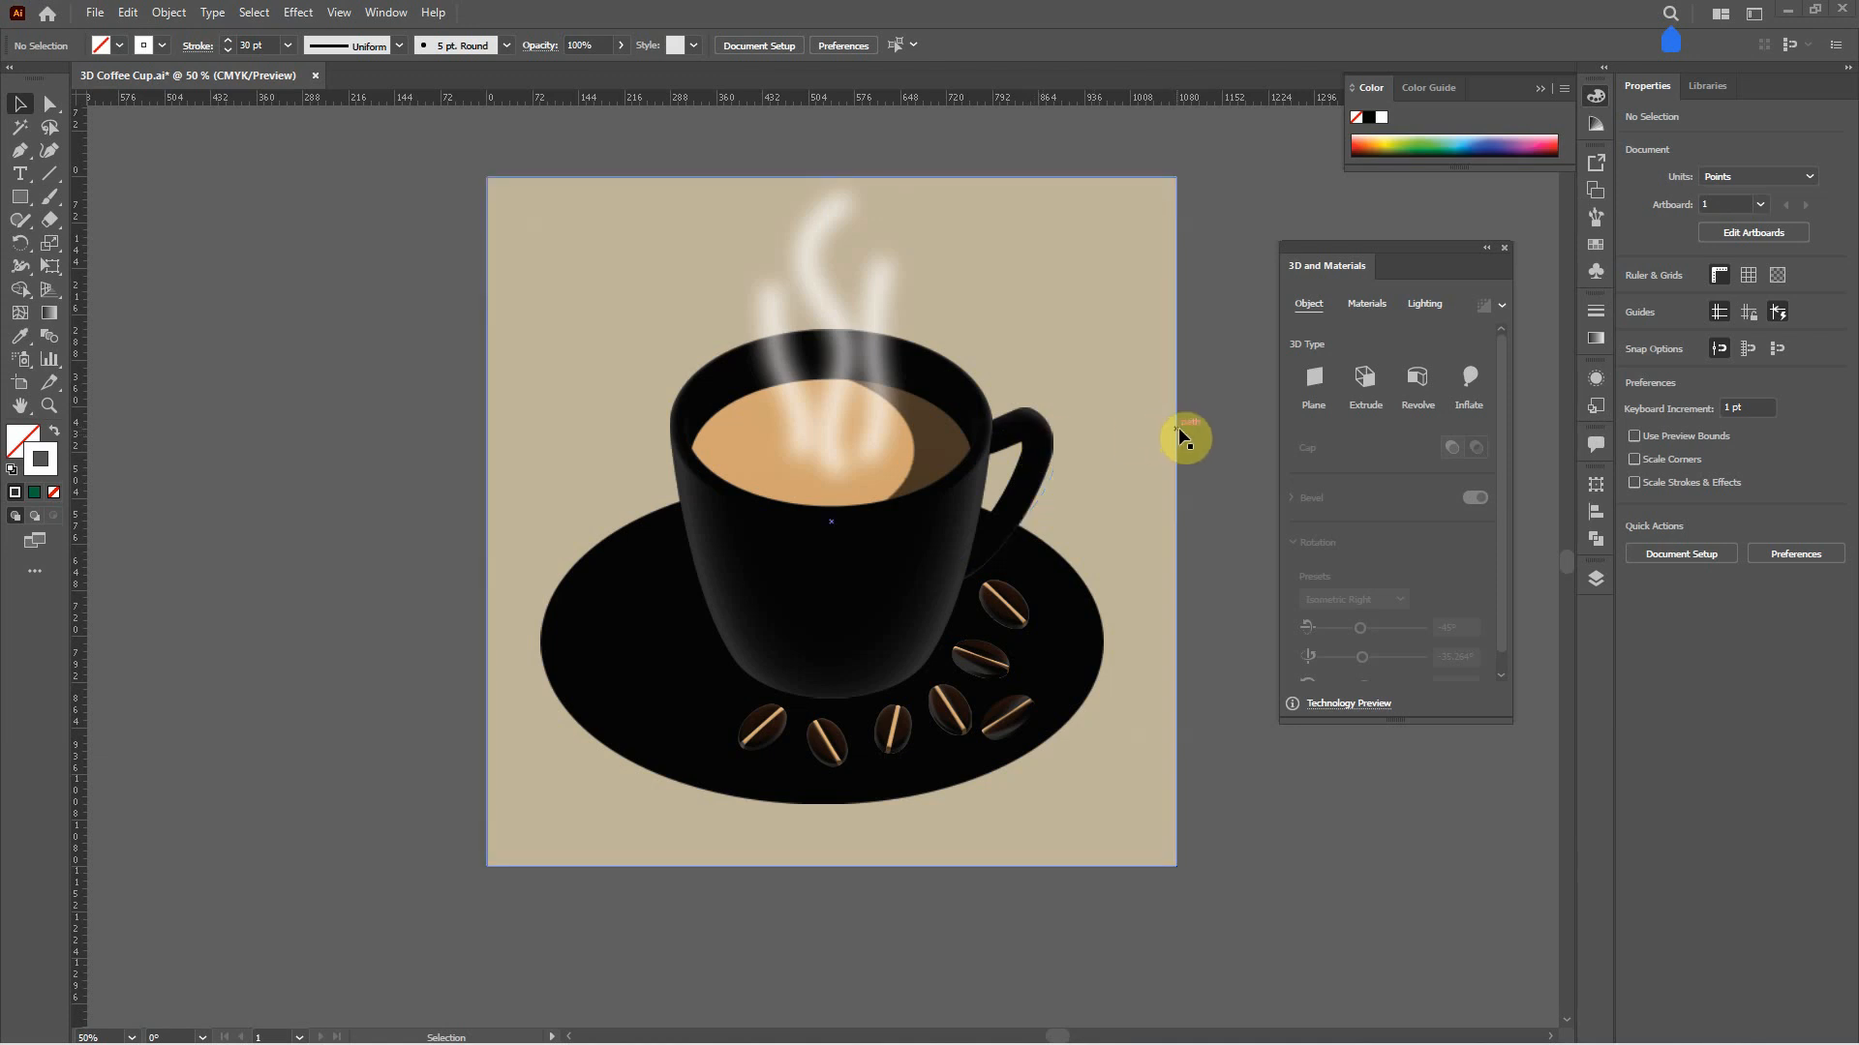
- Select the cup handle and confirm black (#000000) as its stroke color
left_click(1028, 432)
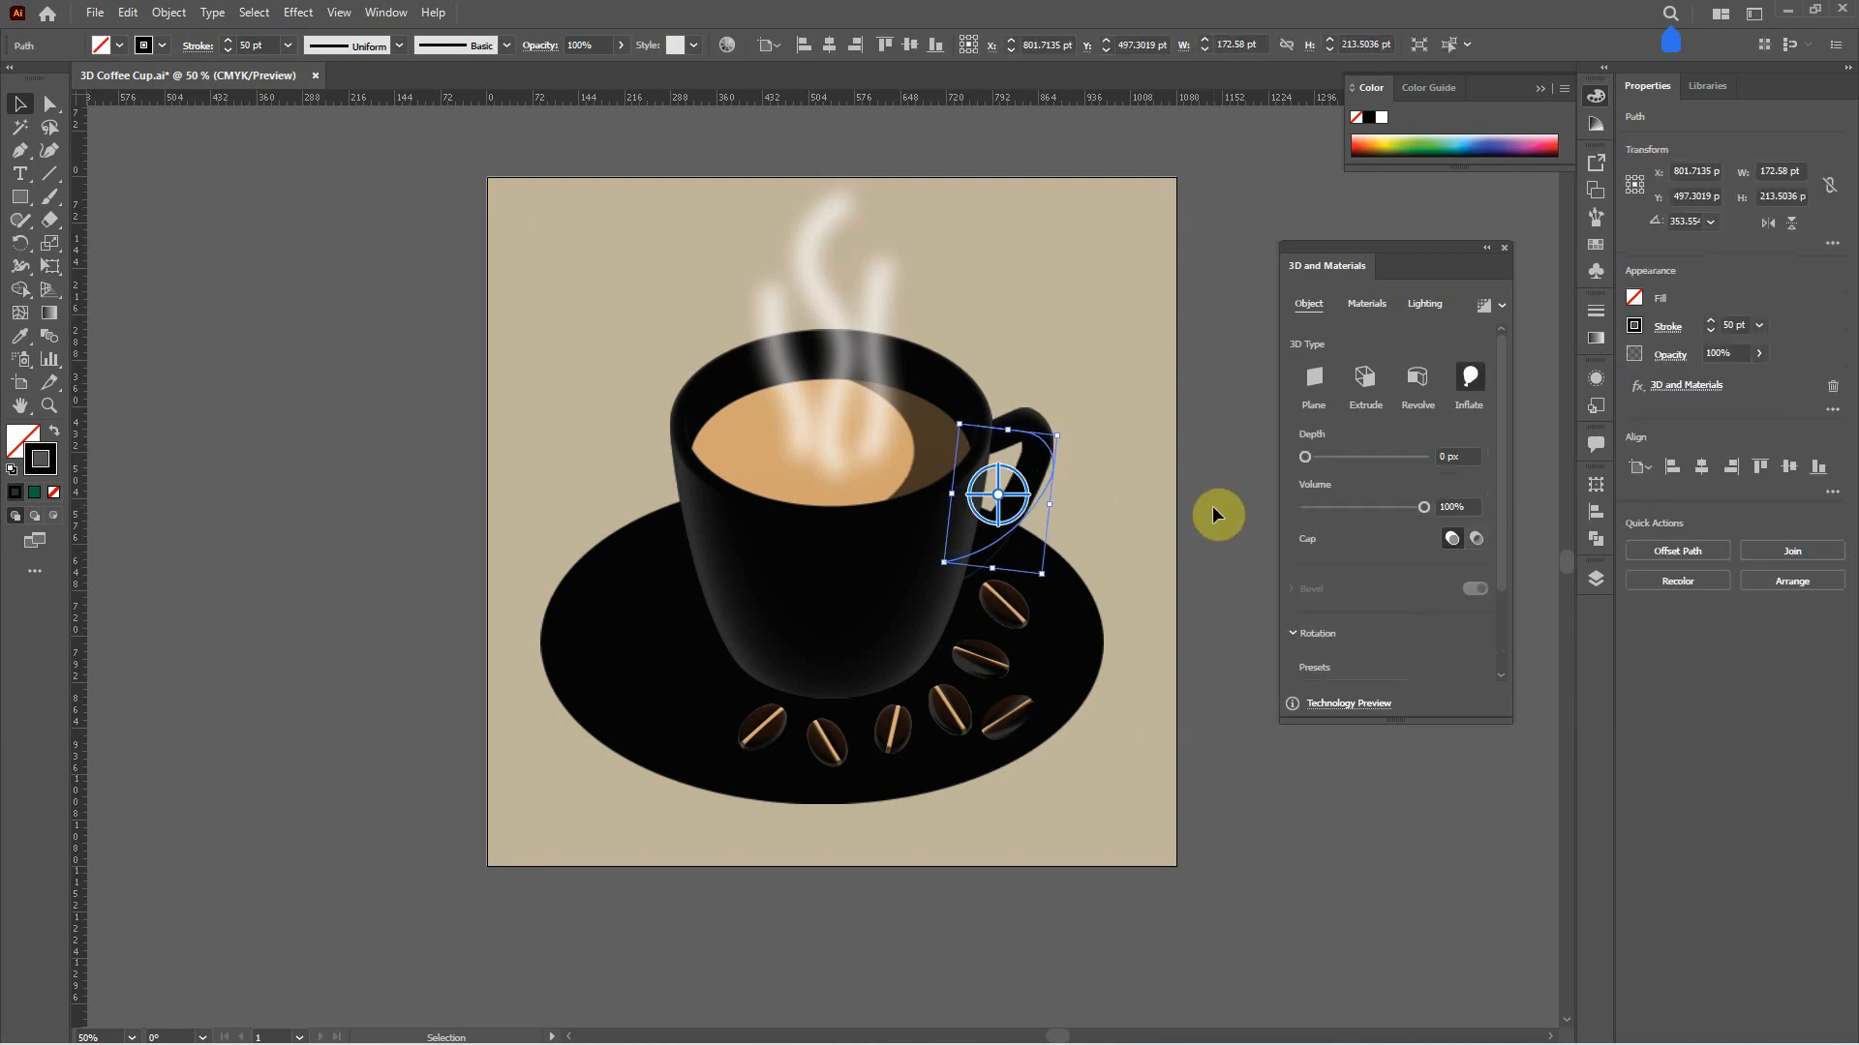
double_click(50, 470)
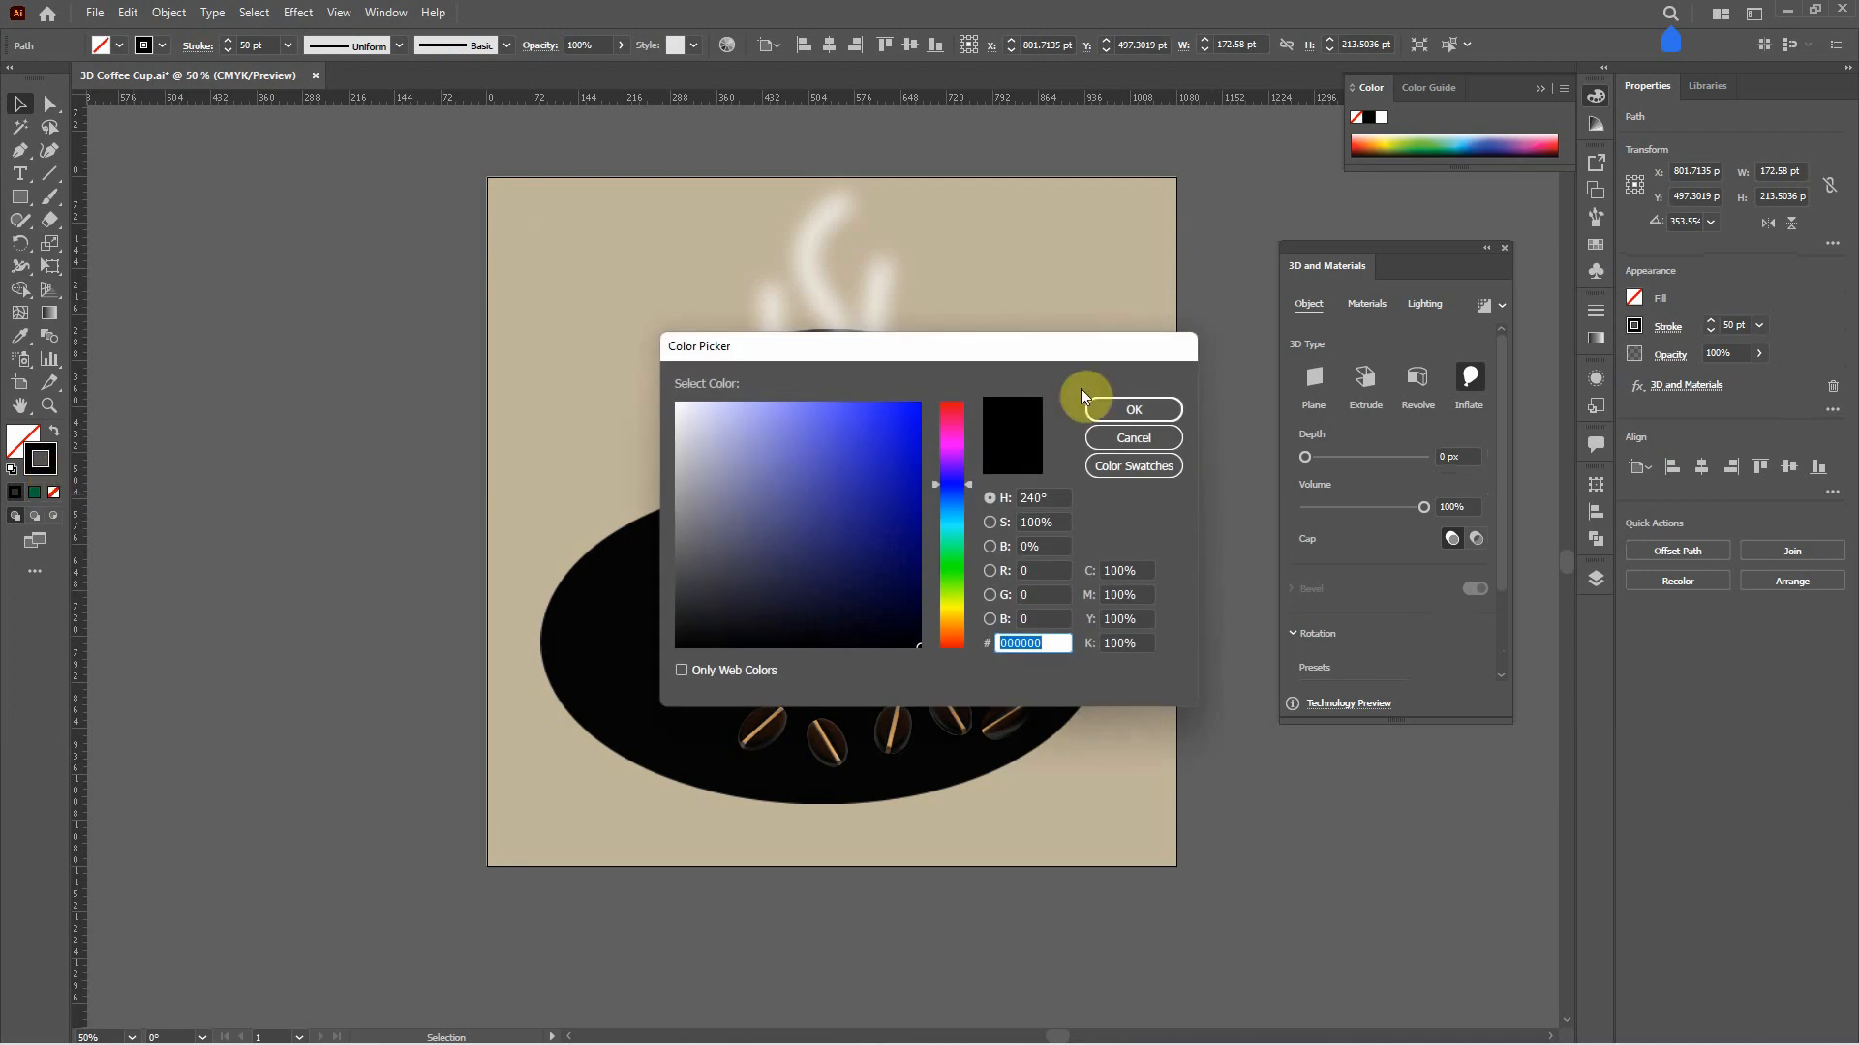
left_click(1158, 409)
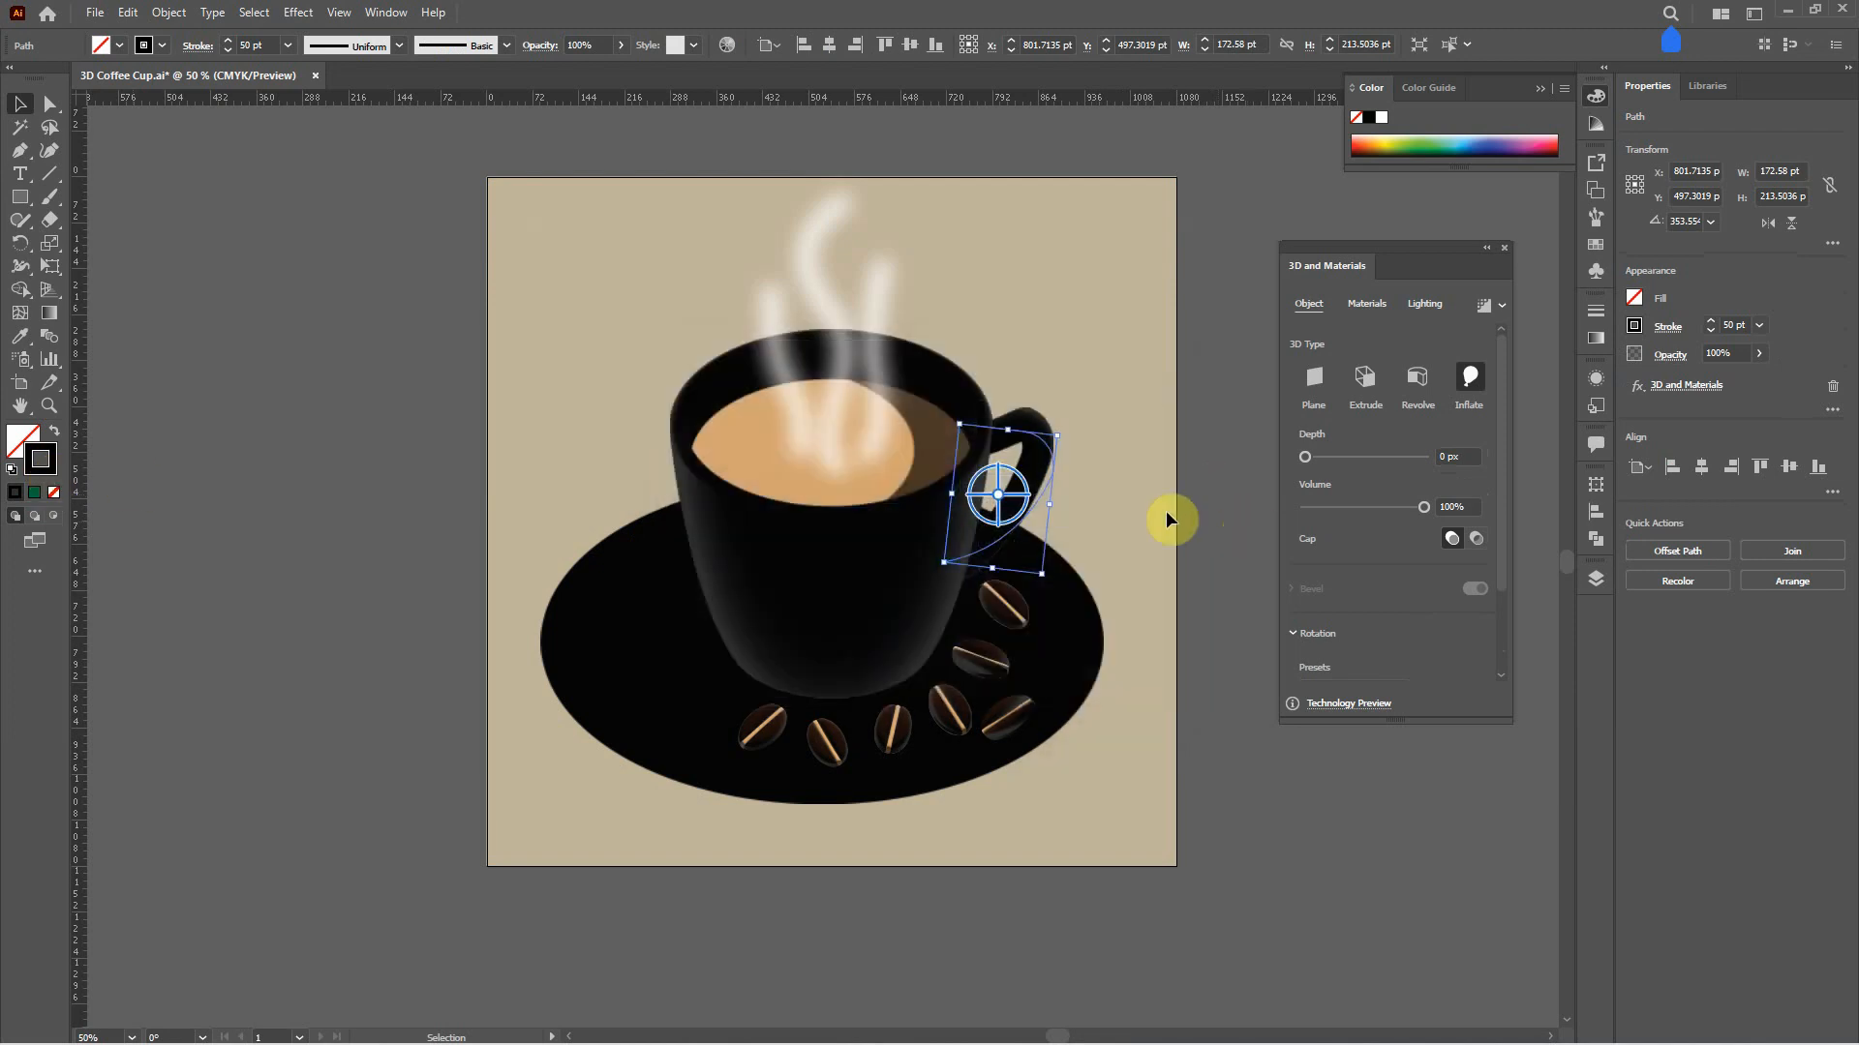
- Render the handle, cup, saucer and beans with ray tracing and clear the selection
left_click(1483, 305)
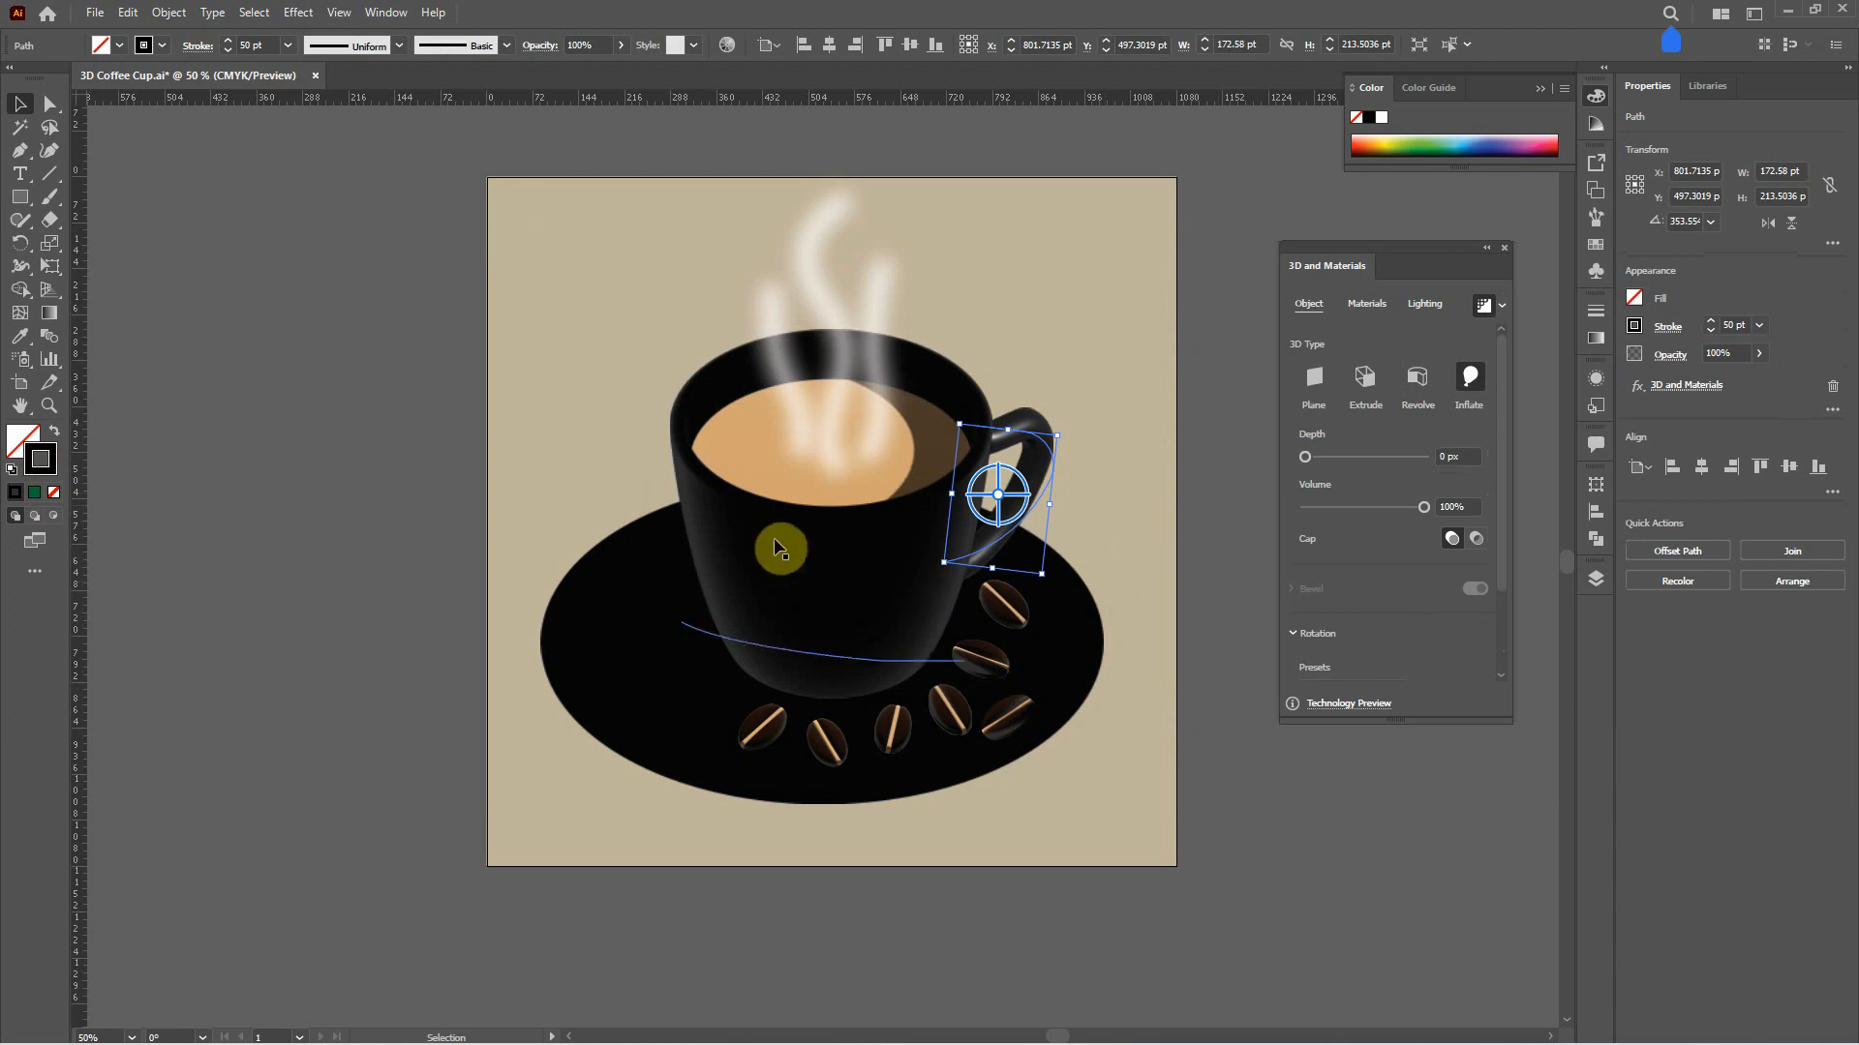
left_click(691, 529)
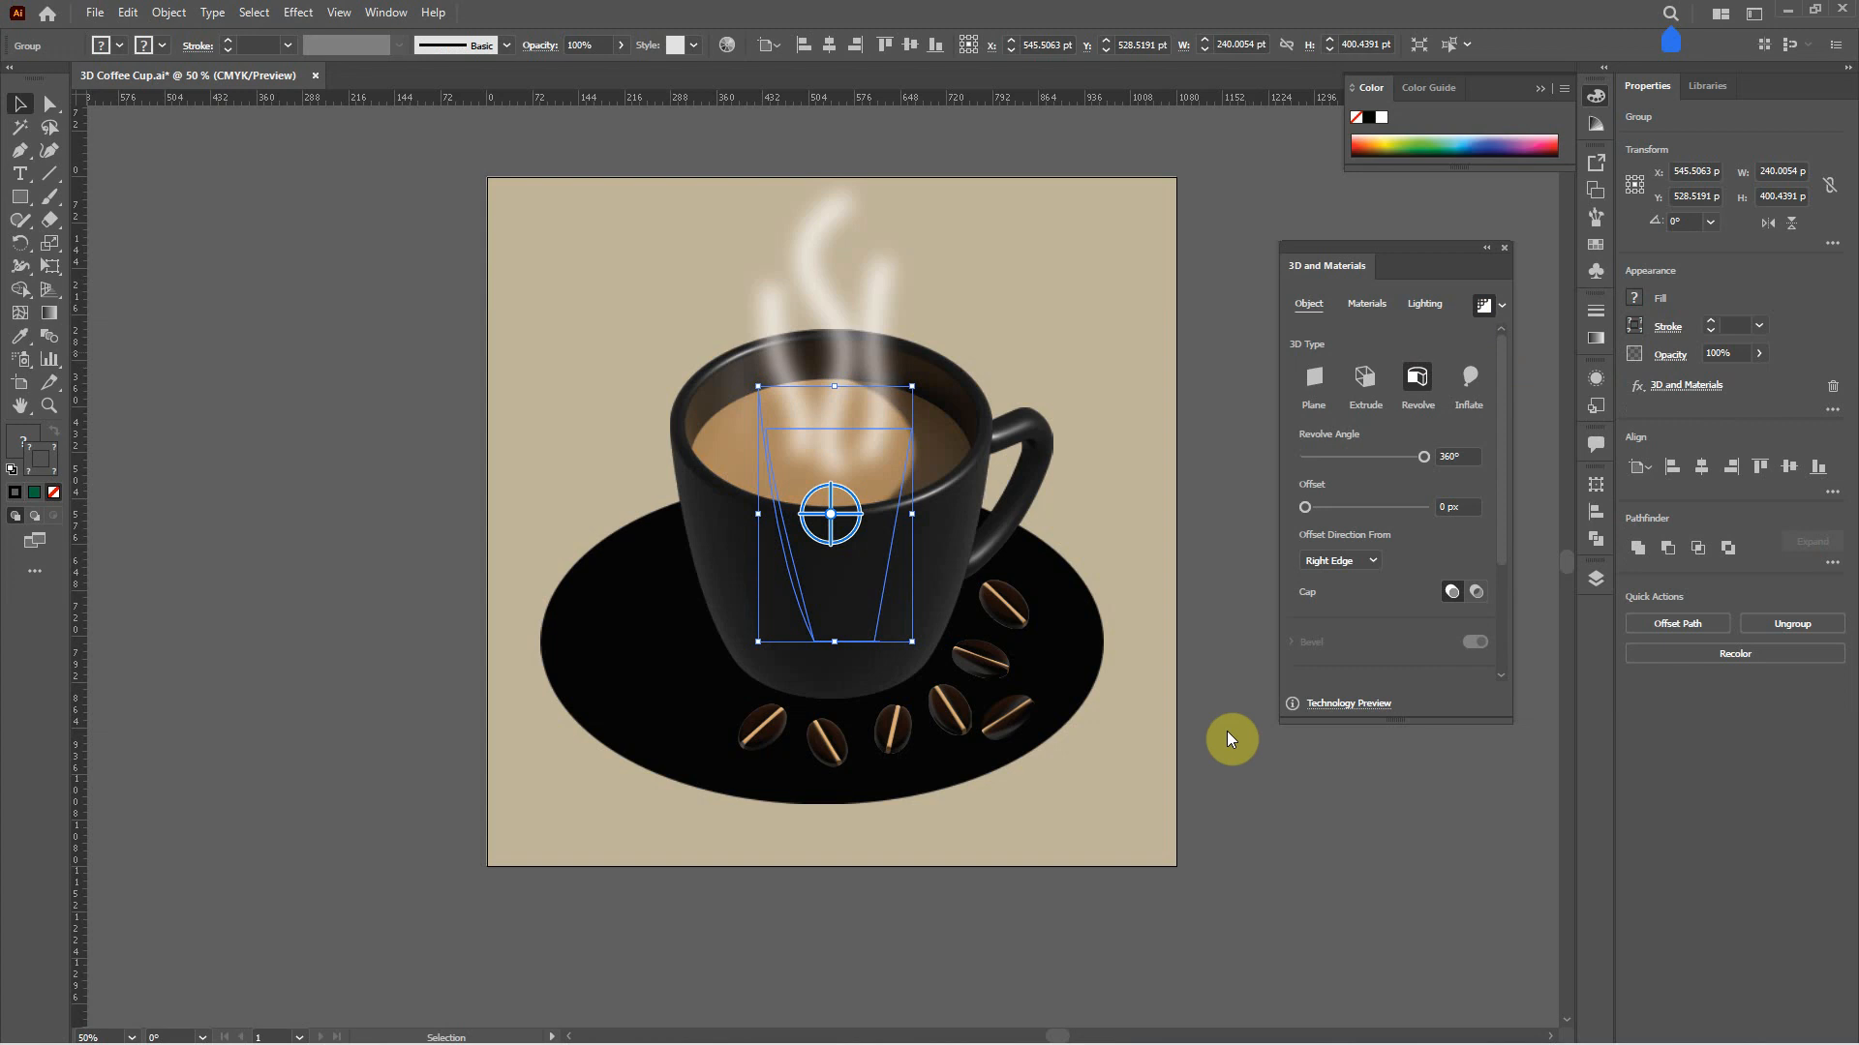
left_click(590, 718)
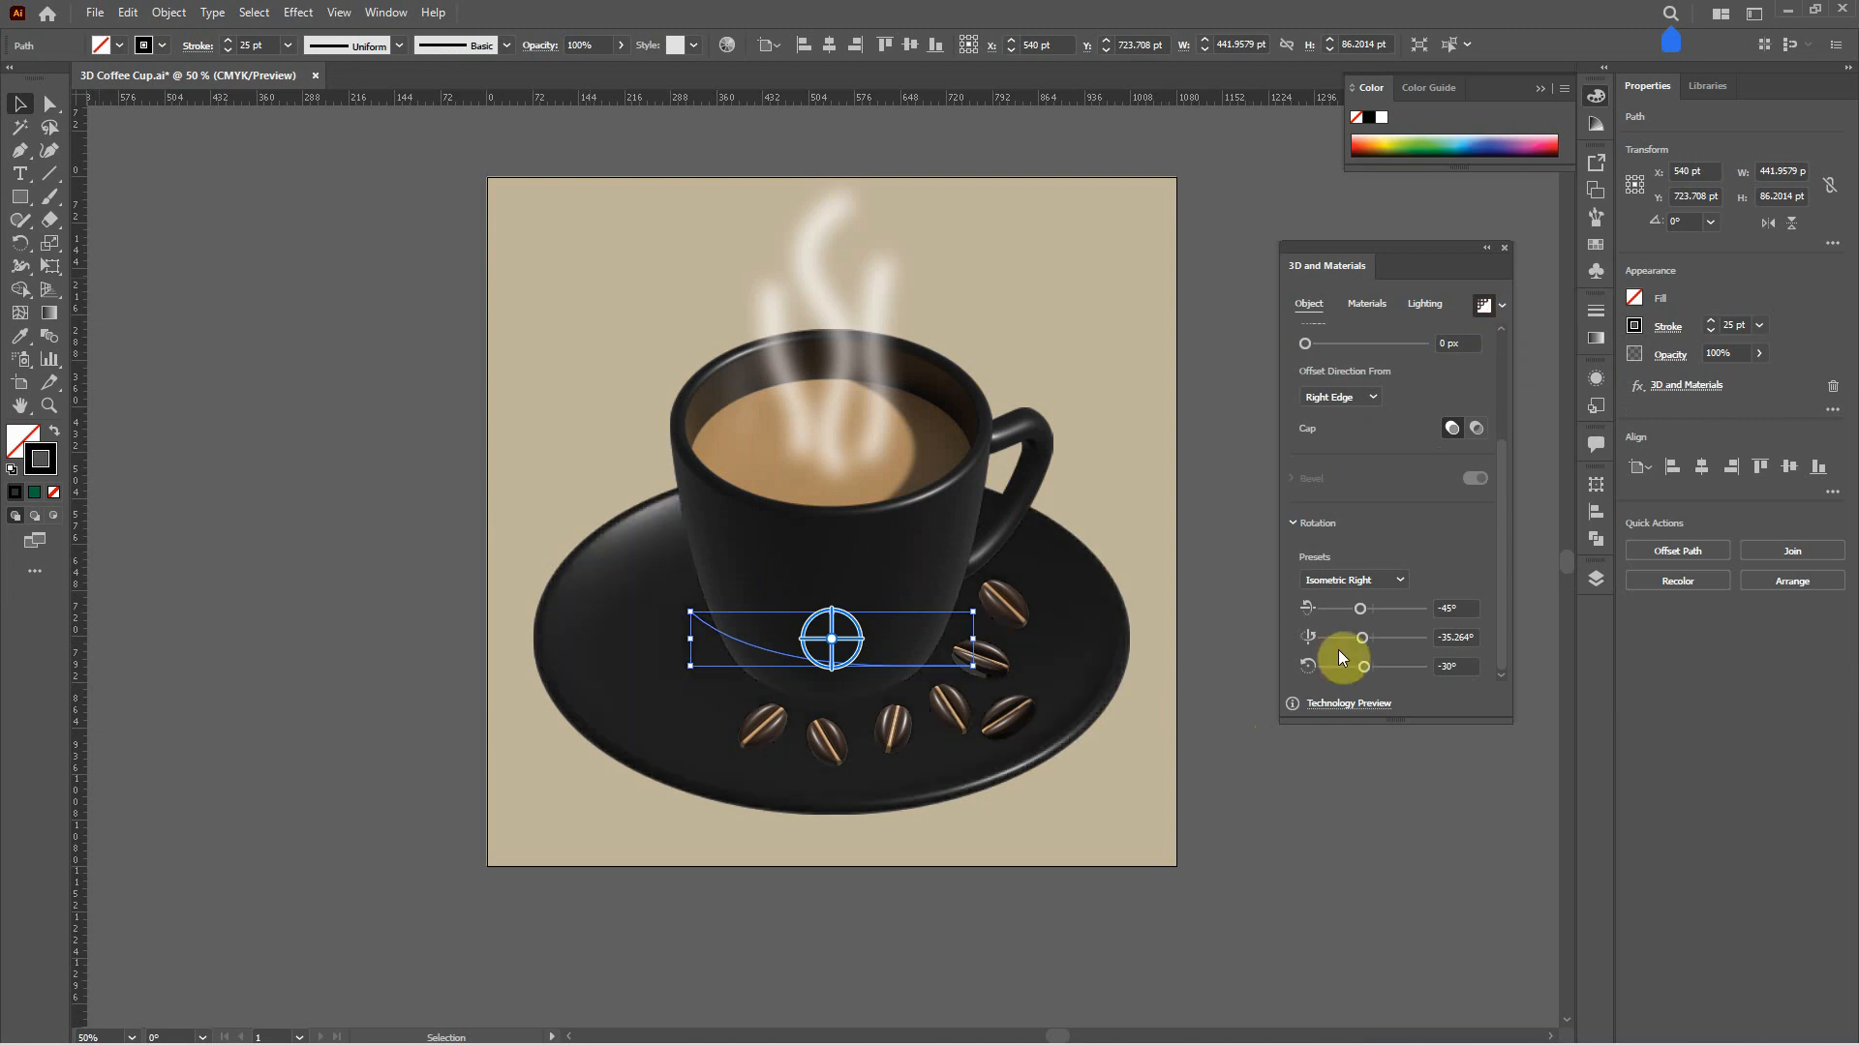
left_click(1237, 478)
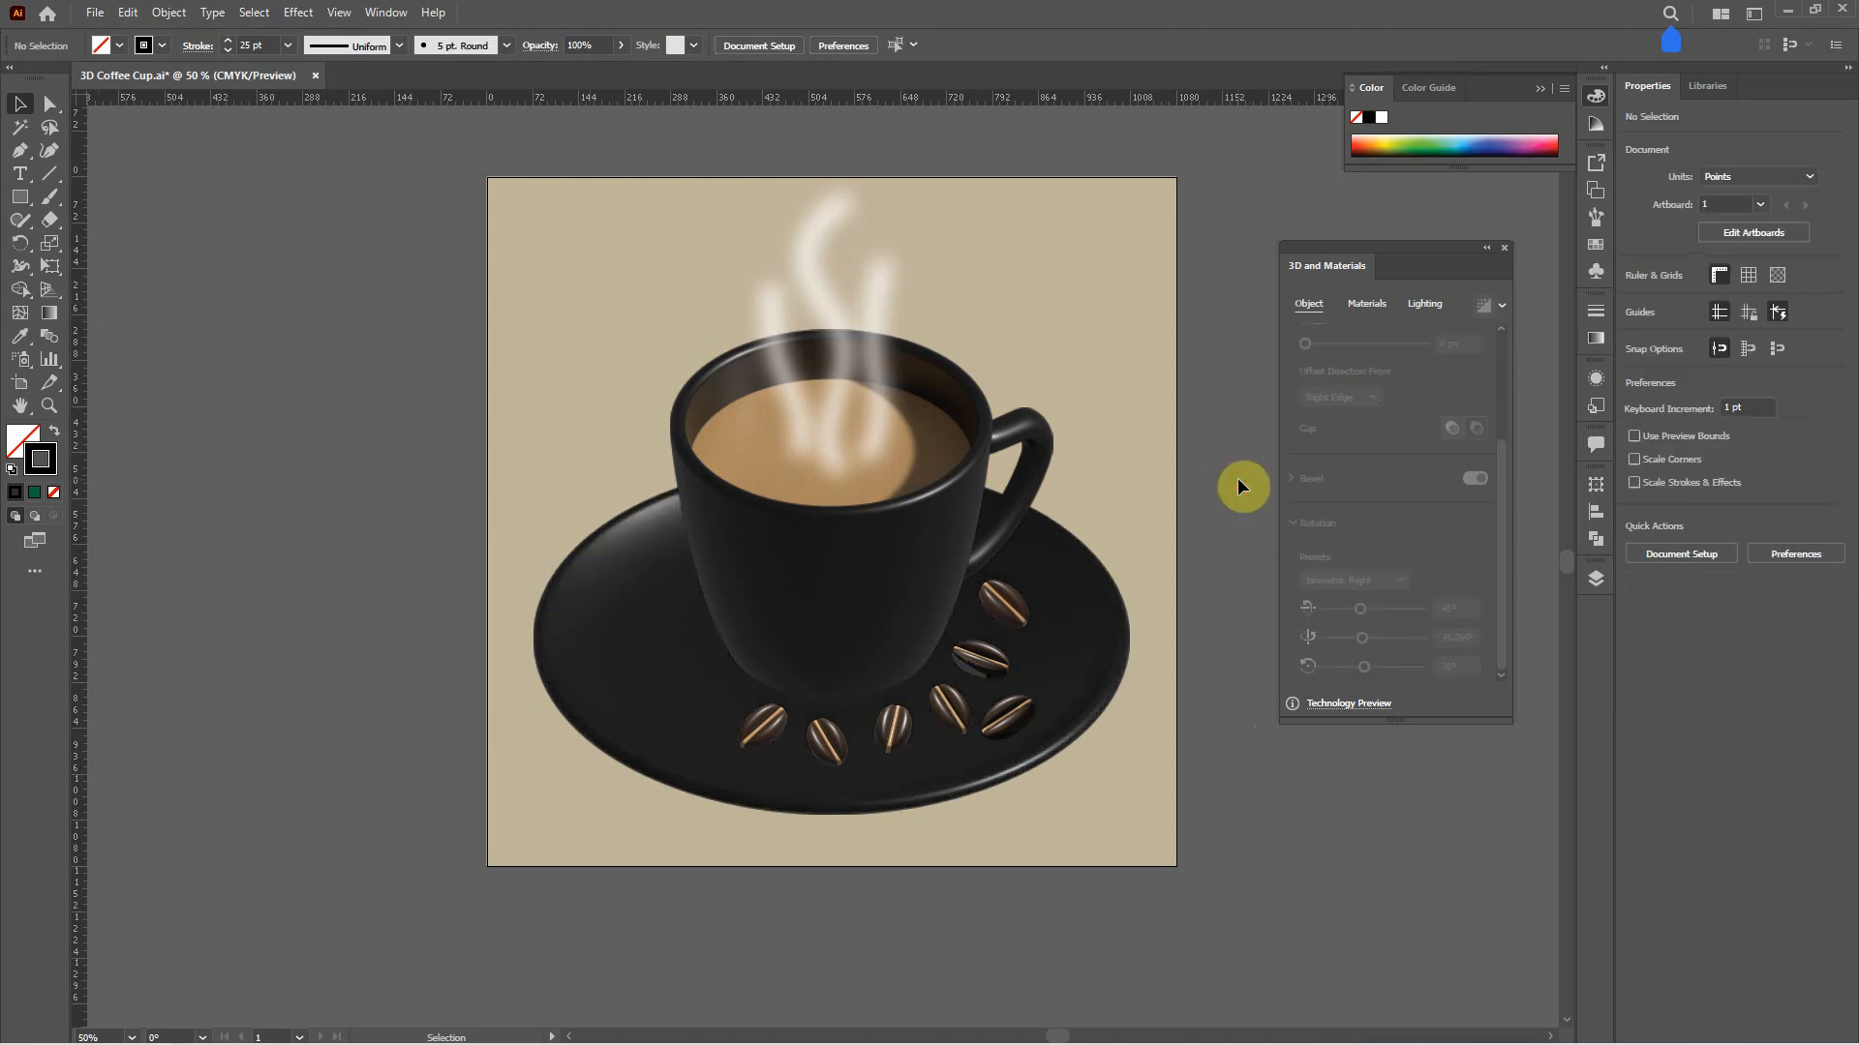